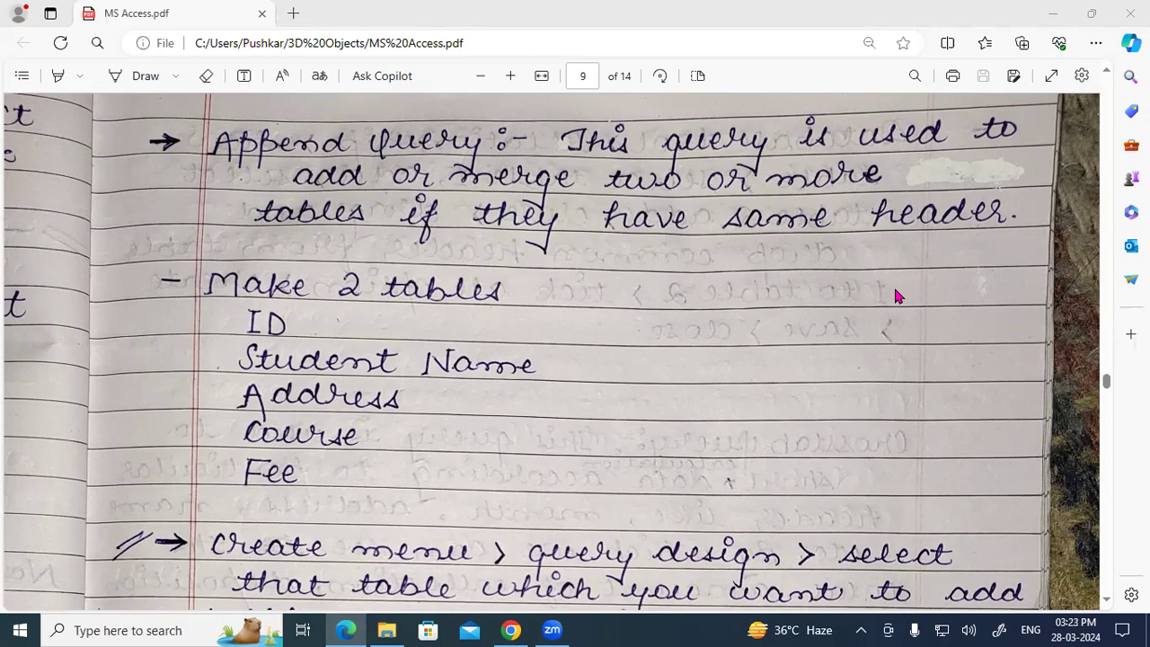
Step: Launch Microsoft Access with the msaccess run command
key("super+r")
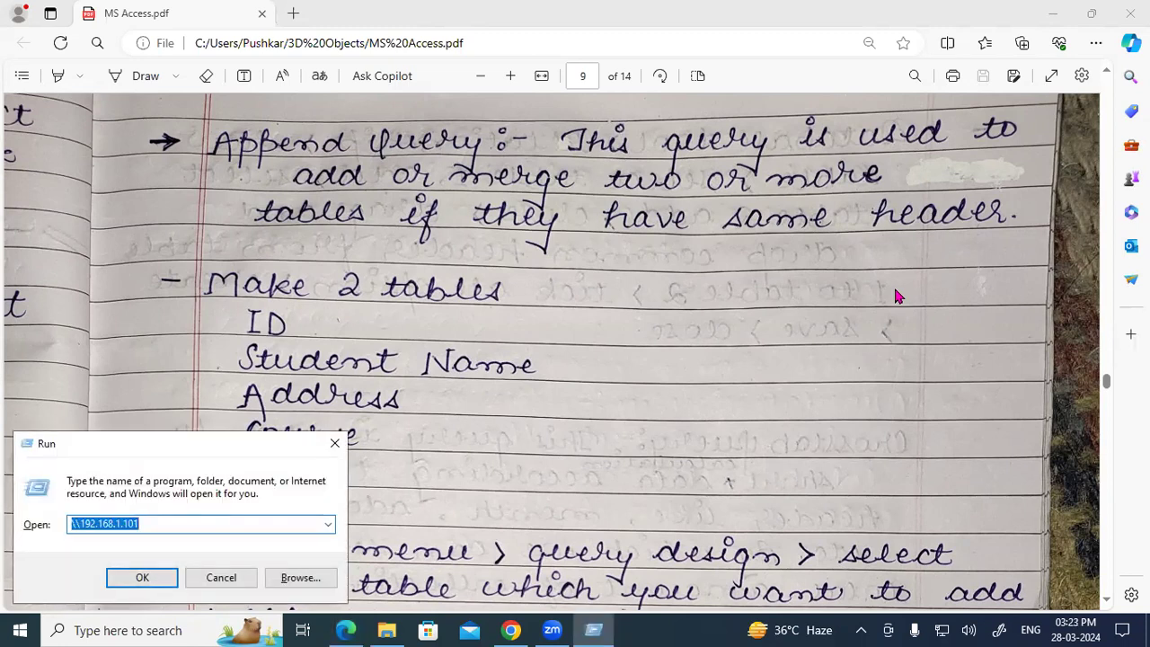
type("msa")
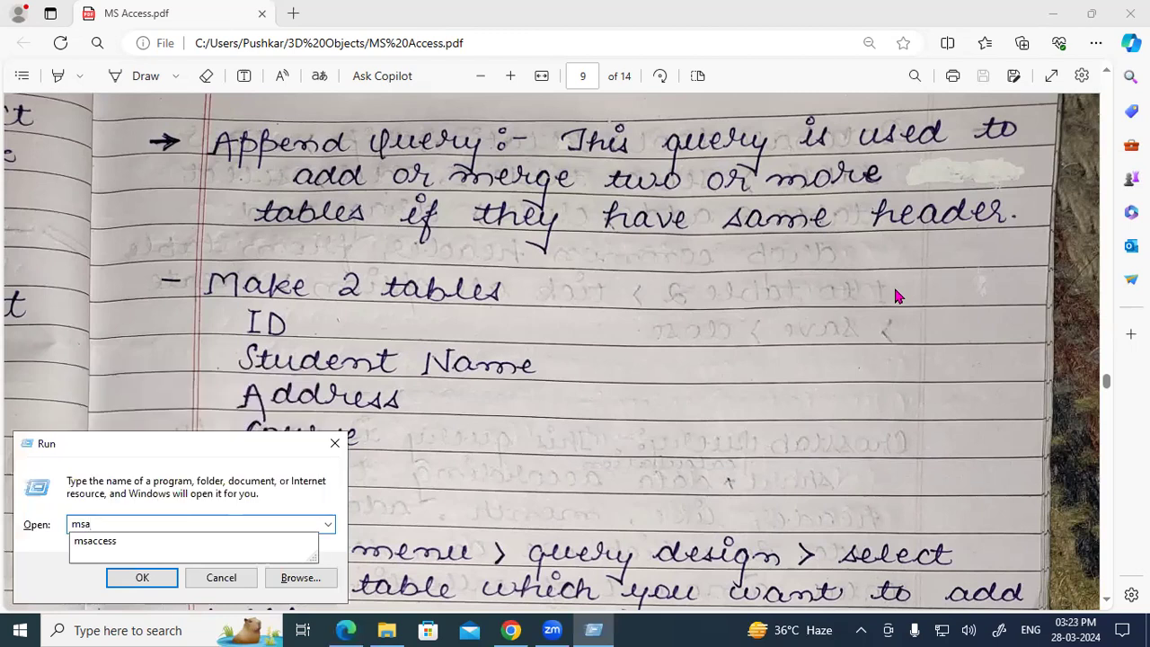
key("Down")
key("Return")
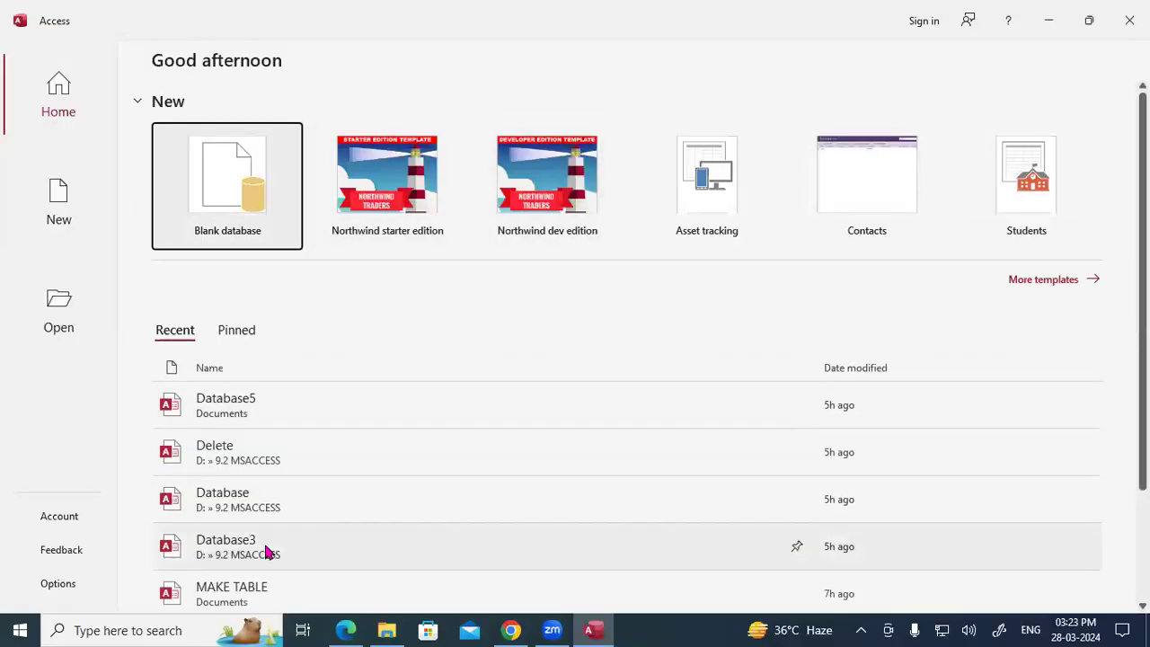
Step: Look through the recent databases and recent folders for the database needed
scroll(270, 557, "down", 3)
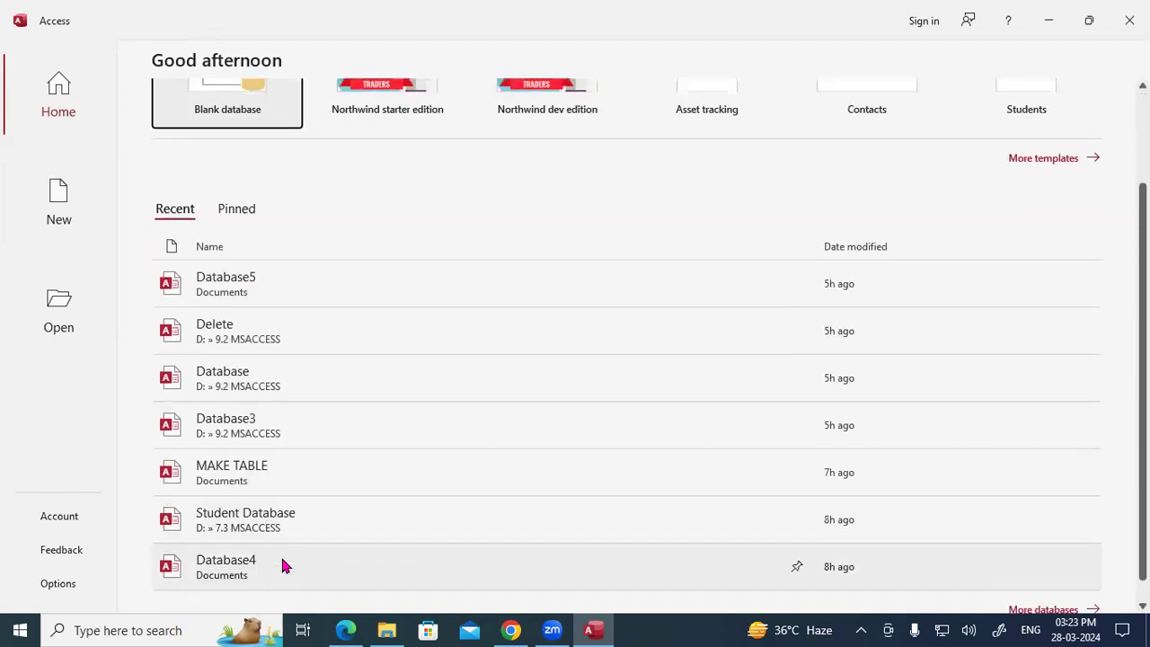
scroll(288, 553, "down", 1)
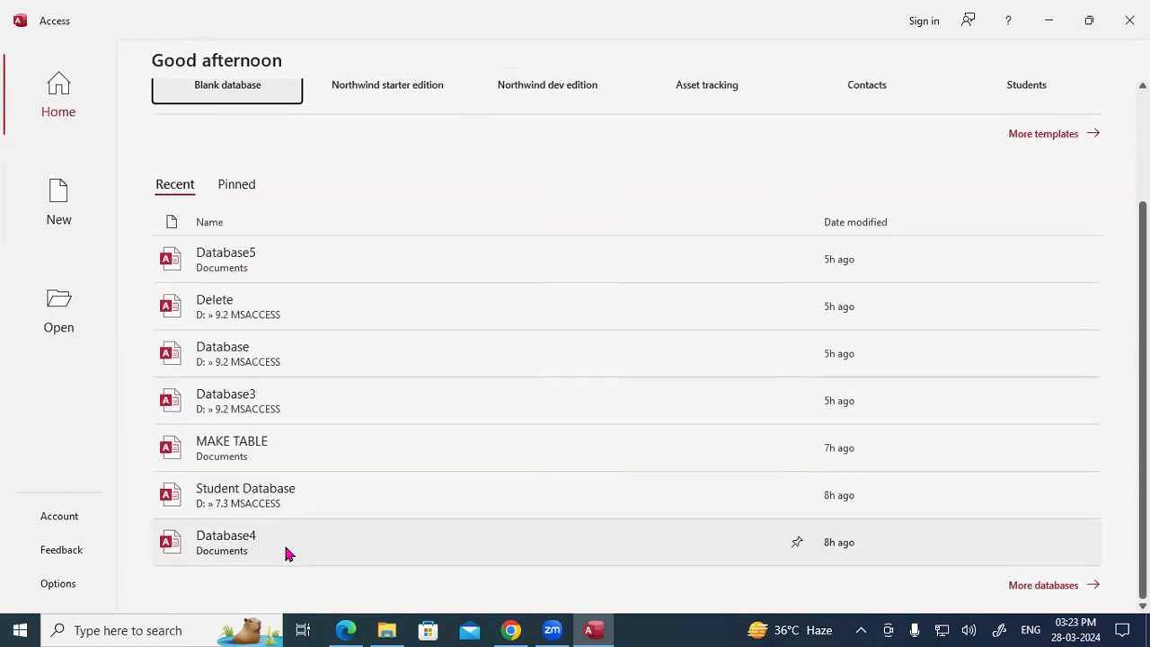
scroll(285, 552, "up", 3)
scroll(284, 553, "down", 1)
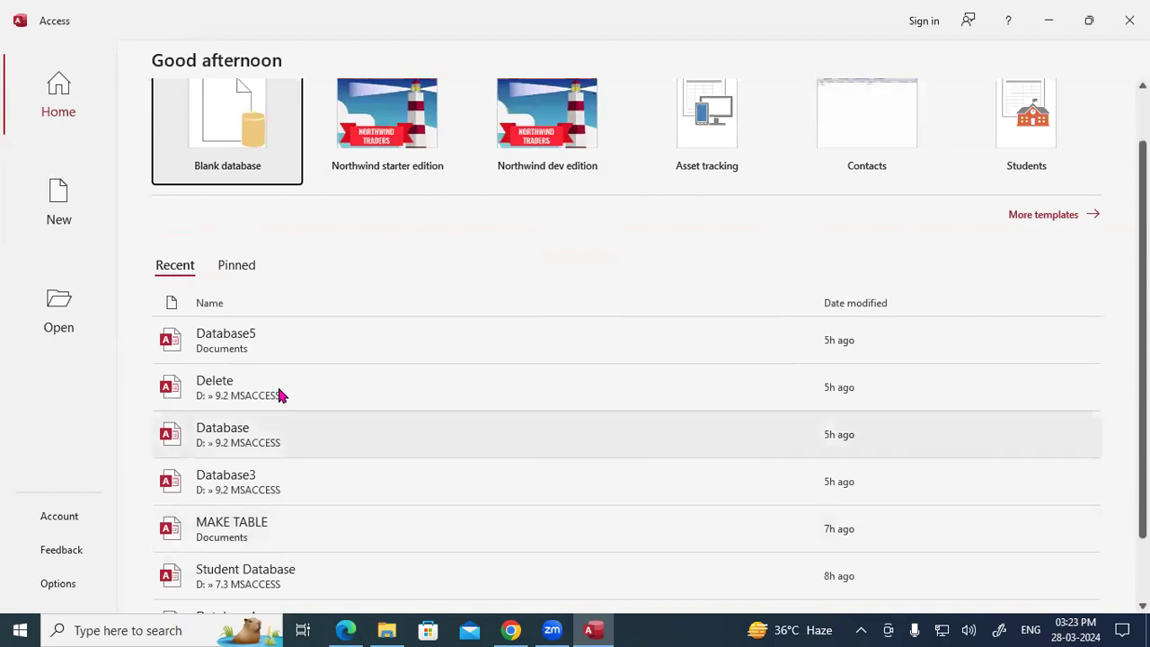
scroll(270, 444, "down", 1)
left_click(58, 306)
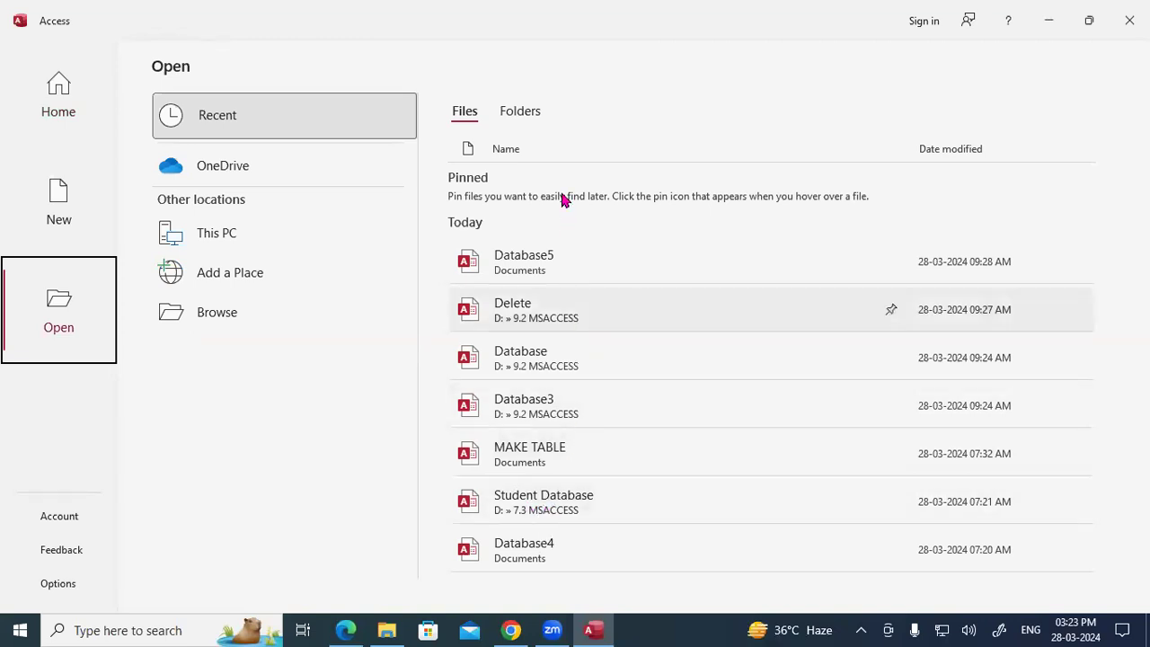
left_click(535, 117)
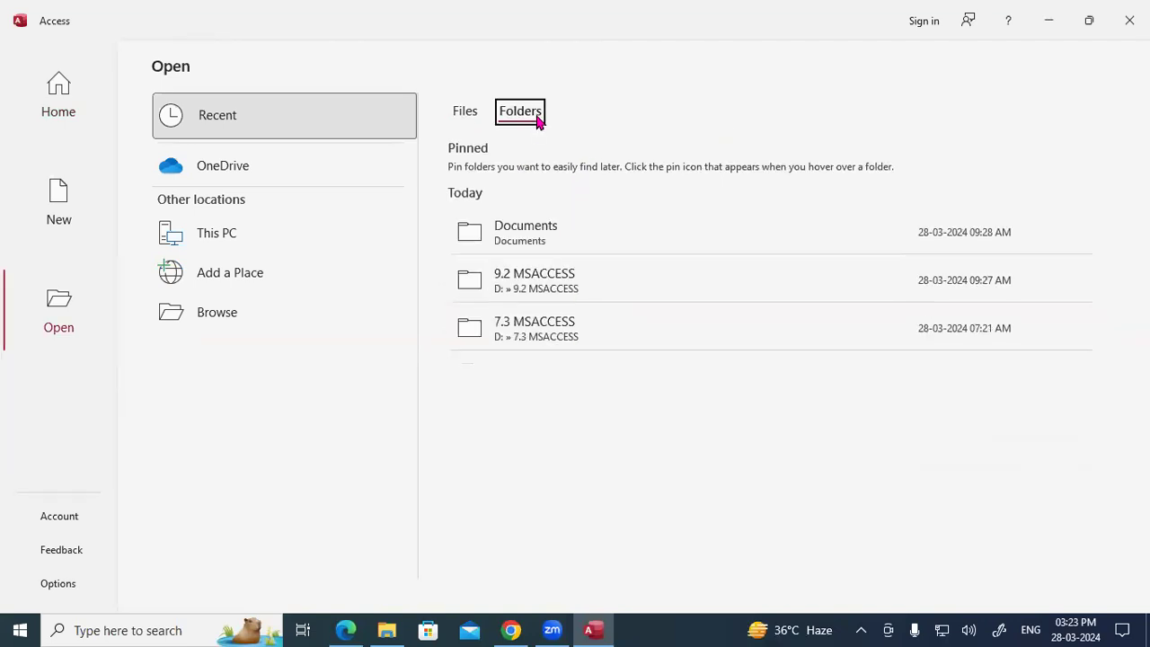
left_click(465, 112)
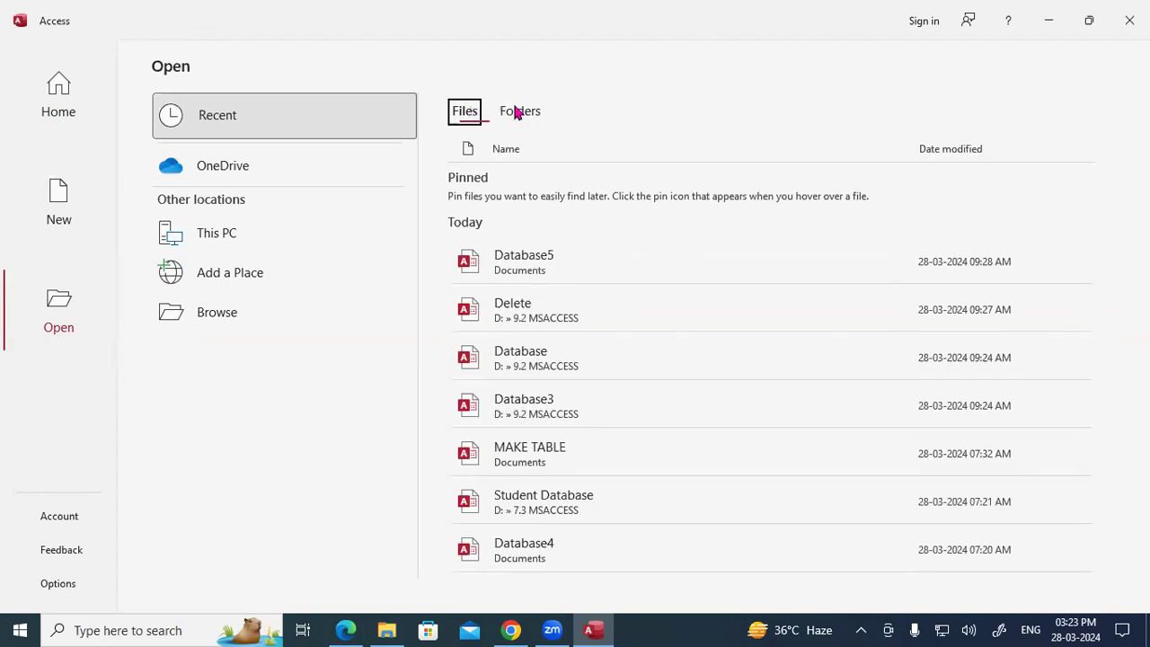
left_click(61, 80)
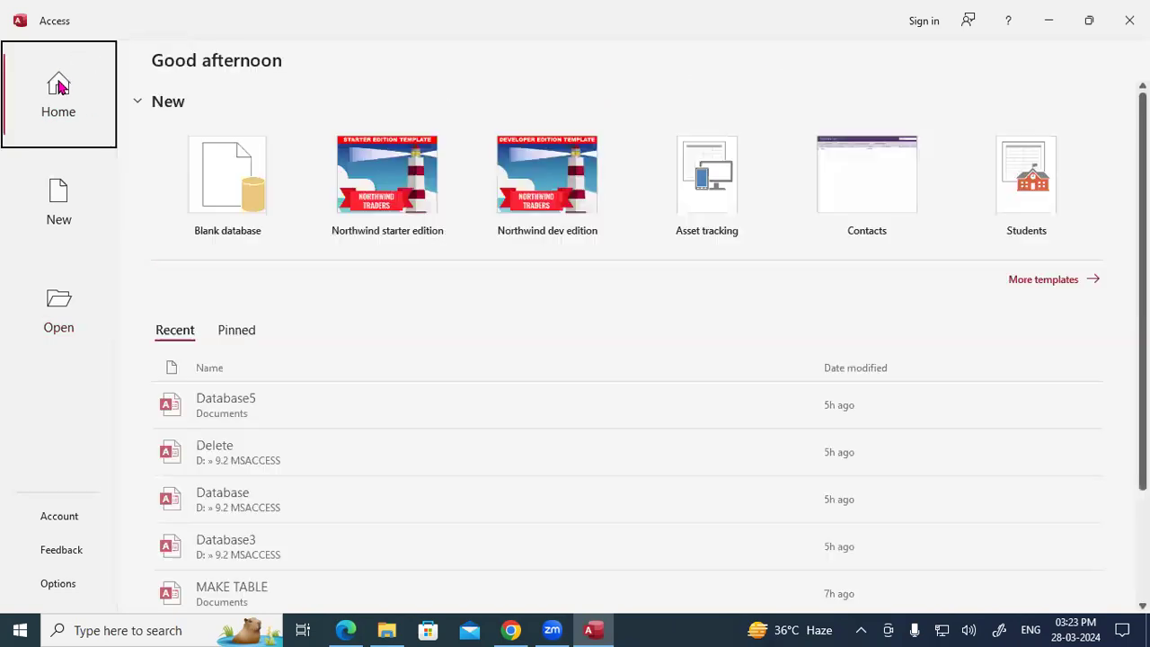
Step: Close the empty Access session, open the 3pm database from the 3D Objects folder and enable its active content
left_click(1130, 19)
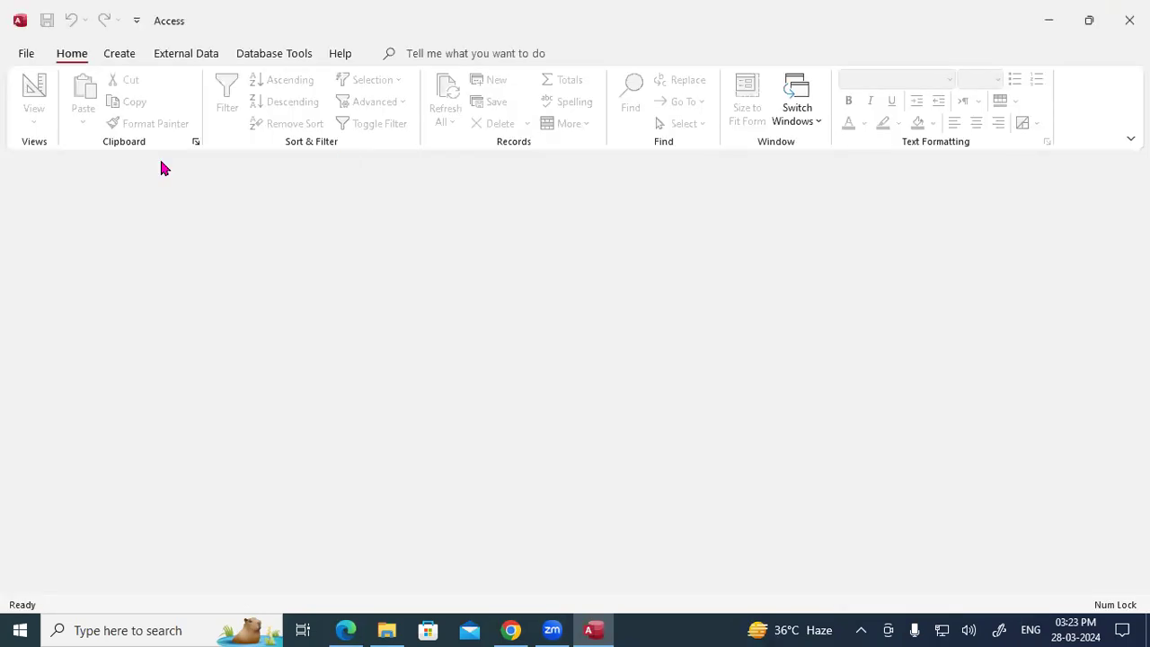
left_click(1053, 14)
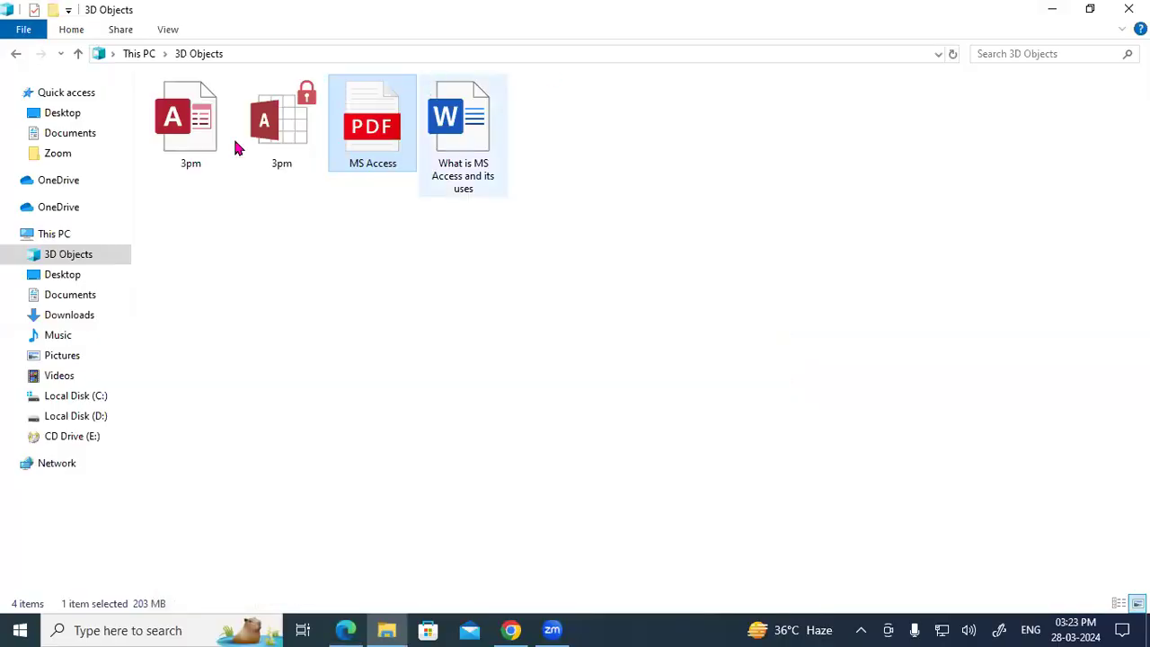
double_click(189, 144)
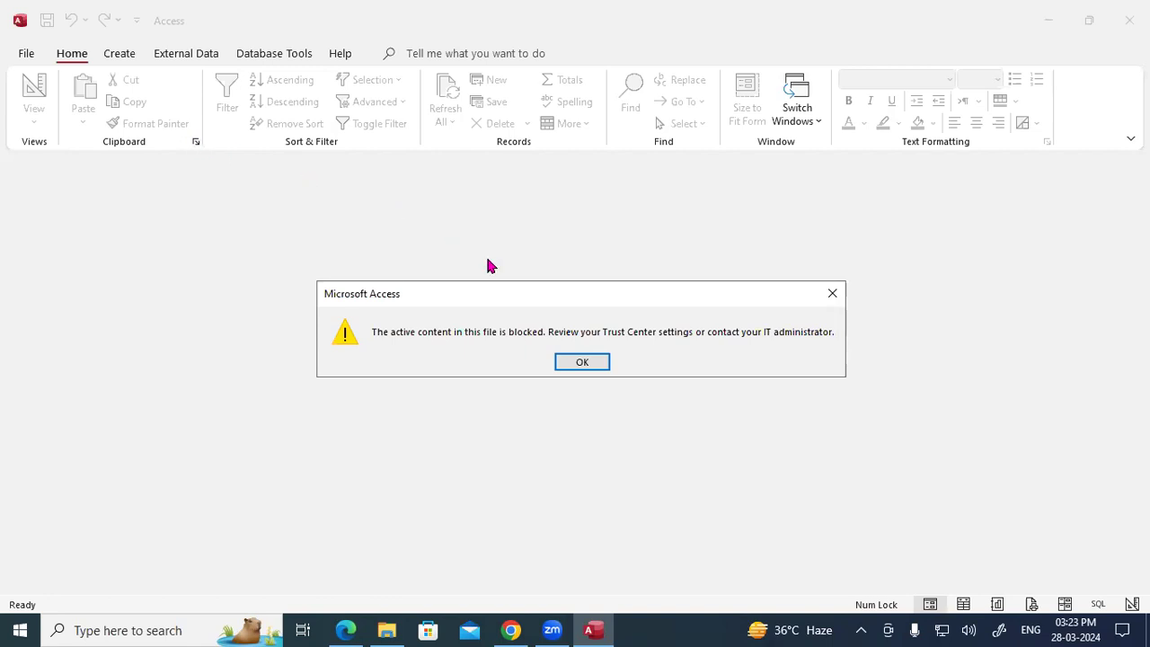
left_click(570, 365)
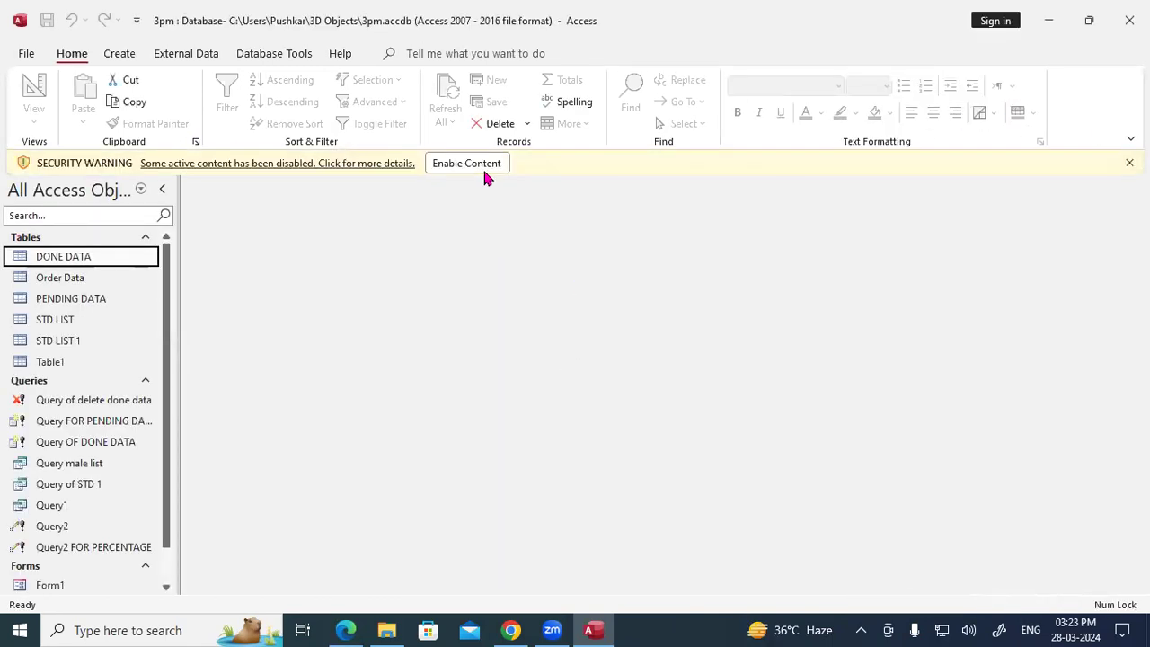
left_click(476, 167)
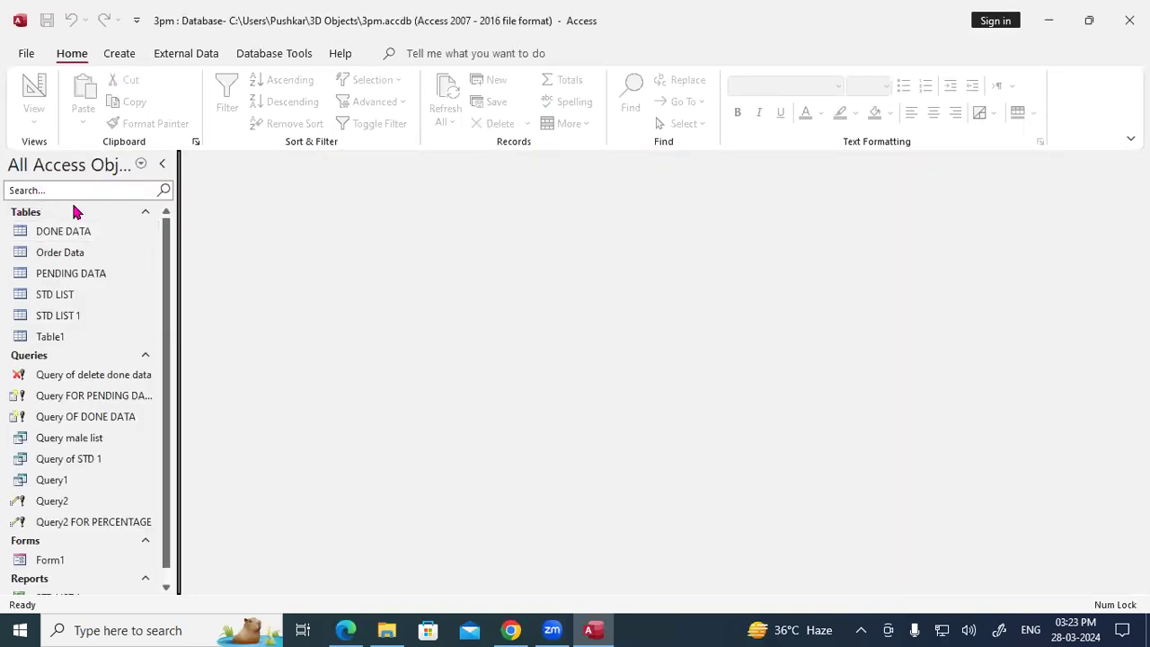
Step: Open the Order Data table and go to its blank new record row
double_click(80, 257)
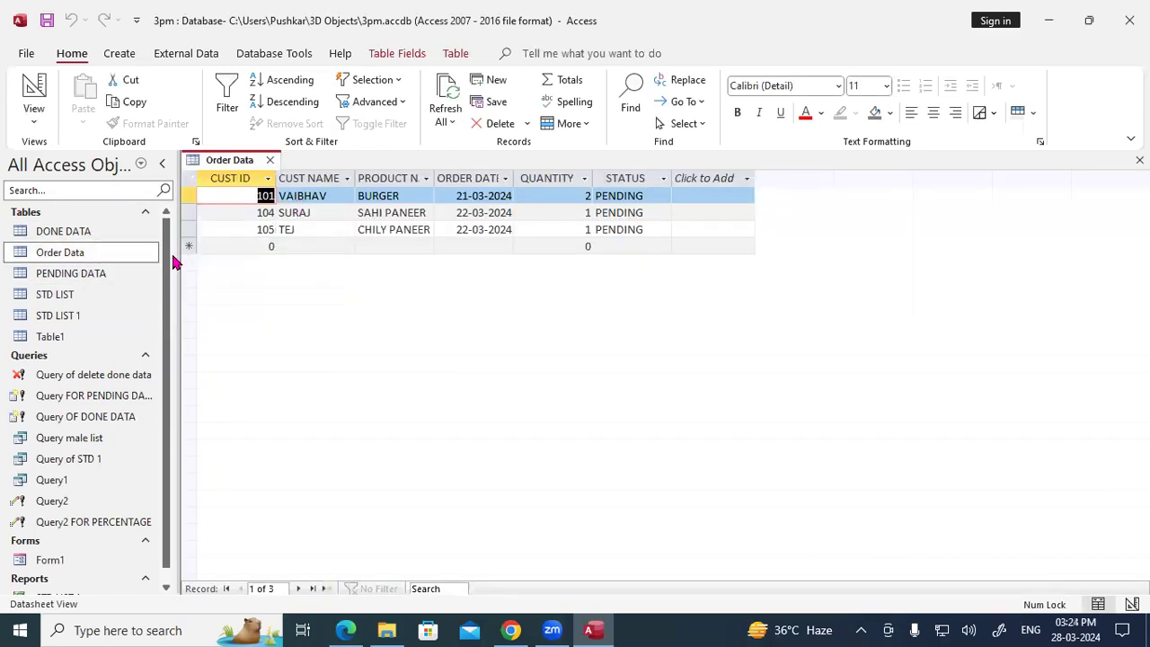
left_click(273, 245)
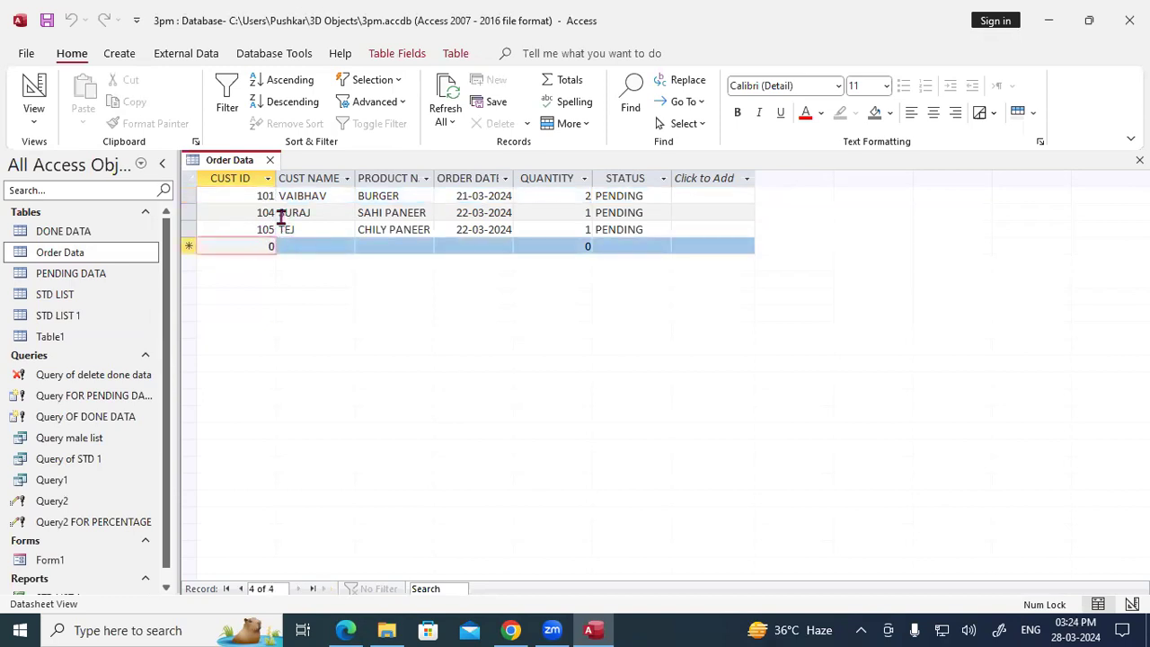
left_click(275, 213)
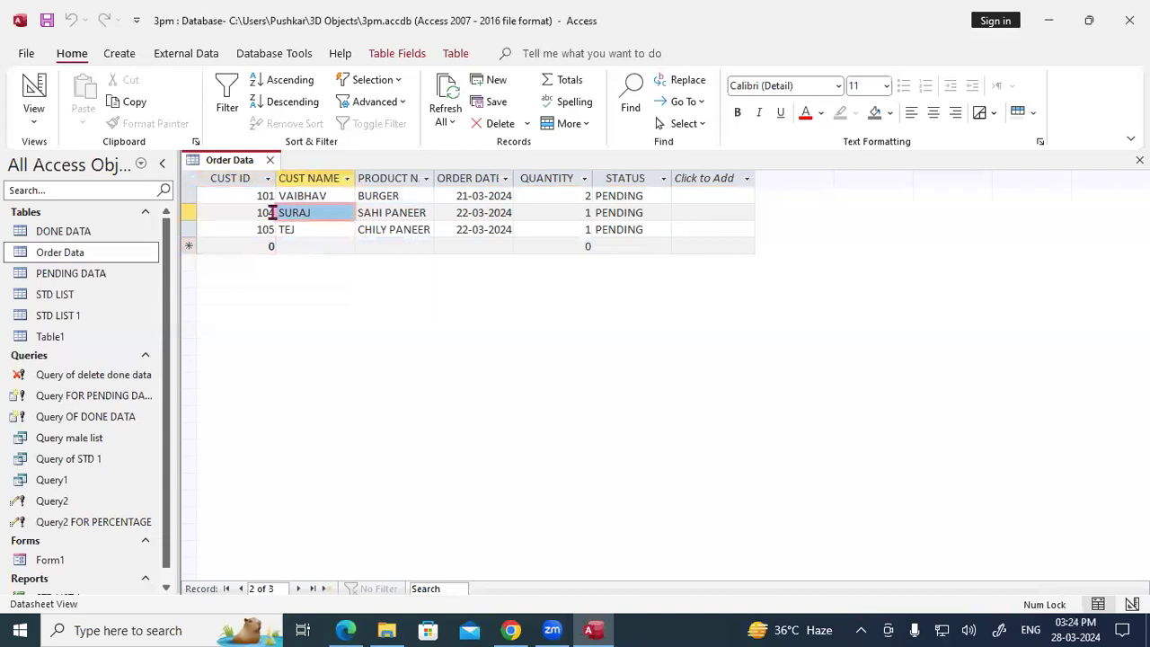
key("shift+space")
key("BackSpace")
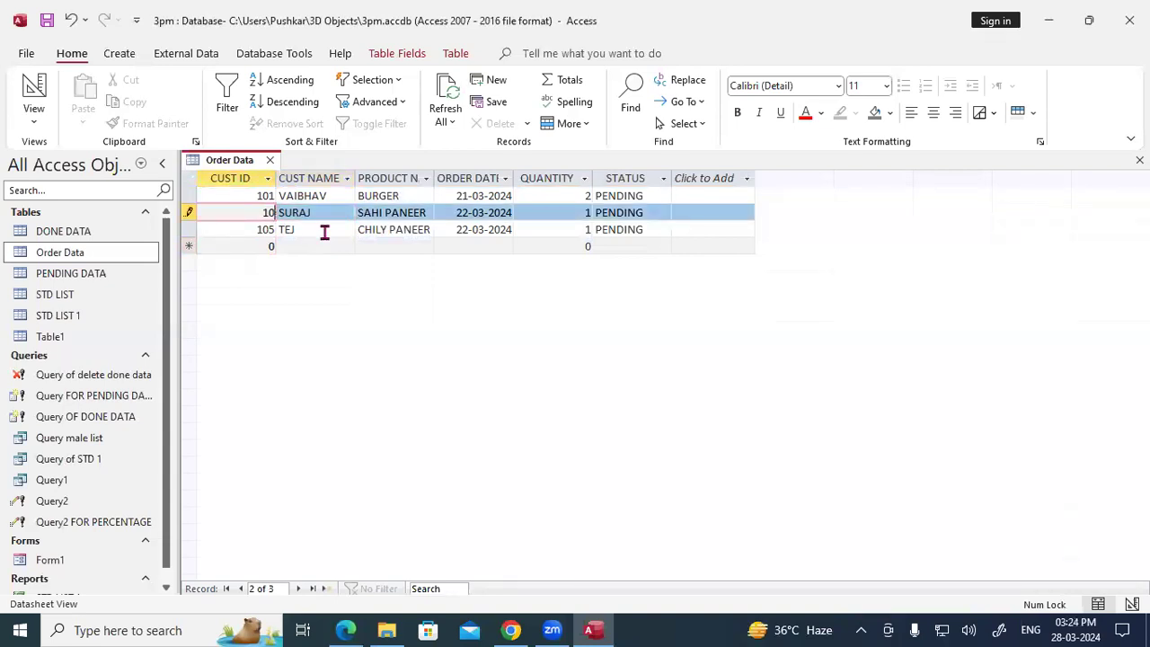
type("2")
key("Tab")
key("Escape")
Step: Start a new record after the CHILY PANEER order and enter the customer ID
left_click(277, 229)
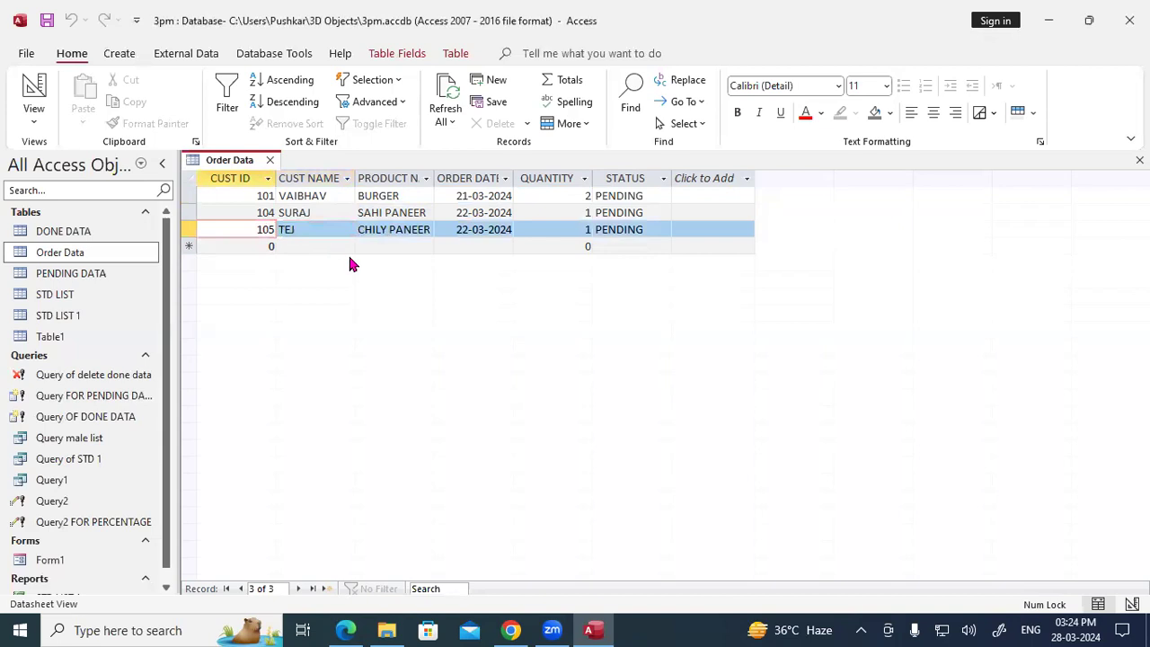
key("Tab")
key("Tab")
key("Tab")
key("Tab")
key("Tab")
key("Tab")
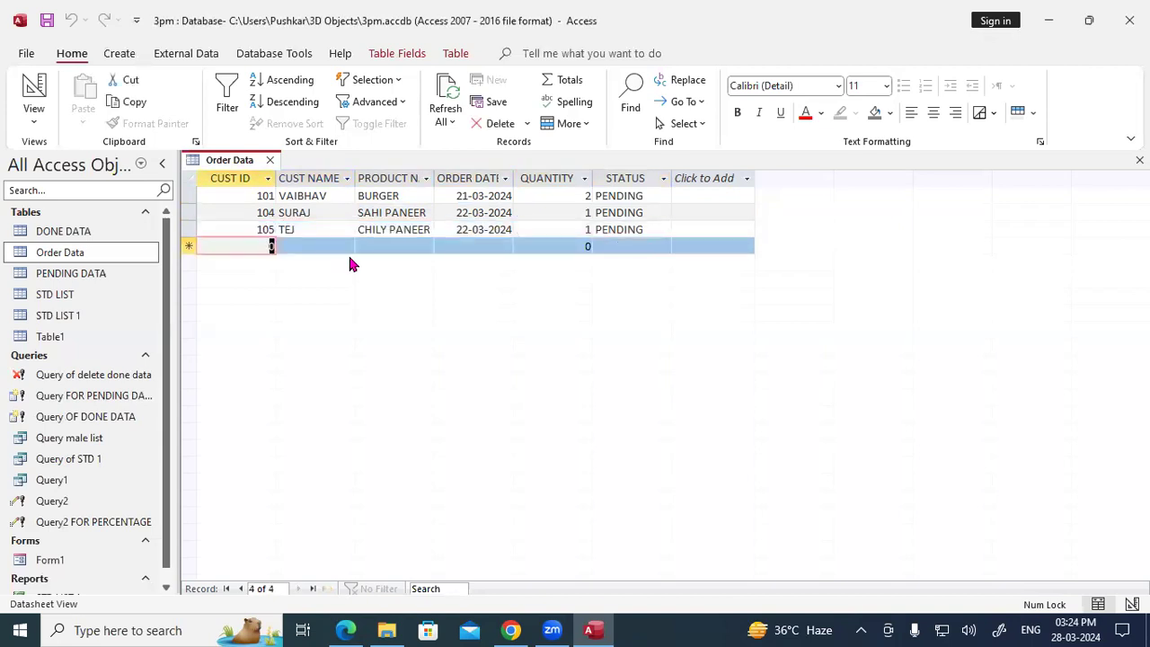
type("40")
key("BackSpace")
key("BackSpace")
type("110")
key("Tab")
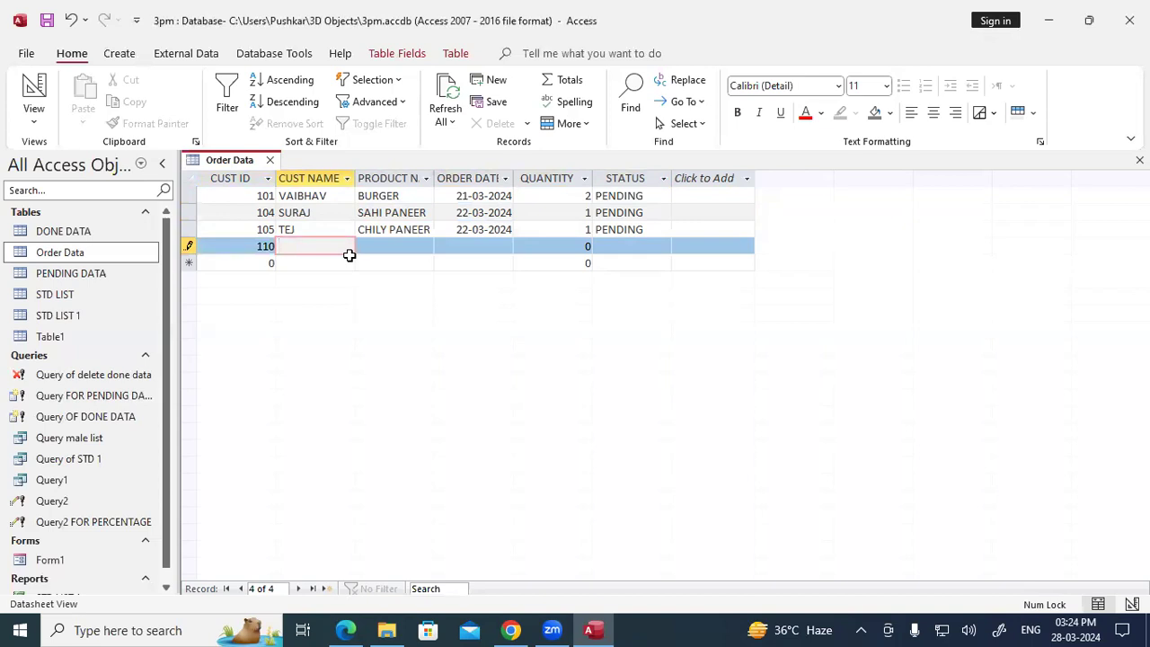
Step: Enter the customer's name in capitals and the product CHOWMIN for the new order
type("a")
key("BackSpace")
key("Caps_Lock")
type("AJ")
key("Tab")
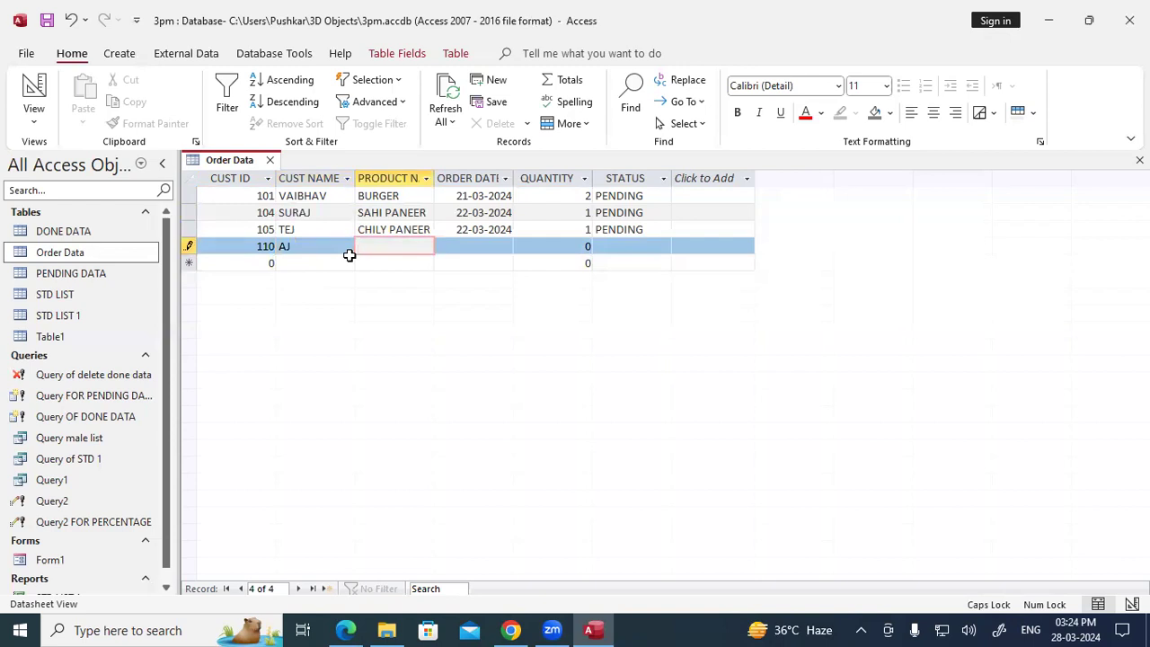
type("CHOWMIN")
key("Tab")
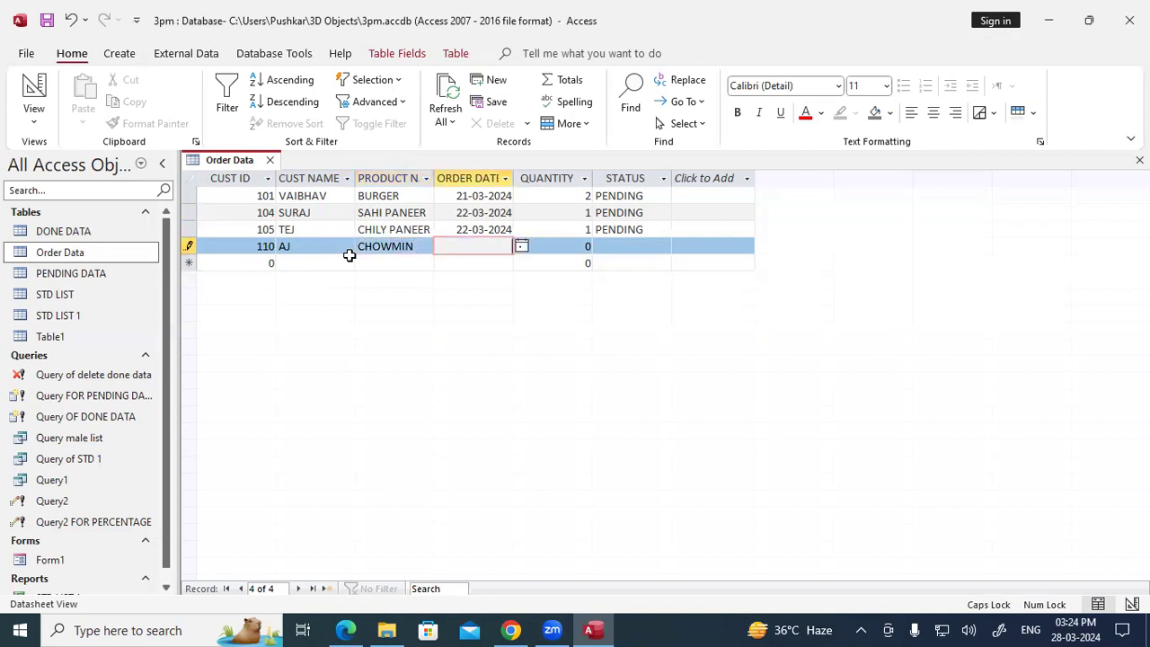
Step: Set the CHOWMIN order's date to 28-03-2024, quantity to 2 and status to DONE
left_click(521, 245)
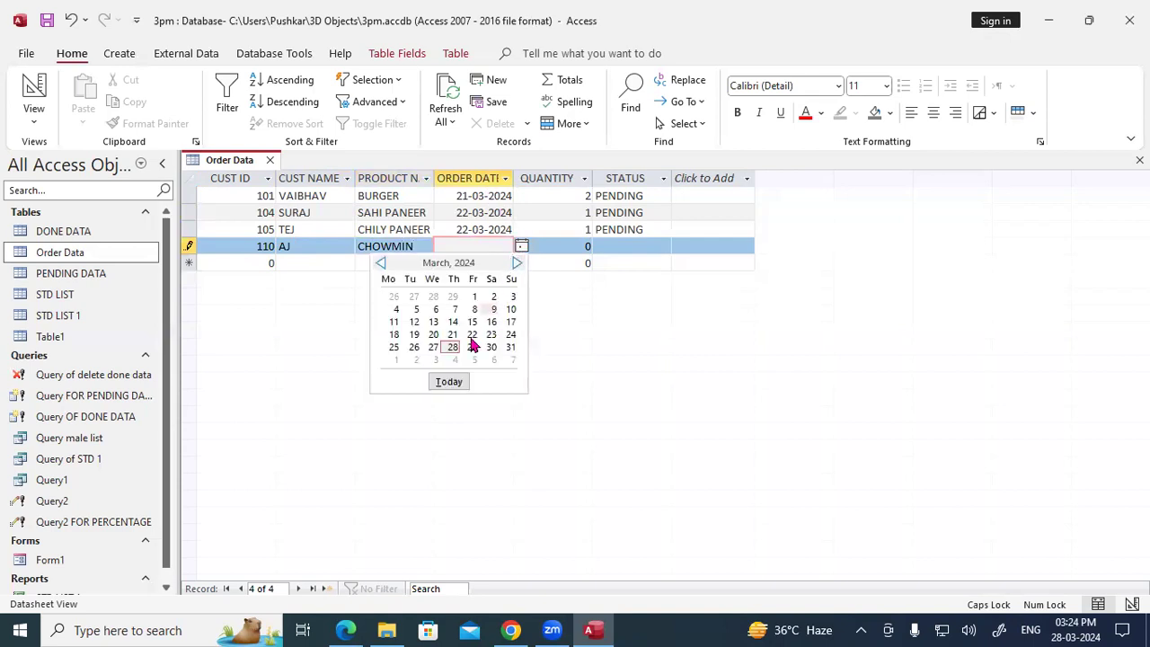
left_click(453, 347)
key("Tab")
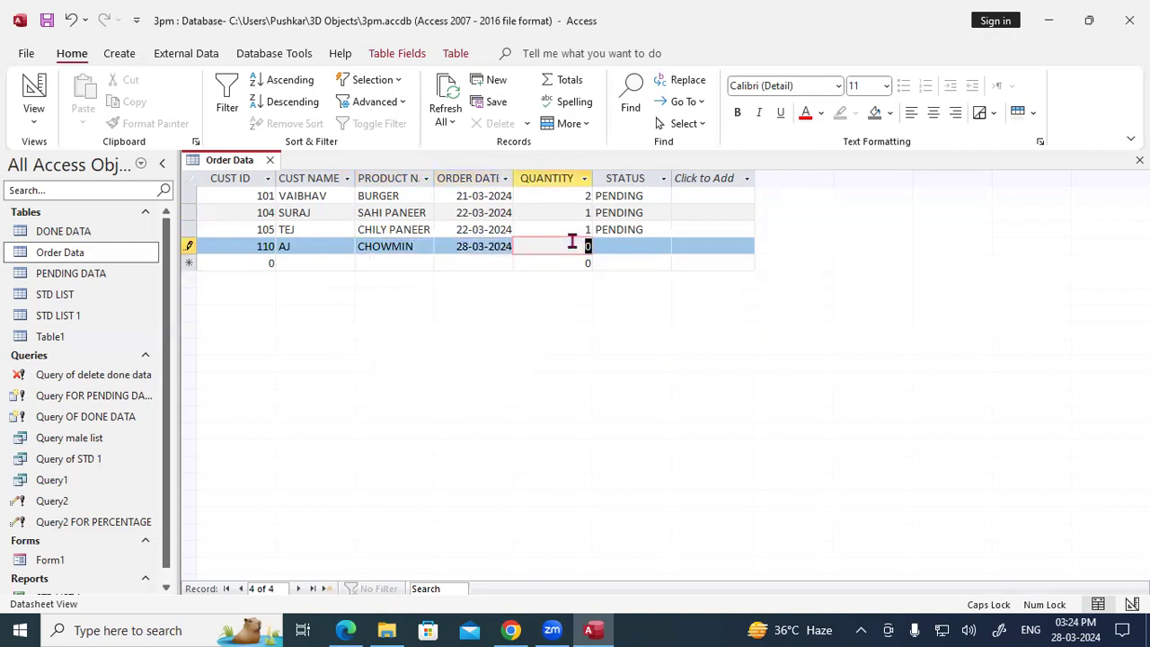
type("2")
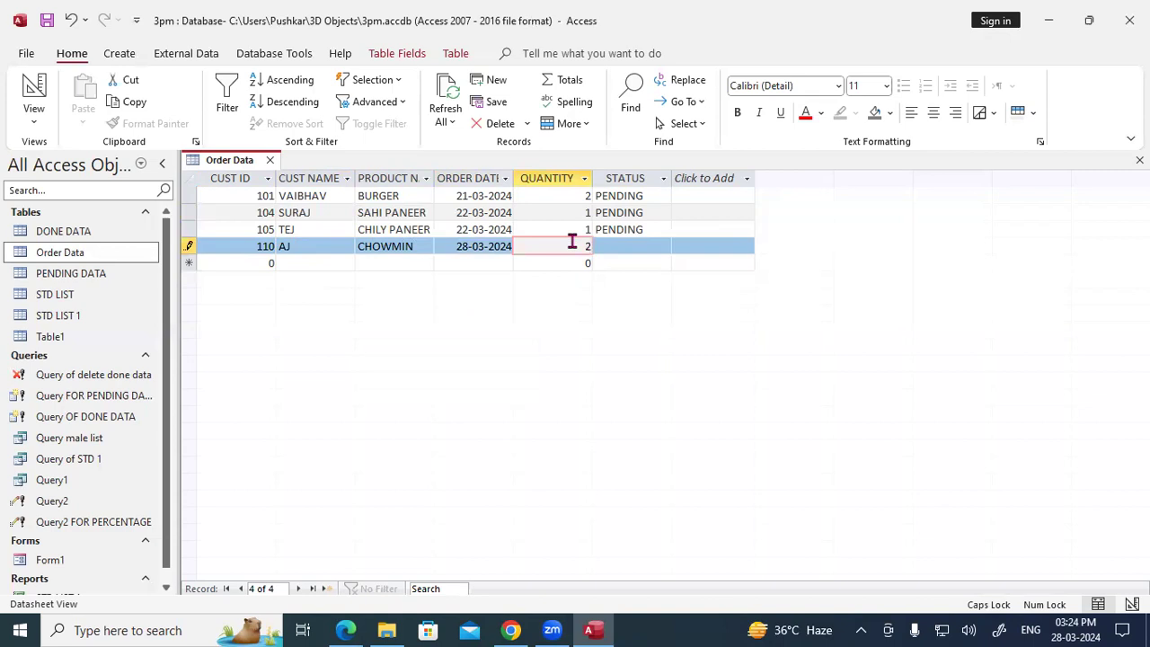
key("Tab")
type("DONE")
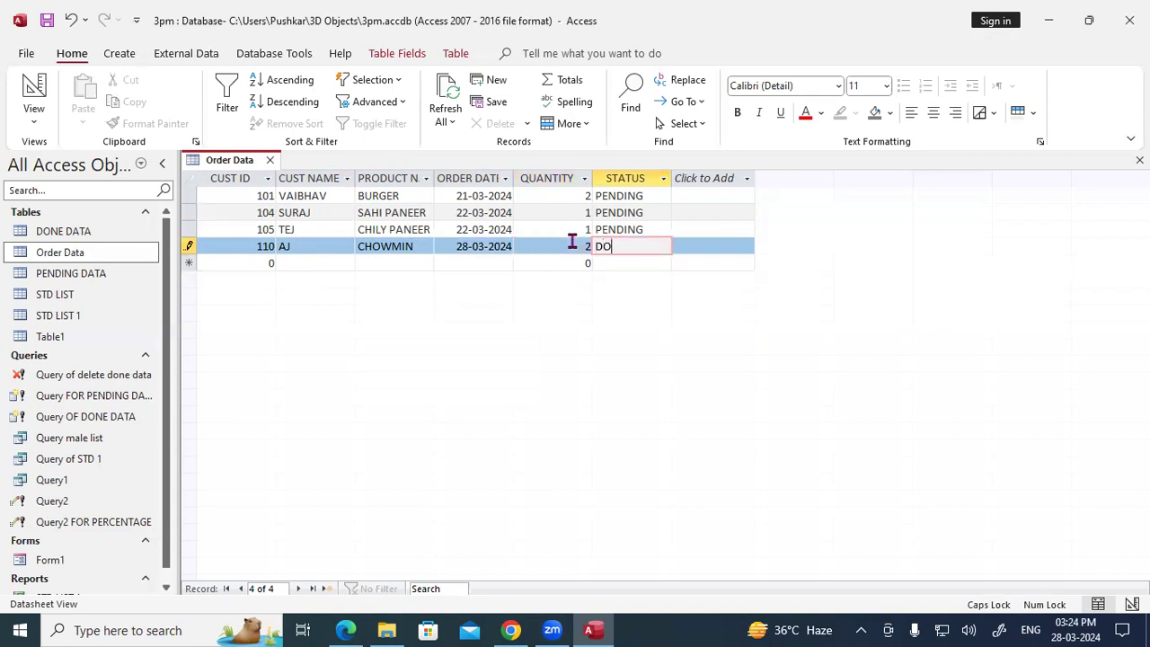
left_click(633, 262)
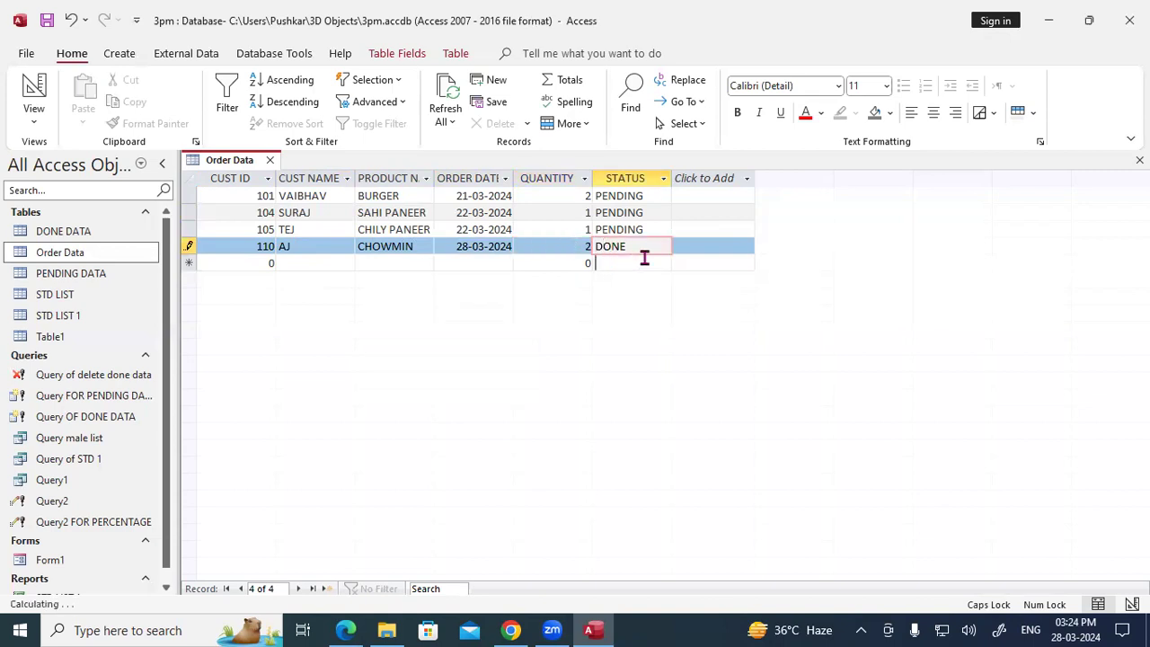
Step: Start another record below the CHOWMIN order with the customer ID, the customer's name and the product SOUP
left_click(280, 263)
key("BackSpace")
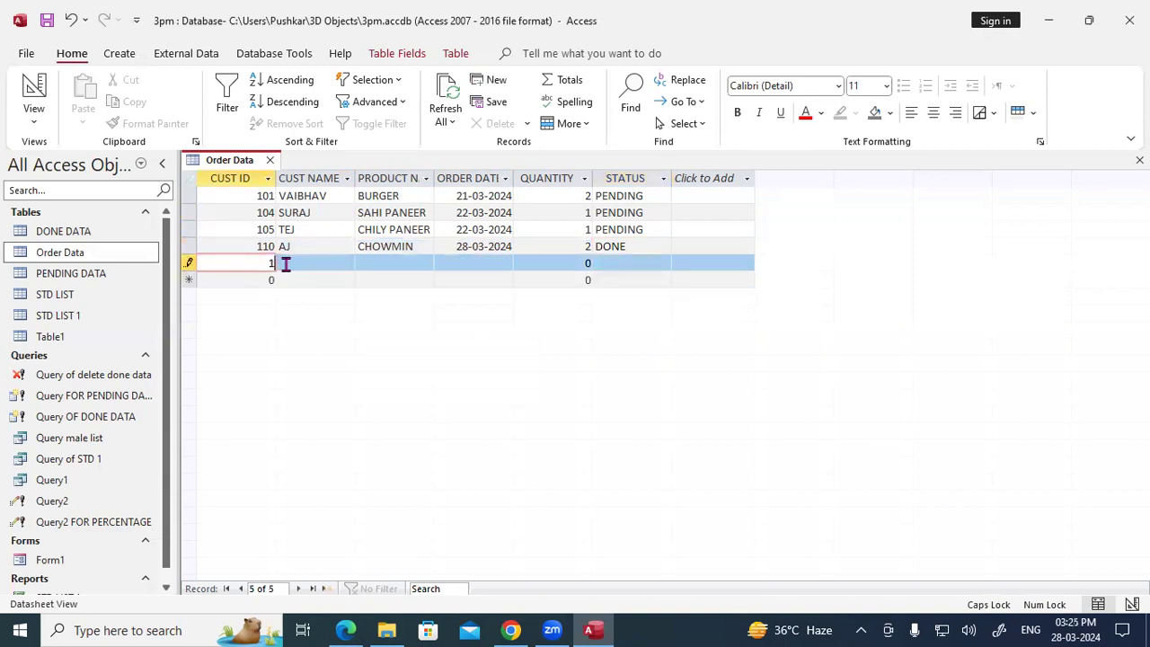
key("Tab")
type("MANJESH")
key("Tab")
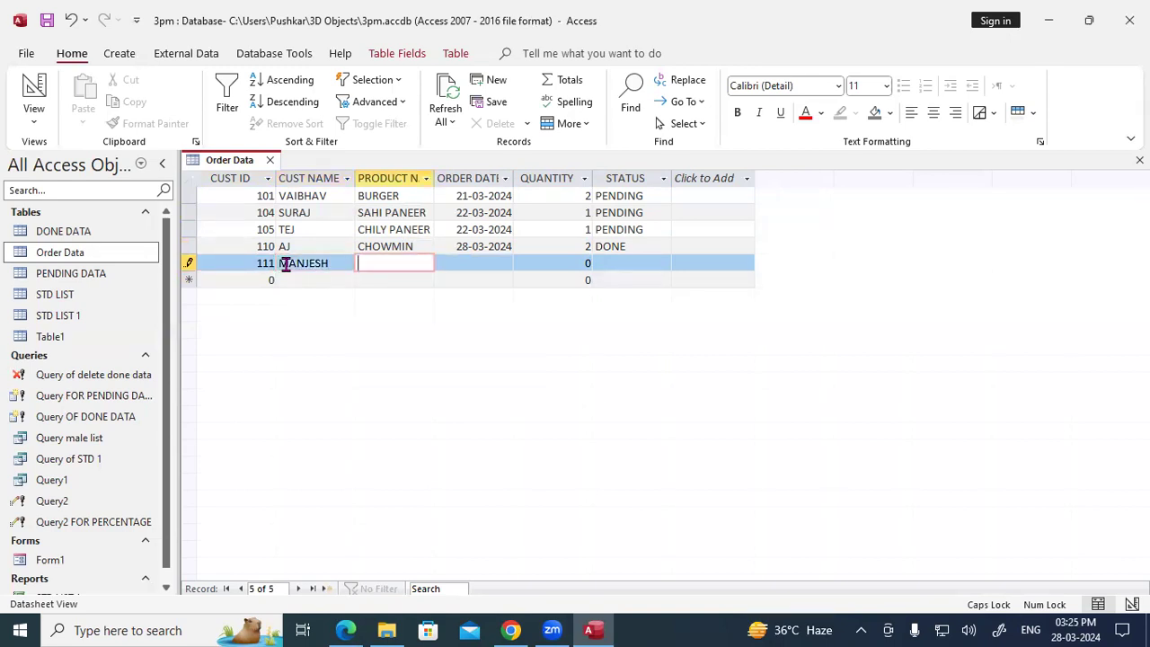
type("SOUP")
key("Tab")
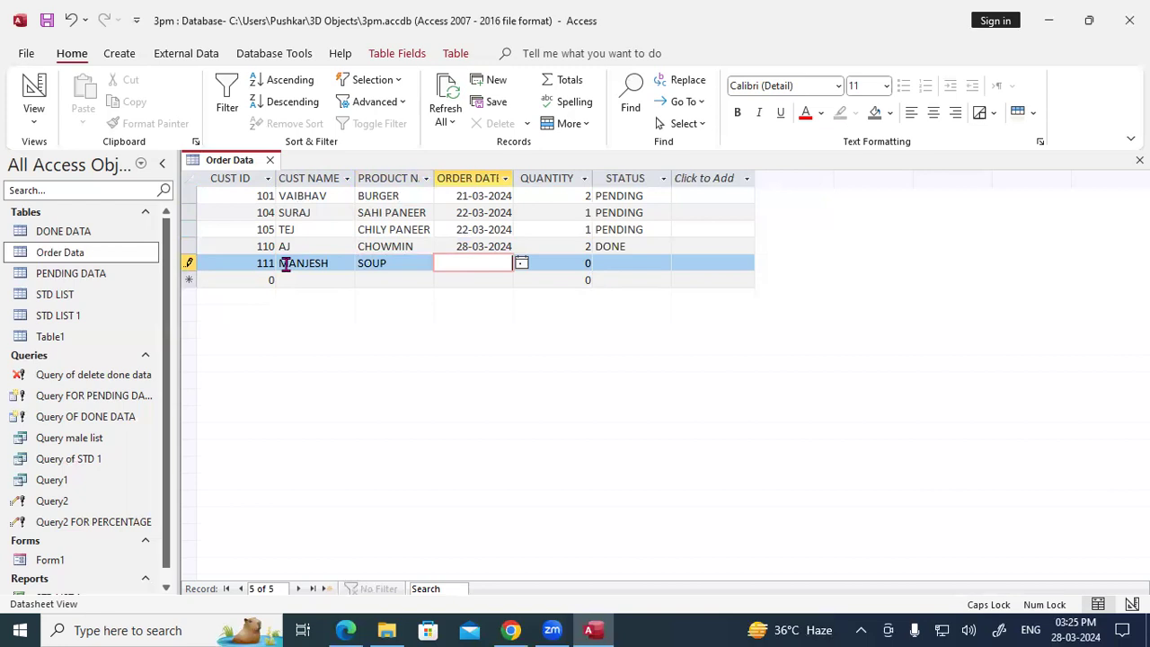
Step: Set the SOUP order's date to 28-03-2024, quantity to 1 and status to DONE
left_click(521, 262)
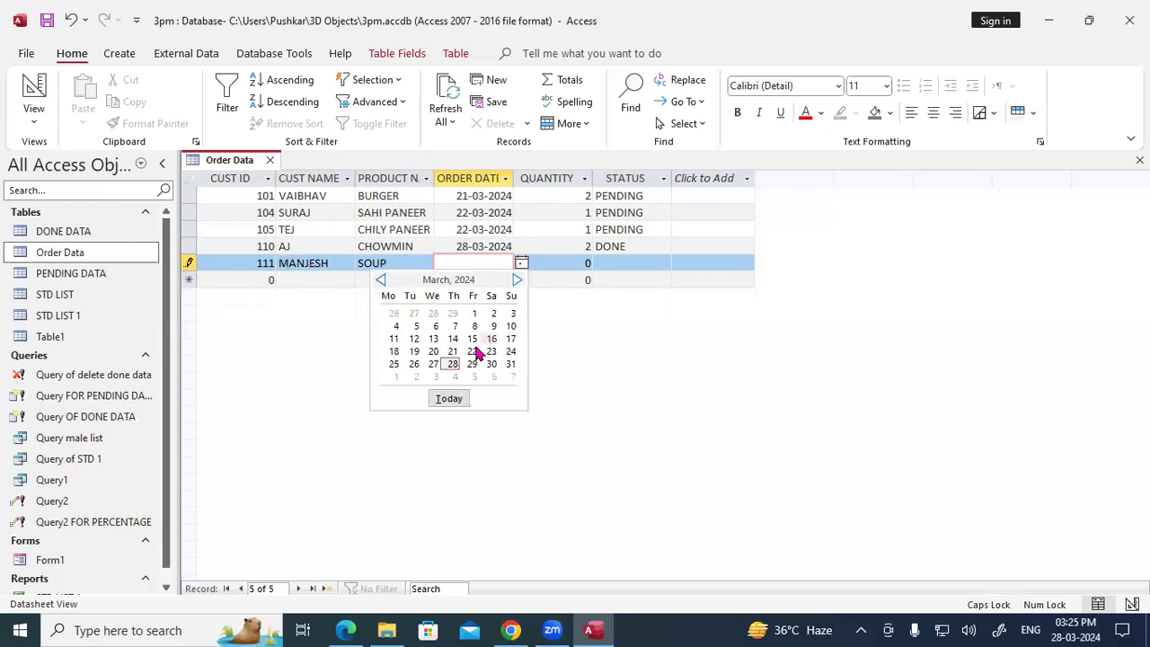
left_click(453, 363)
key("Tab")
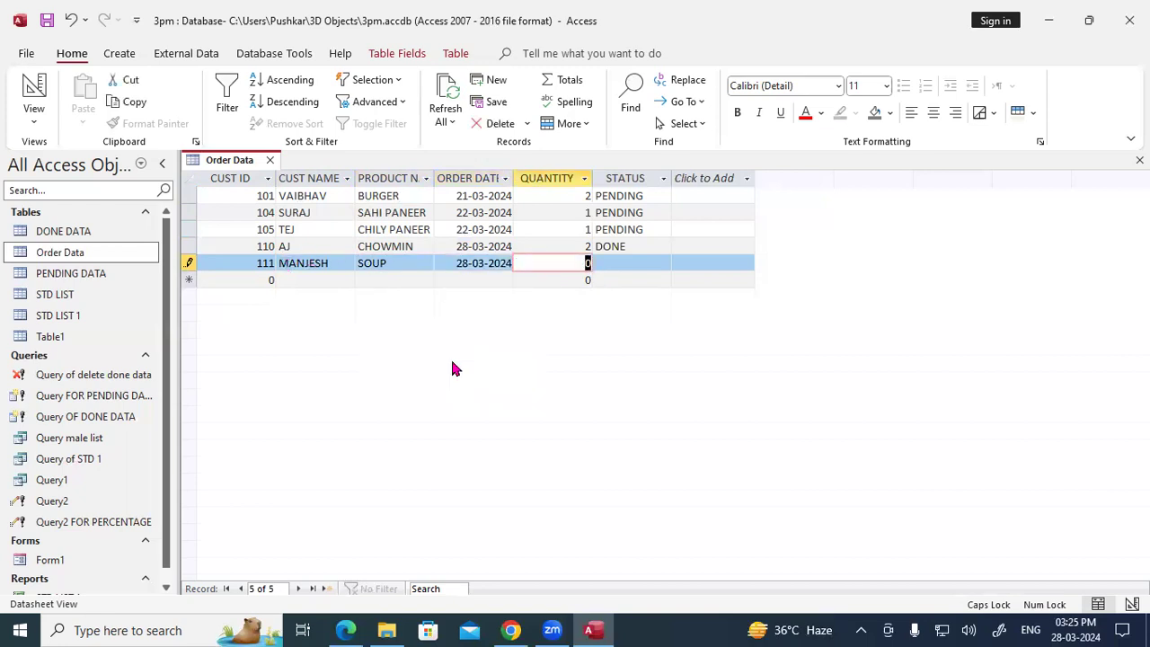
type("1")
key("Tab")
type("DONE")
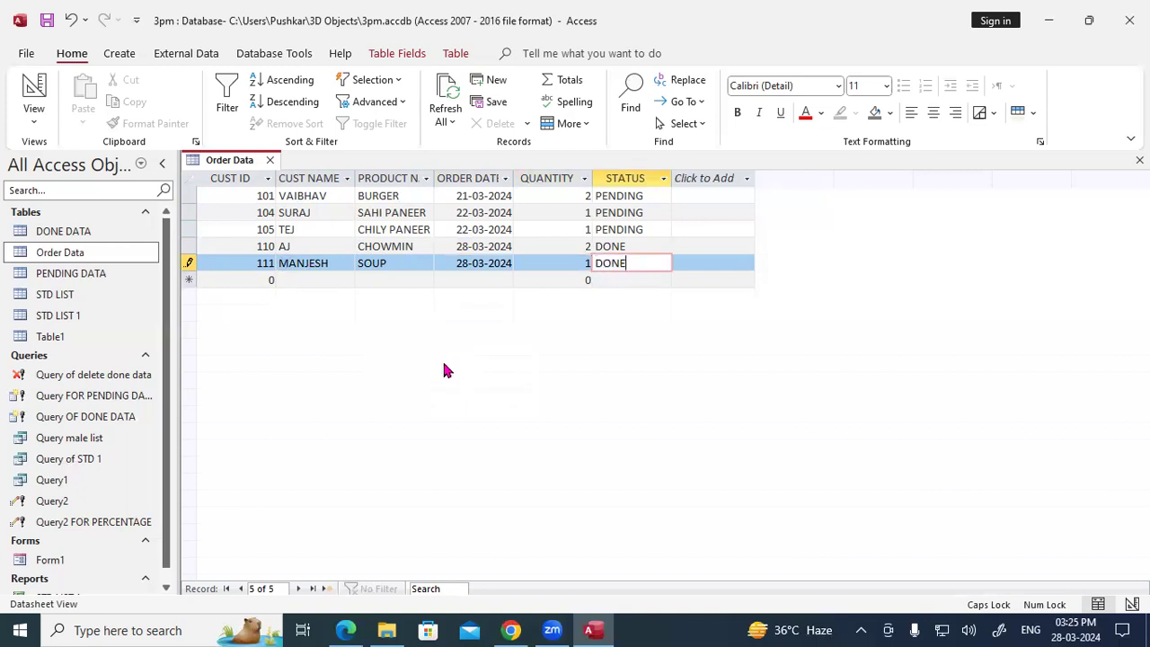
Step: Save the Order Data table with its new records and close it
right_click(248, 166)
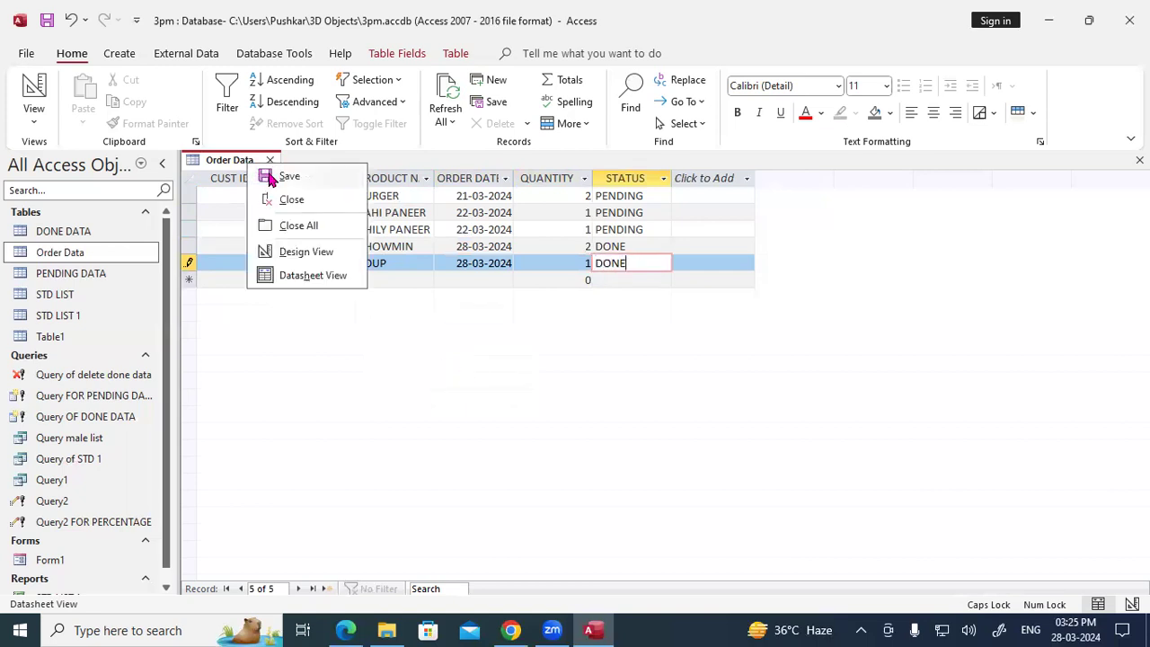
left_click(270, 176)
right_click(238, 160)
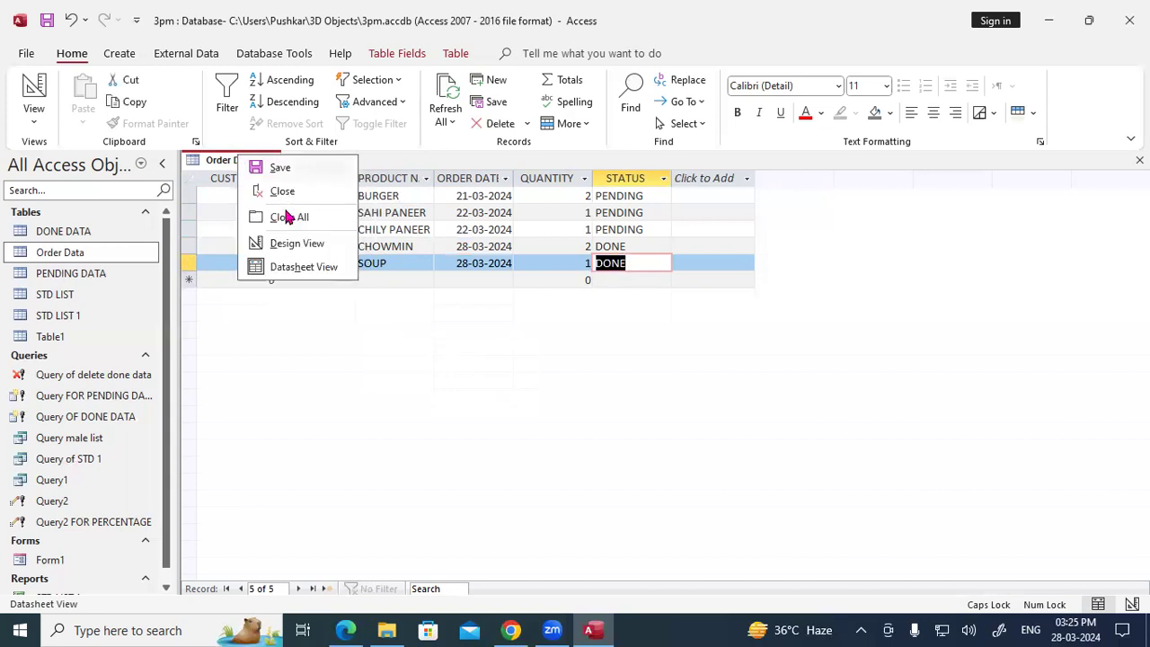
left_click(283, 191)
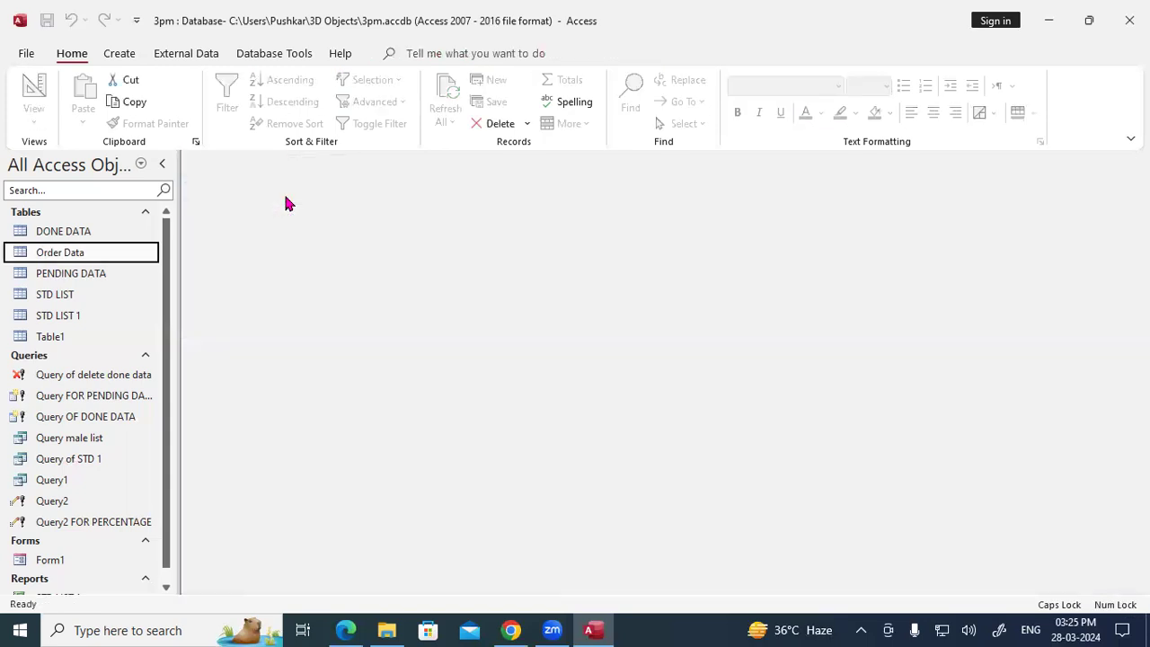
Step: Reopen the Order Data table and set the BURGER order's status to DONE
double_click(112, 255)
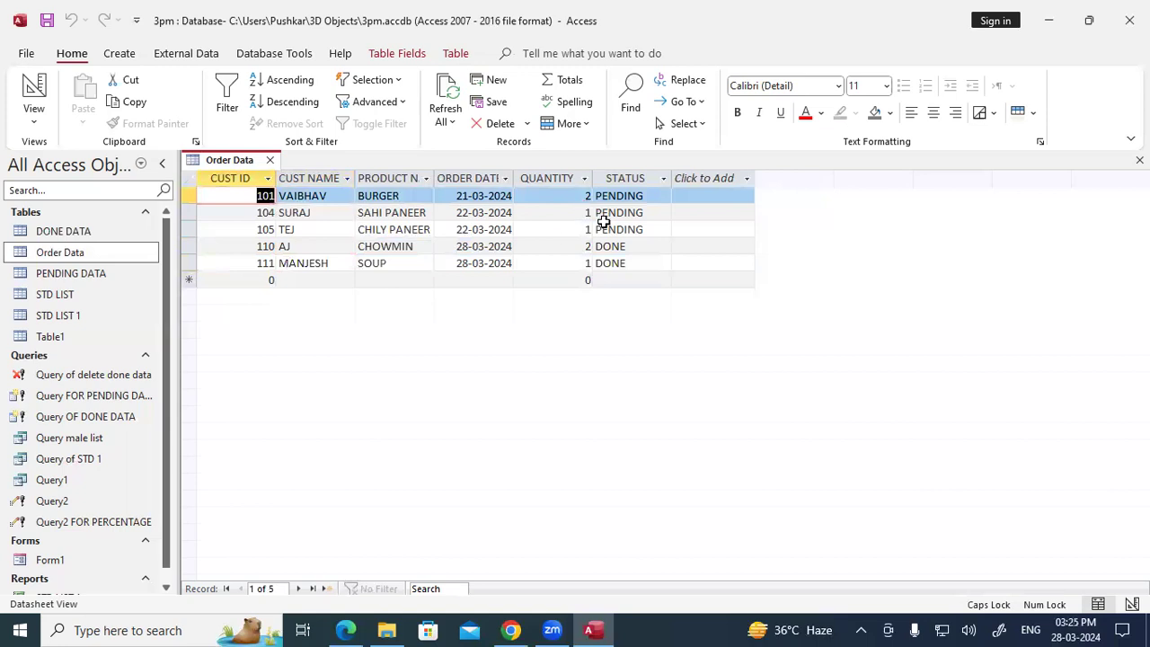
left_click(645, 196)
left_click_drag(645, 196, 591, 195)
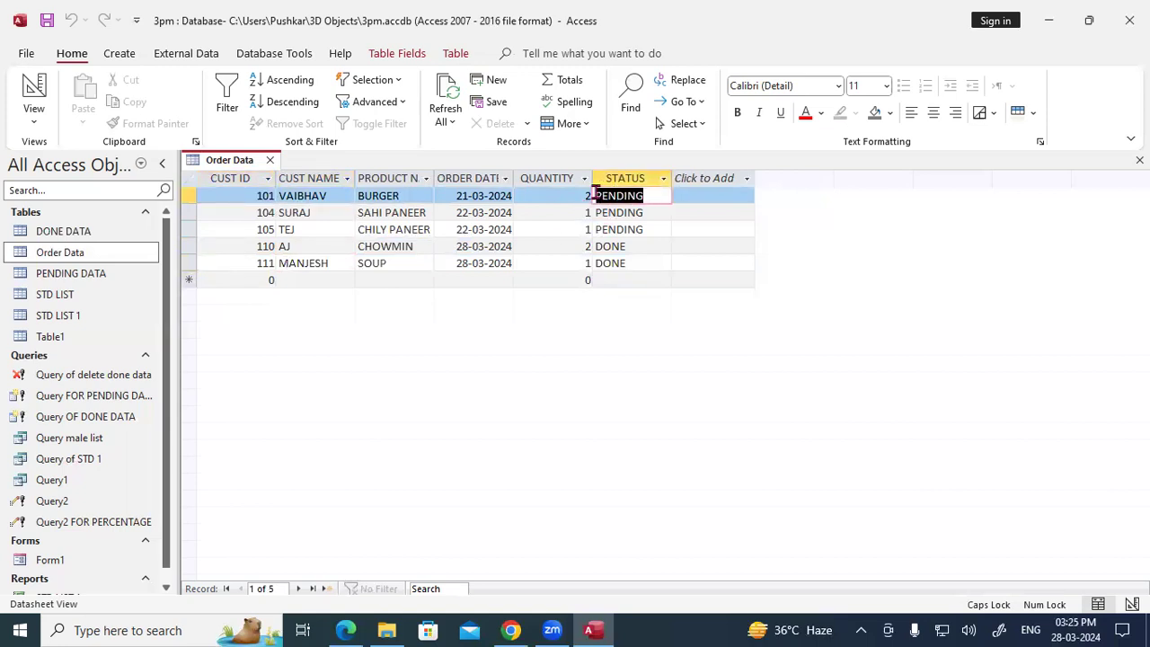
type("DONE")
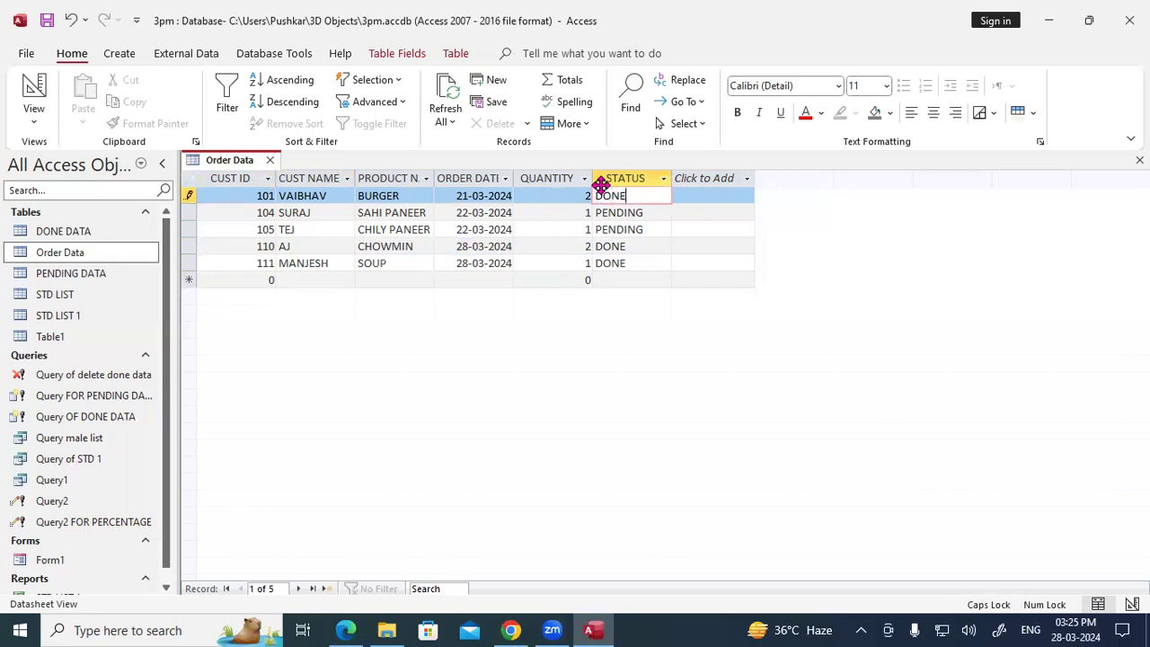
key("Return")
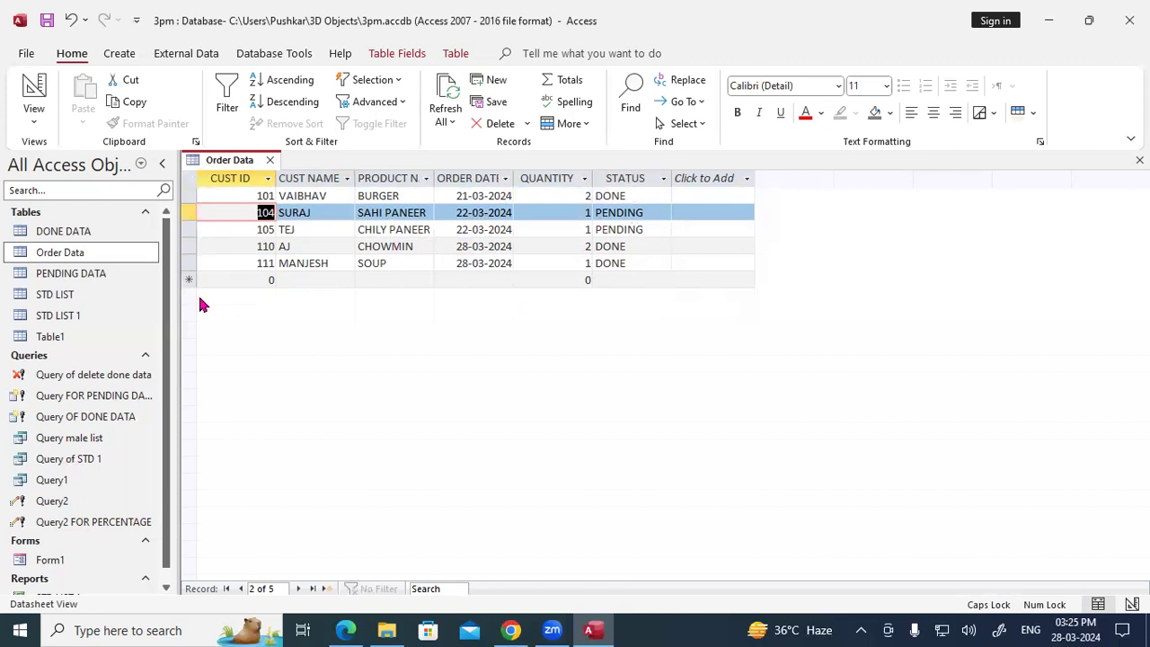
Step: Review the records in the DONE DATA and PENDING DATA tables, and close all open tables
left_click(74, 238)
double_click(74, 235)
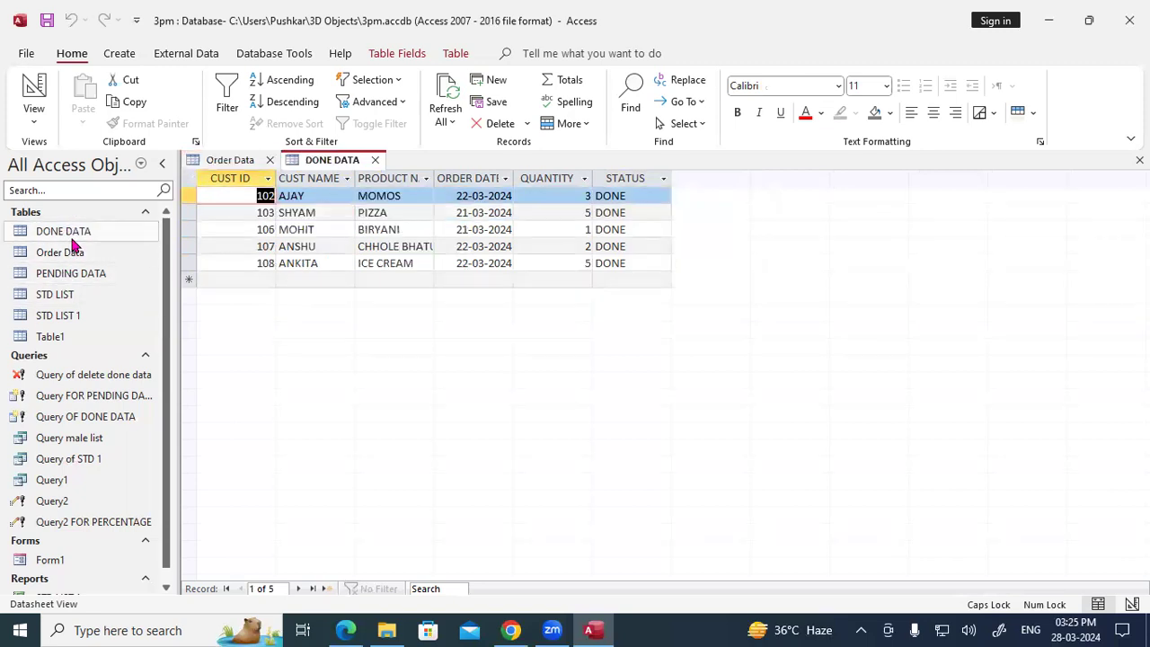
double_click(77, 273)
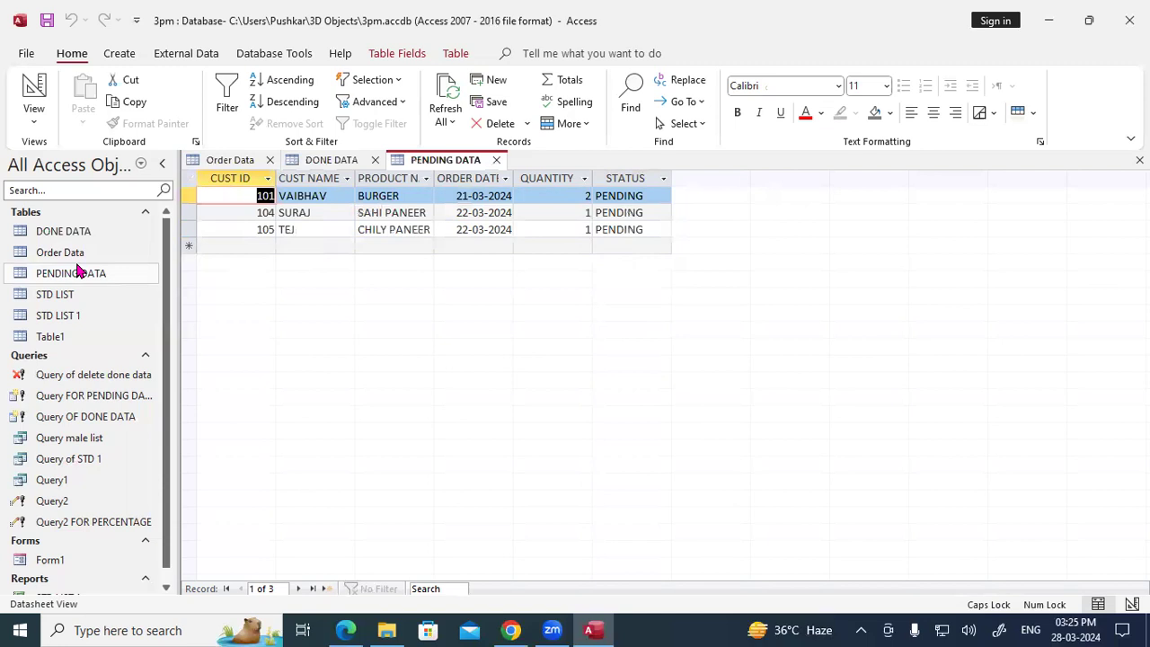
right_click(238, 171)
left_click(286, 226)
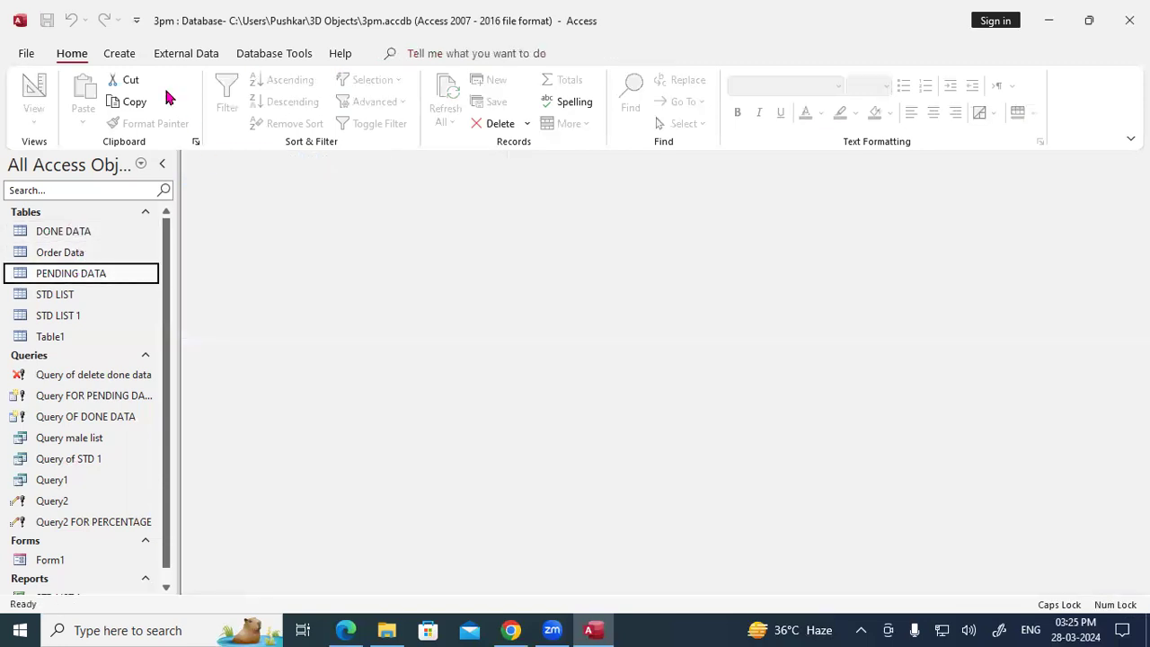
Step: Create a query design based on the Order Data table and add all its fields from CUST ID to STATUS to the grid
left_click(120, 53)
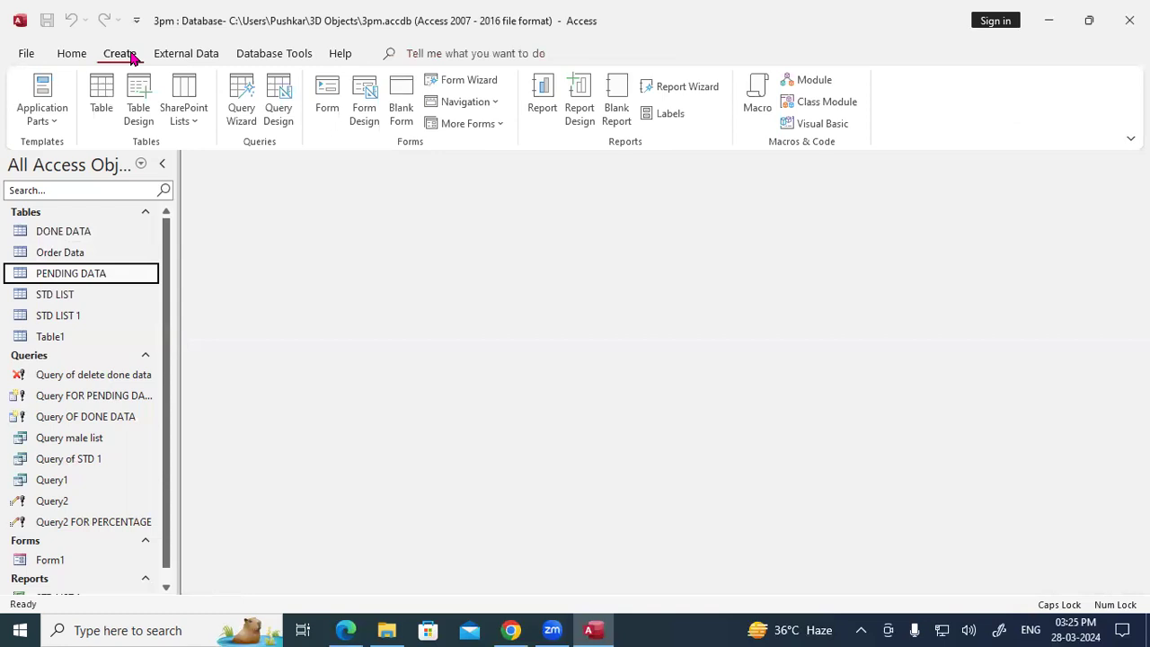
left_click(280, 99)
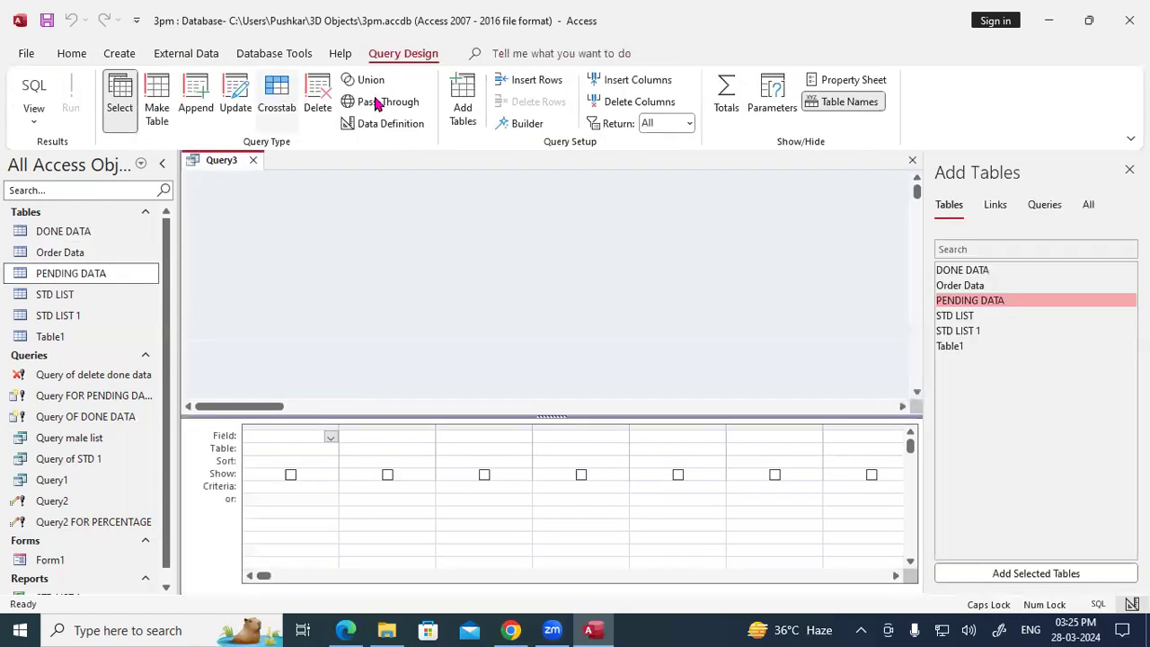
left_click(978, 285)
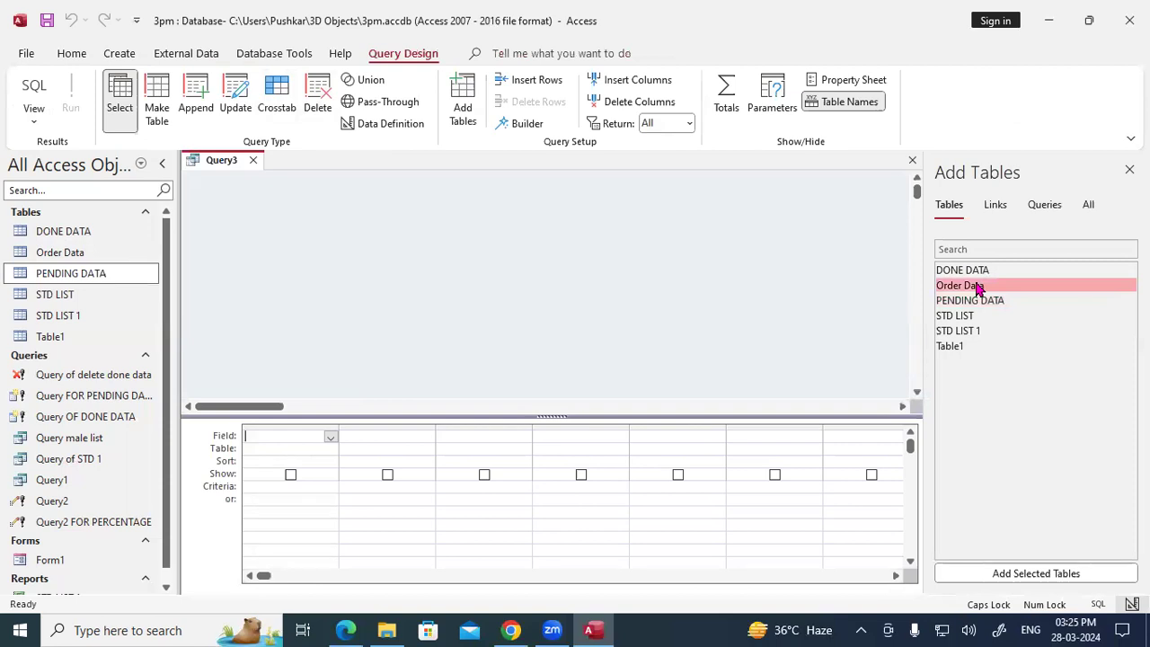
left_click(1004, 575)
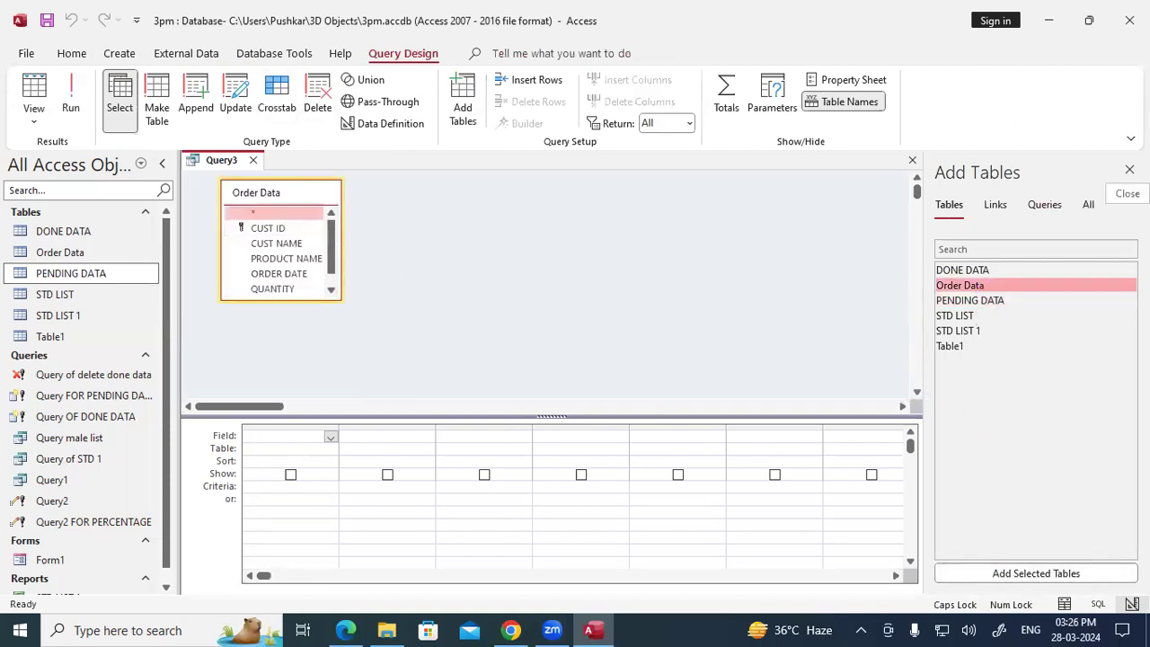
left_click(1130, 169)
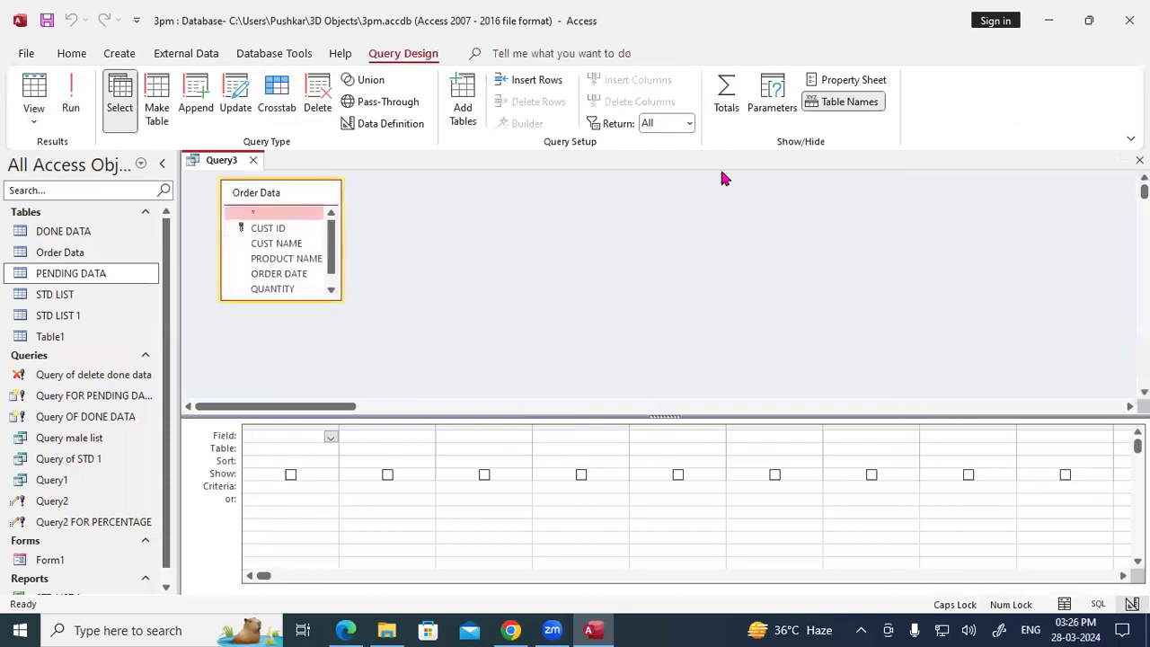
double_click(287, 193)
left_click_drag(286, 246, 308, 435)
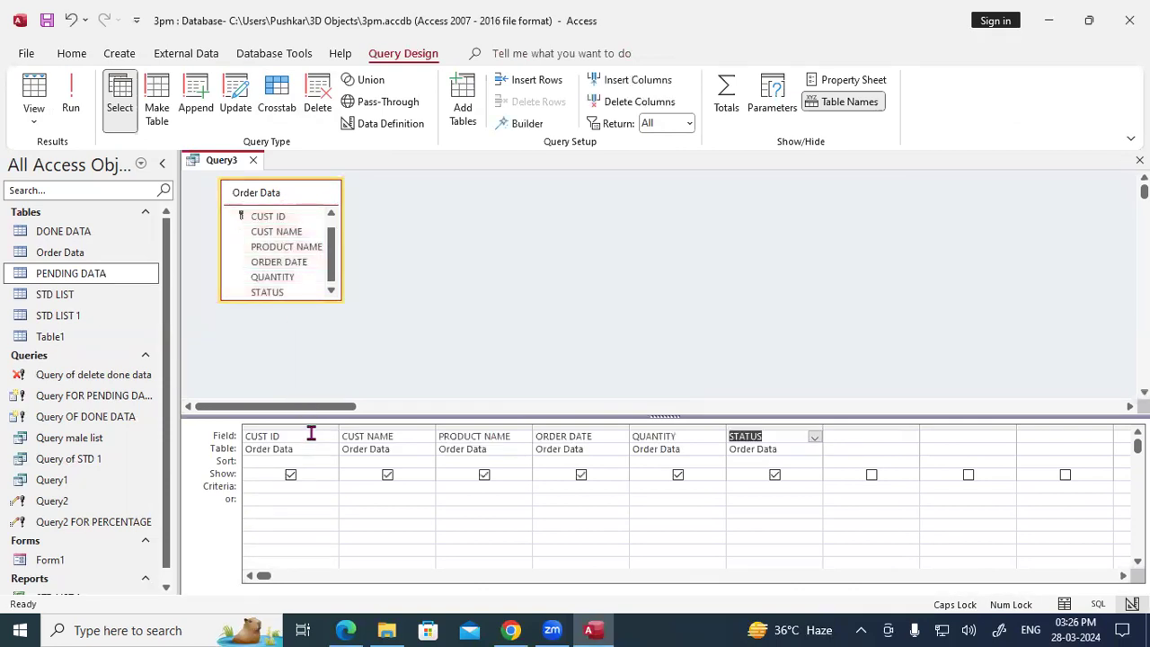
Step: Set the criteria of the query's STATUS field to "DONE"
left_click(200, 108)
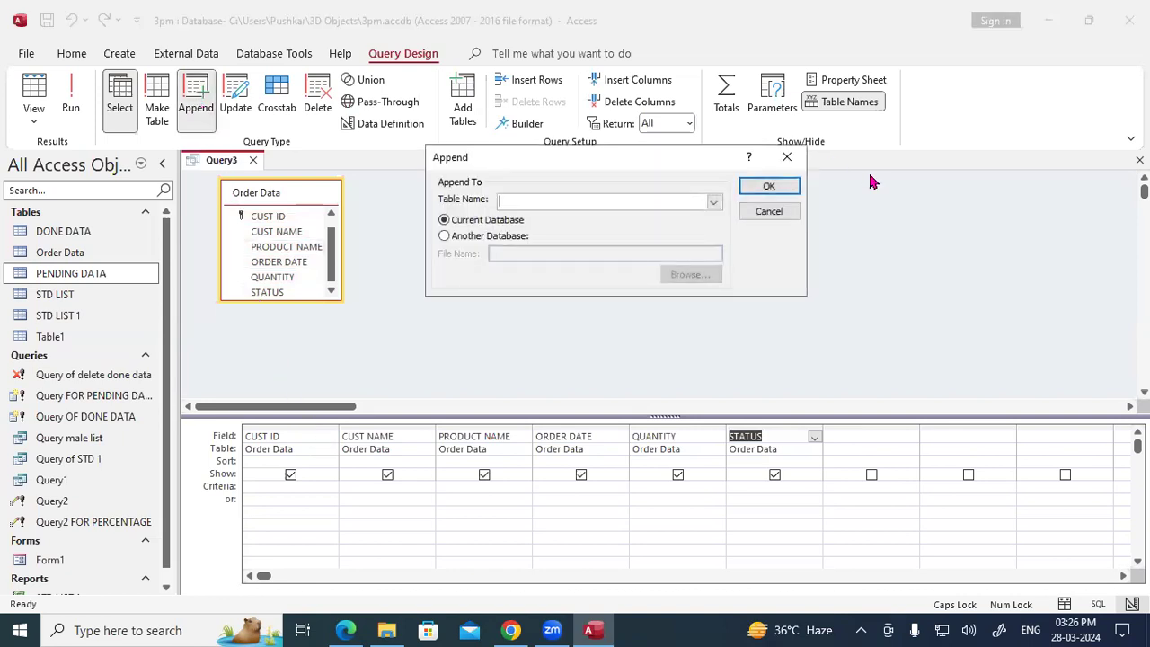
left_click(788, 159)
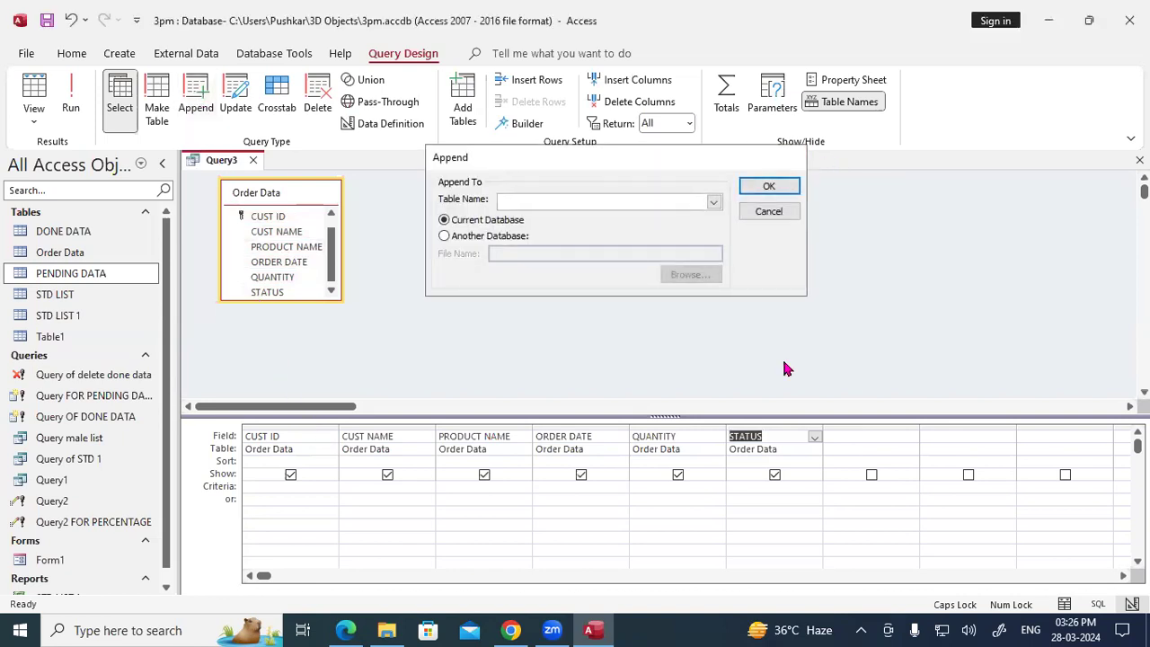
left_click(752, 488)
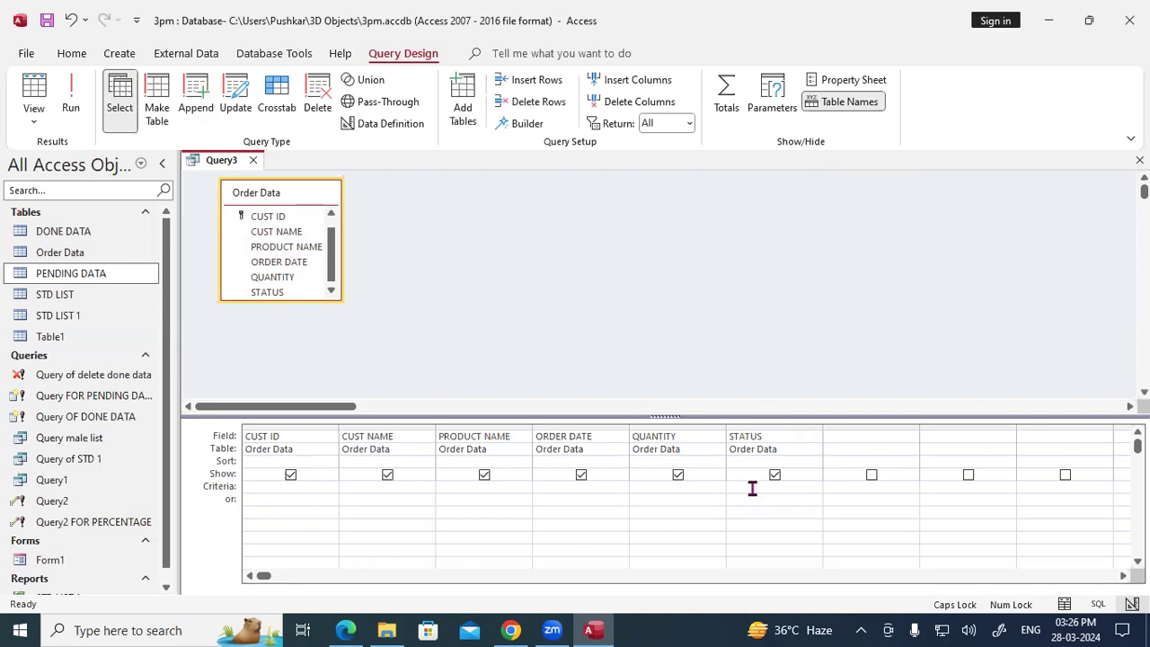
type("\"DONE\"")
Step: Make it an append query targeting the DONE DATA table in the current database and save it as Query3
left_click(196, 103)
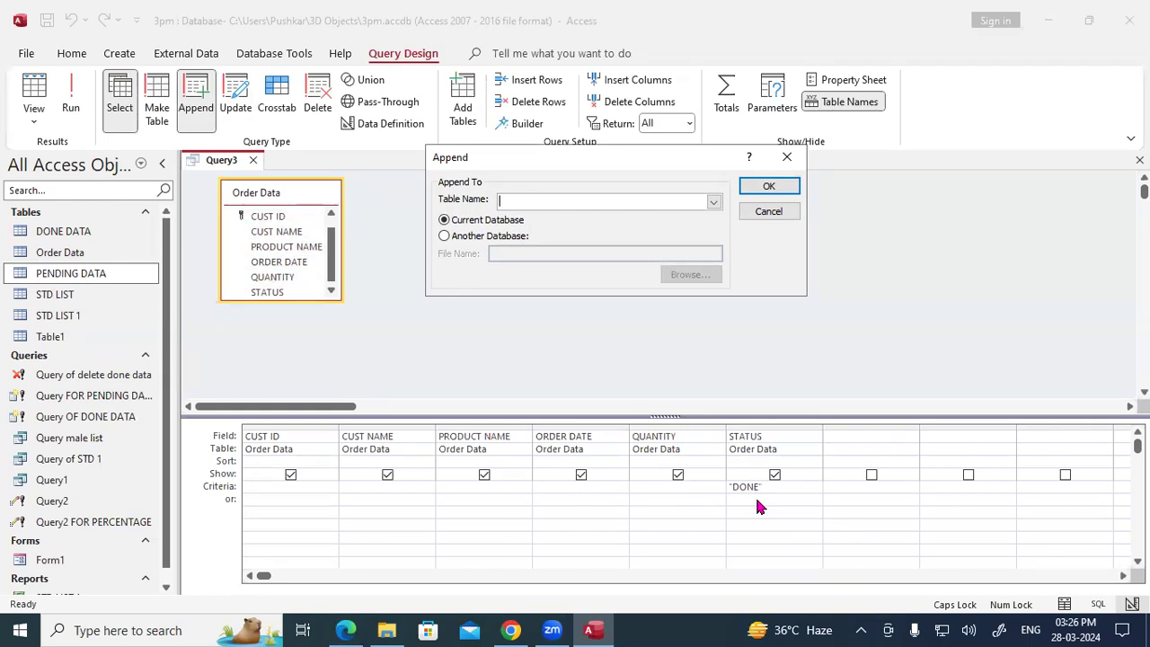
left_click(714, 202)
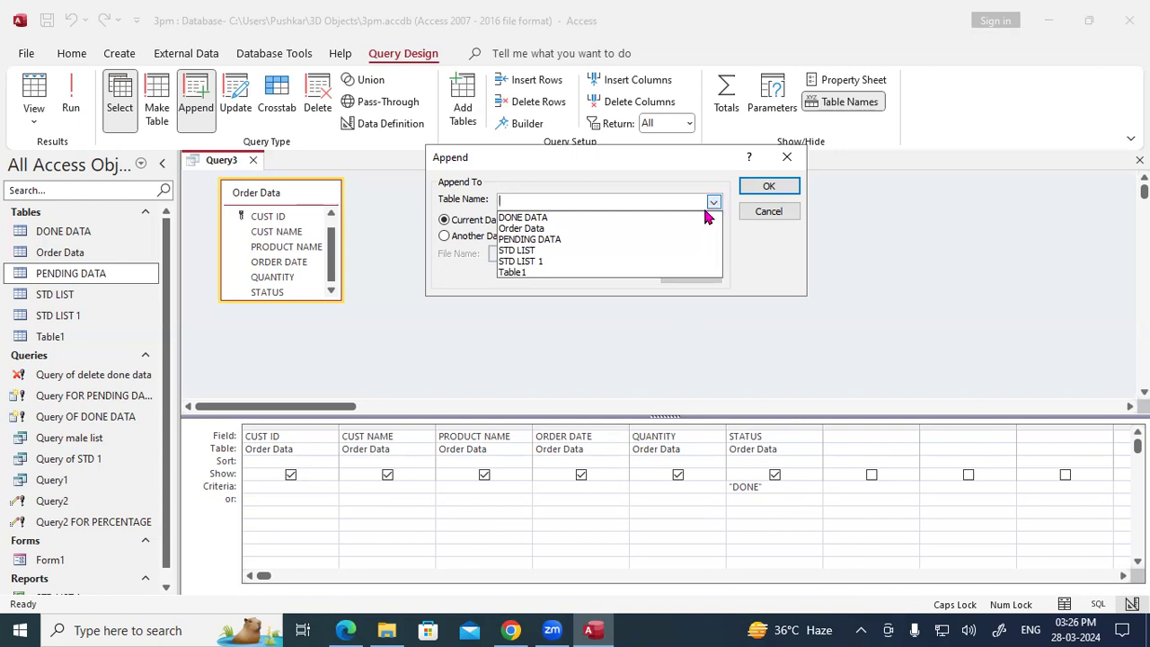
left_click(452, 411)
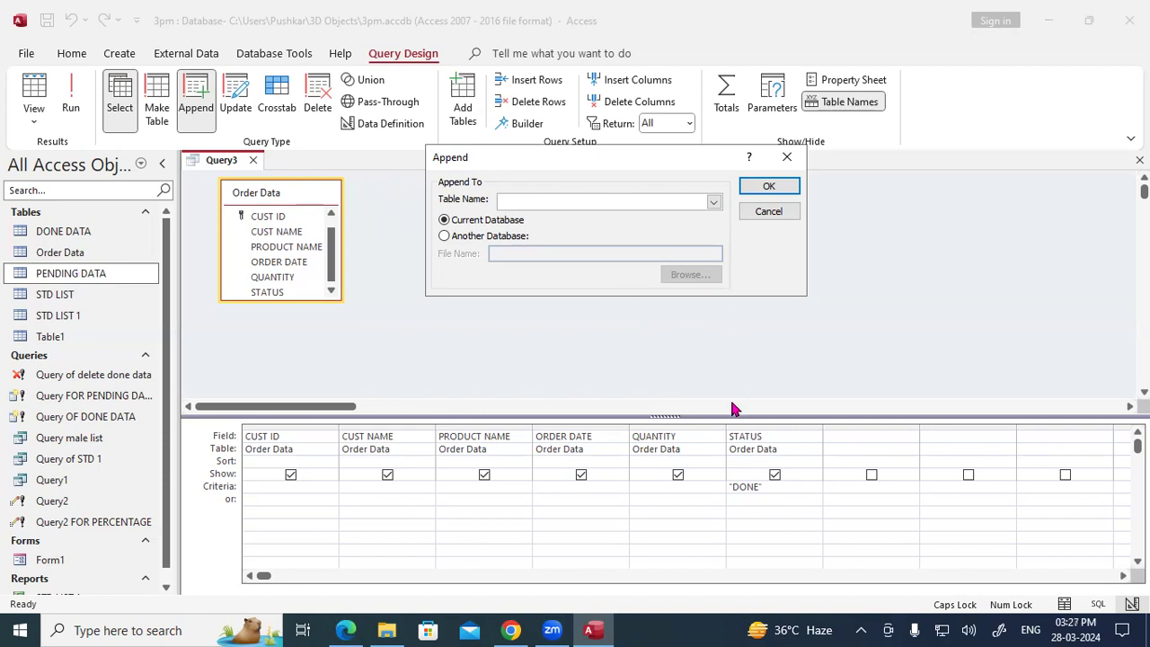
left_click(714, 201)
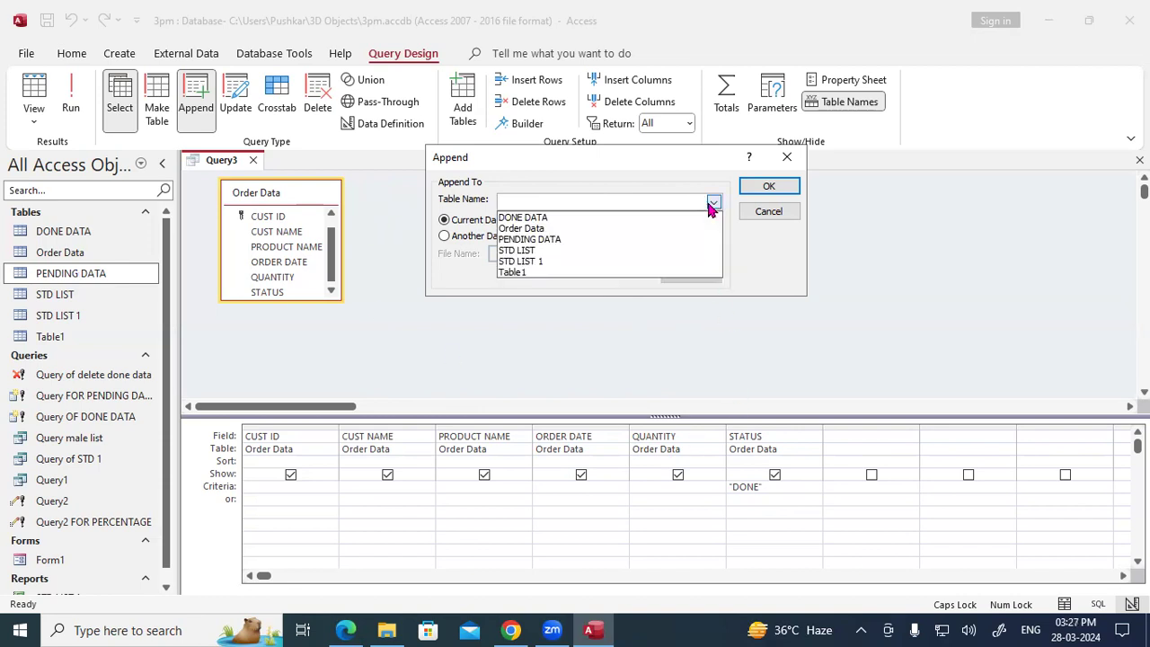
left_click(549, 229)
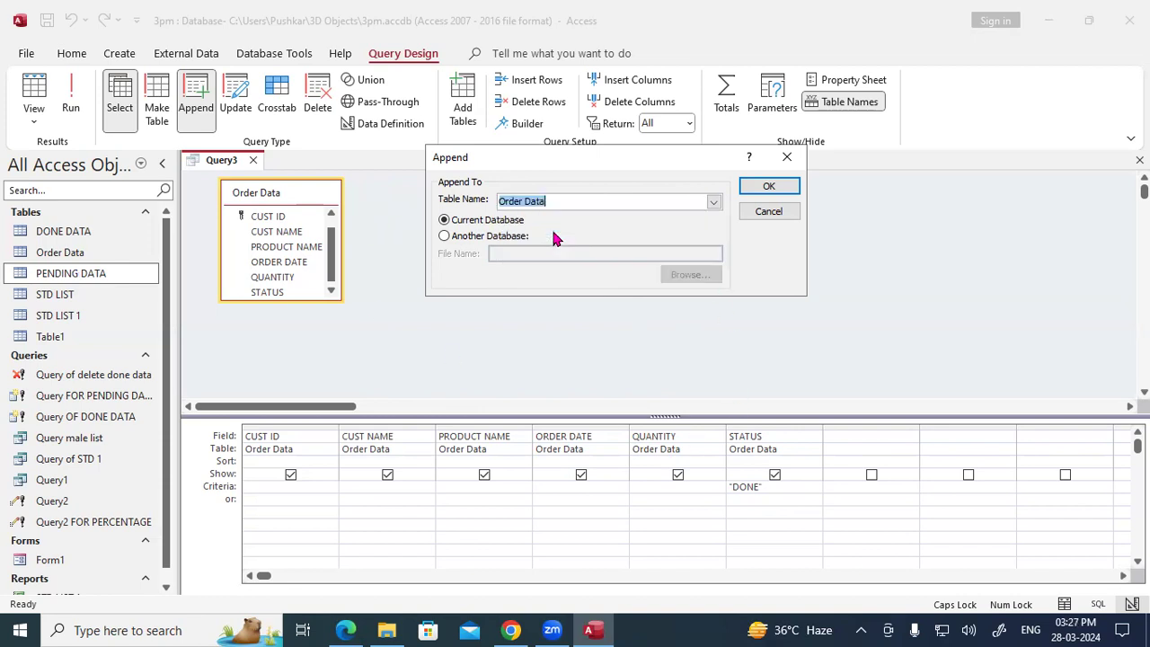
left_click(713, 201)
left_click(595, 217)
left_click(760, 195)
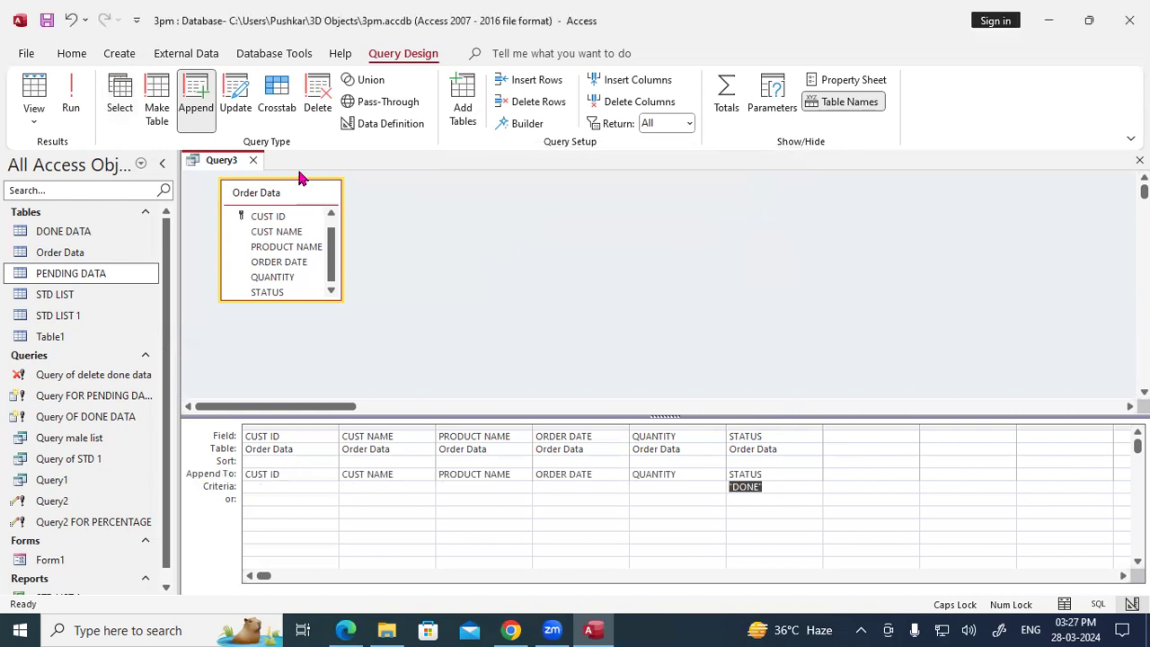
key("ctrl+s")
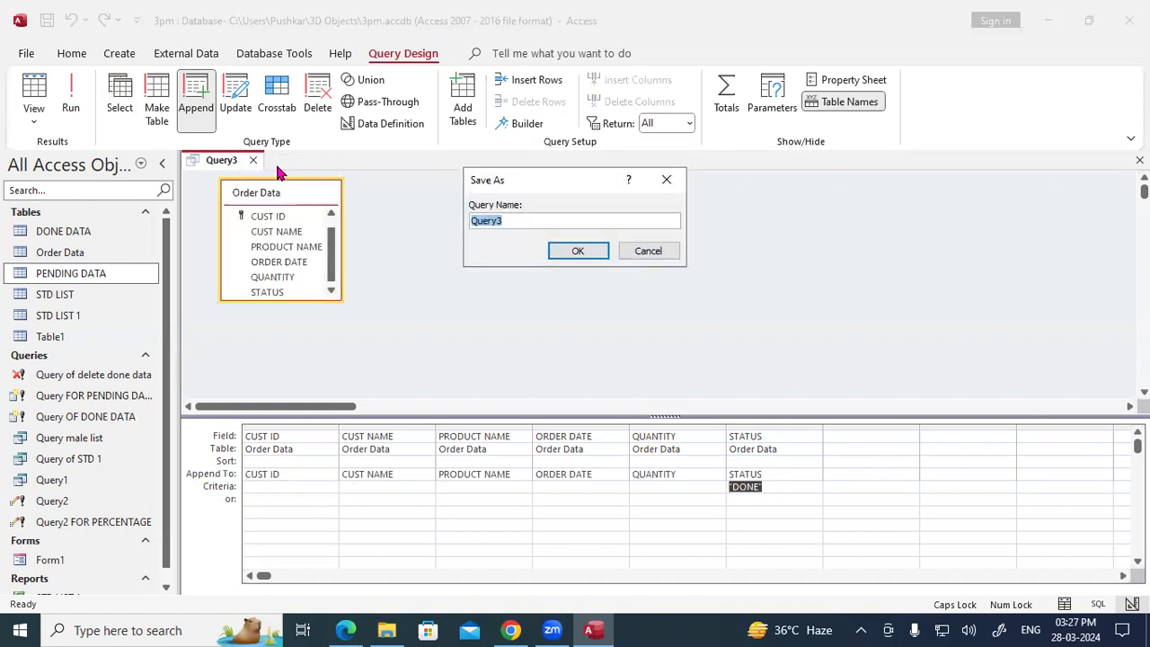
left_click(575, 252)
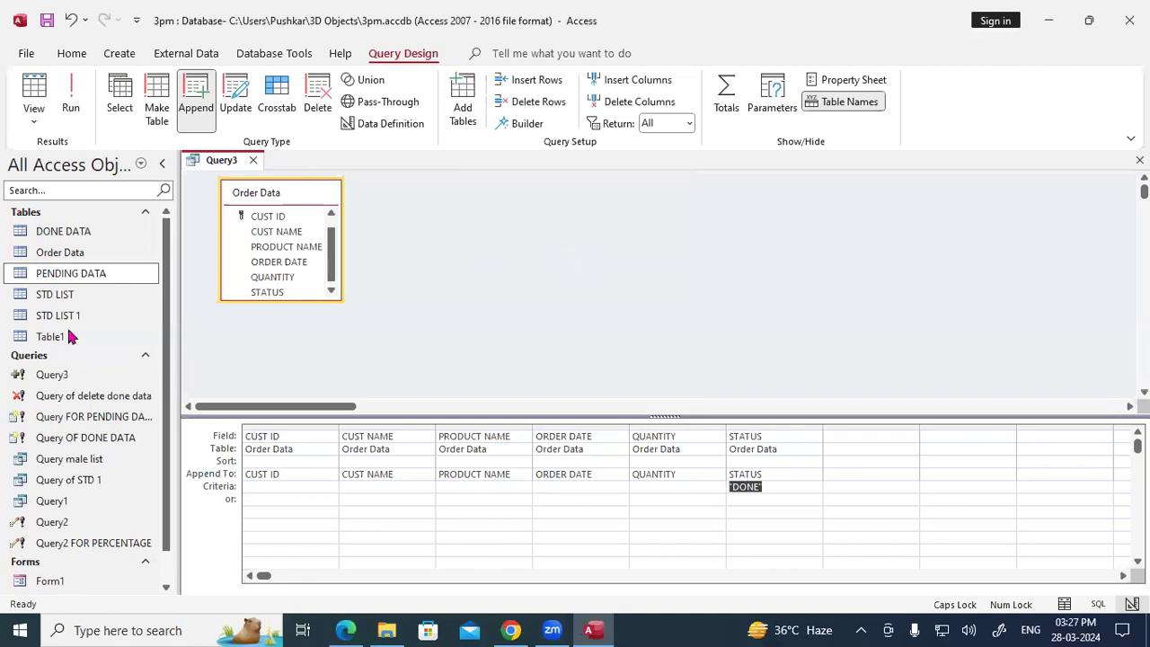
Step: Compare the records in the DONE DATA and Order Data tables, and close all open objects
double_click(78, 234)
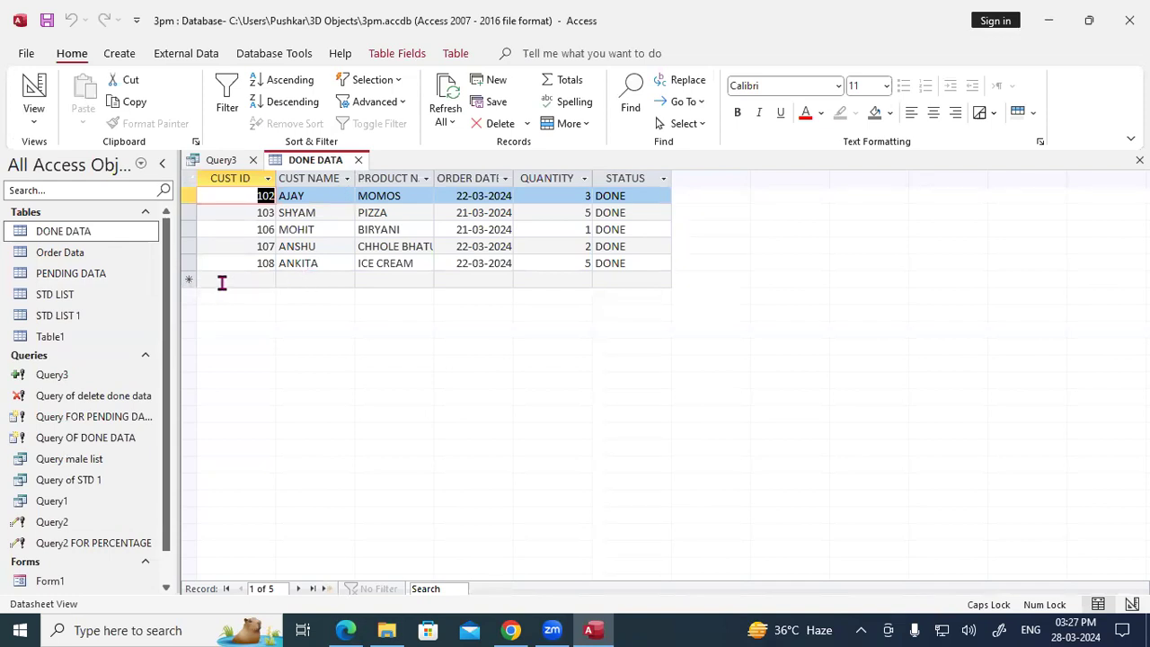
double_click(79, 259)
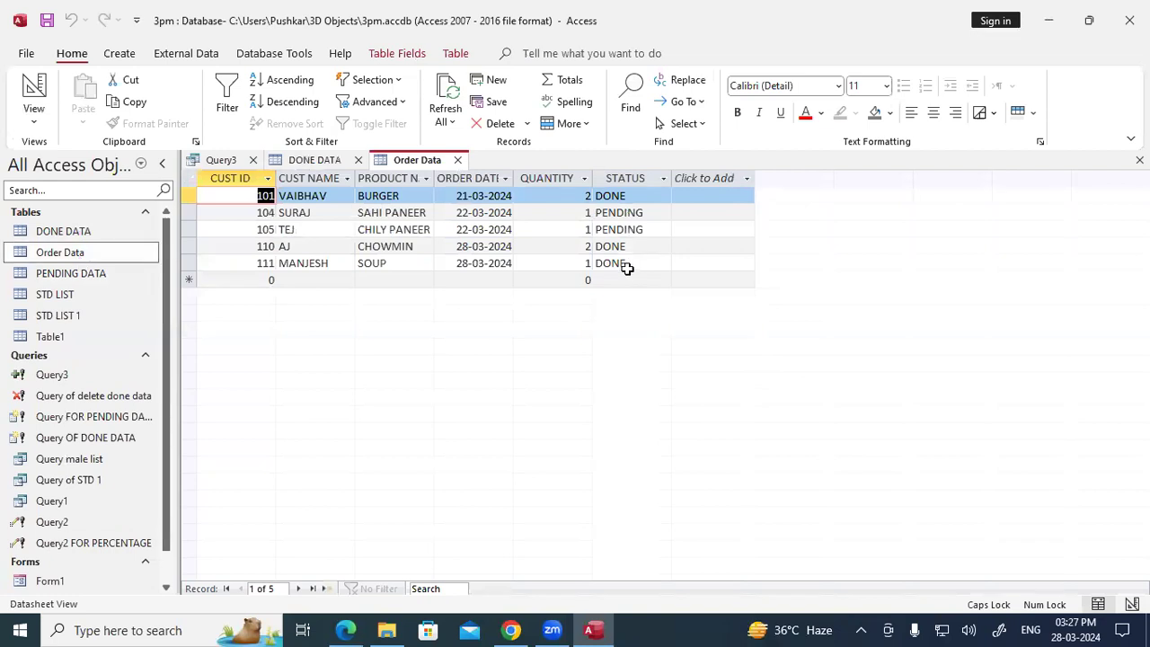
left_click(131, 56)
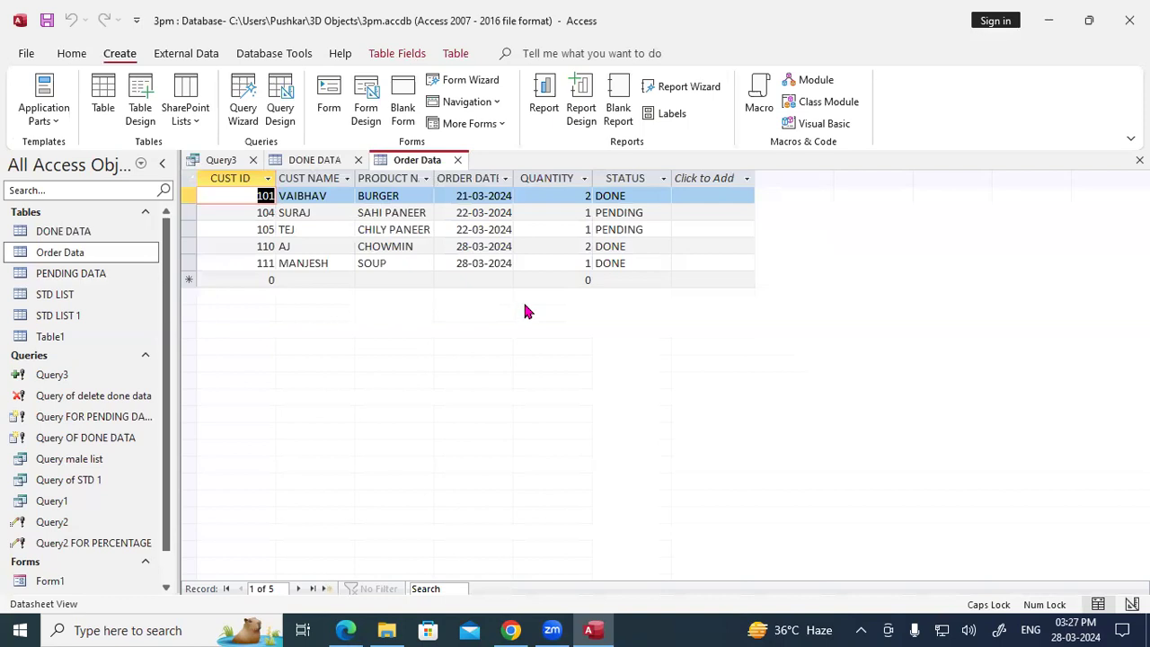
right_click(216, 165)
left_click(263, 225)
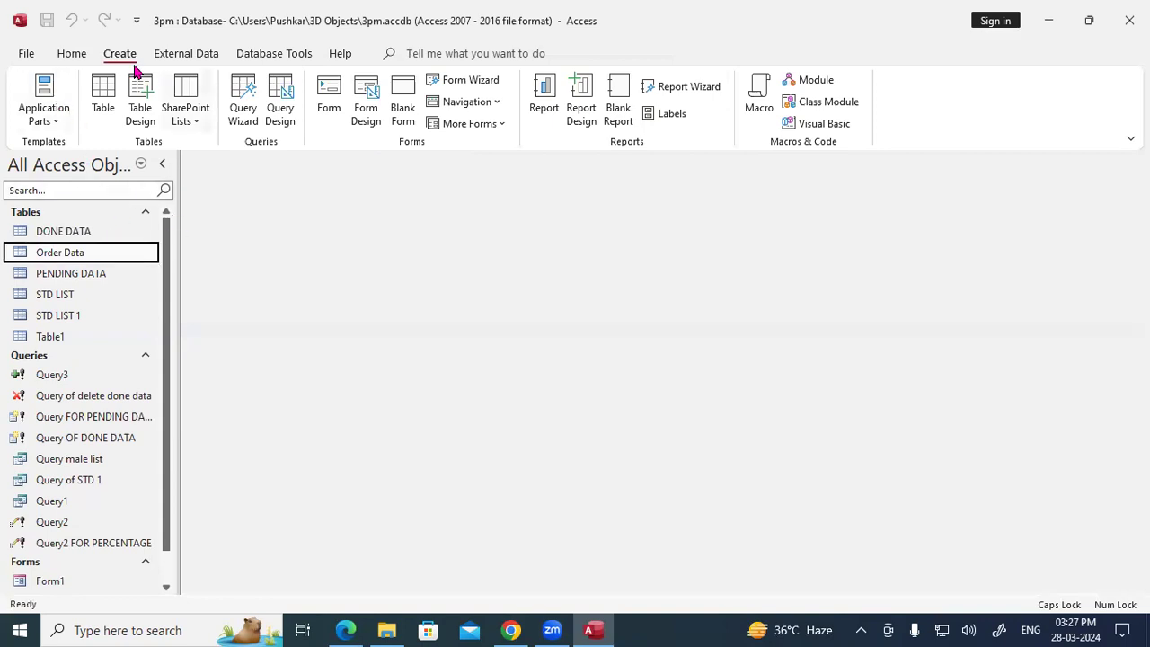
Step: Create a new blank table, save it as T1 and select its first ID cell
left_click(106, 99)
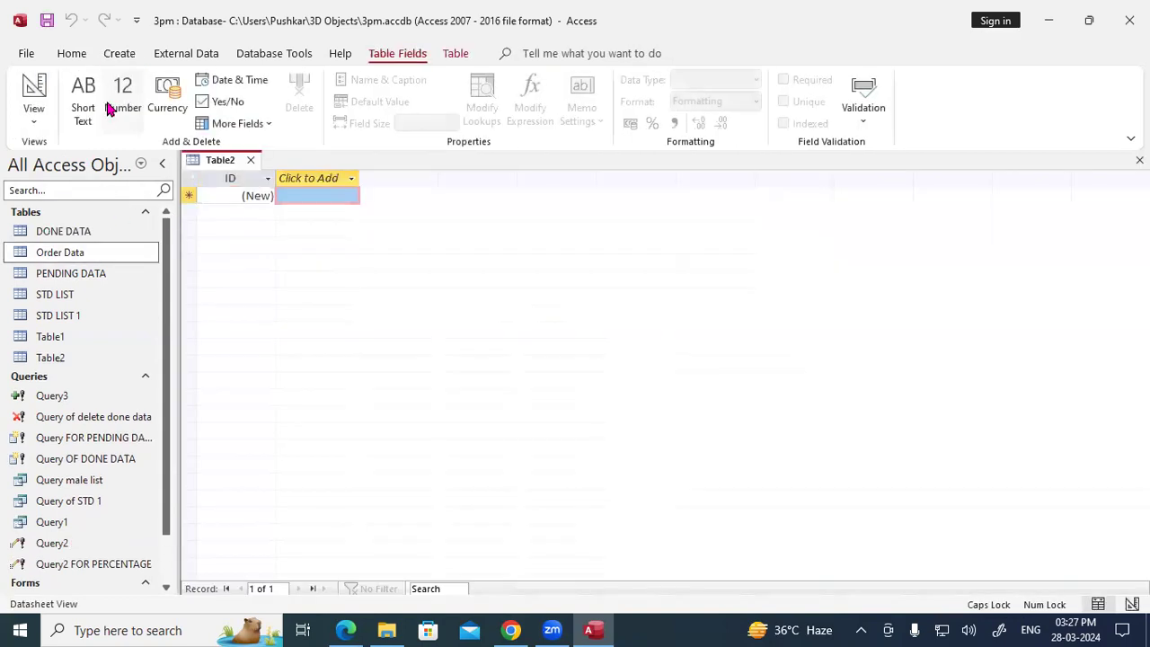
right_click(215, 164)
left_click(241, 167)
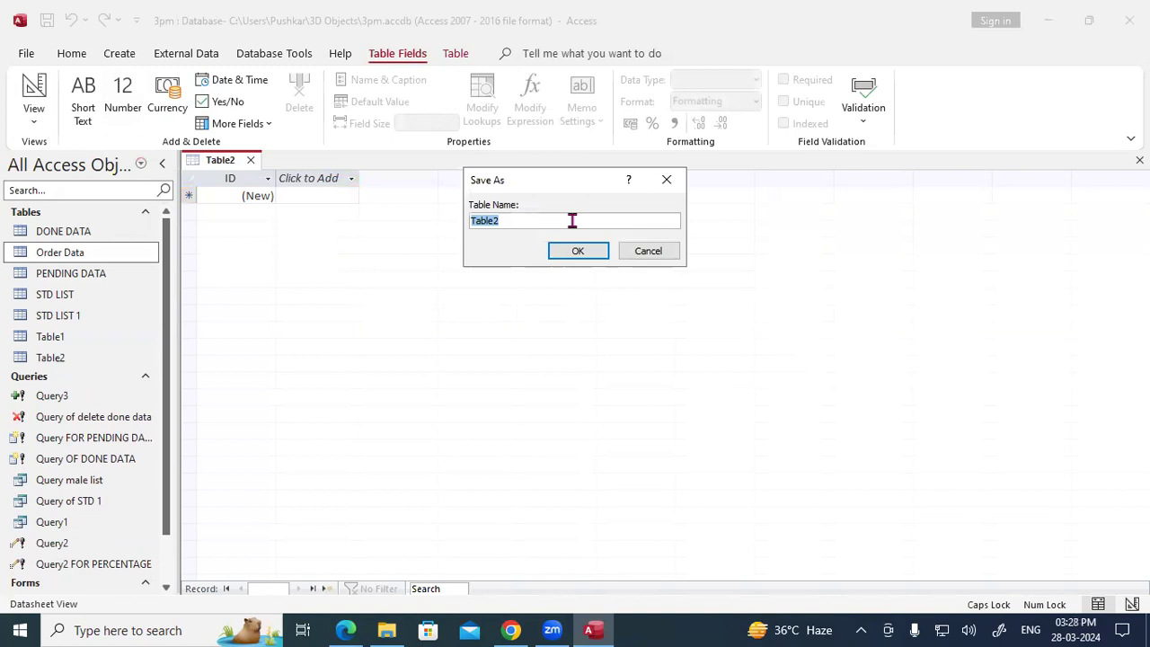
type("t")
key("BackSpace")
type("T1")
key("Return")
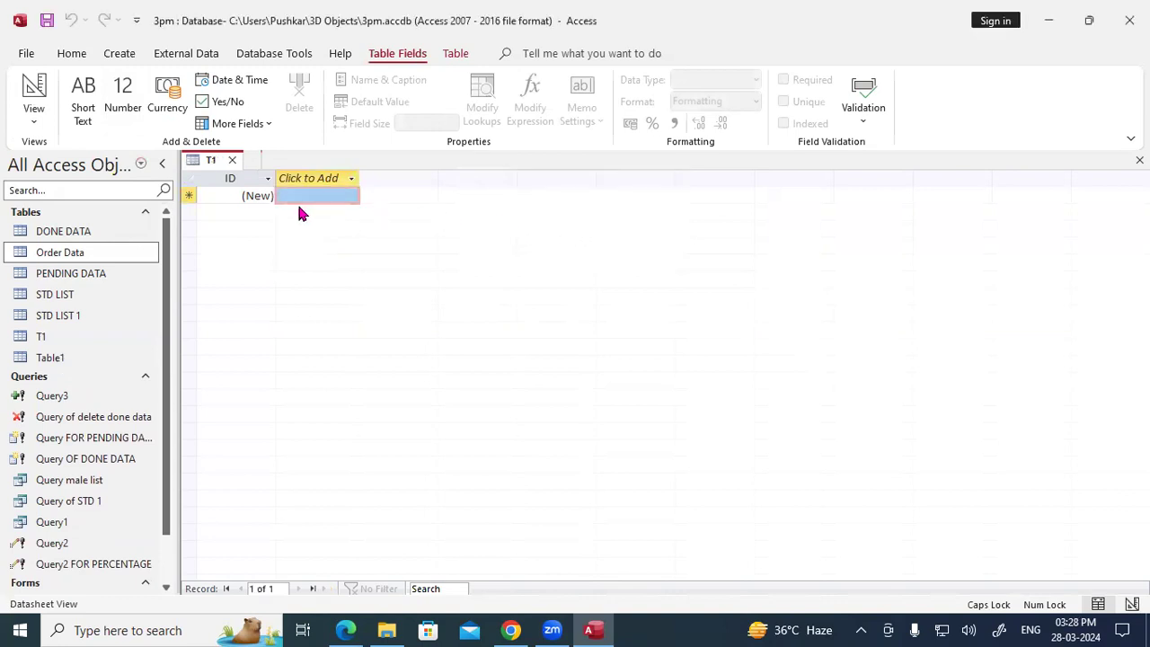
left_click(259, 194)
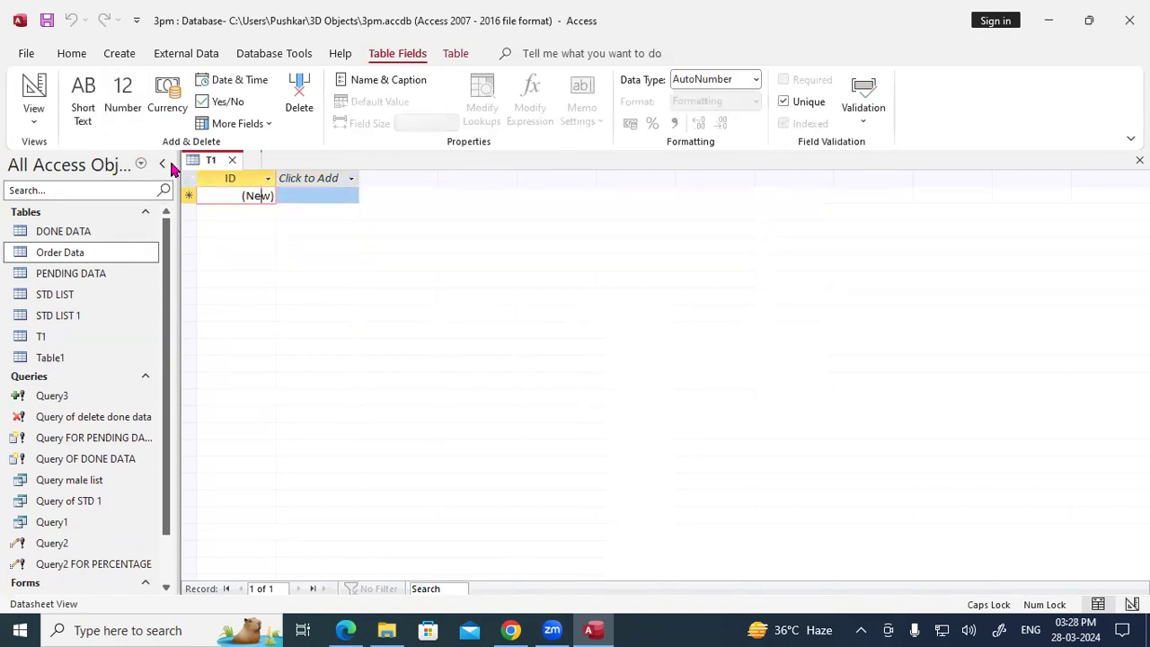
Step: Open table T1 in Design View and set the ID field's data type to Number
left_click(36, 117)
left_click(72, 187)
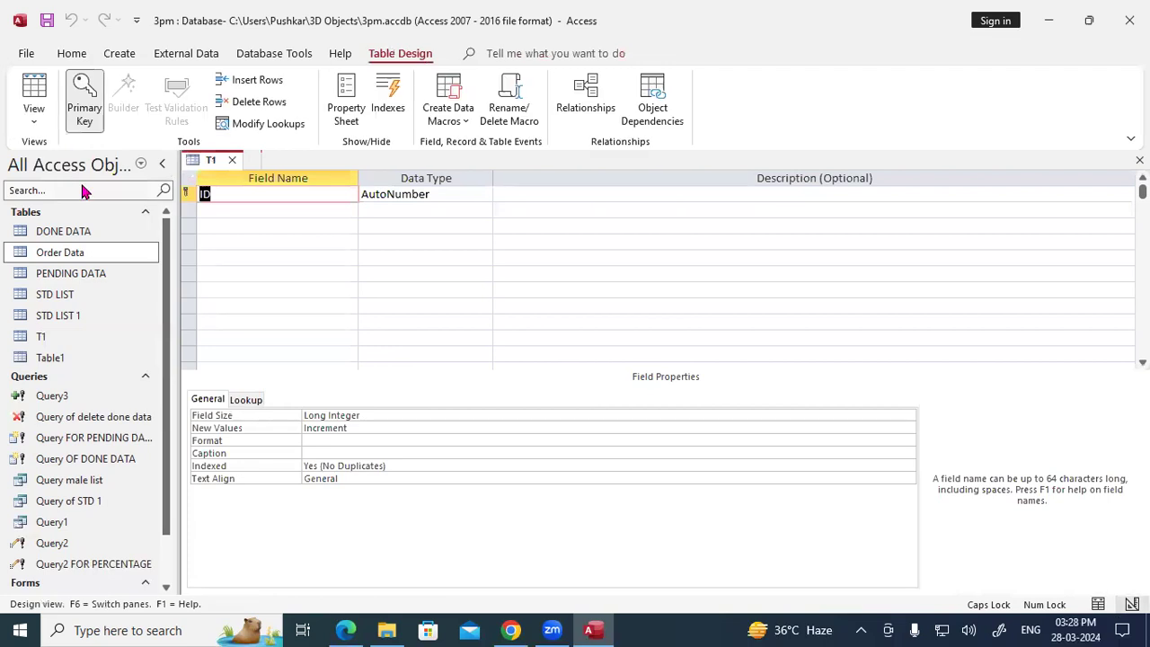
key("Tab")
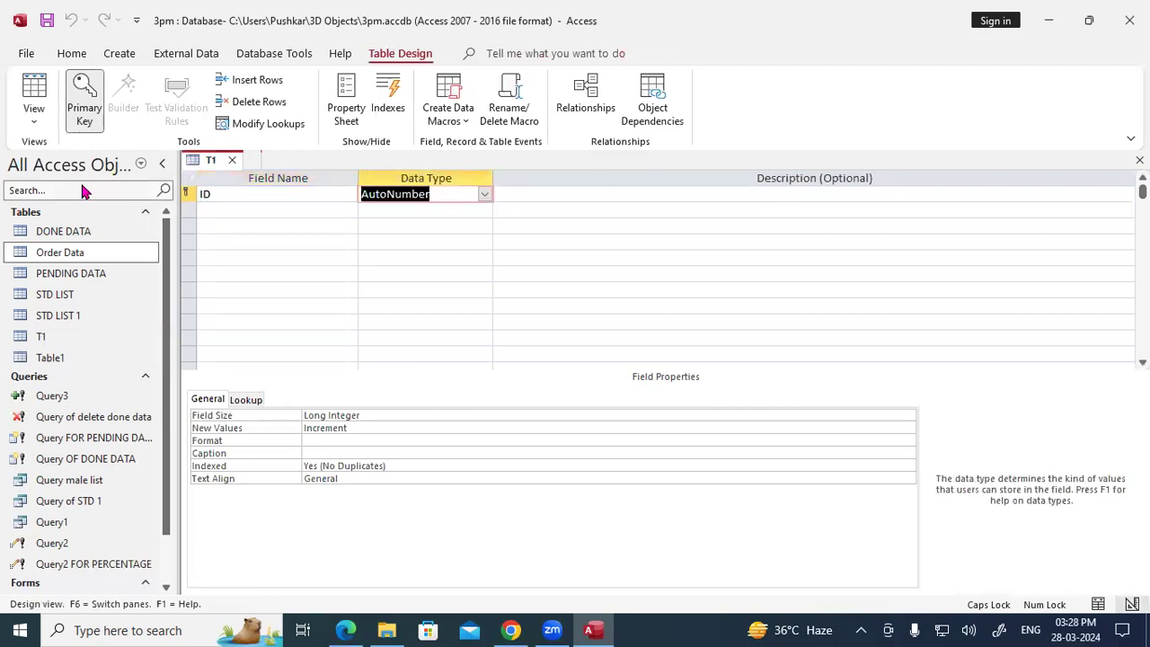
type("N")
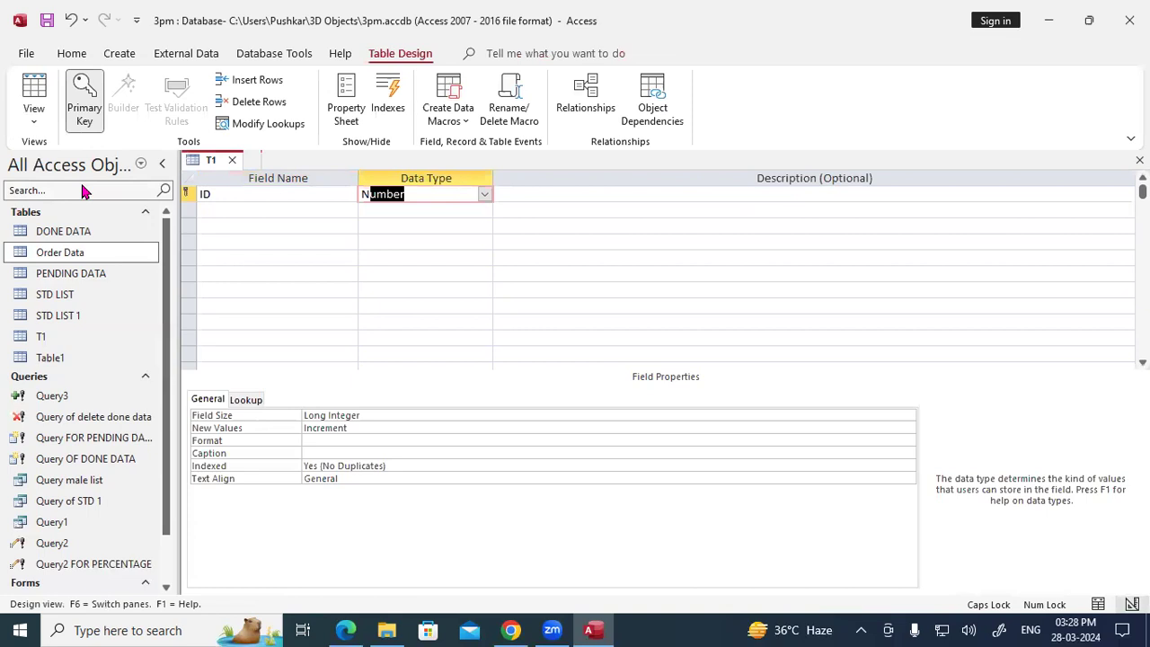
key("Tab")
key("Tab")
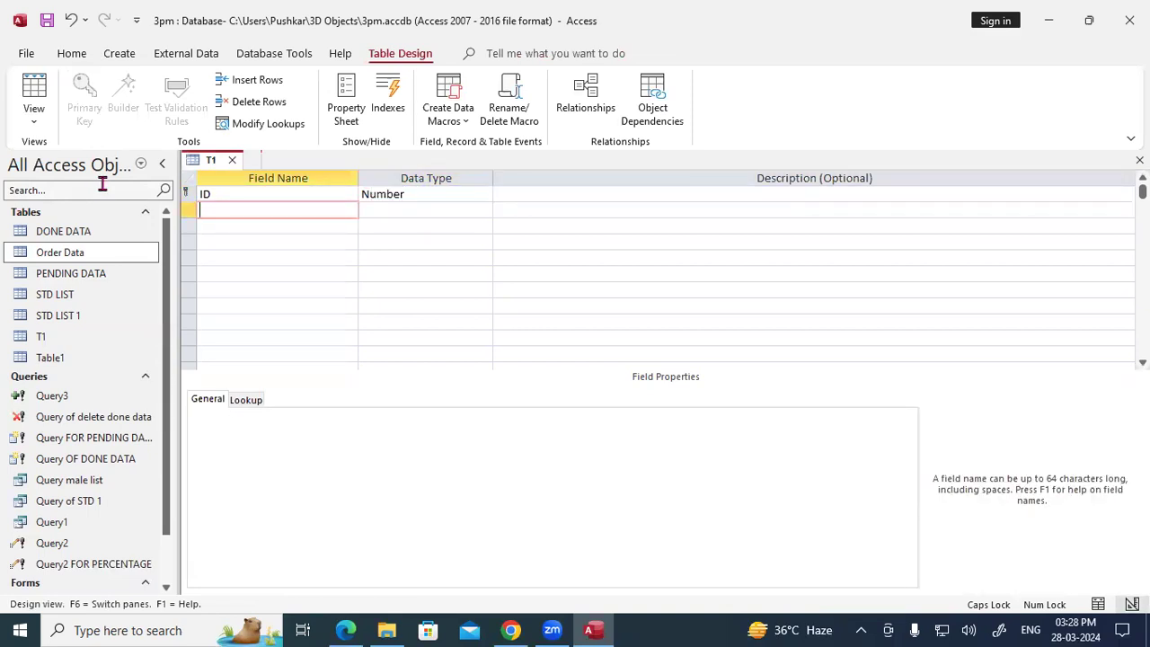
Step: Add the Short Text fields STD NAME and ADDRESS to the design of table T1
type("STD NAME")
key("Tab")
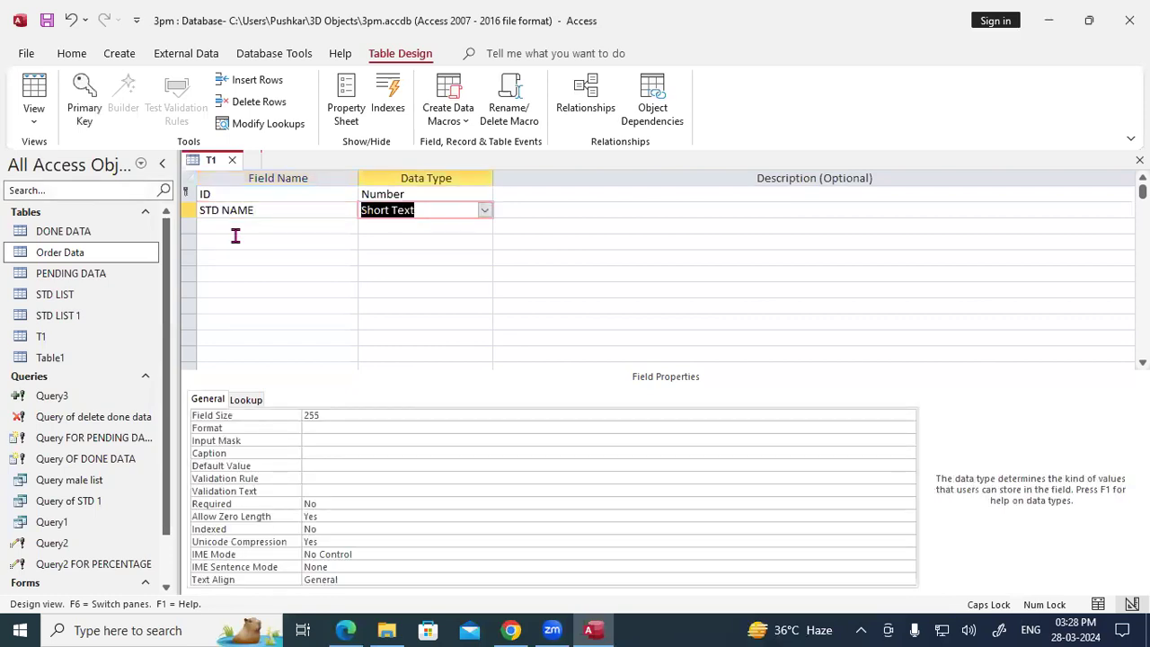
key("Tab")
key("Tab")
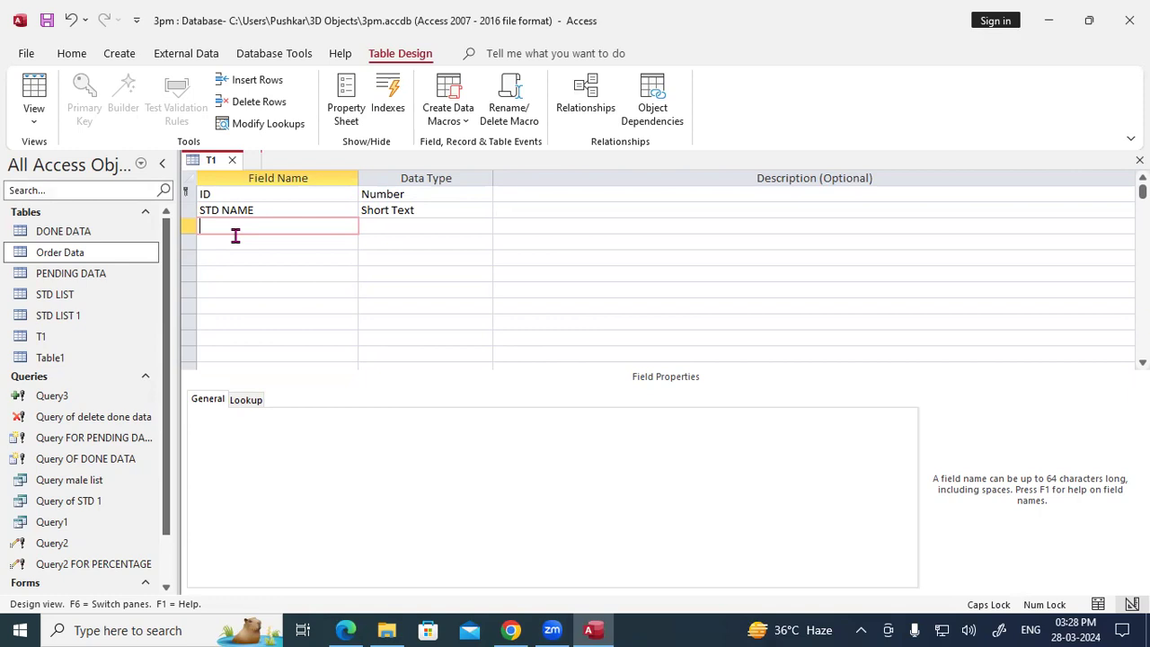
type("ADDRESS")
key("Tab")
key("Tab")
key("Tab")
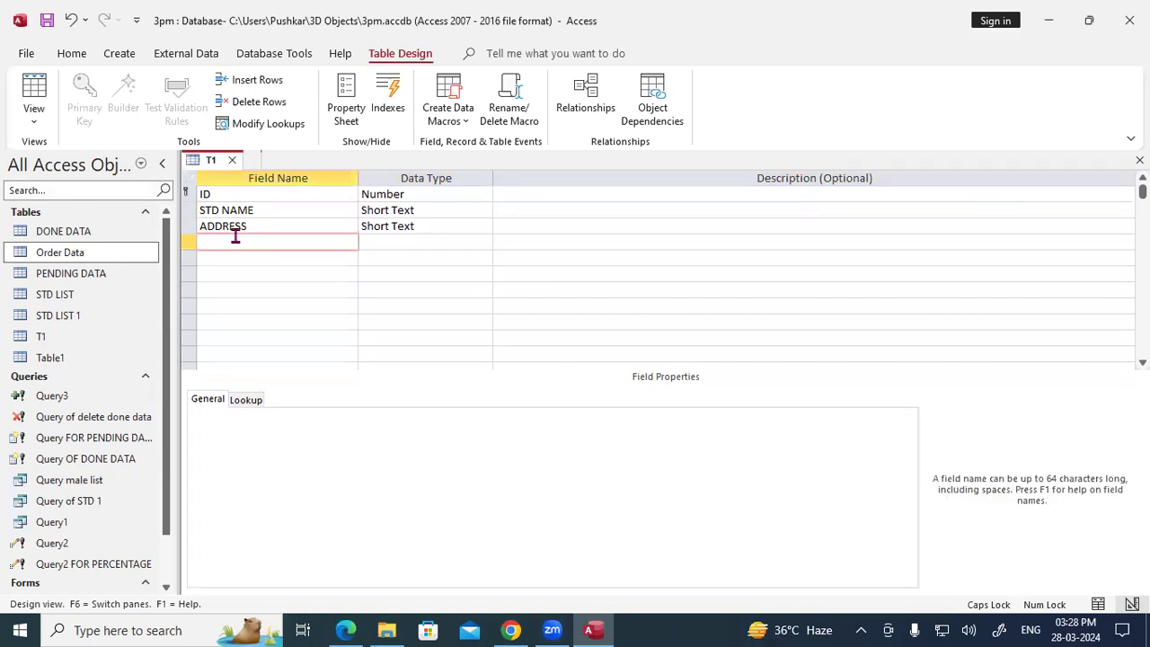
Step: Add a Short Text field COURSE and a Number field FEE to the T1 design
type("COURSE")
key("Tab")
key("Tab")
key("Tab")
type("FEE")
key("Tab")
type("N")
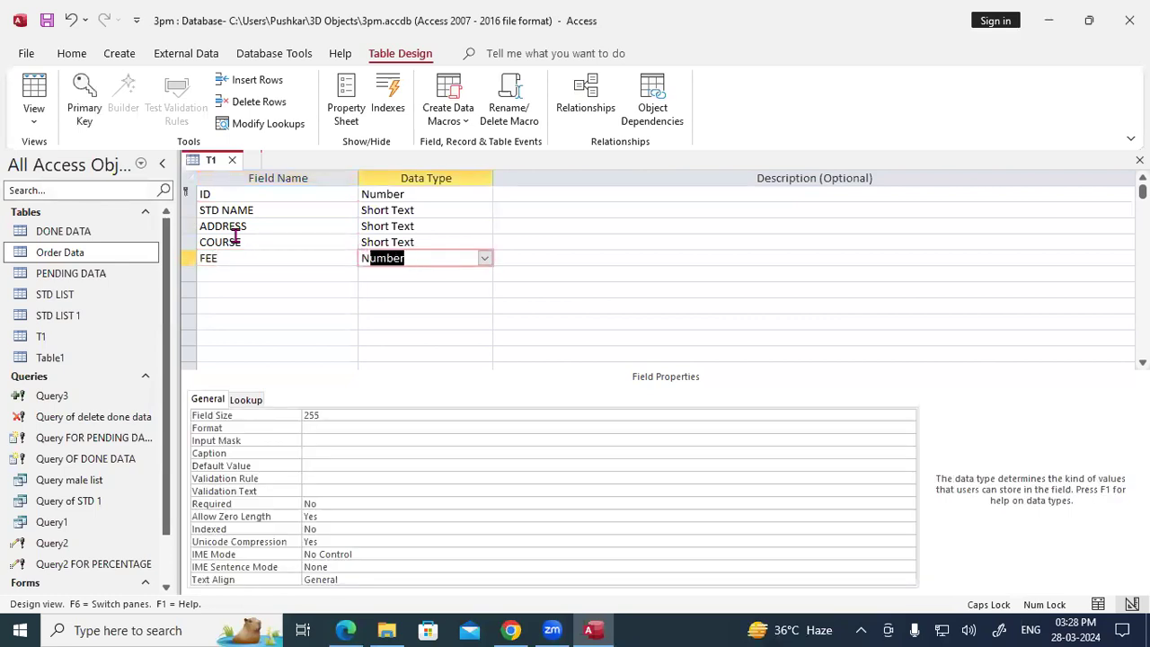
Step: Save the T1 table design and show the table in Datasheet View
right_click(205, 171)
left_click(219, 176)
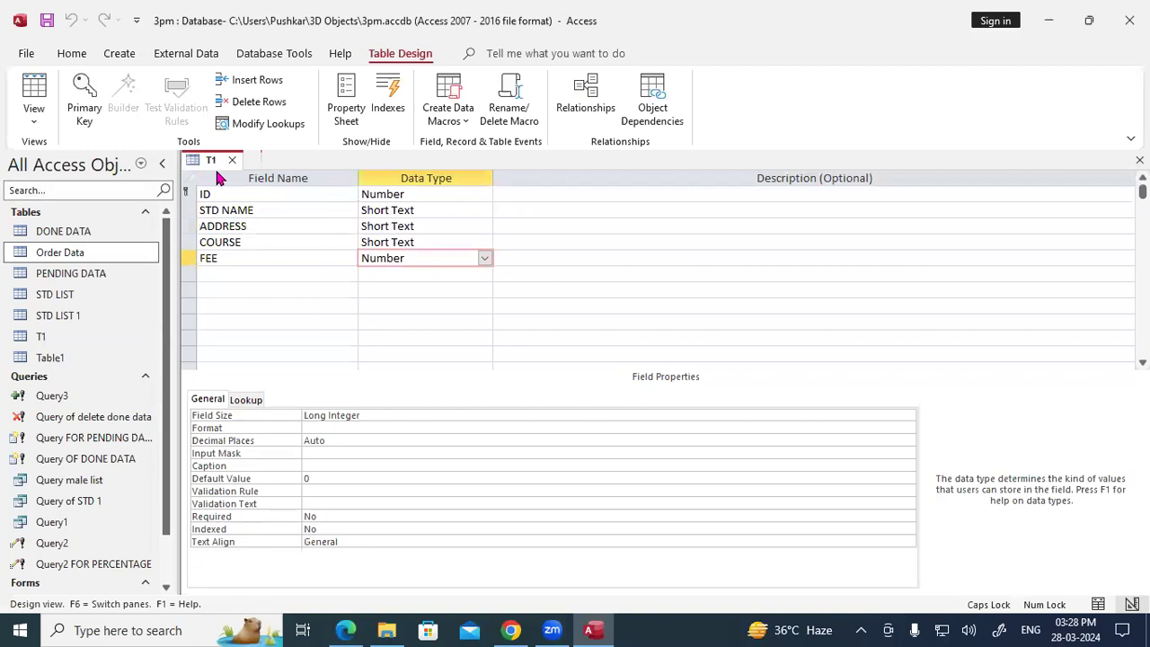
left_click(35, 123)
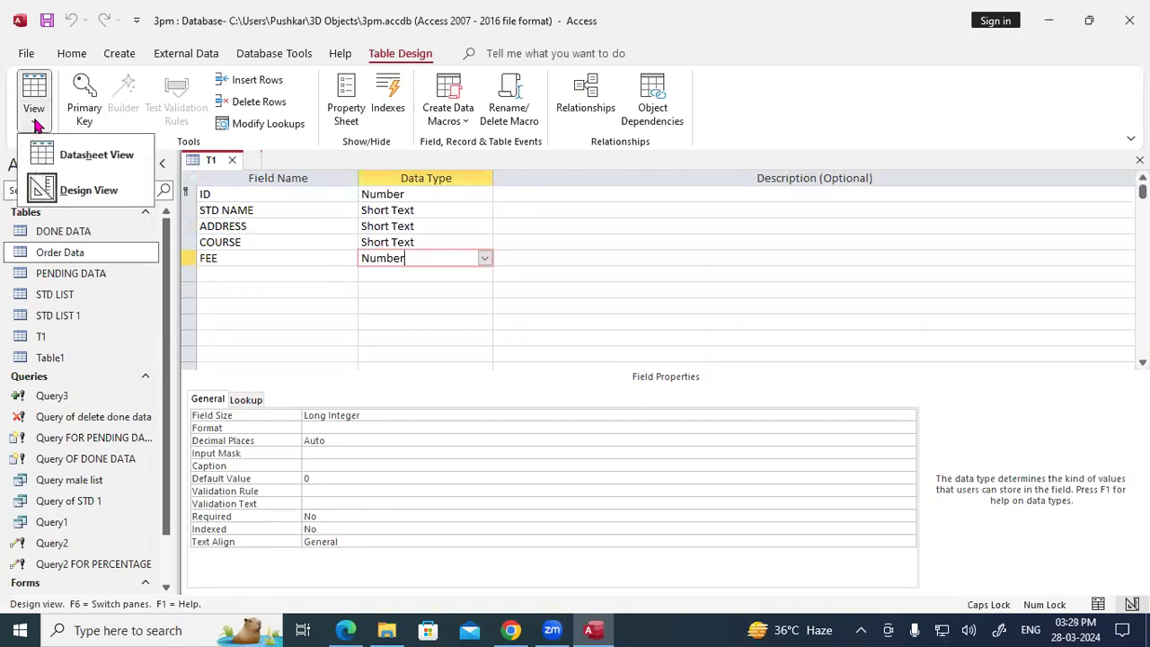
left_click(72, 154)
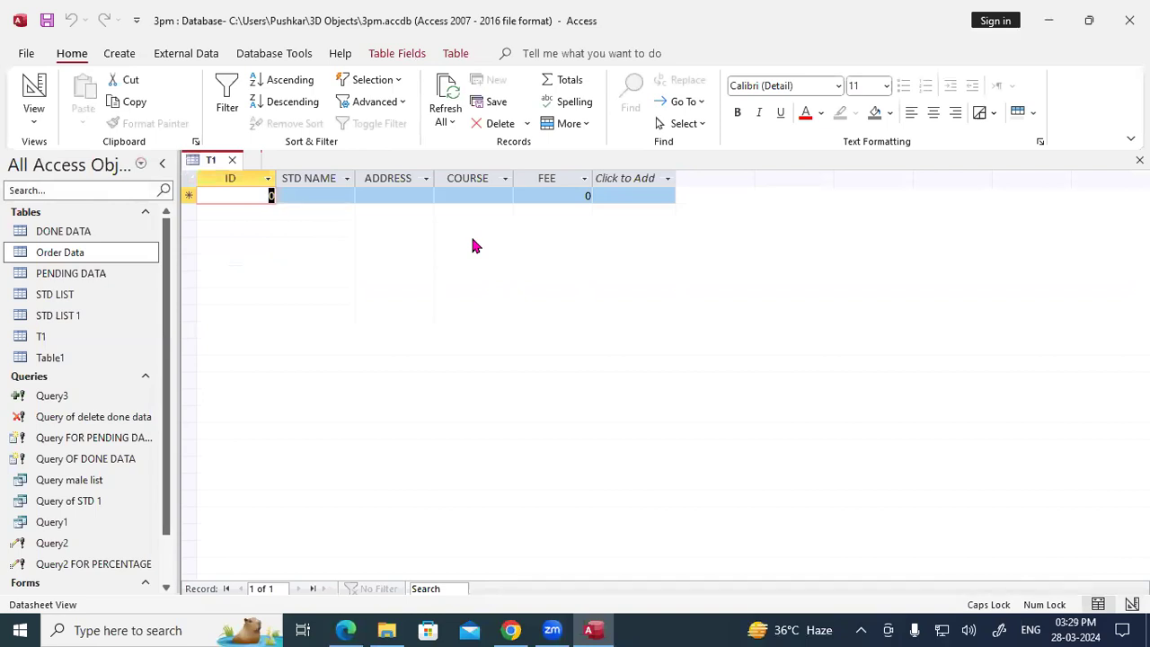
Step: Enter the first T1 record with ID 101, the student's name and address, course ADCA and fee 15000
type("101")
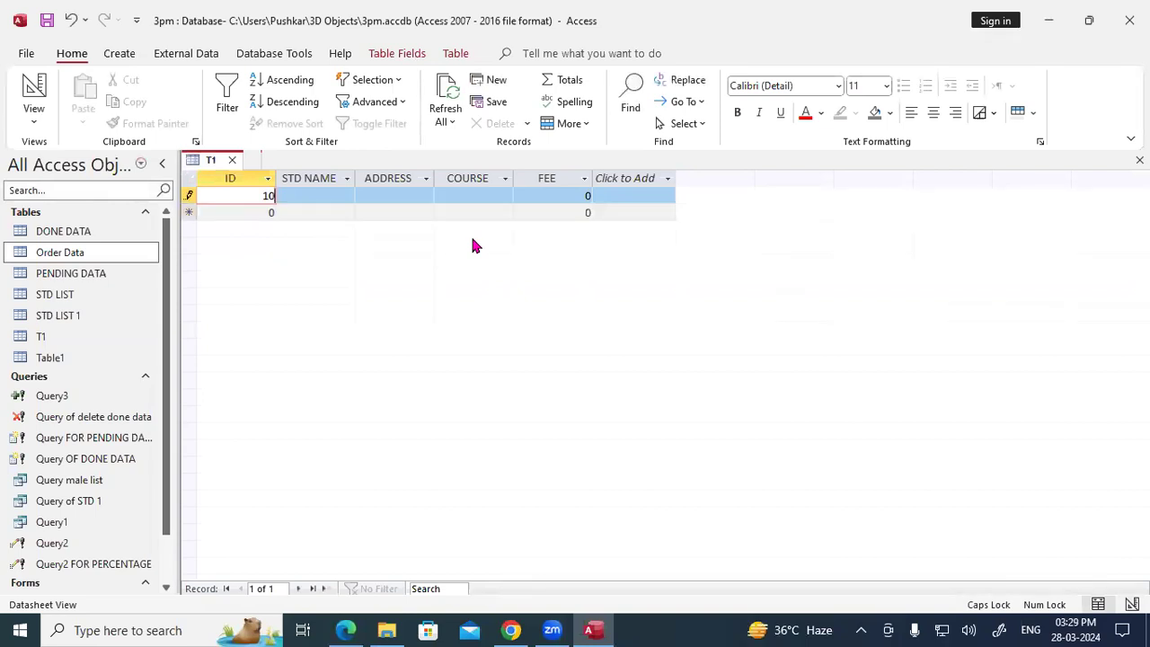
key("Tab")
type("G")
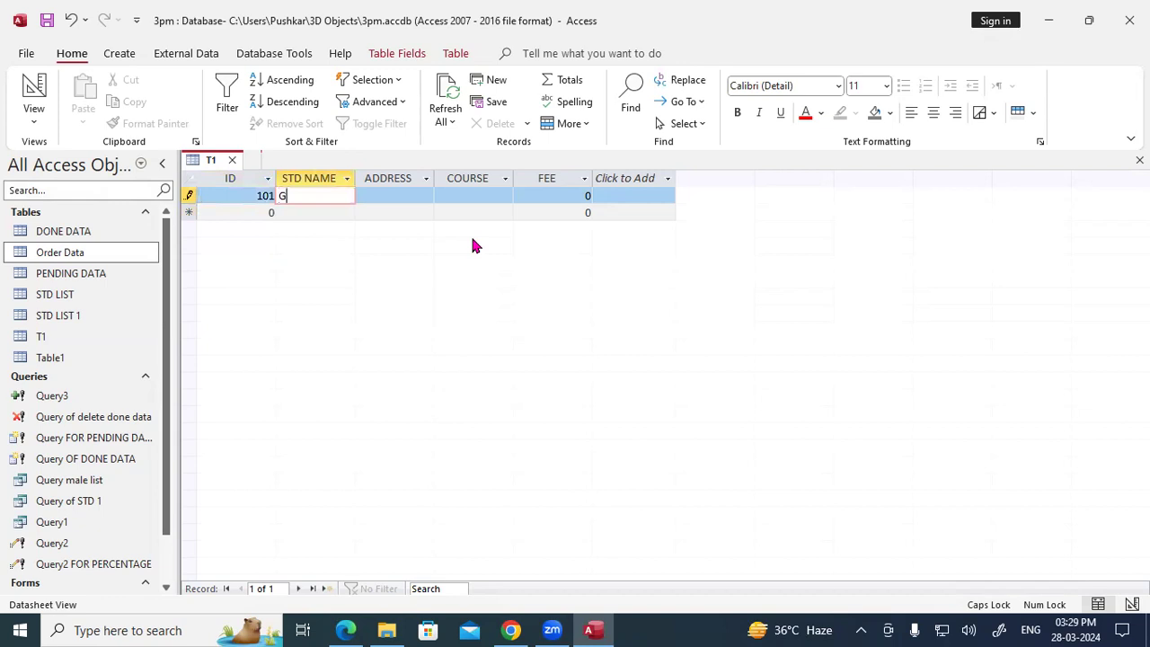
type("ULSHAMA")
key("Tab")
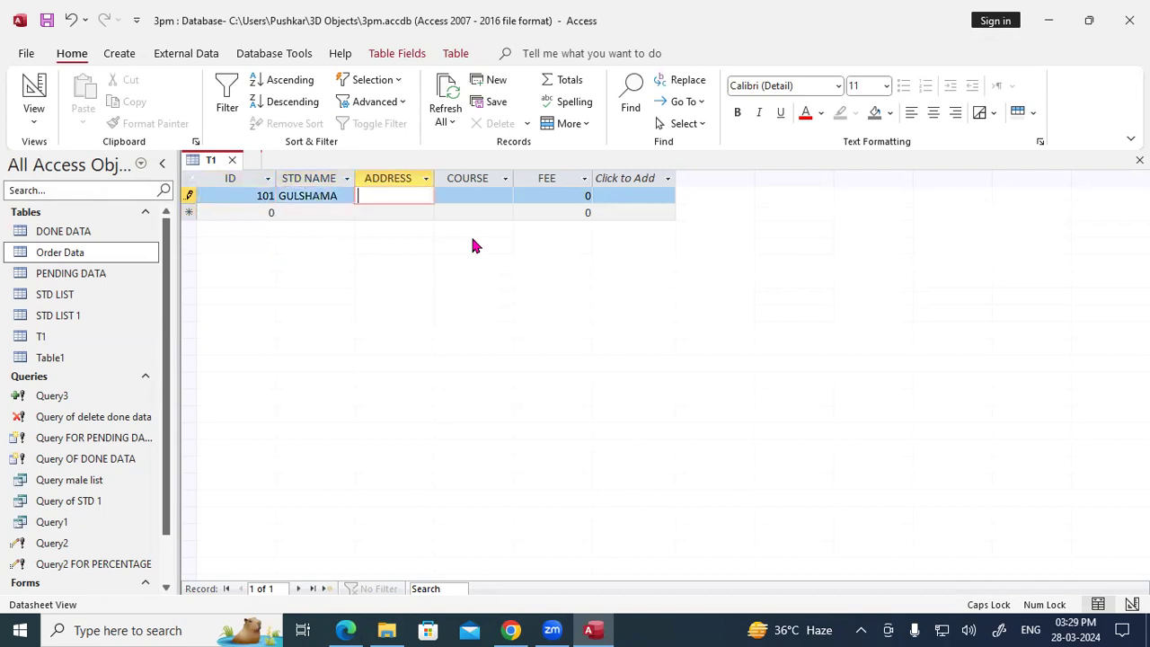
type("DEOS")
key("Tab")
type("ADCA")
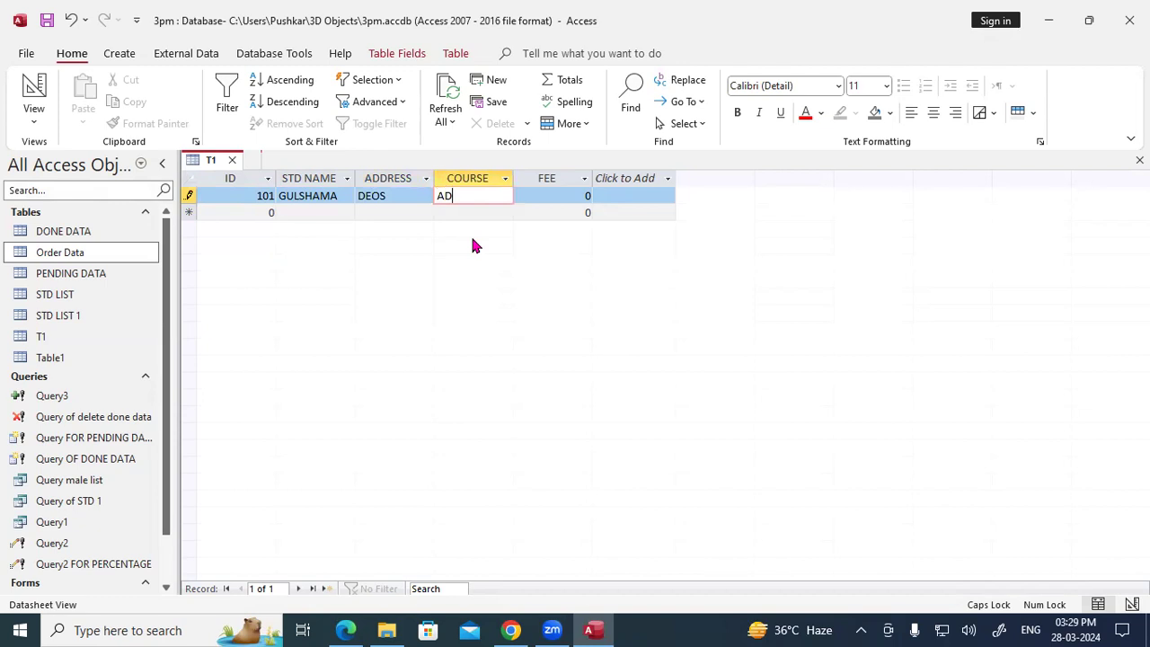
key("Tab")
type("15000")
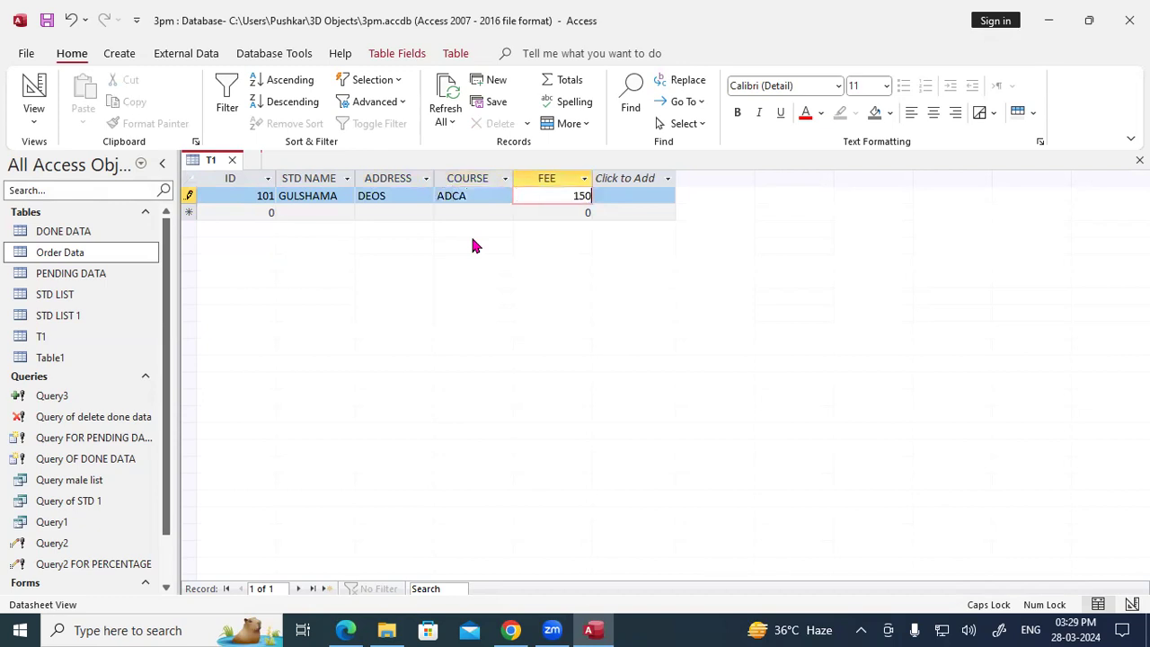
key("Tab")
Step: Enter the second T1 record with ID 102, the student's name and address, course ADFA and fee 15000
type("102")
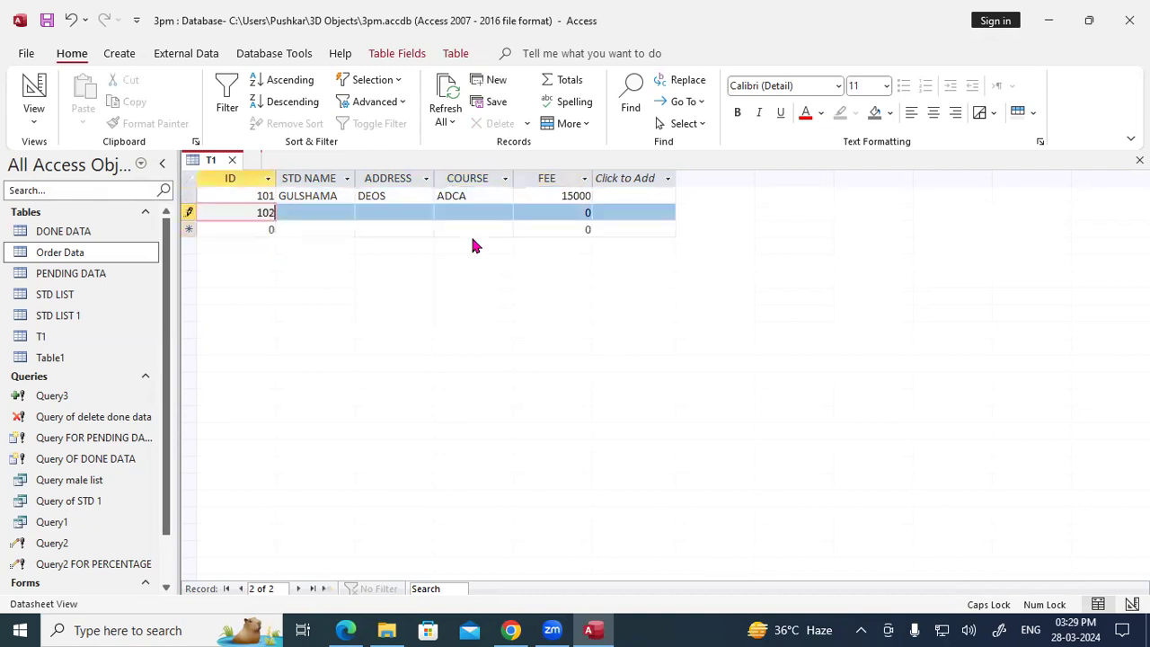
key("Tab")
type("SWATI")
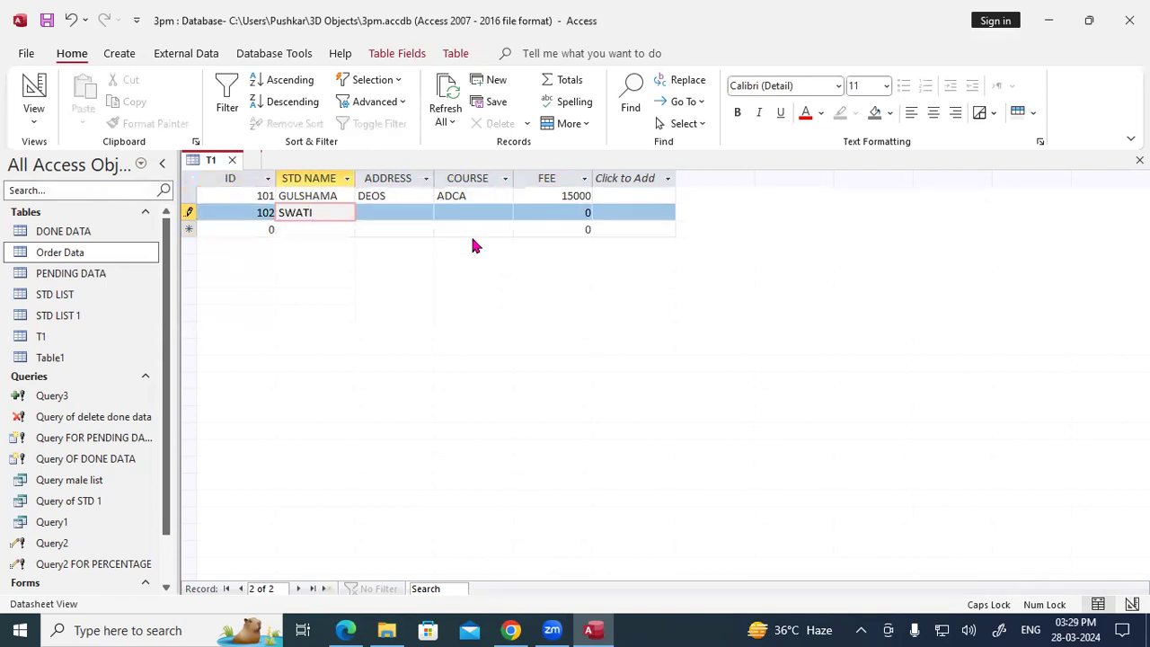
key("Tab")
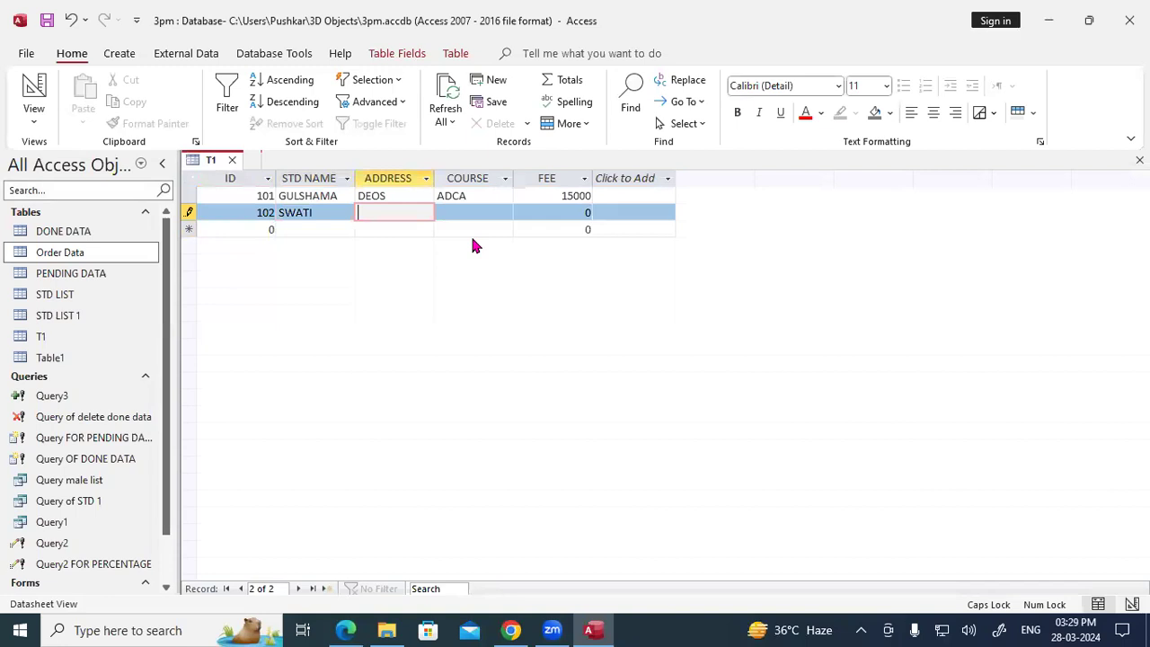
type("PDR")
key("Tab")
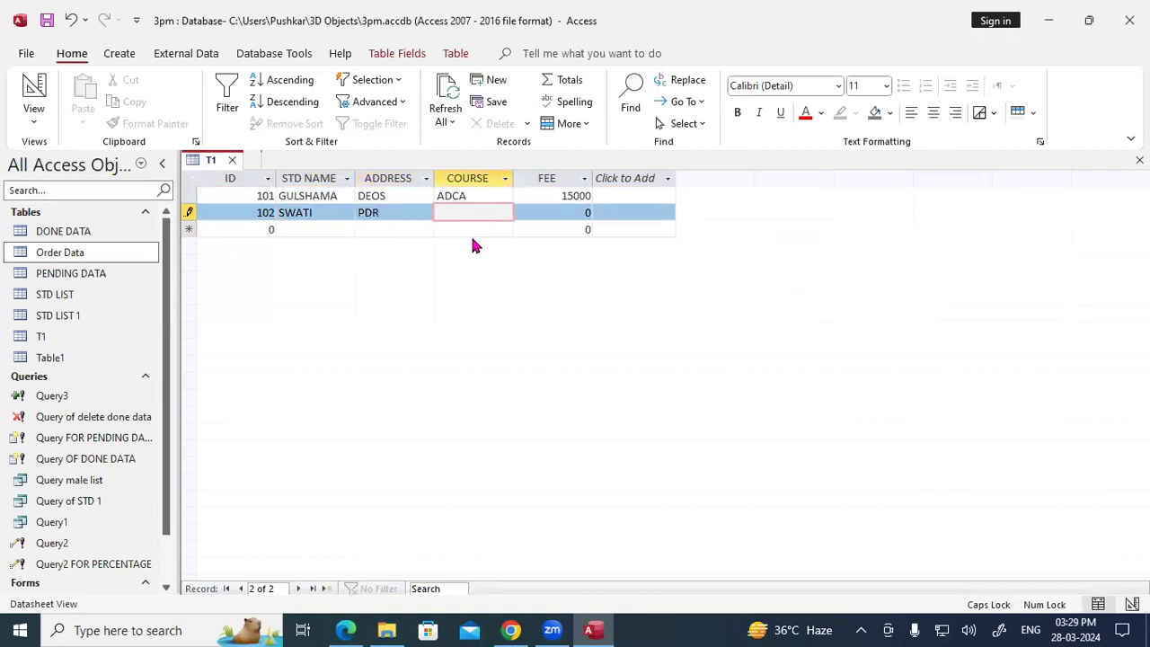
type("ADFA")
key("Tab")
type("15000")
key("Tab")
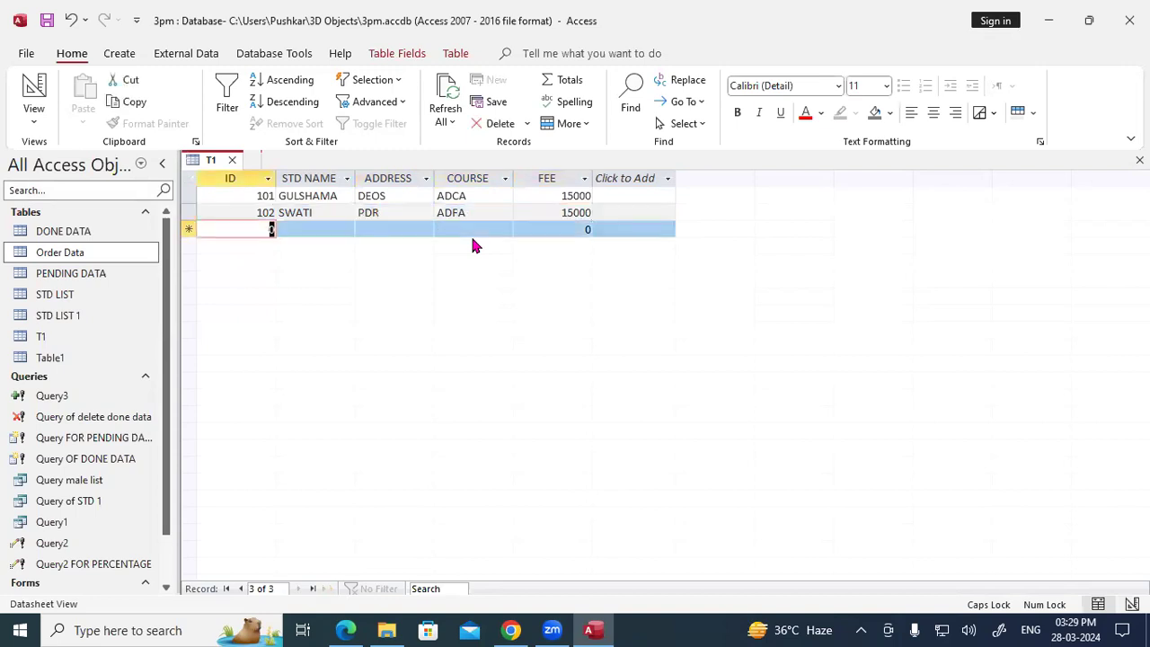
Step: Enter the third T1 record with ID 103, the student's name and address, course O LEVEL and fee 16000
type("103")
key("Tab")
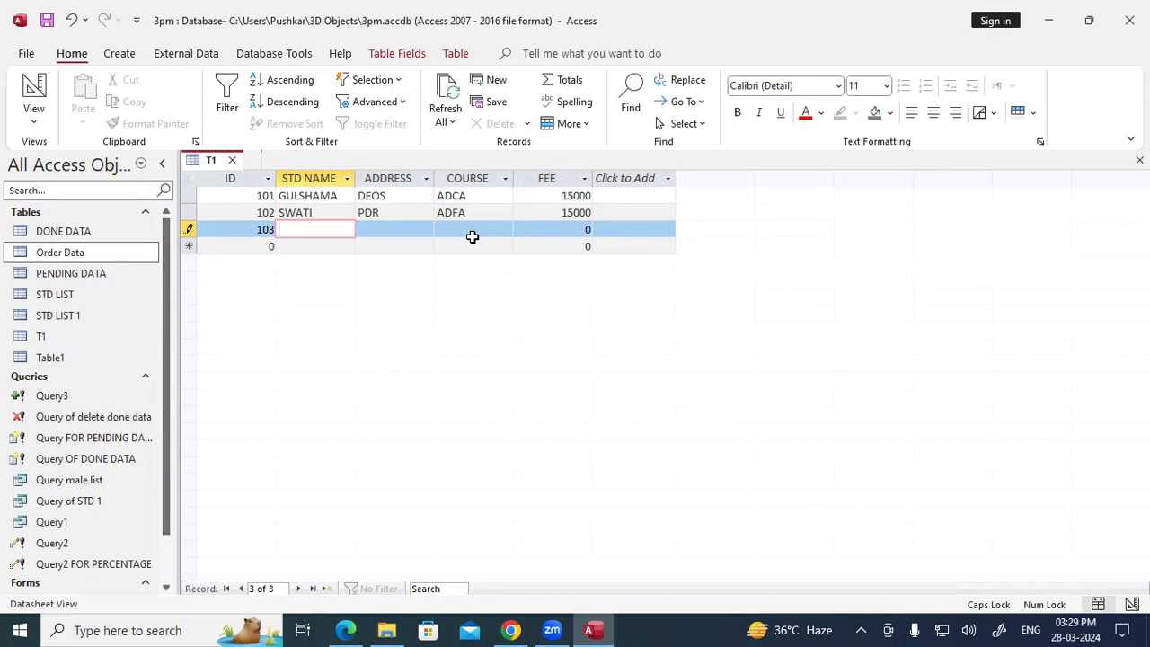
type("HUSNBANO")
key("Tab")
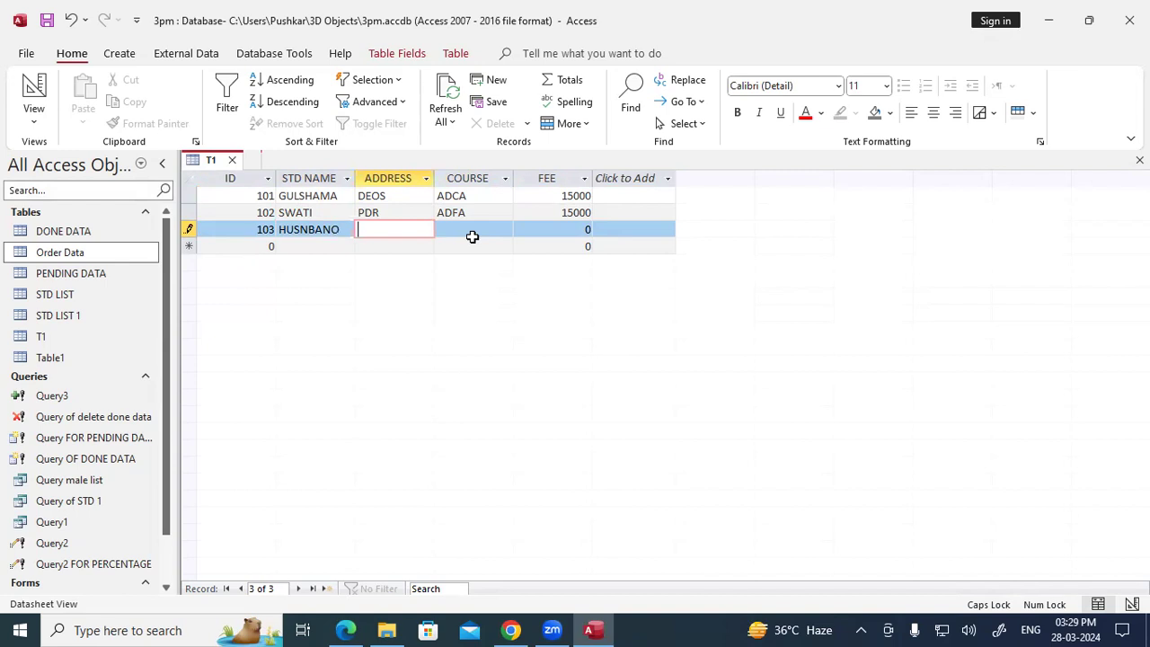
type("PDR")
key("Tab")
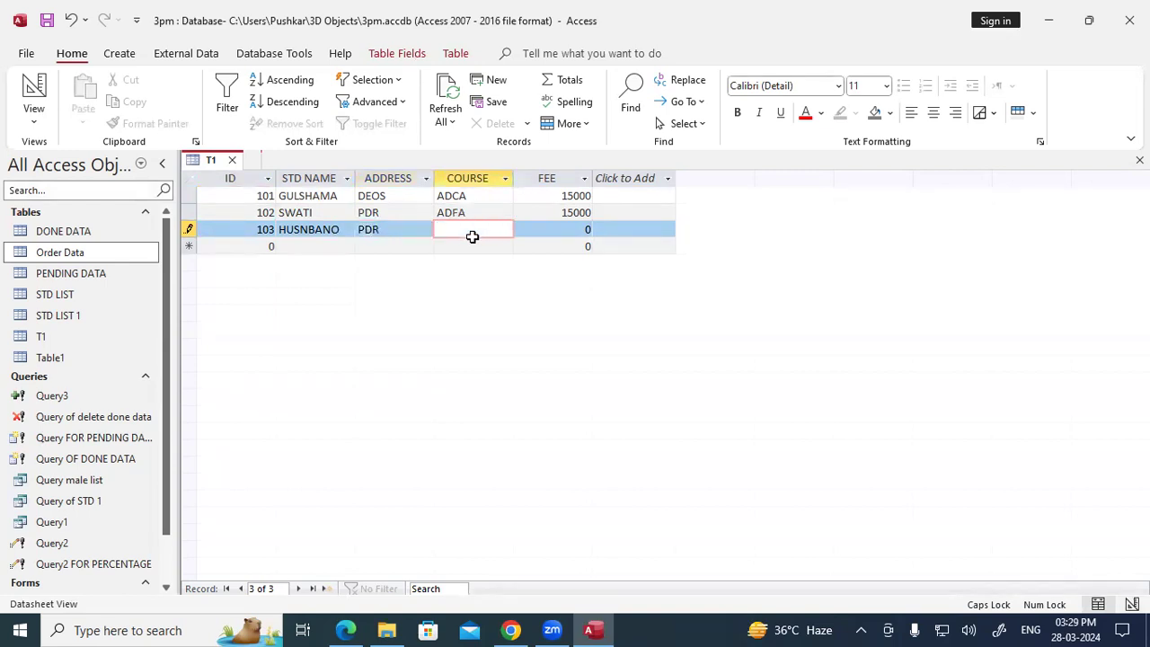
type("O LEVEL")
key("Tab")
type("16000")
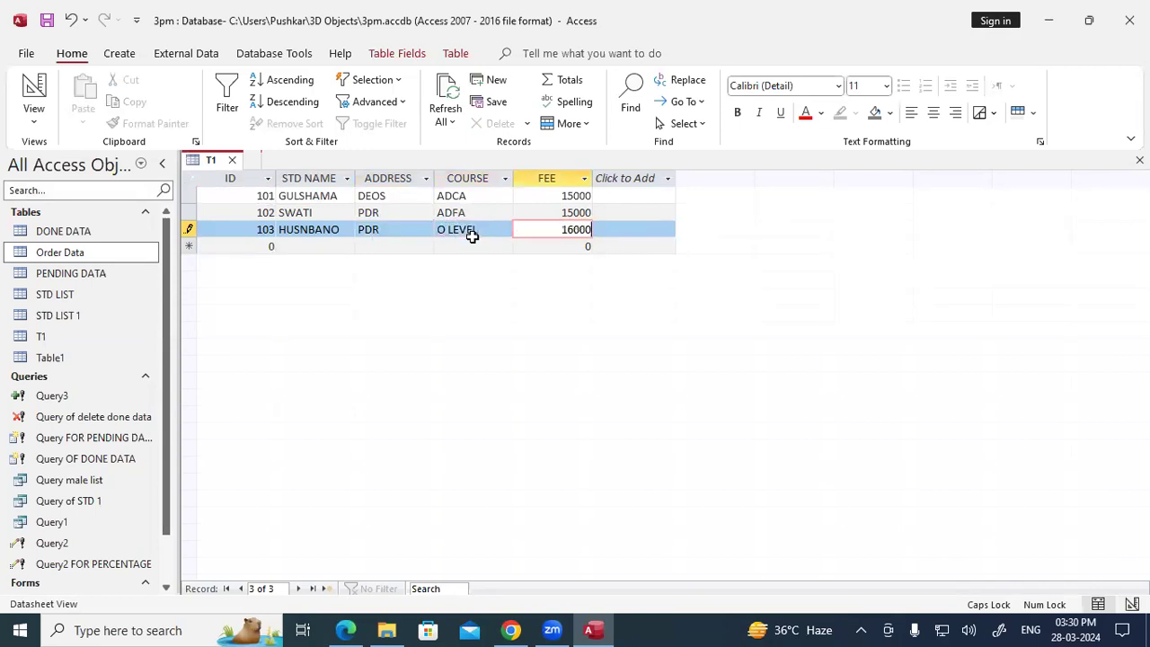
key("Tab")
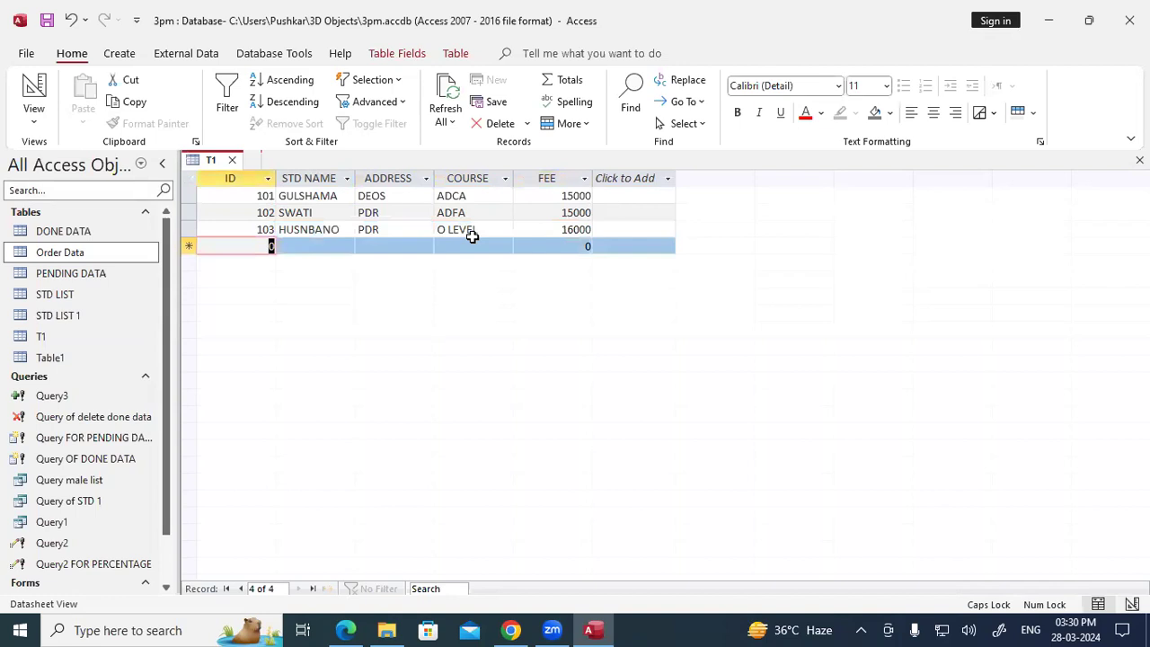
Step: Start the fourth T1 record with ID 104 and the student's name
type("104")
key("Tab")
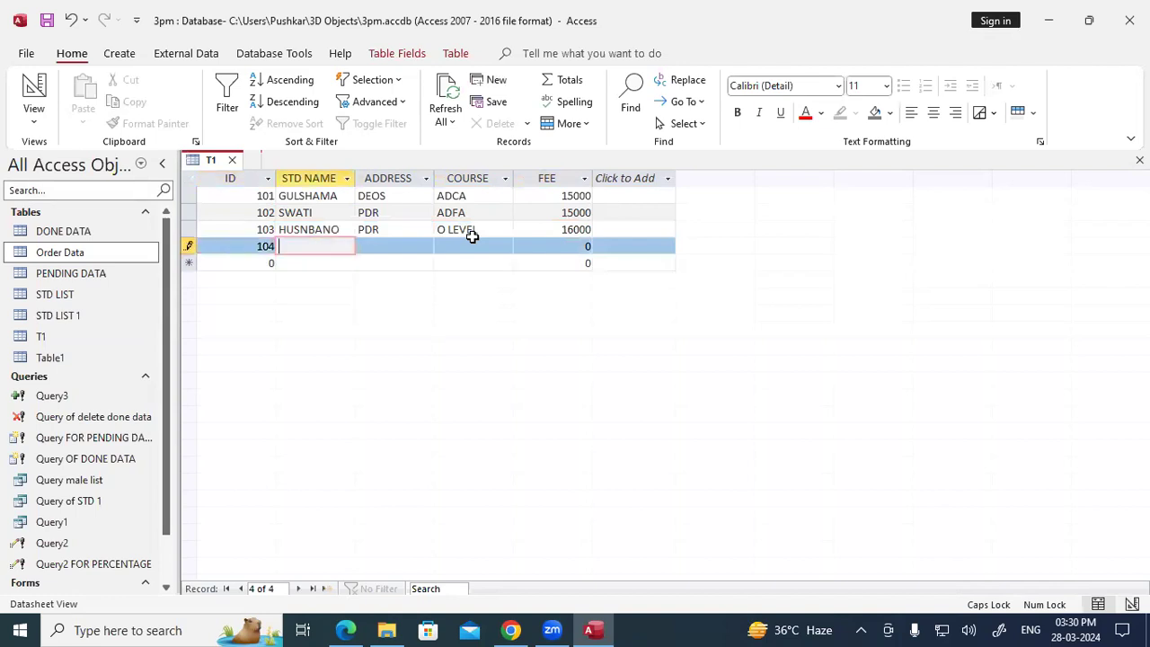
type("ANKITA")
key("Tab")
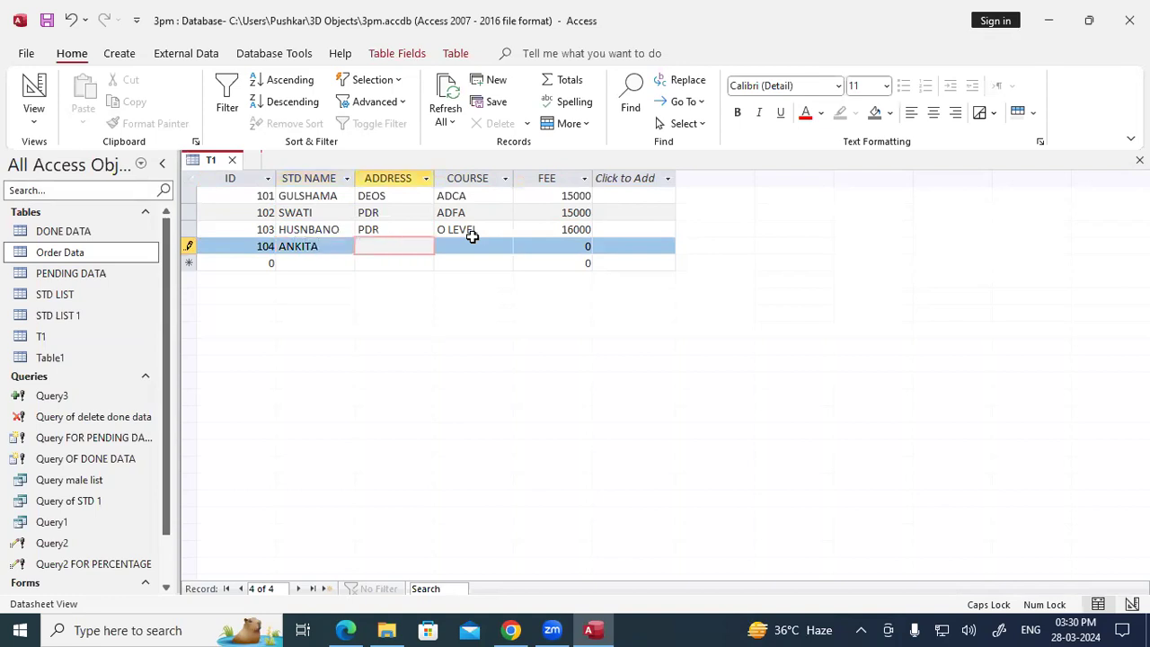
type("BUSY")
key("Tab")
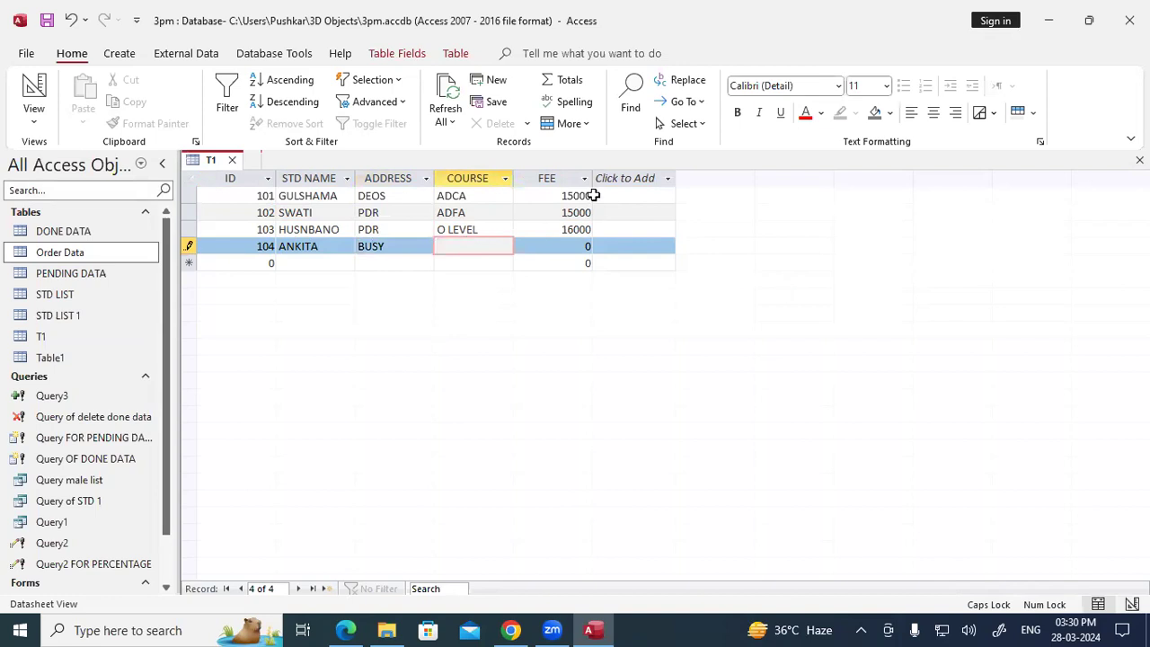
left_click(406, 249)
key("BackSpace")
key("BackSpace")
key("BackSpace")
key("BackSpace")
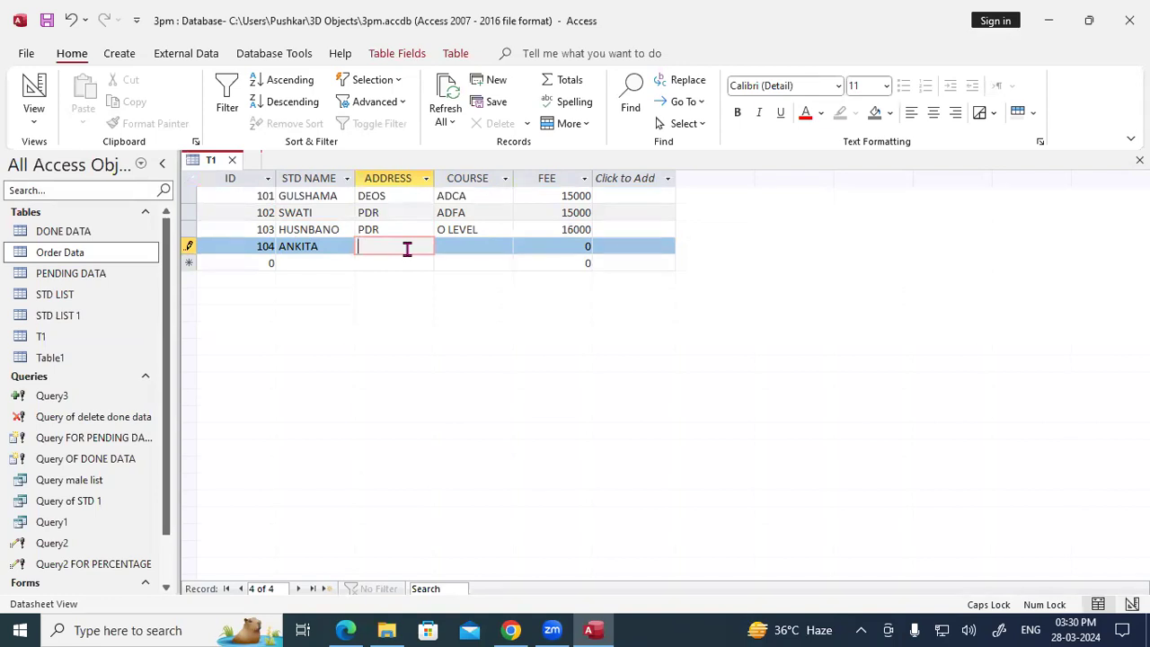
Step: Complete record 104 with the student's address, course BUSY and fee 7000
type("RKL")
key("Tab")
type("ADF")
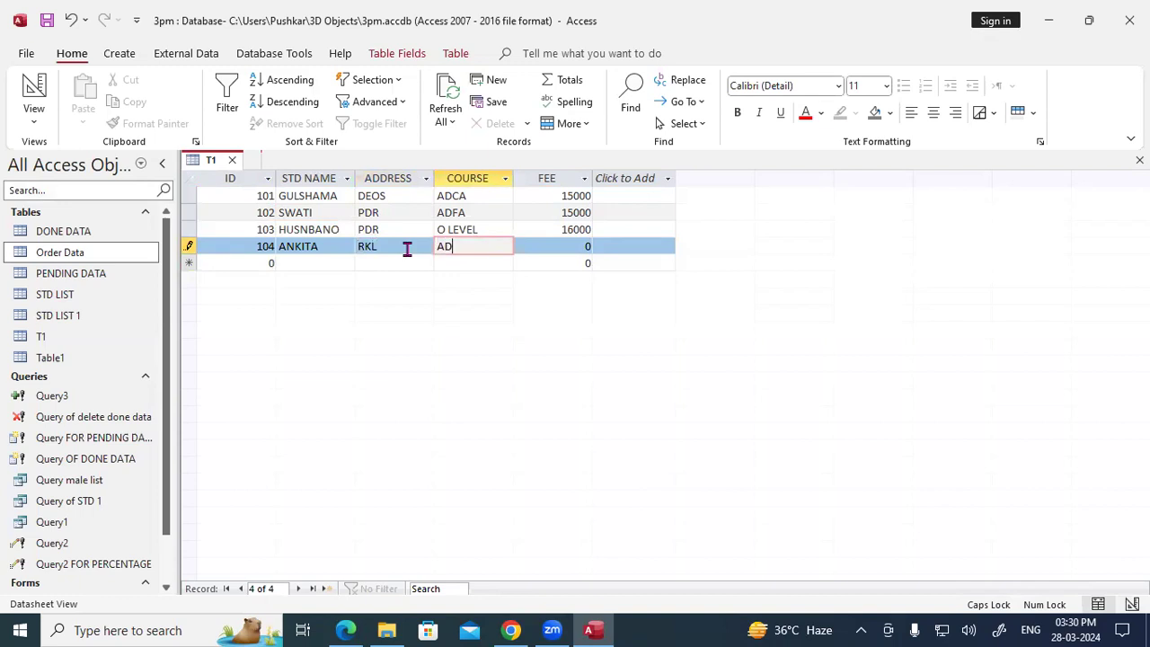
key("BackSpace")
key("BackSpace")
key("BackSpace")
type("BUSY")
key("Tab")
type("7000")
key("Tab")
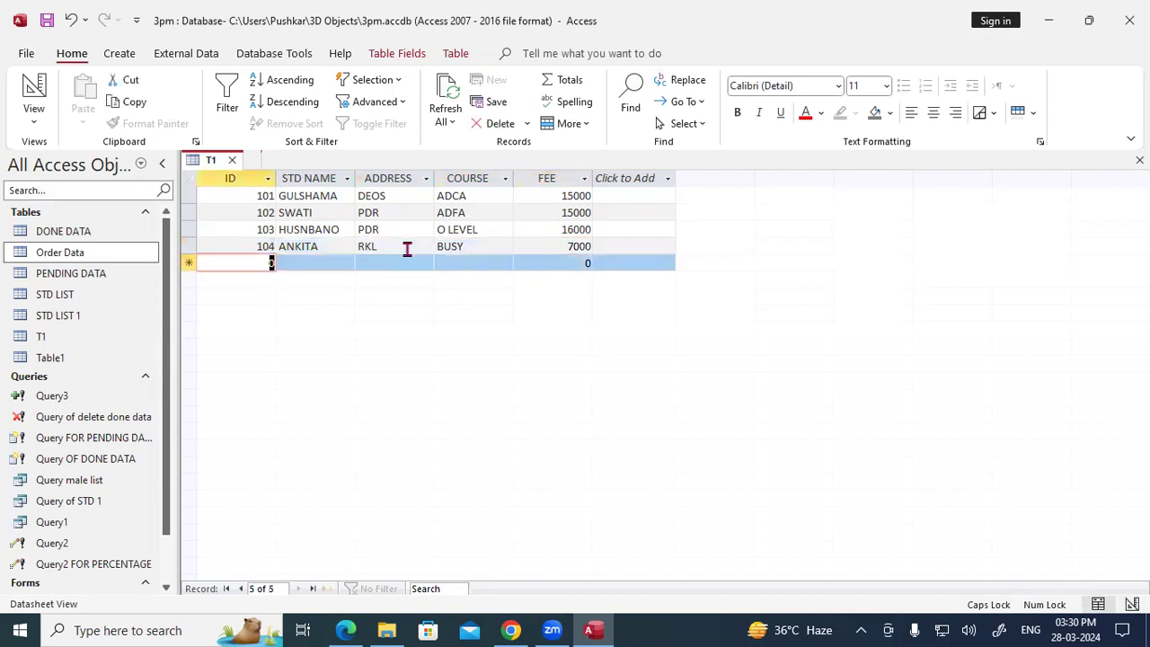
Step: Enter the fifth T1 record with ID 105, the student's name and address, course TALLY and fee 6000, and save T1
type("105")
key("Tab")
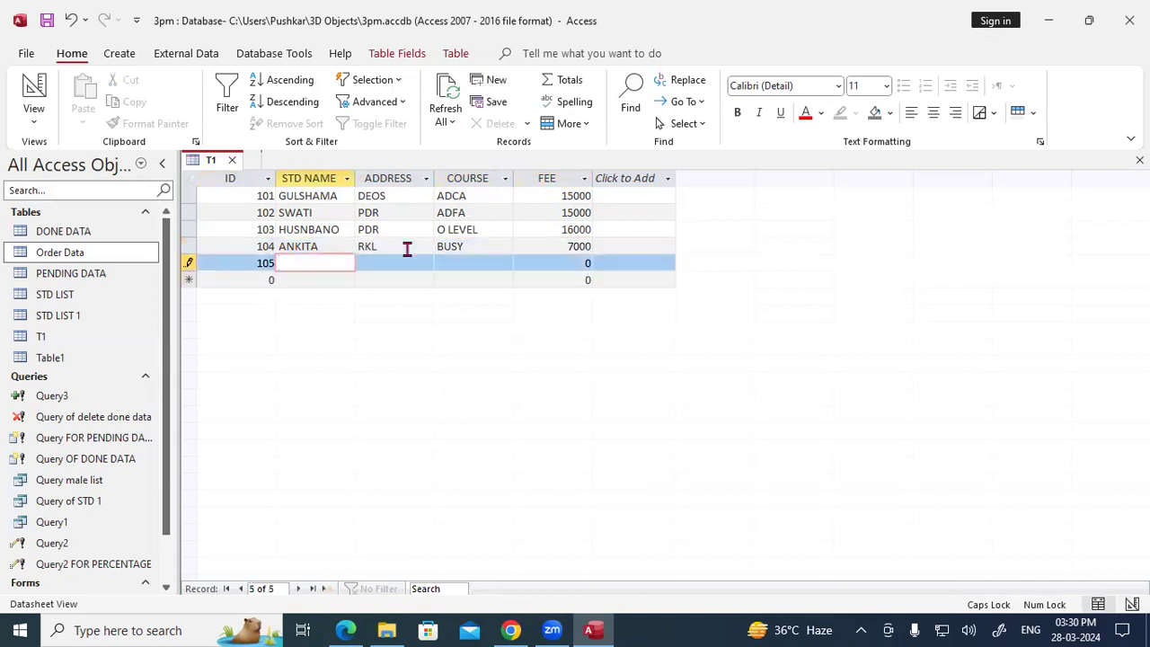
type("PAYAL")
key("Tab")
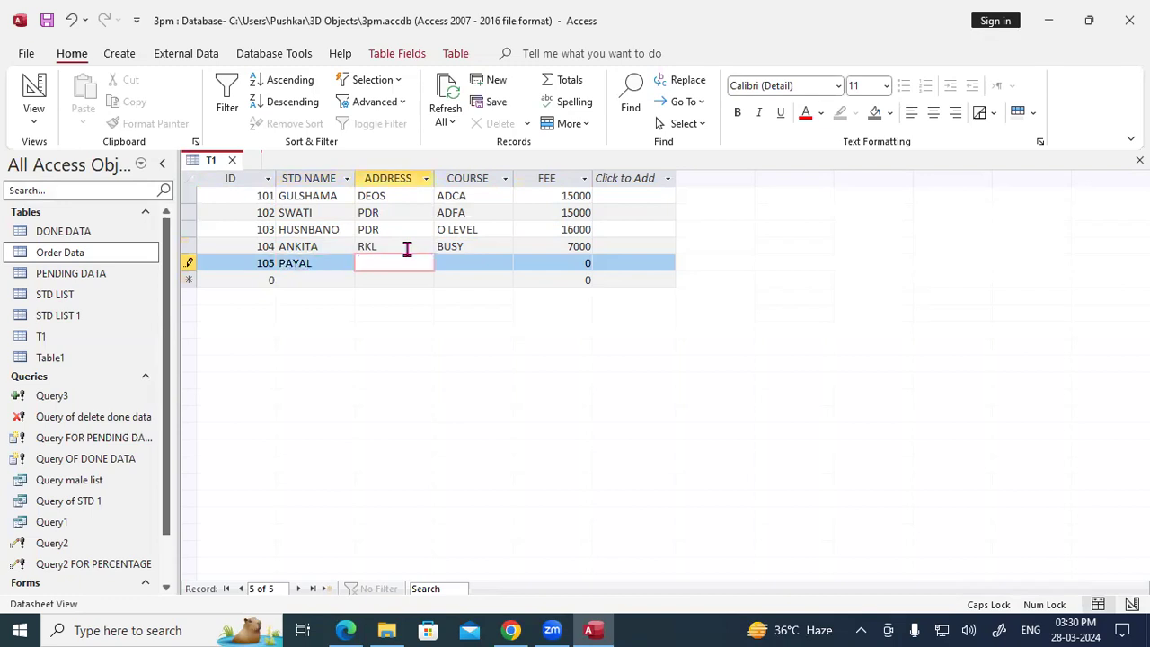
type("GKP")
key("Tab")
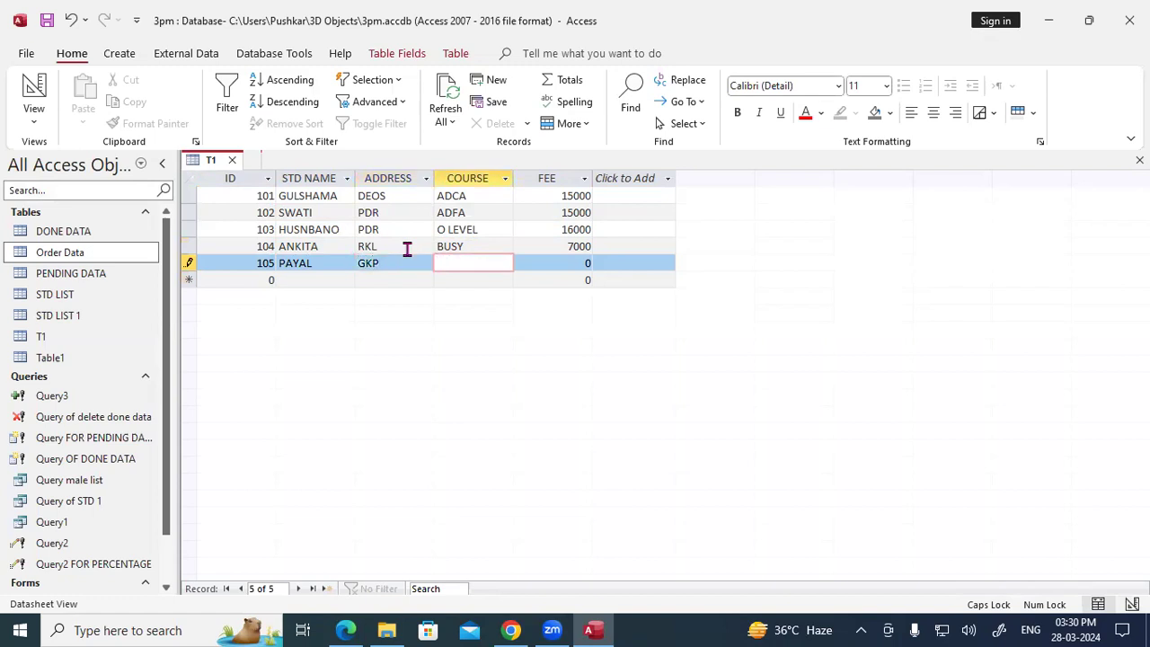
type("TALLY")
key("Tab")
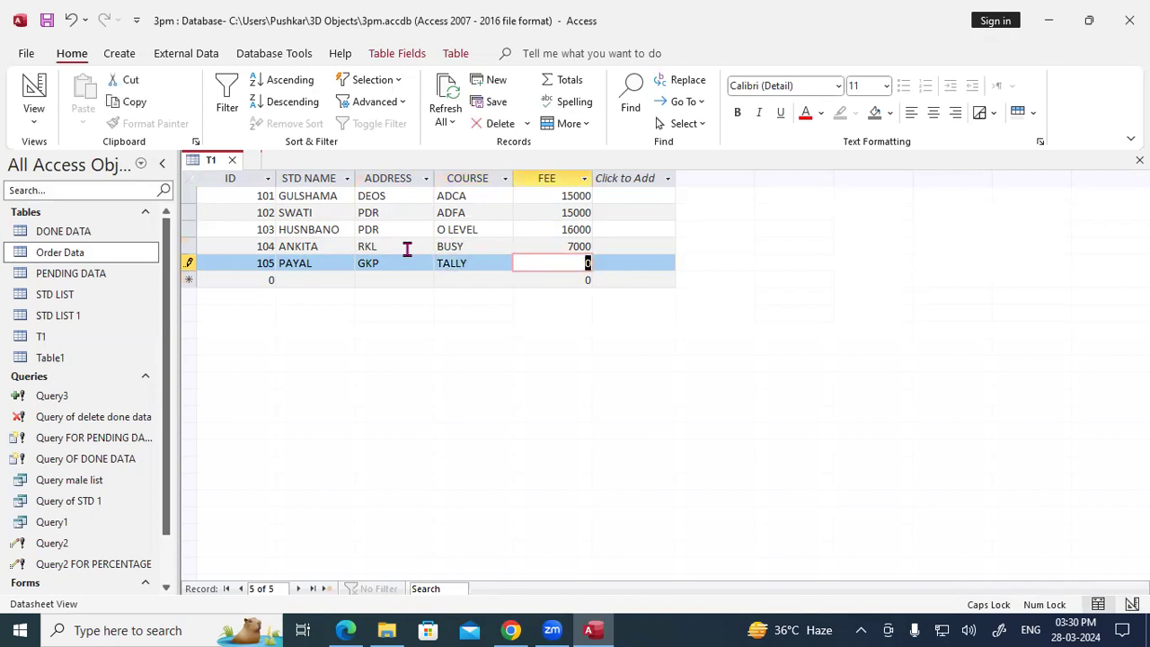
type("6000")
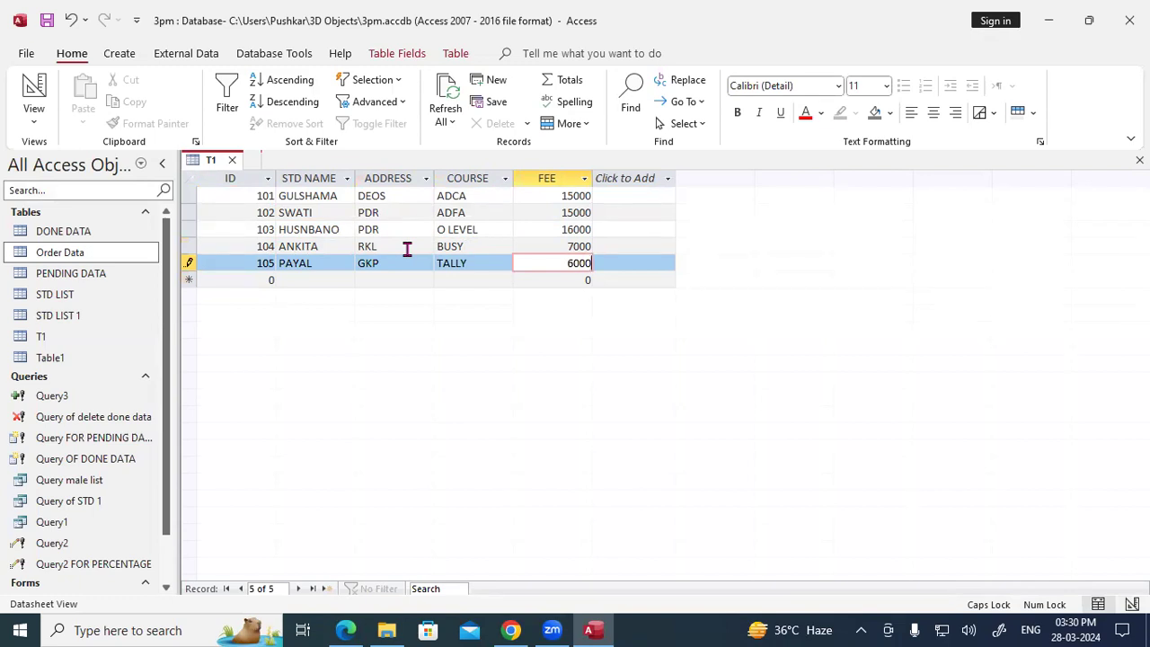
right_click(213, 165)
left_click(235, 178)
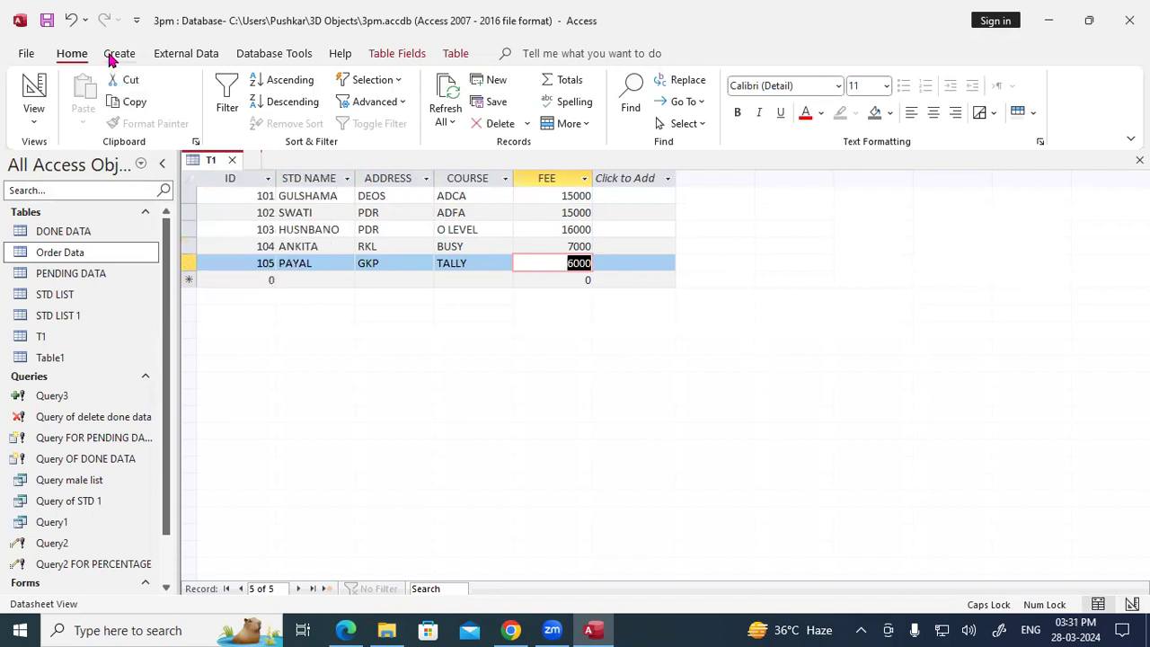
Step: Create a new table and save it as T2
left_click(116, 55)
left_click(101, 94)
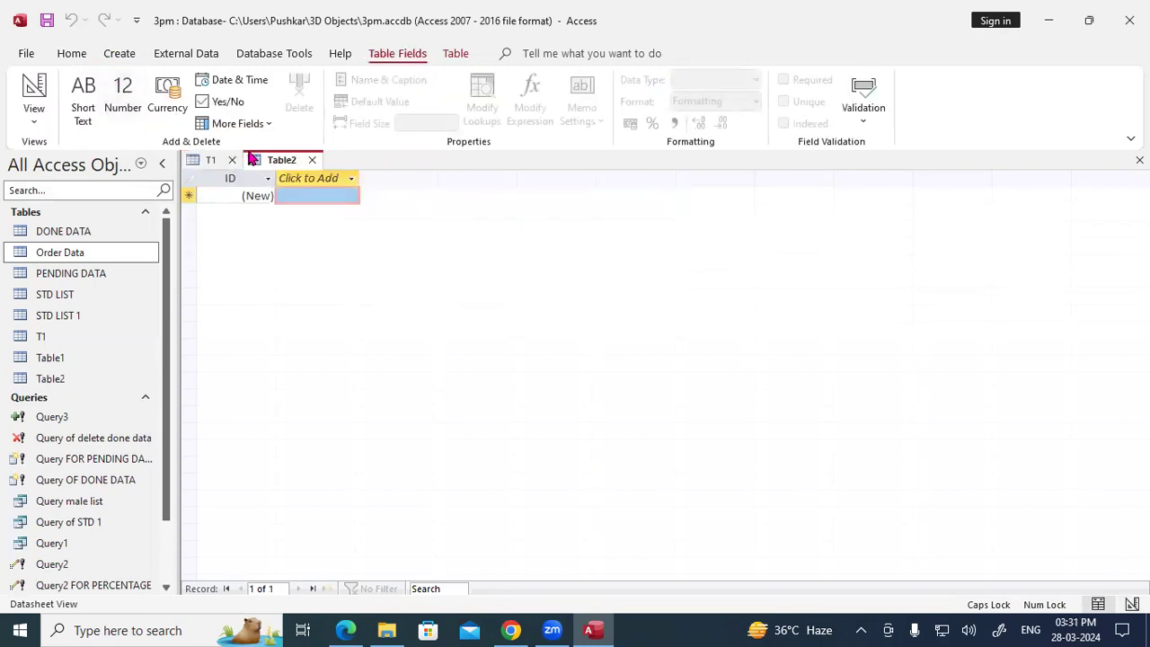
right_click(274, 169)
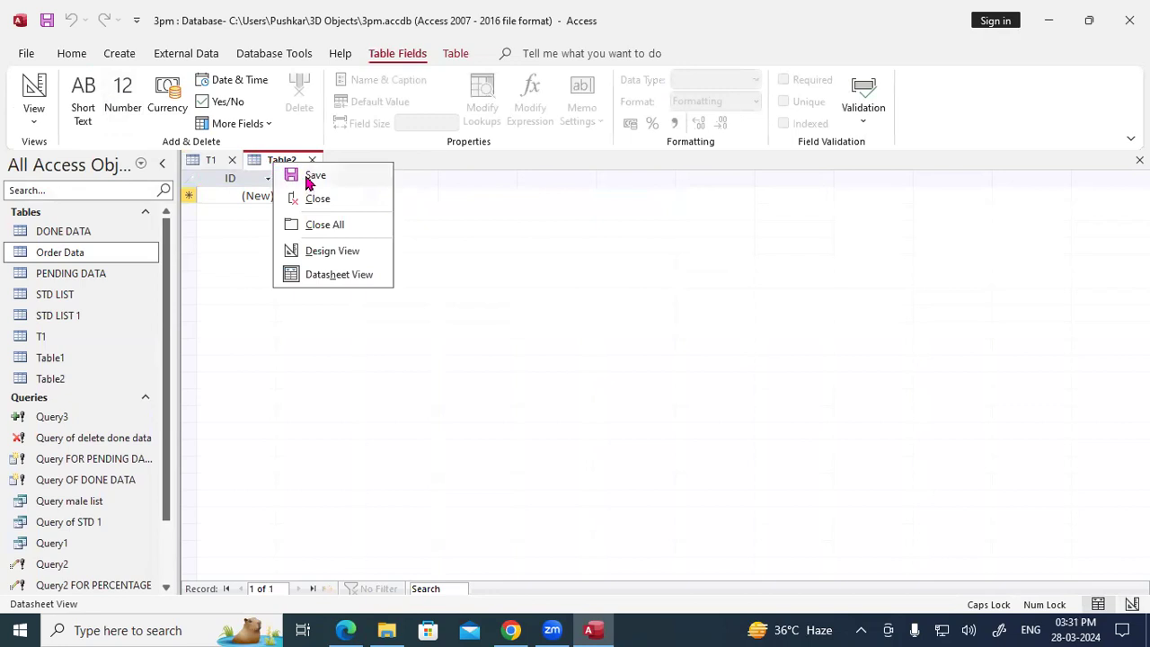
left_click(308, 177)
type("T2")
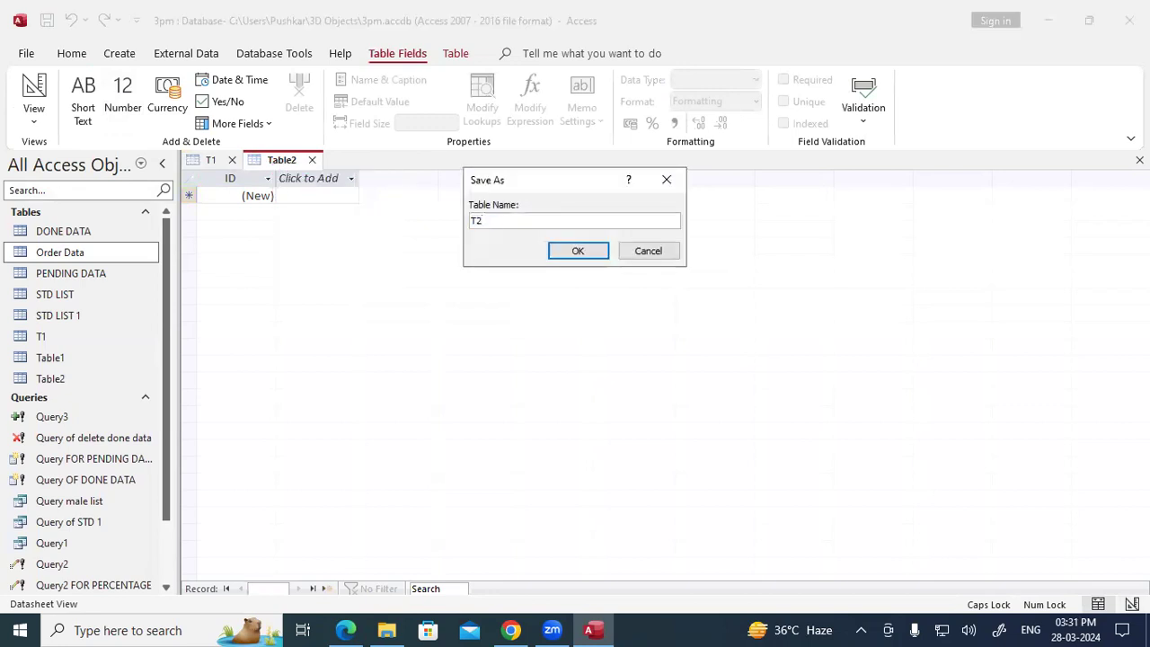
key("Return")
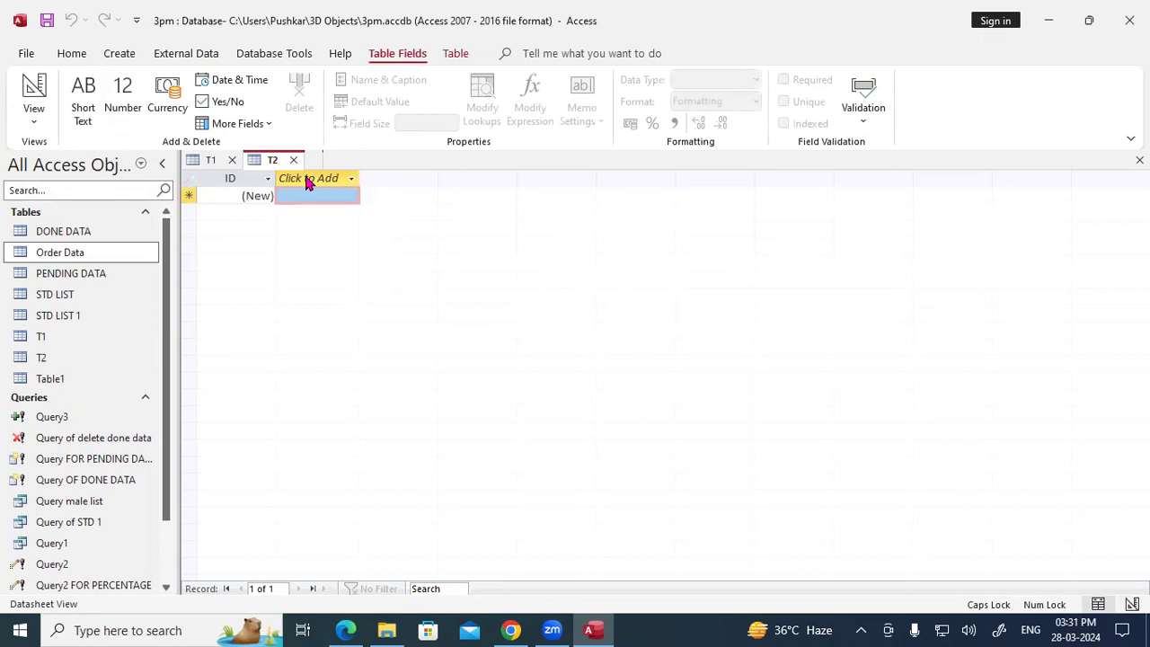
Step: Show T2 in Design View and set the ID field's data type to Number
left_click(34, 115)
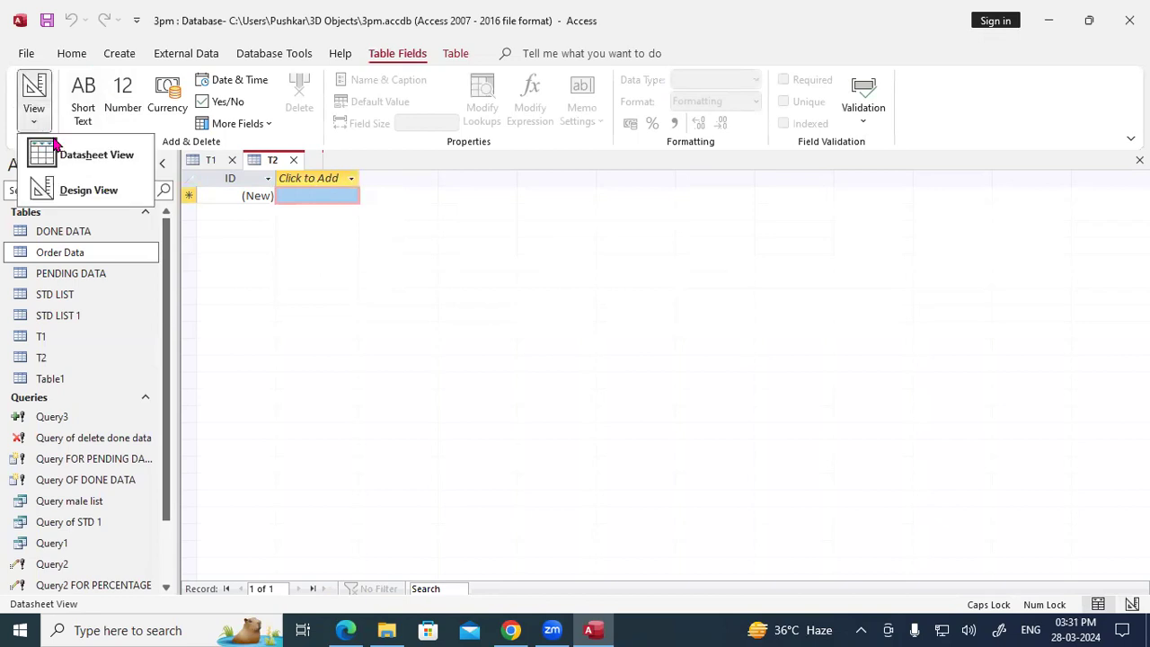
left_click(75, 187)
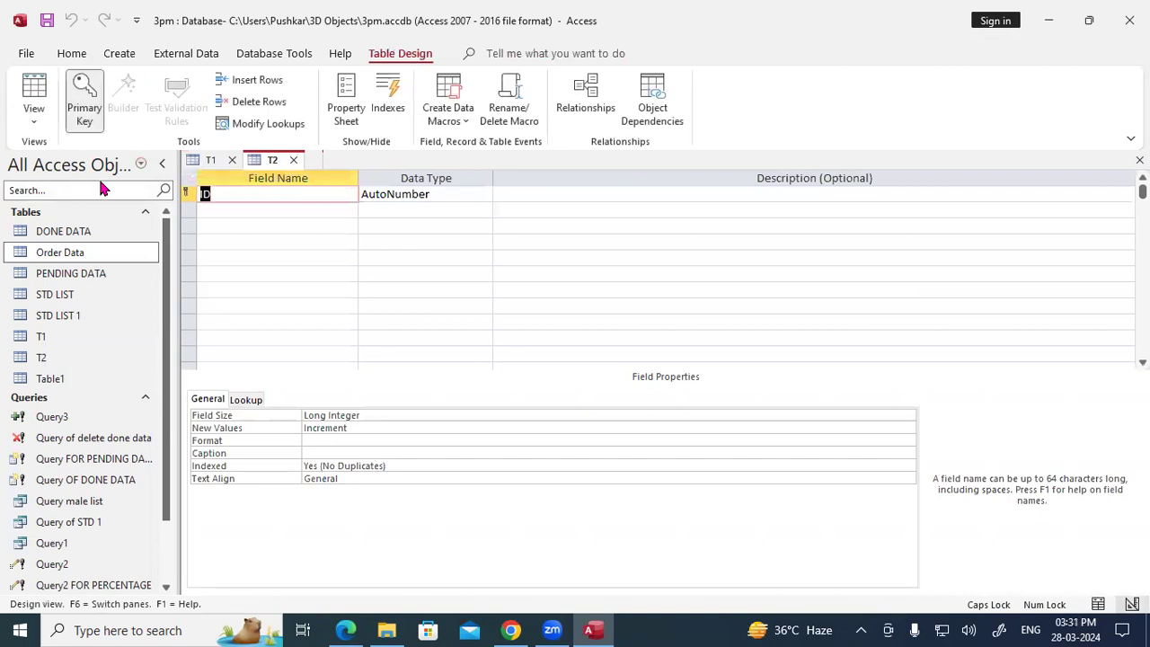
key("Tab")
type("N")
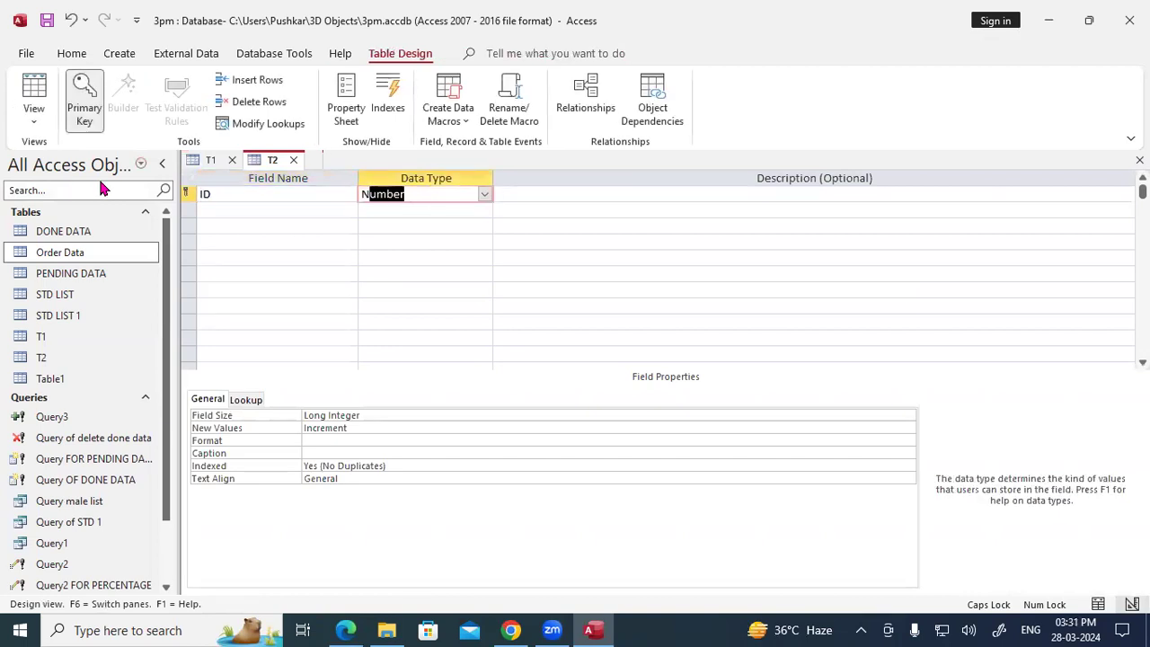
key("Tab")
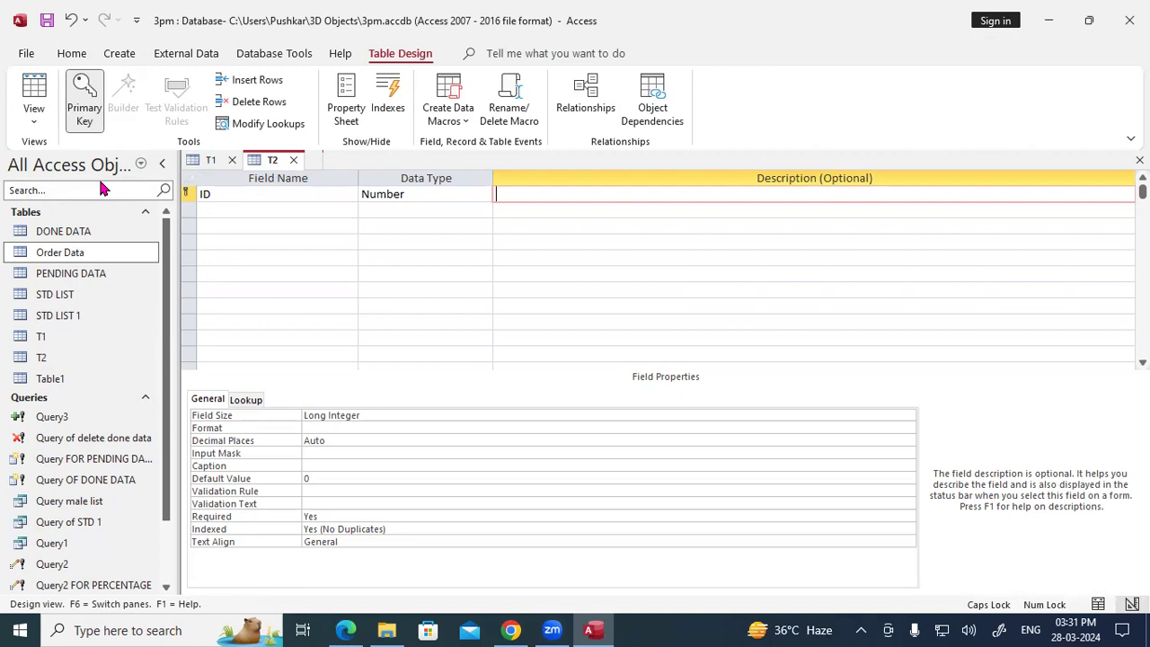
key("Return")
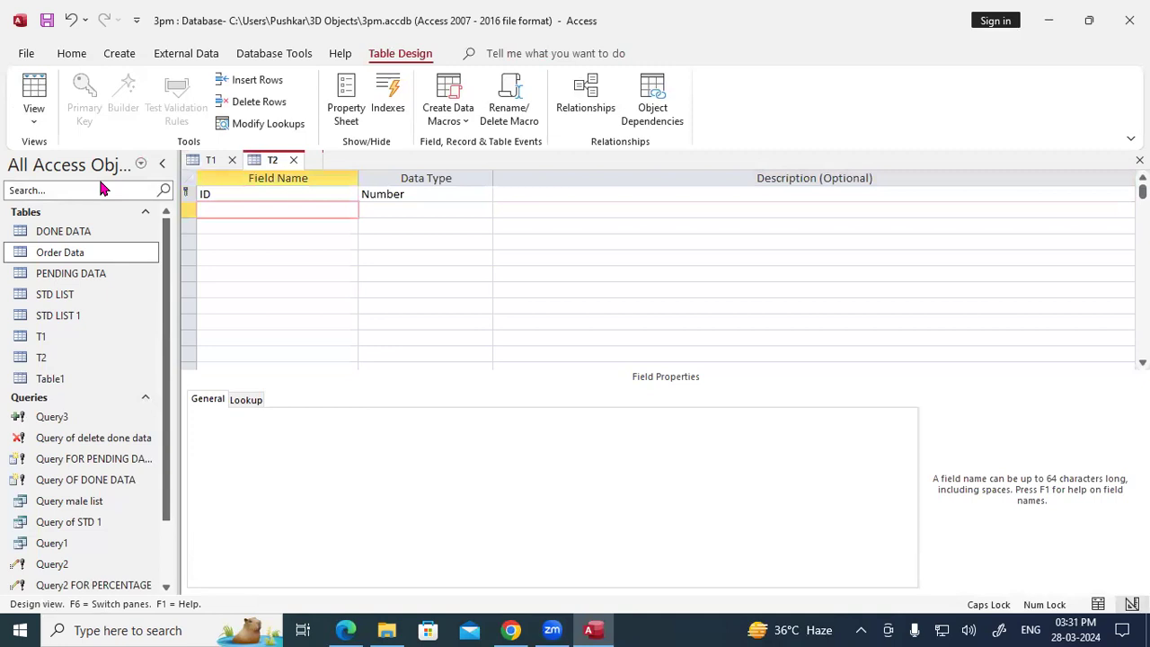
Step: Add STD NAME and ADDRESS fields to T2 with the Short Text data type
type("STD NAME")
key("Return")
key("Return")
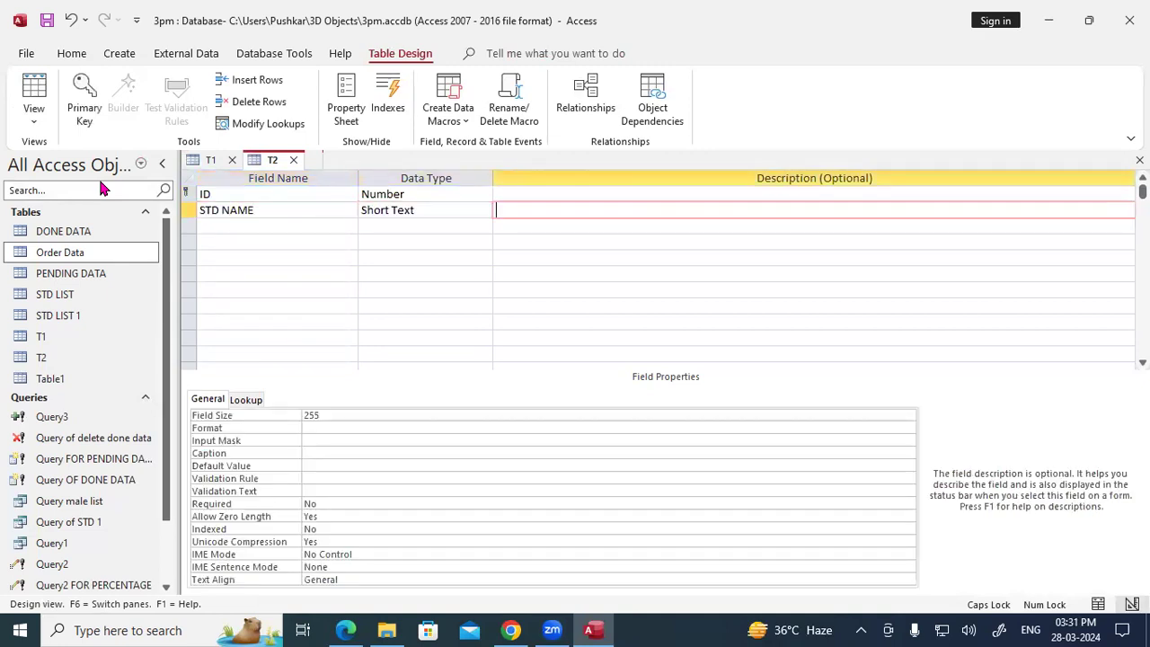
key("Return")
type("ADDRESS")
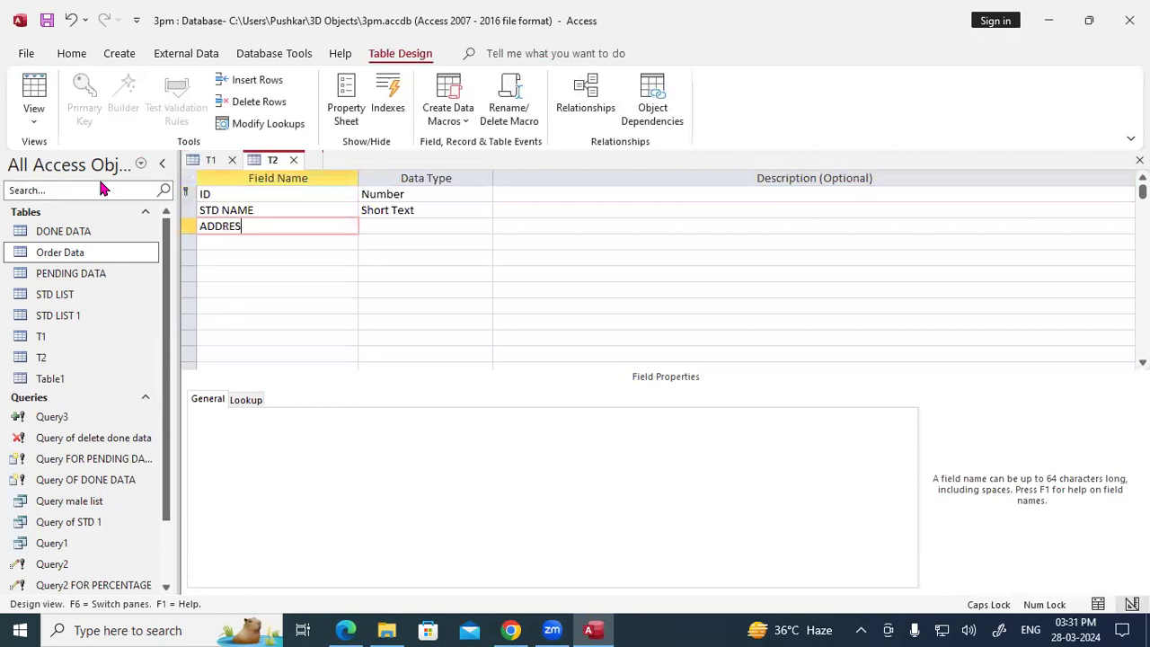
key("Return")
key("Return")
key("Return")
Step: Add a COURSE field as Short Text and a FEE field as Number to T2
type("C")
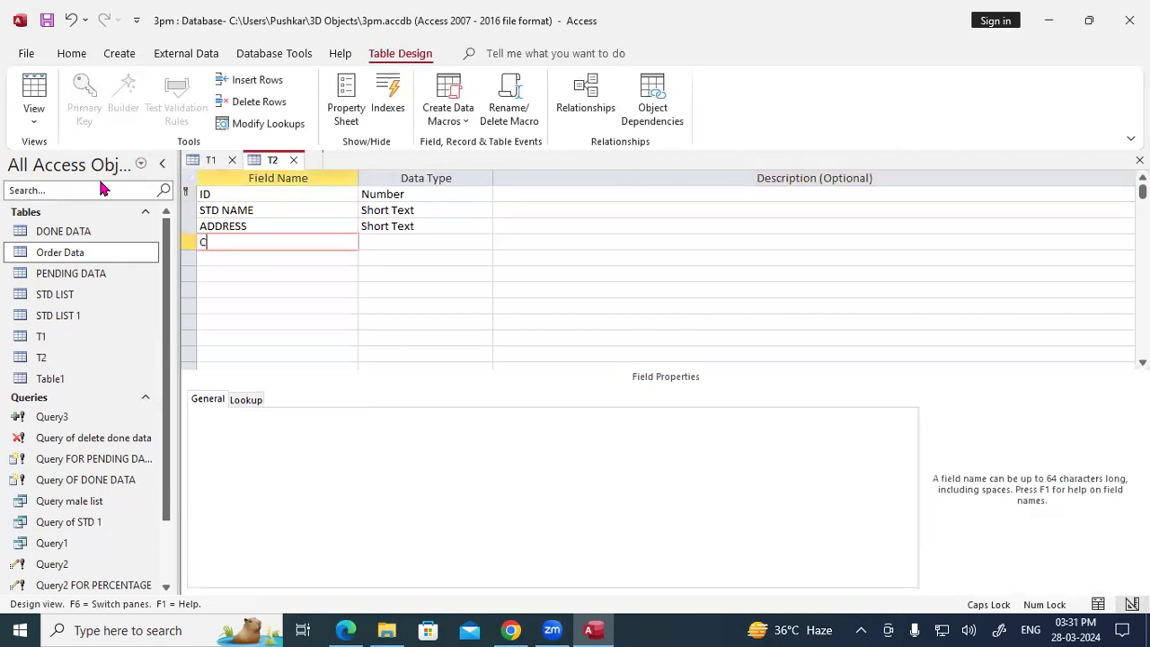
type("OURSE")
key("Return")
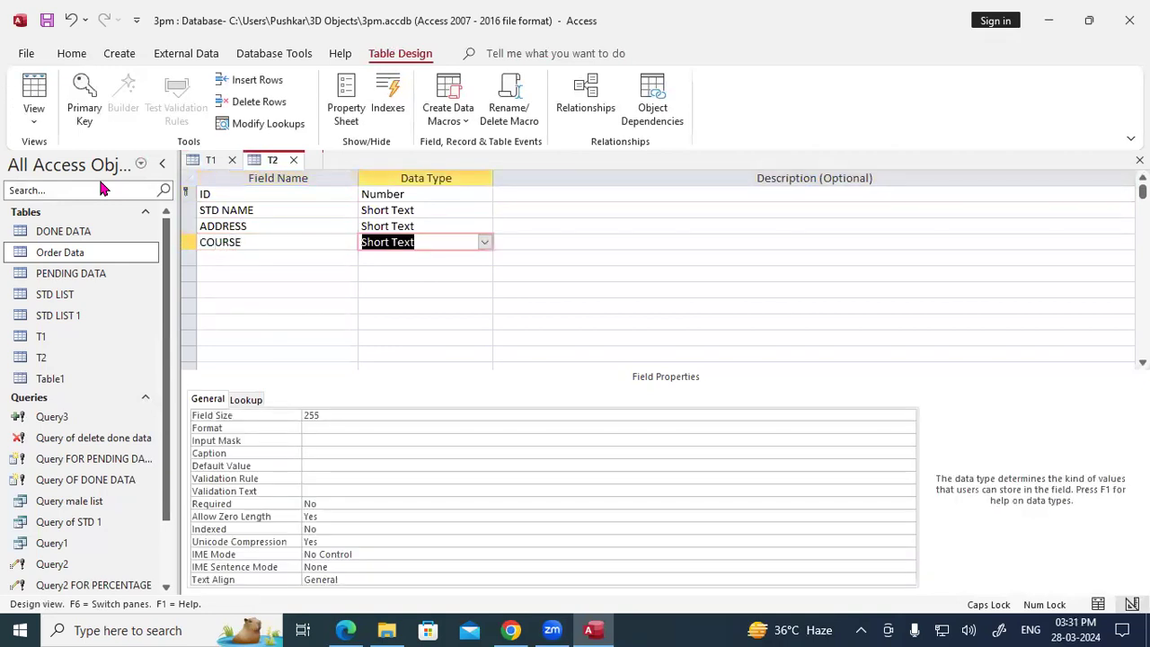
key("Return")
key("Return")
type("FEE")
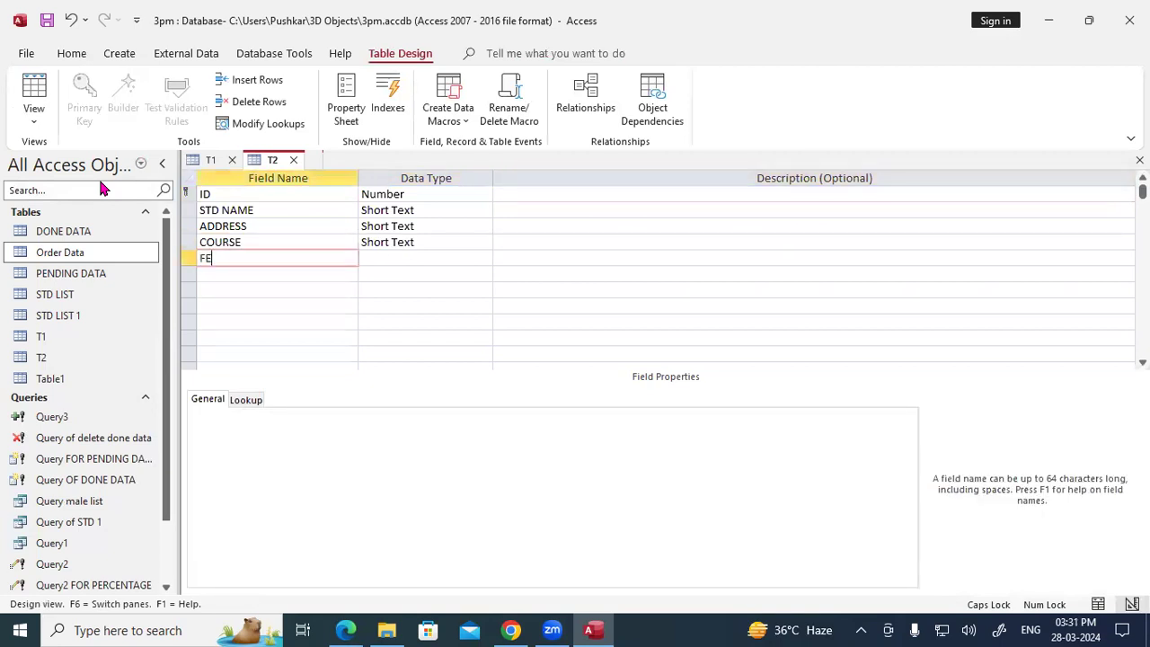
key("Return")
type("n")
key("Return")
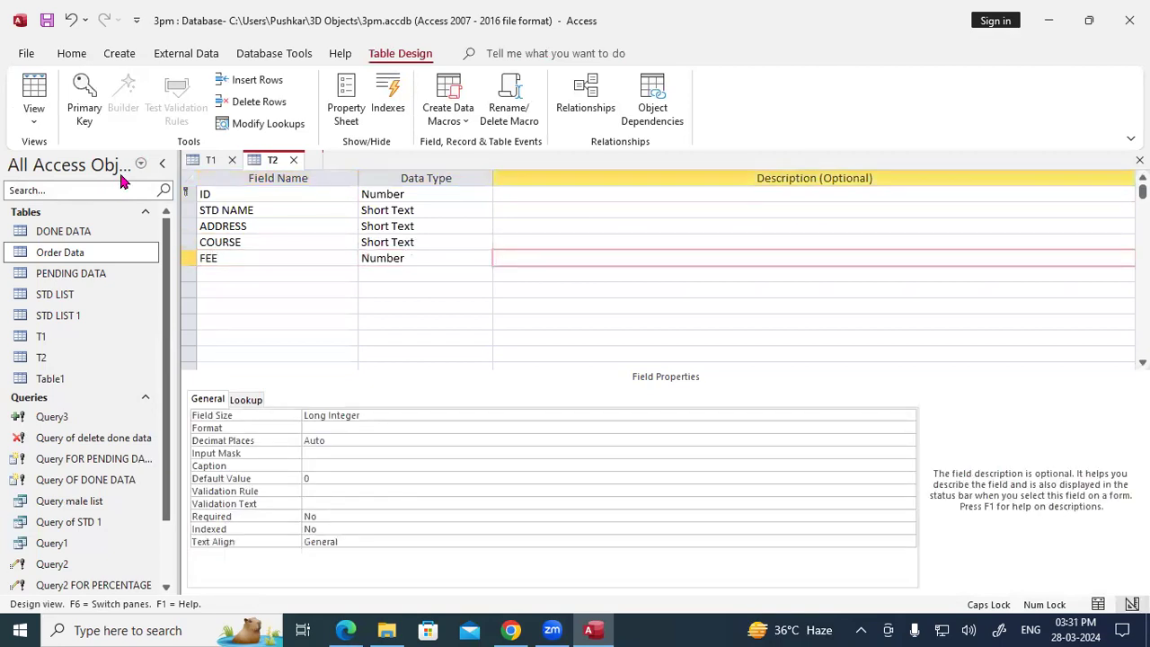
Step: Save the T2 design and show the table in Datasheet View
right_click(270, 163)
left_click(278, 177)
left_click(34, 115)
left_click(65, 154)
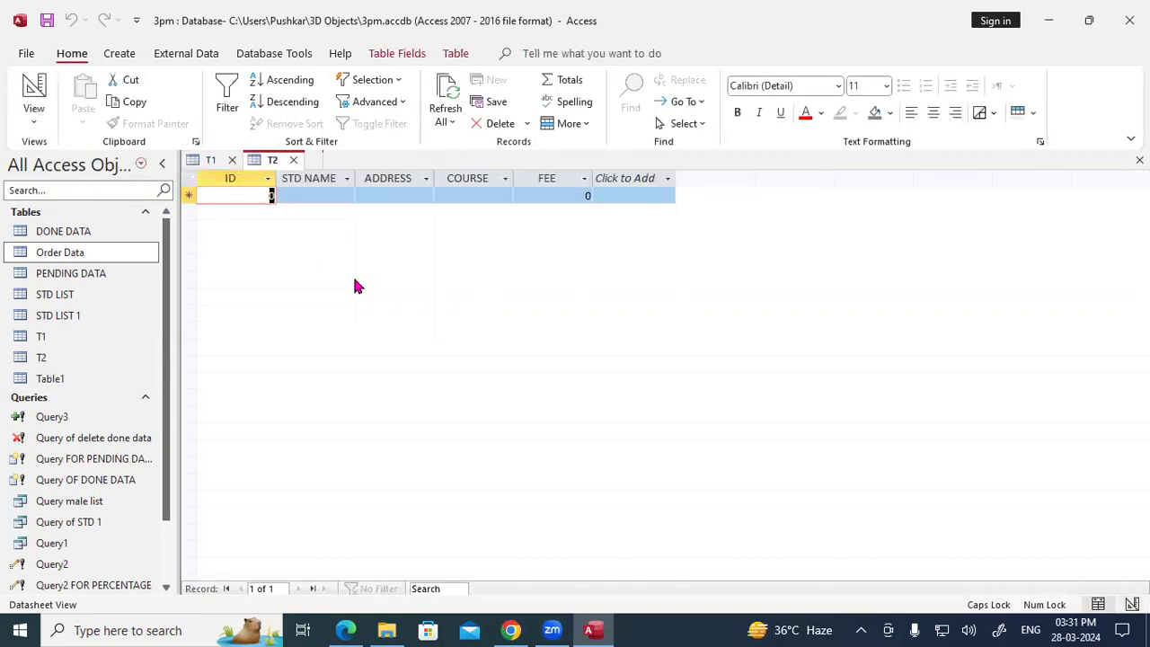
Step: Enter the first T2 record with ID 106, the student's name and address, course DCA and fee 13500
type("106")
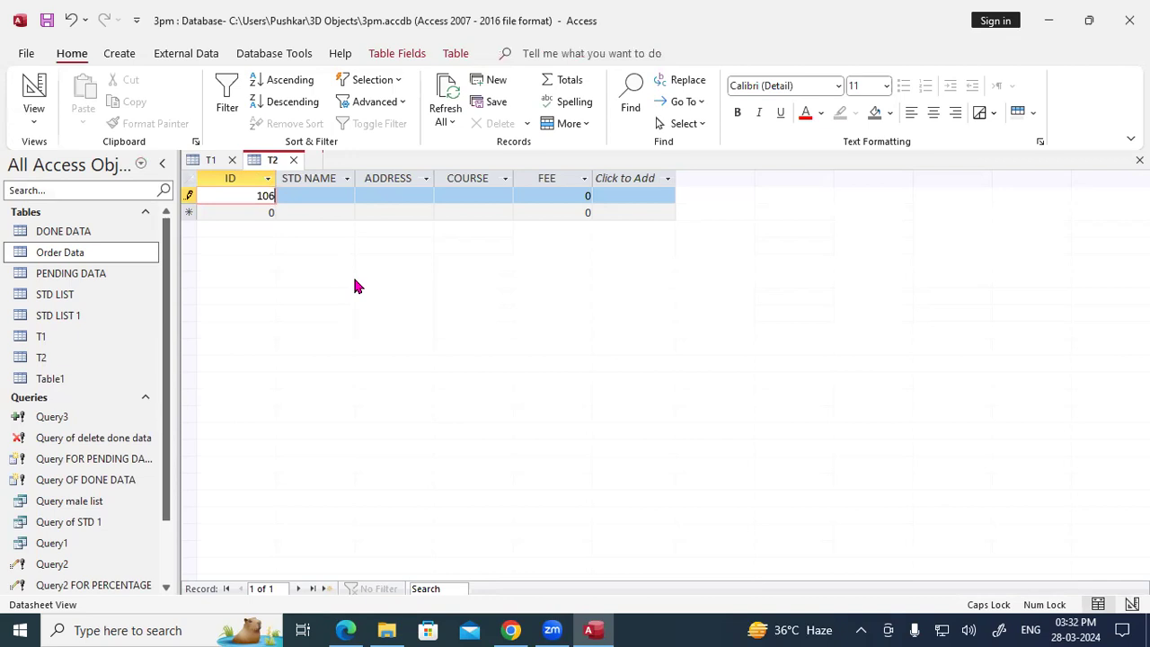
key("Tab")
type("ANSHU")
key("Tab")
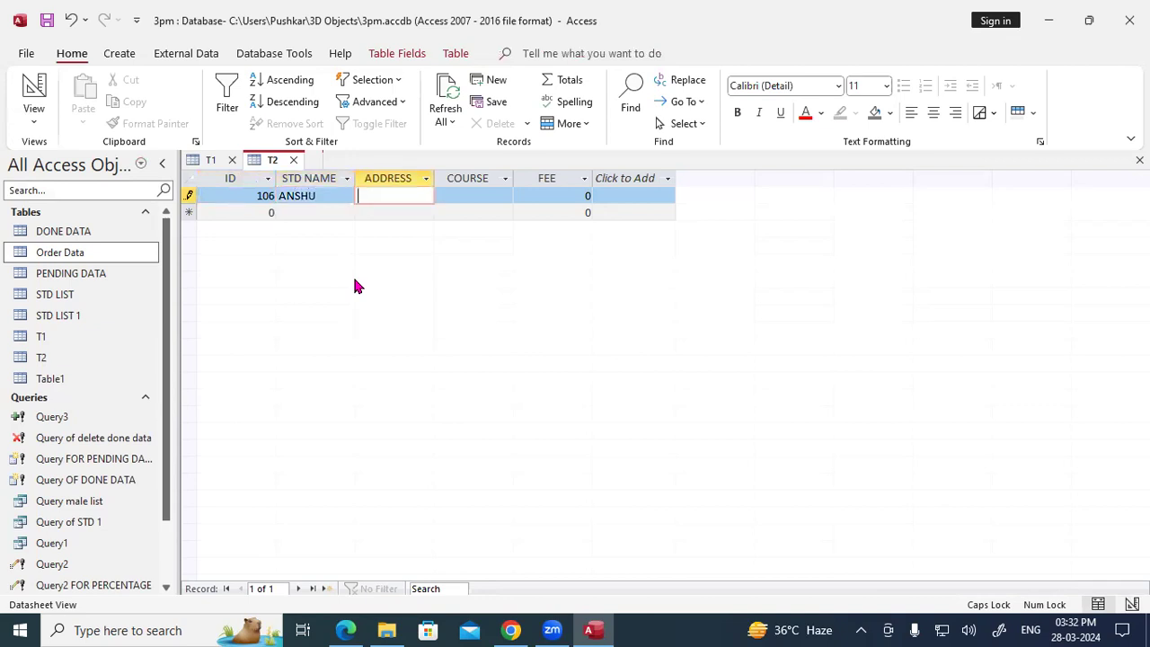
type("PDR")
key("Tab")
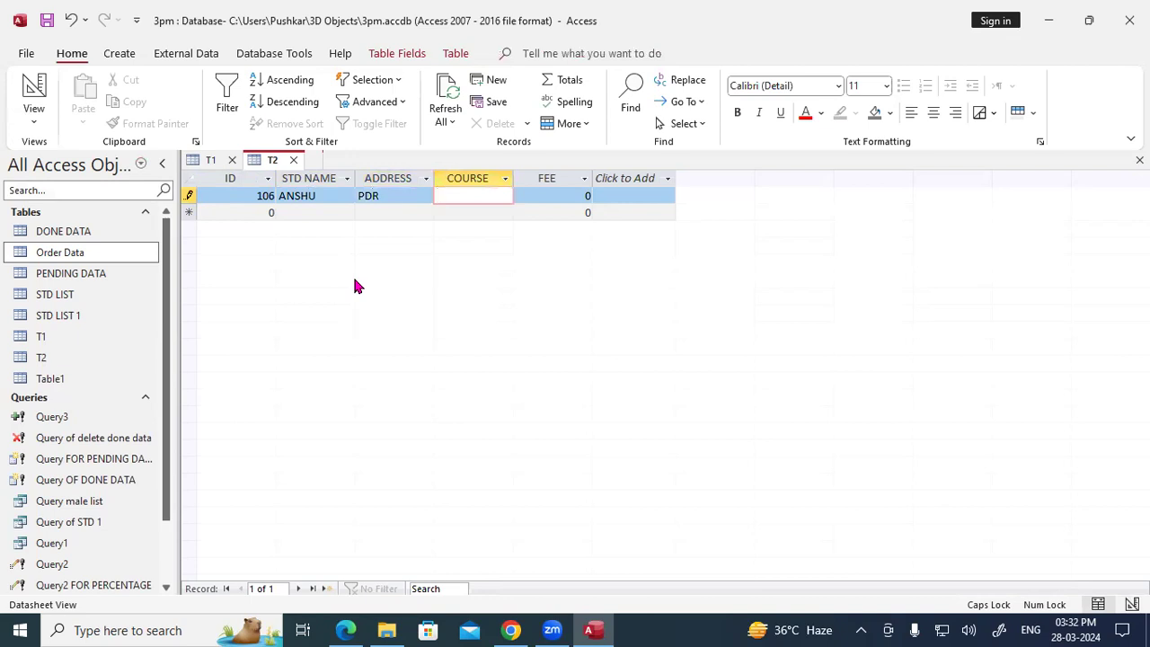
type("DCA")
key("Tab")
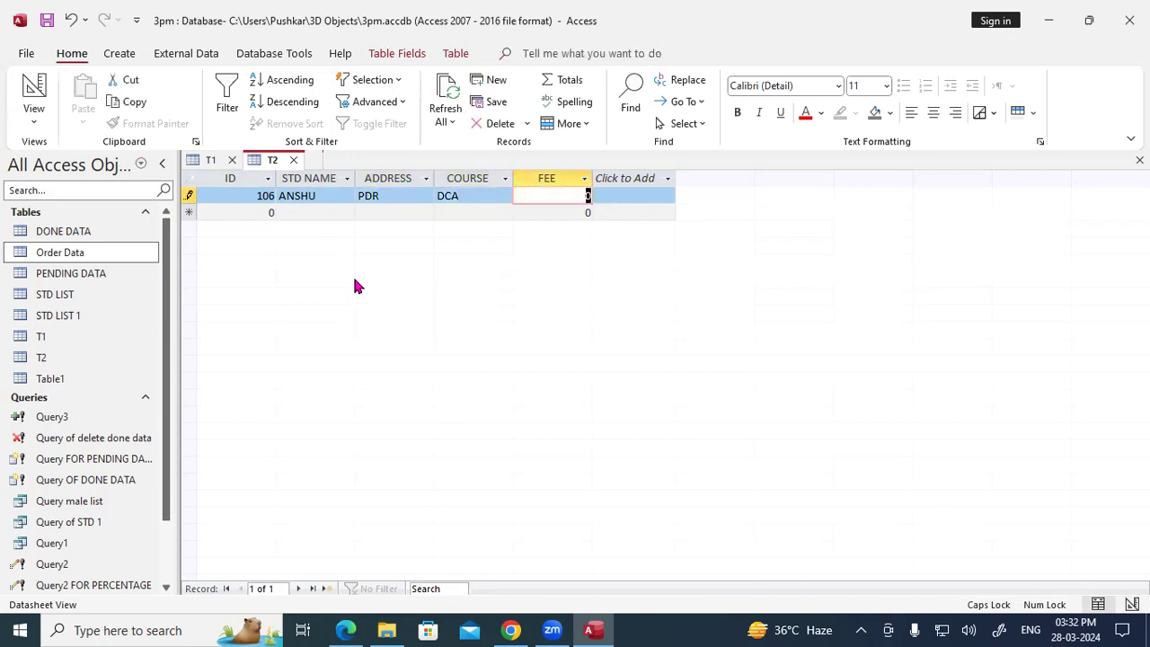
type("13500")
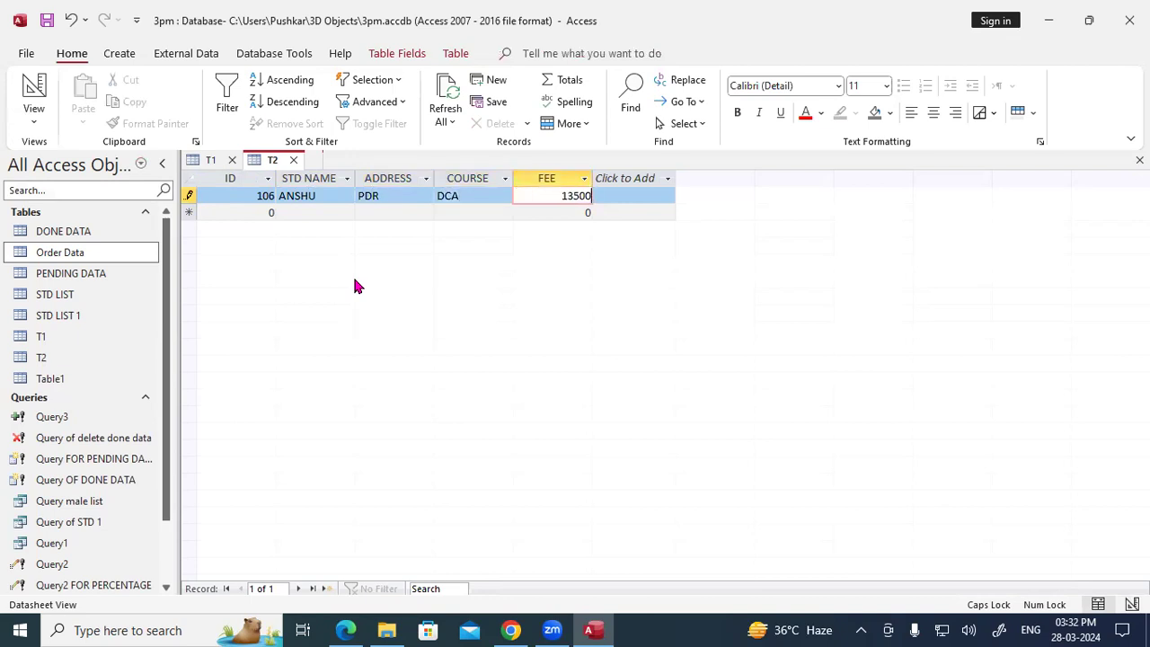
key("Tab")
Step: Enter the second T2 record with ID 107, the student's name and address, course ADCA and fee 15000
type("107")
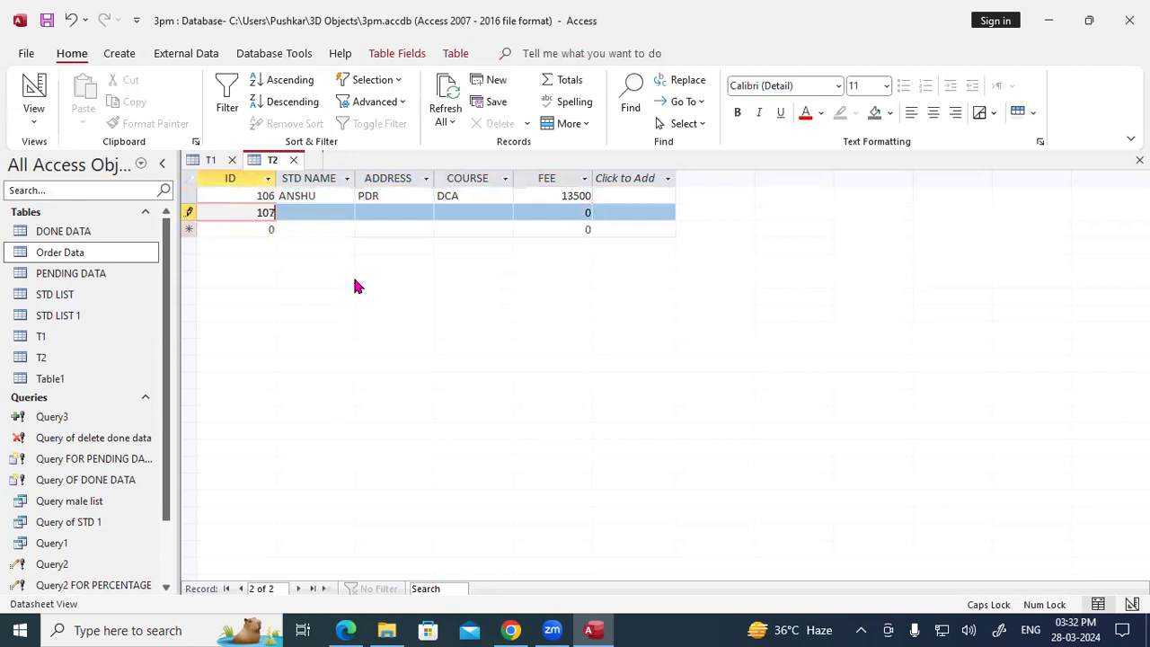
key("Tab")
type("SHYAM")
key("Tab")
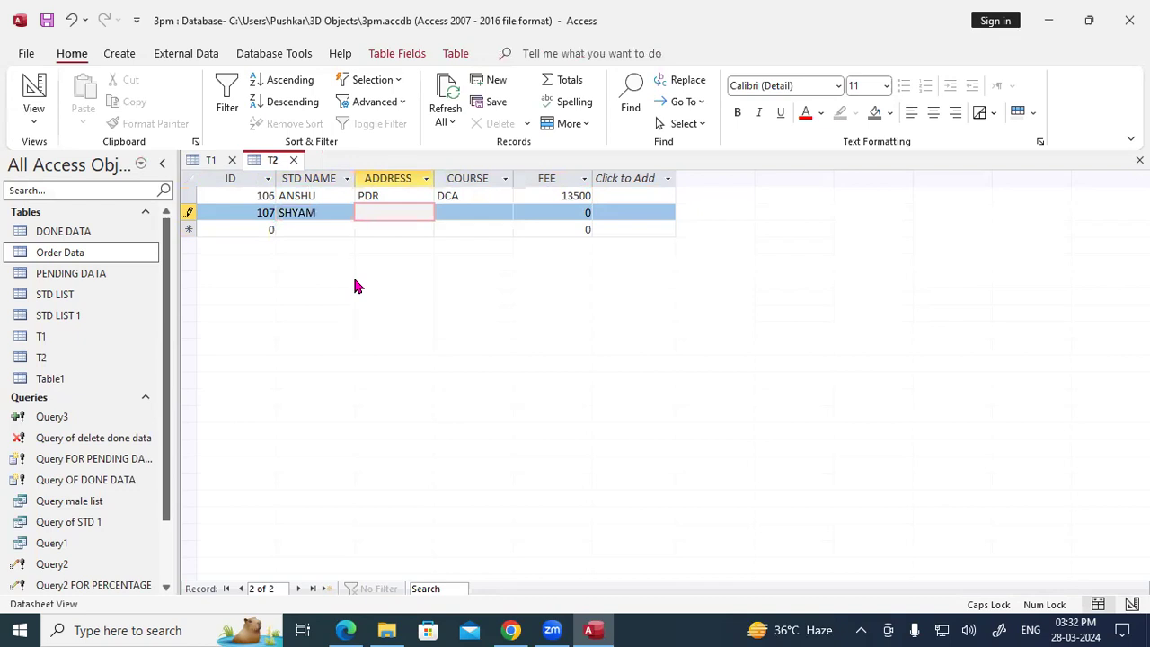
type("KBK")
key("Tab")
type("ADCA")
key("Tab")
type("15000")
key("Tab")
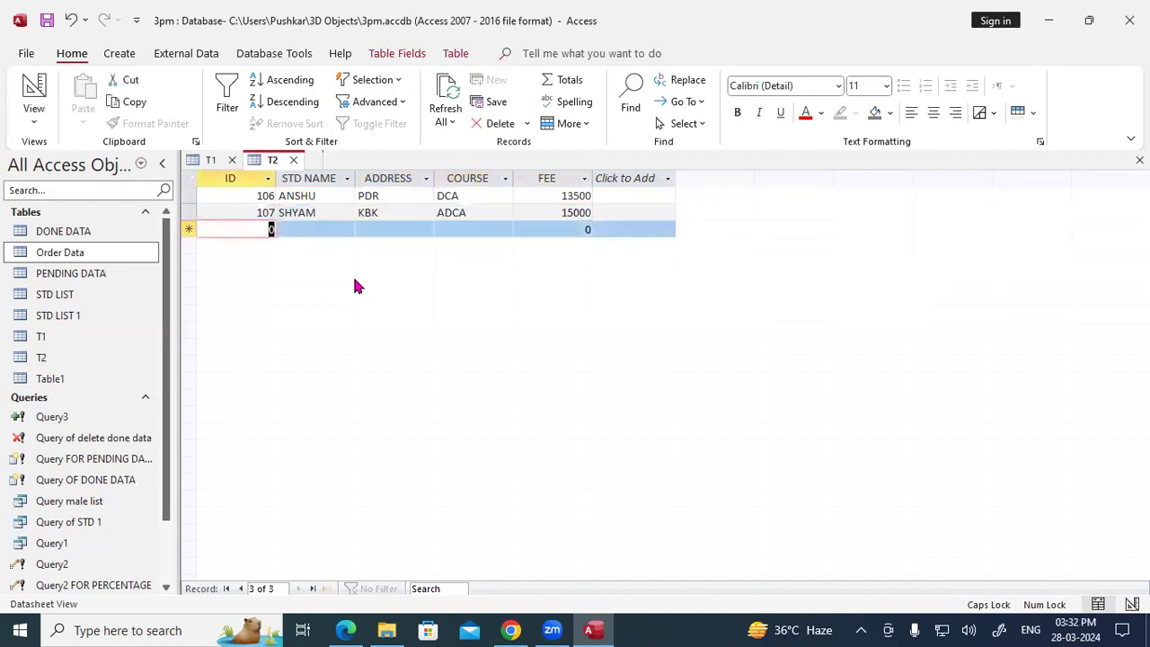
Step: Enter the third T2 record with ID 108, the student's name and address, course DFA and fee 9000
type("108")
key("Tab")
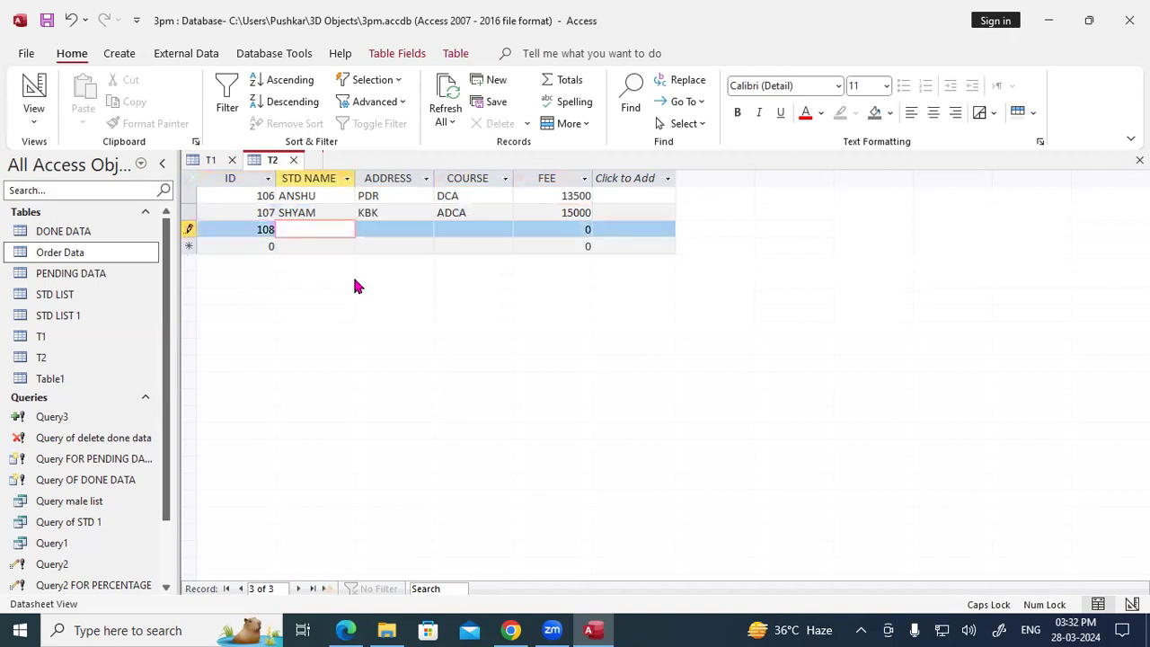
type("VAIBHAV")
key("Tab")
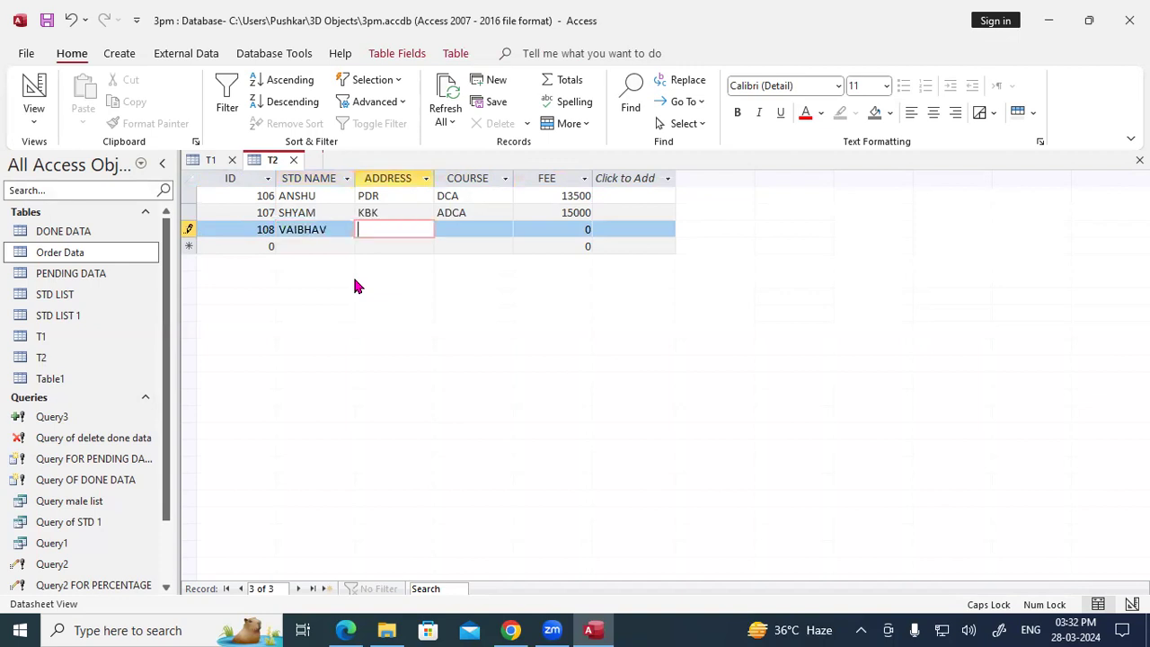
type("RKL")
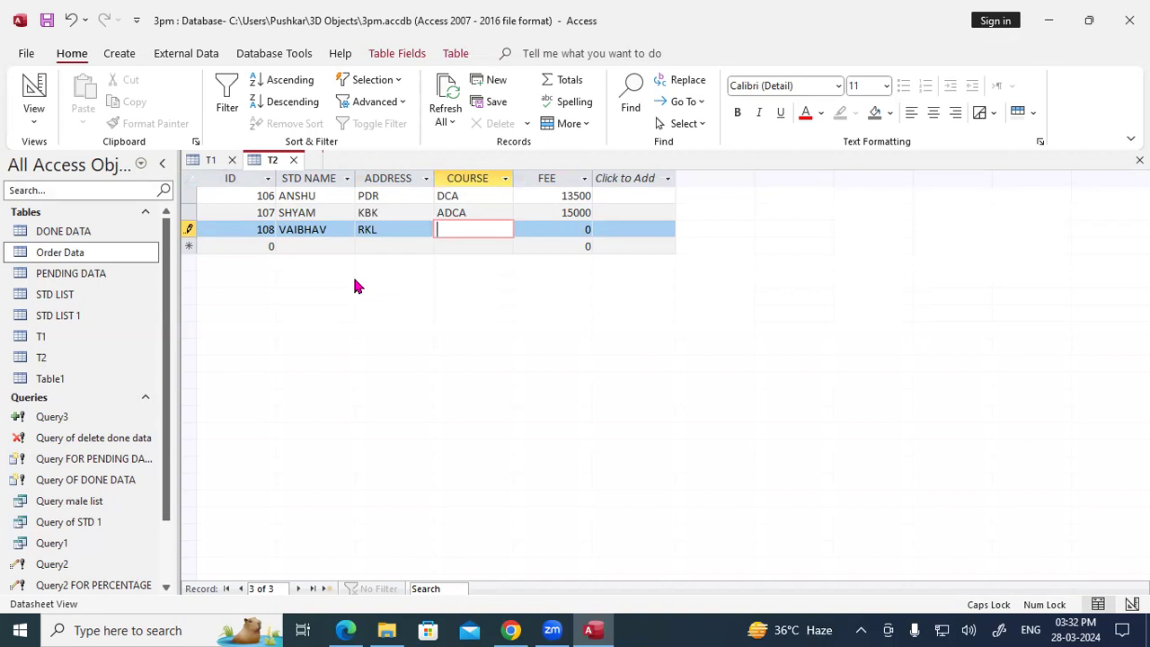
type("DFA")
key("Tab")
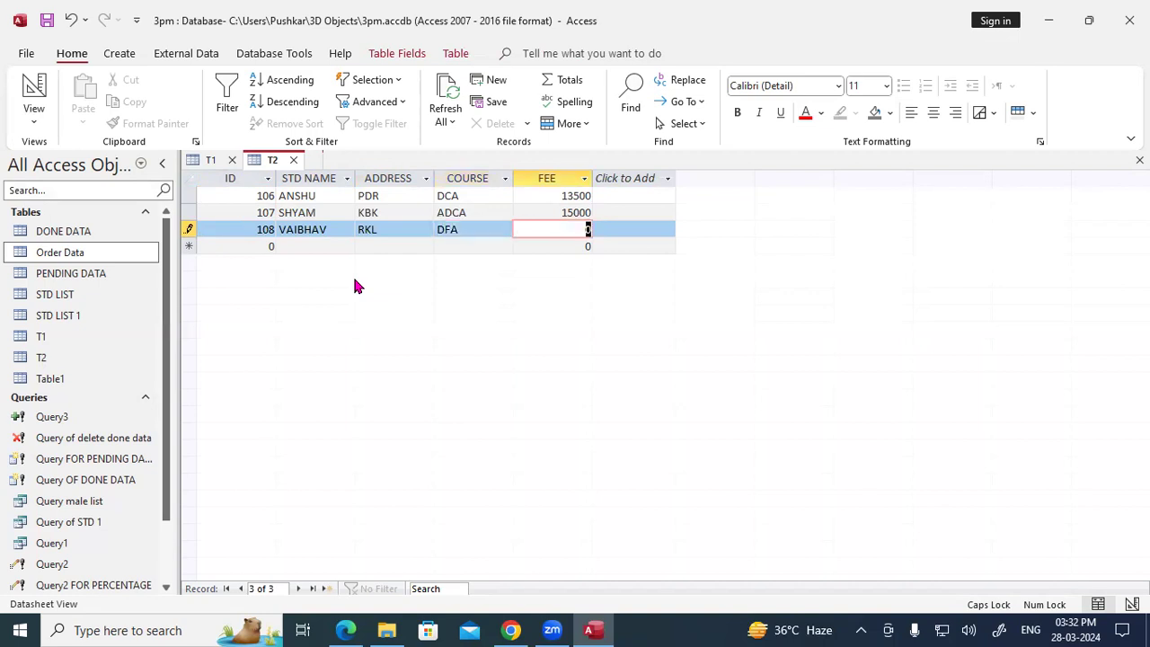
type("9000")
key("Tab")
Step: Enter the fourth T2 record with ID 109, the student's name and address, course CCC and fee 5000
type("109")
key("Tab")
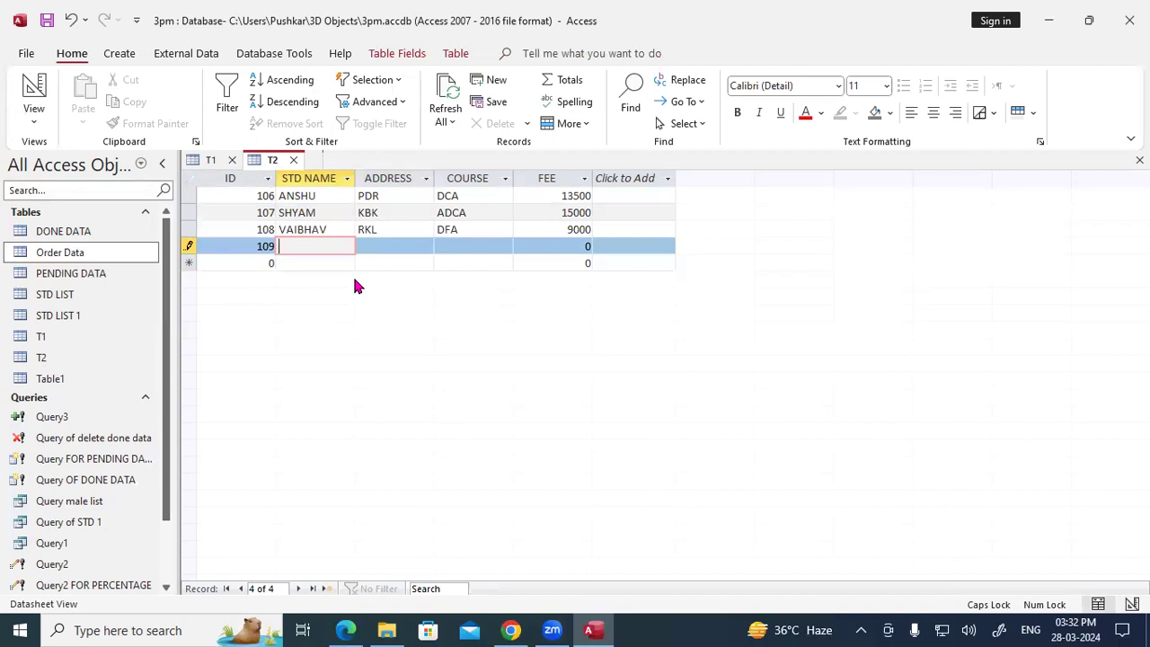
type("AJAY")
key("Tab")
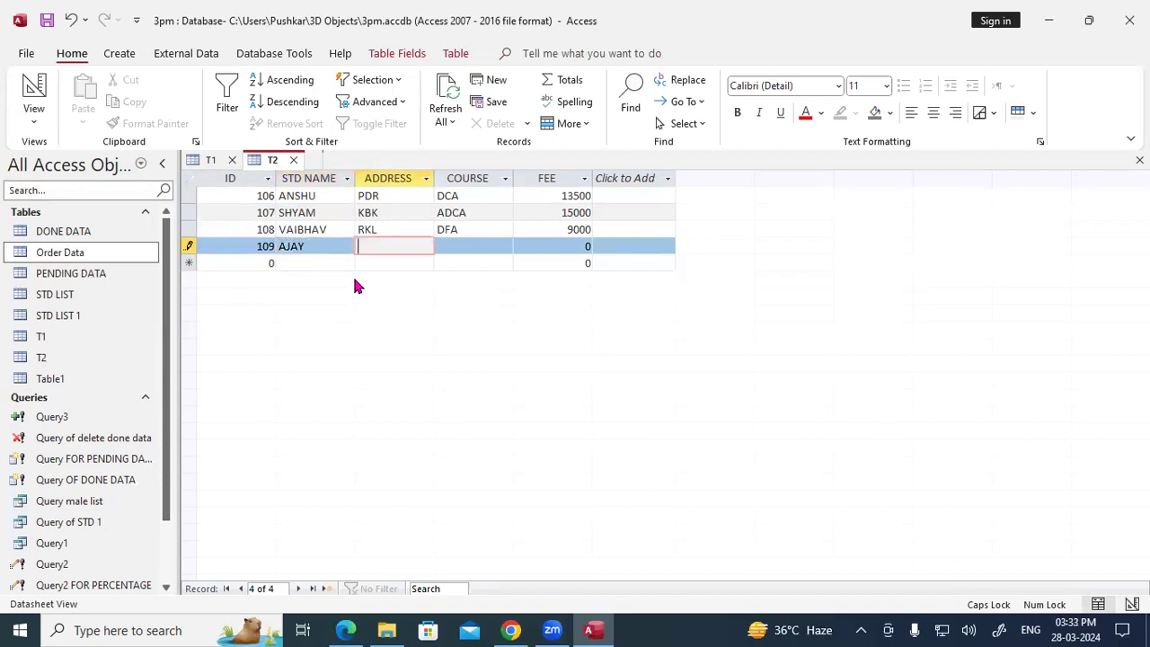
type("BHR")
key("Tab")
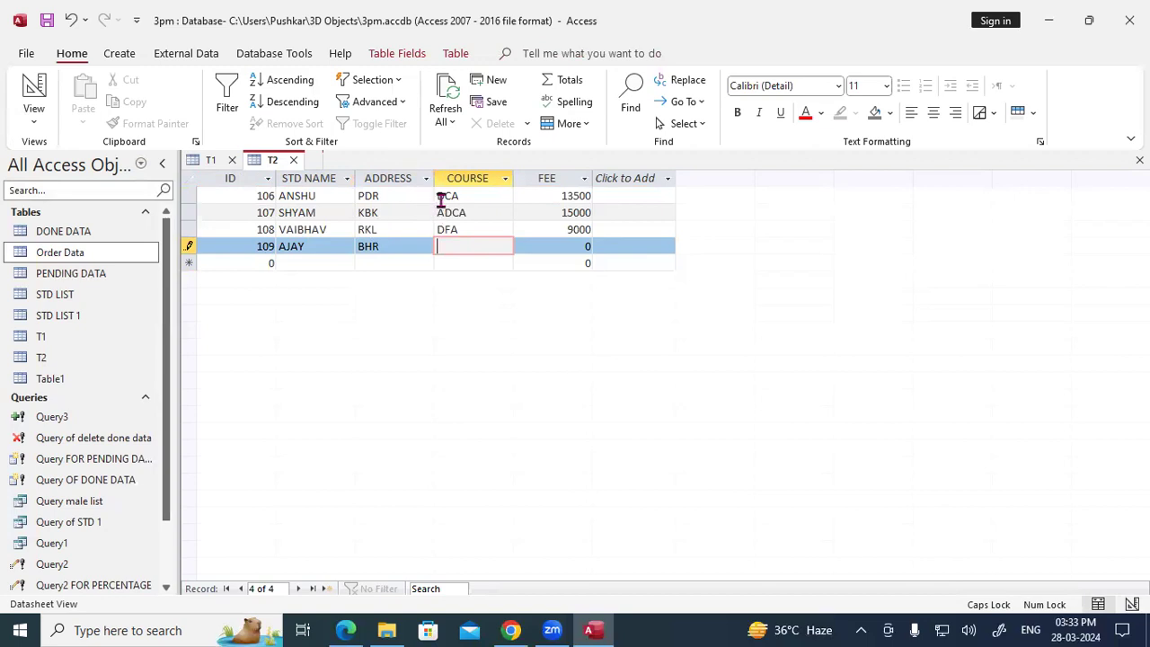
double_click(367, 246)
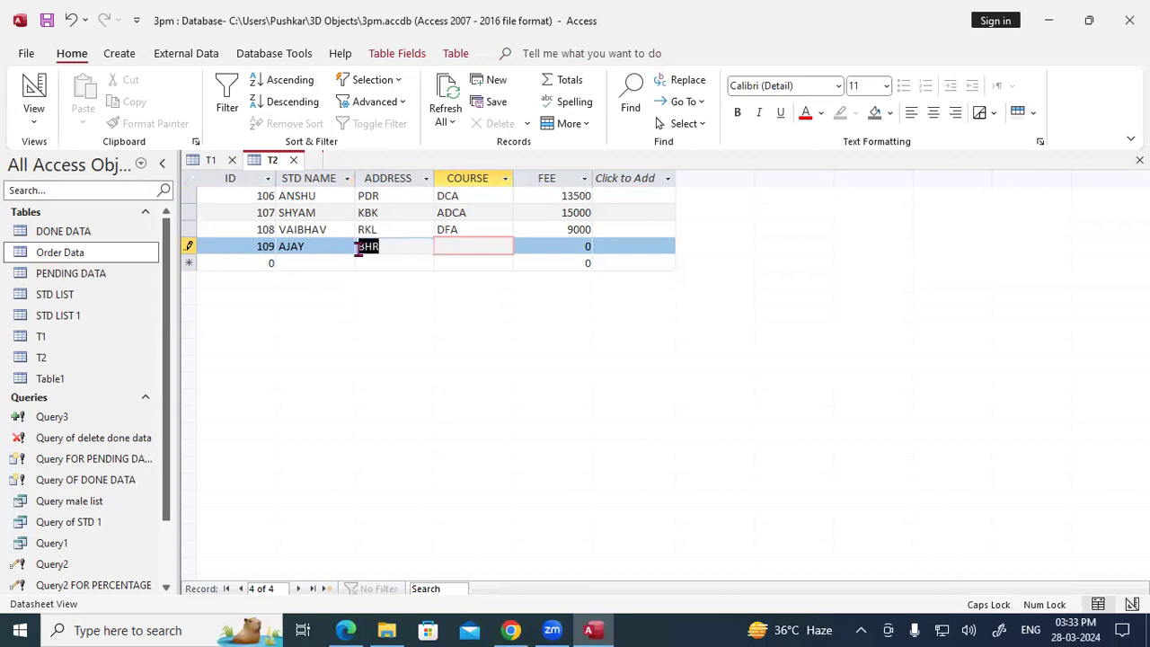
left_click(477, 246)
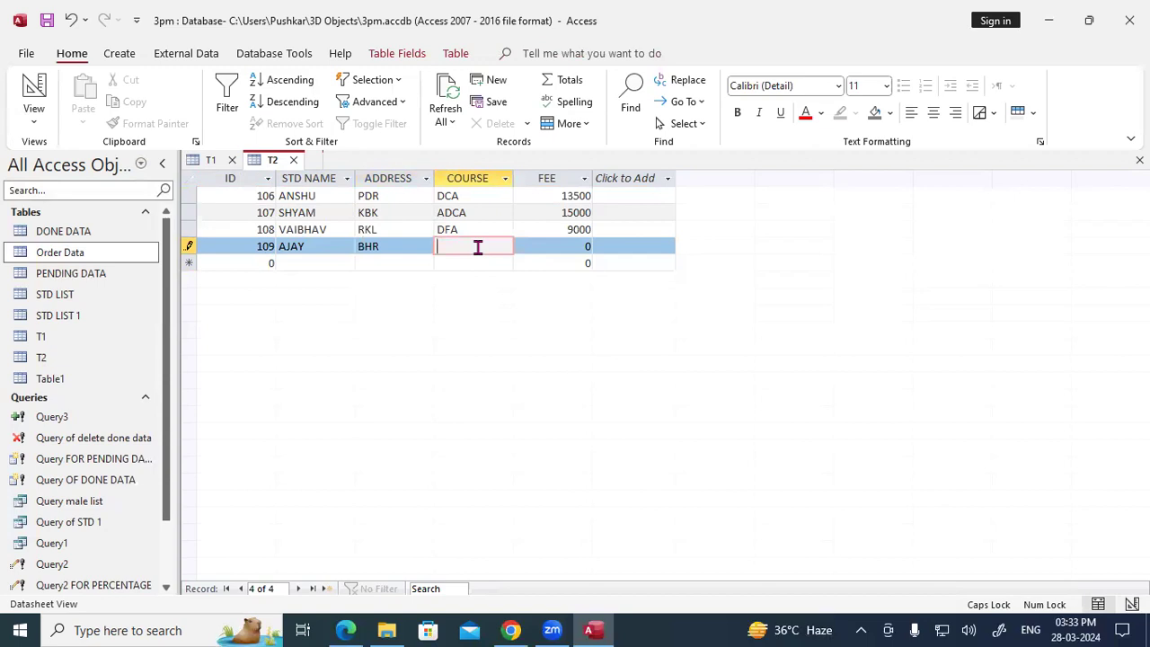
type("D")
key("BackSpace")
type("CCC")
key("Tab")
type("5000")
key("Tab")
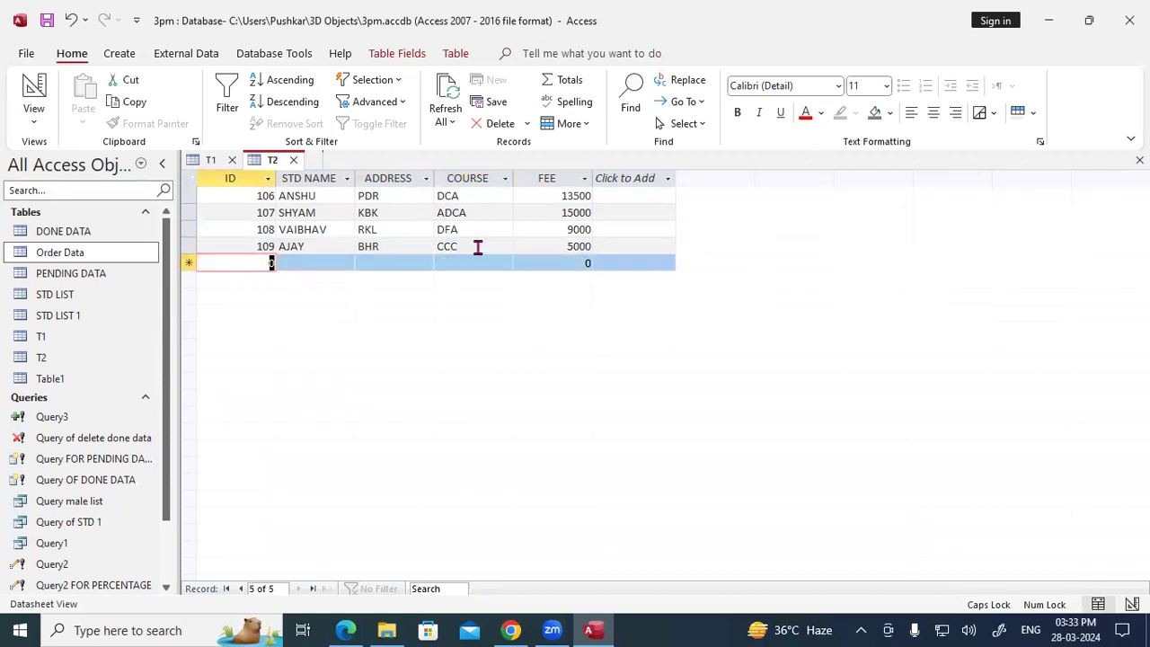
Step: Enter the fifth T2 record with ID 110, the student's name and address, course OM and fee 4500
type("11")
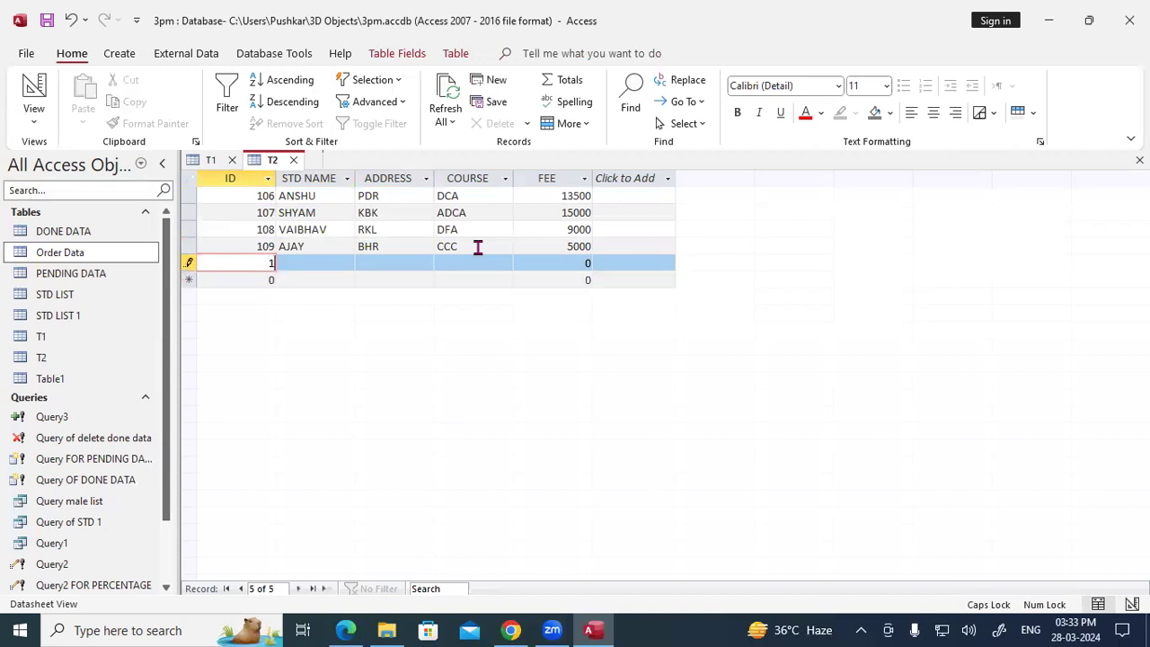
key("BackSpace")
type("10")
key("Tab")
type("SUMIT")
key("Tab")
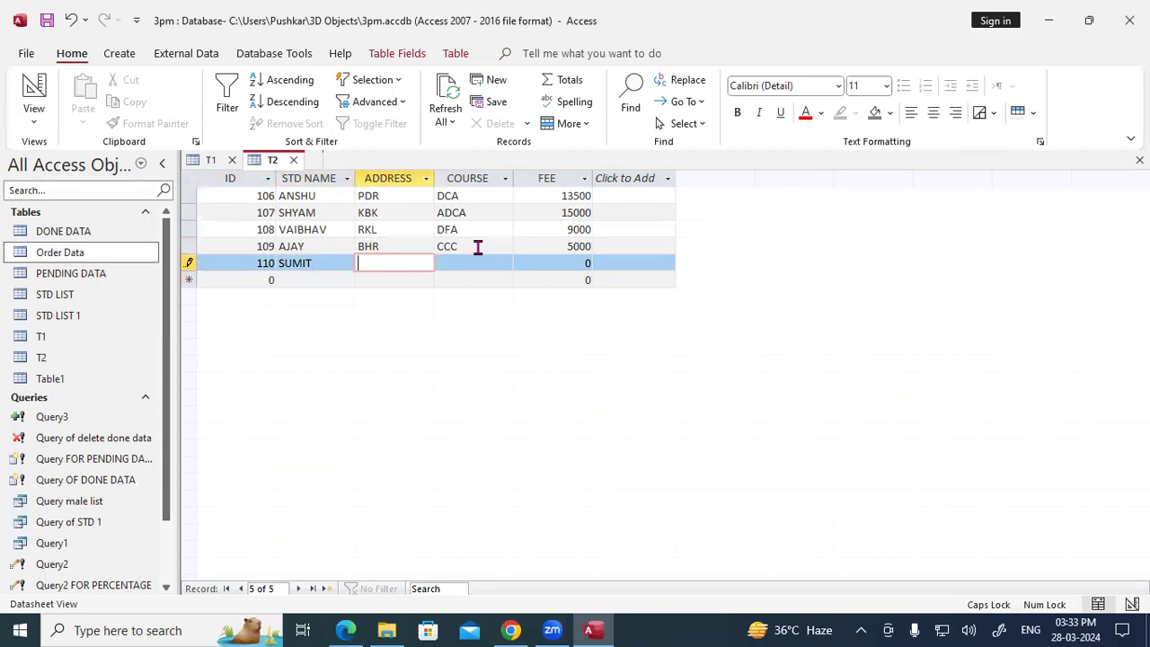
type("PDR")
key("Tab")
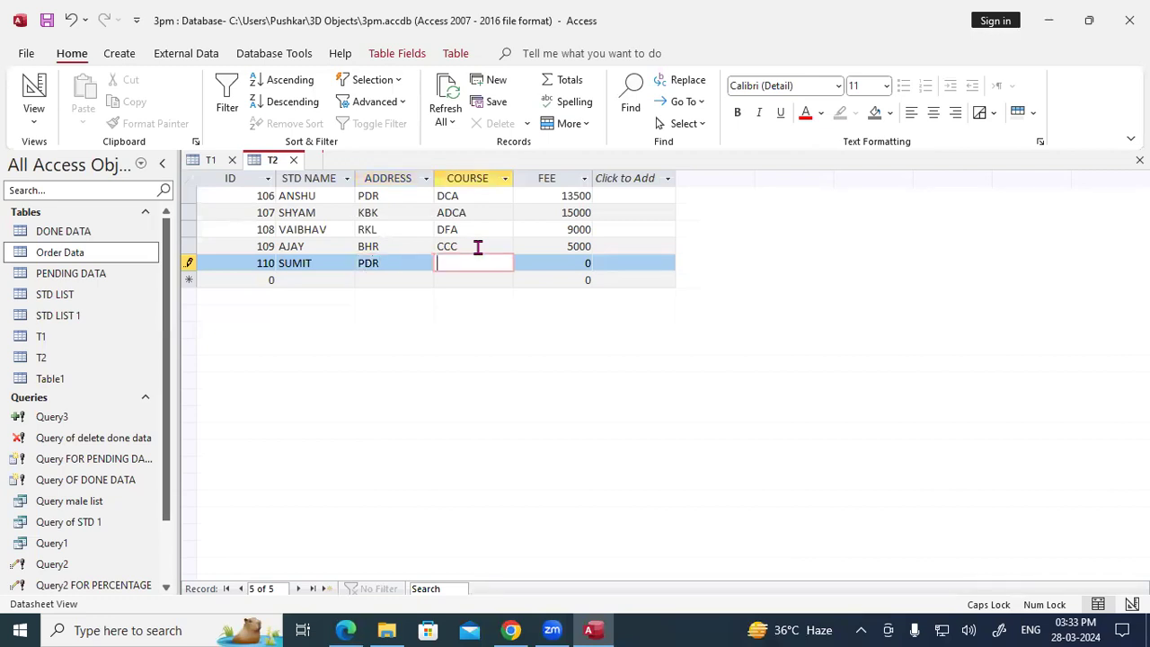
type("OM")
key("Tab")
type("4500")
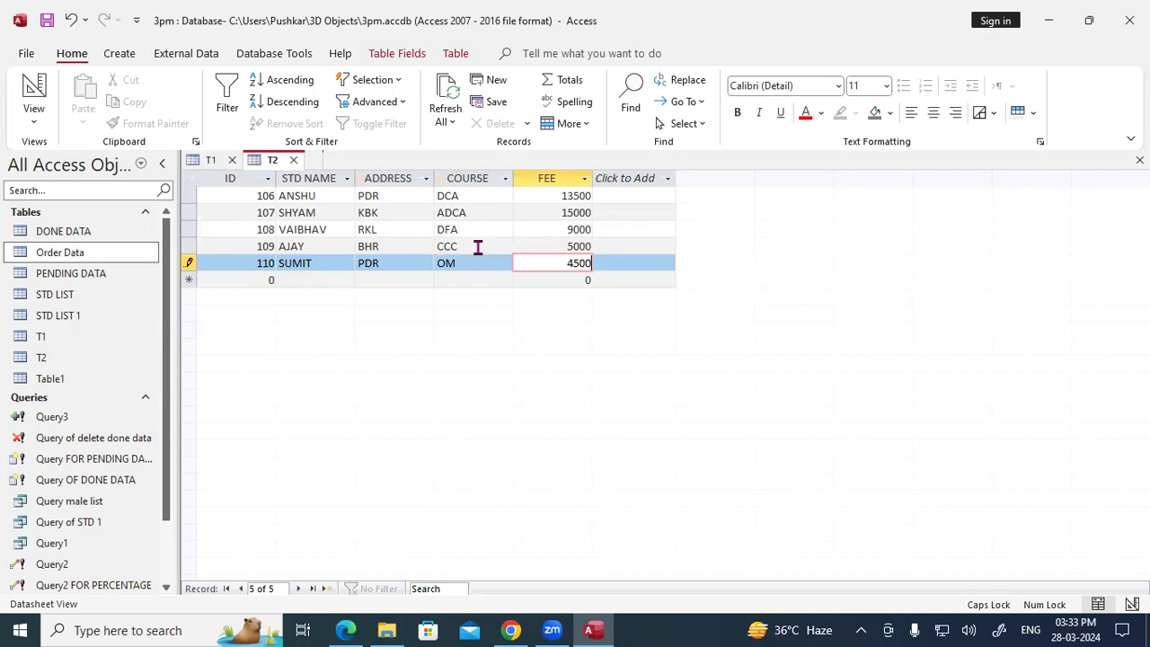
key("Tab")
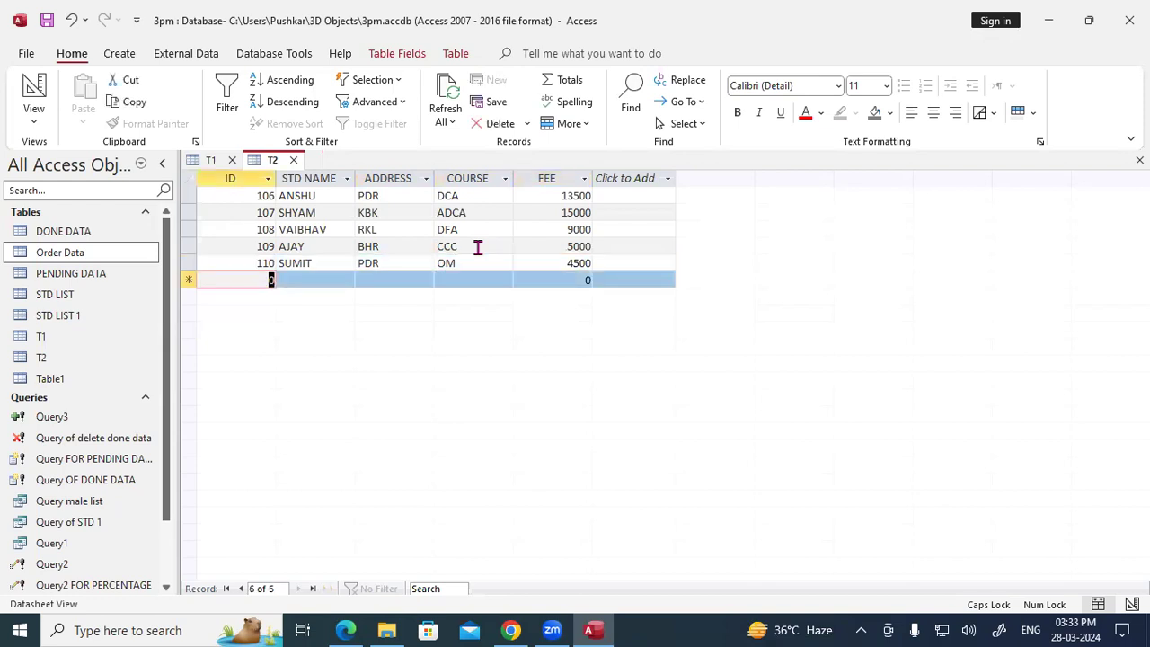
Step: Enter the sixth T2 record with ID 111, the student's name and address, course TYPING and fee 1500
type("11")
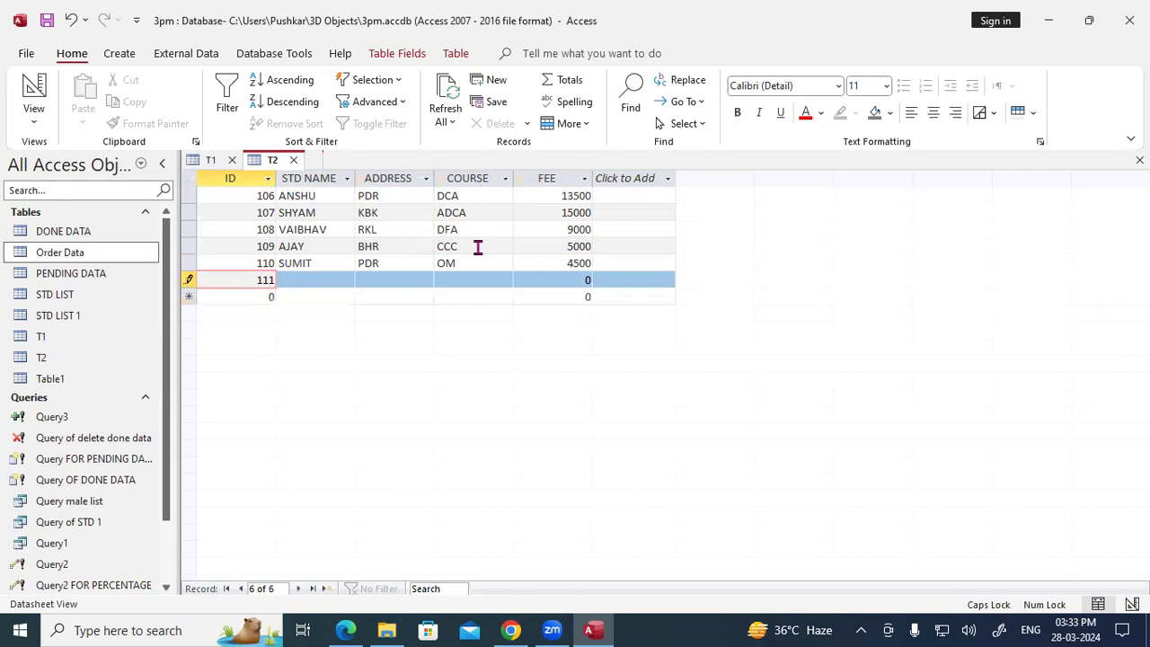
type("1")
key("Tab")
type("AJ")
key("Tab")
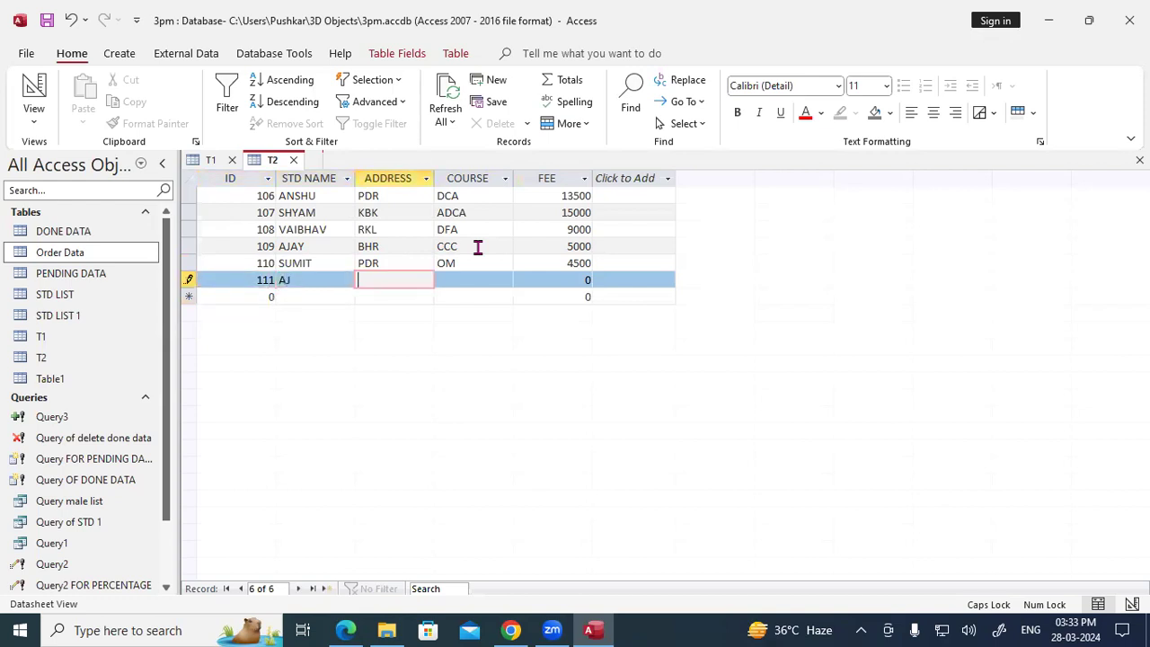
type("DLH")
key("Tab")
type("T")
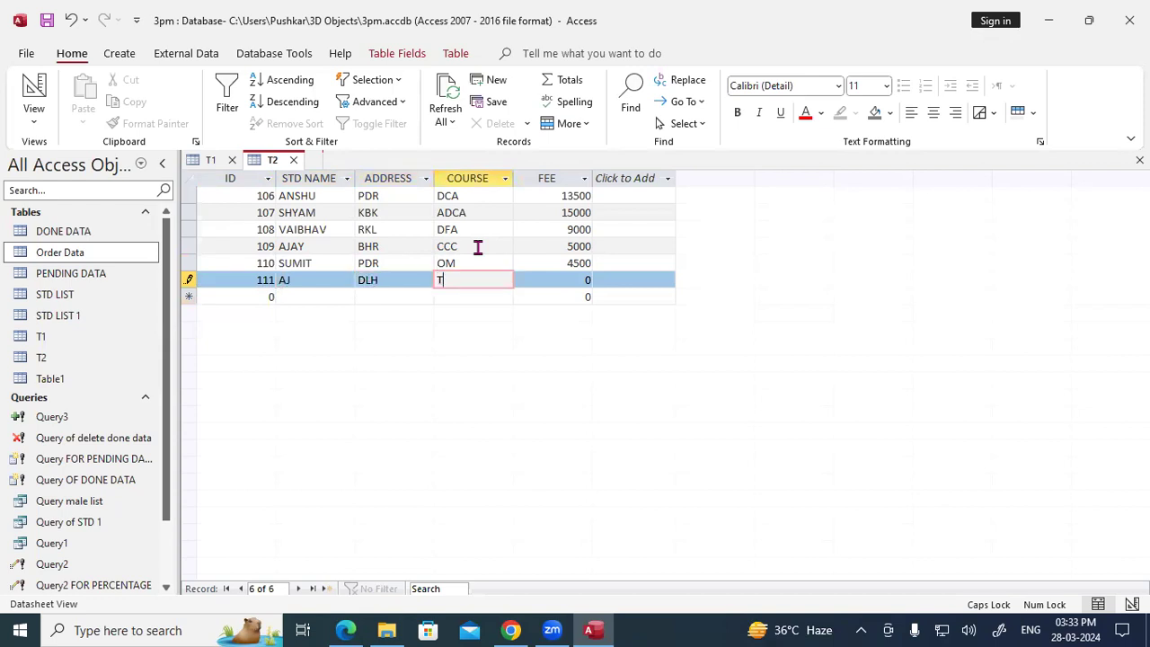
type("YPING")
key("Tab")
type("1500")
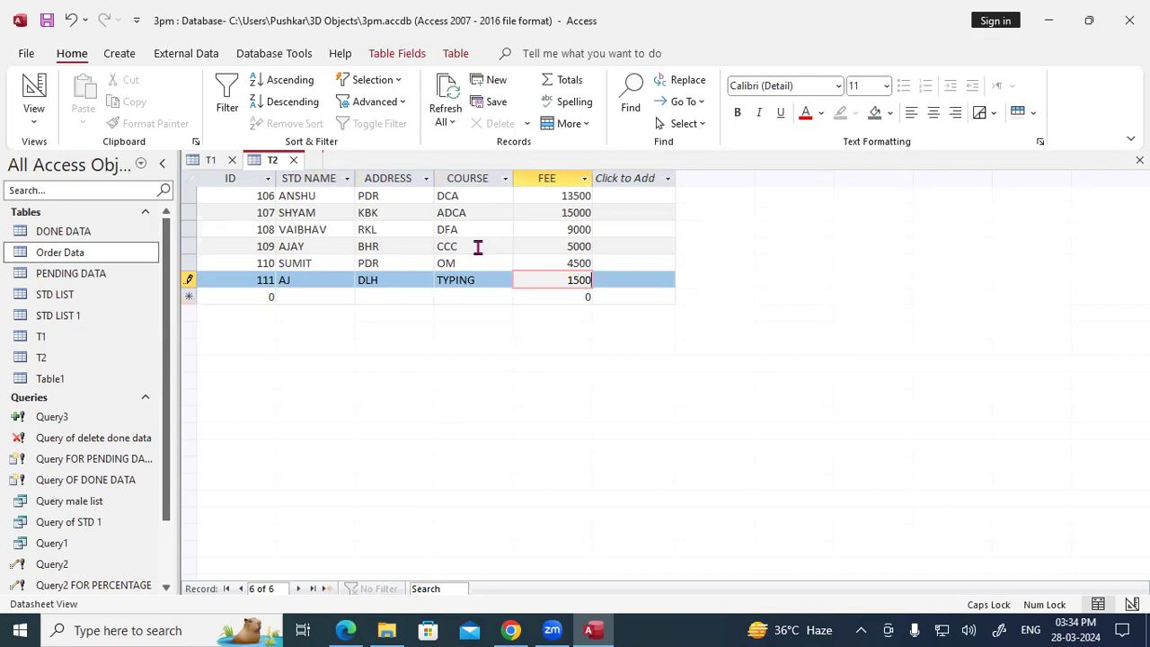
Step: Save table T2 and close all open tables
right_click(268, 158)
left_click(310, 165)
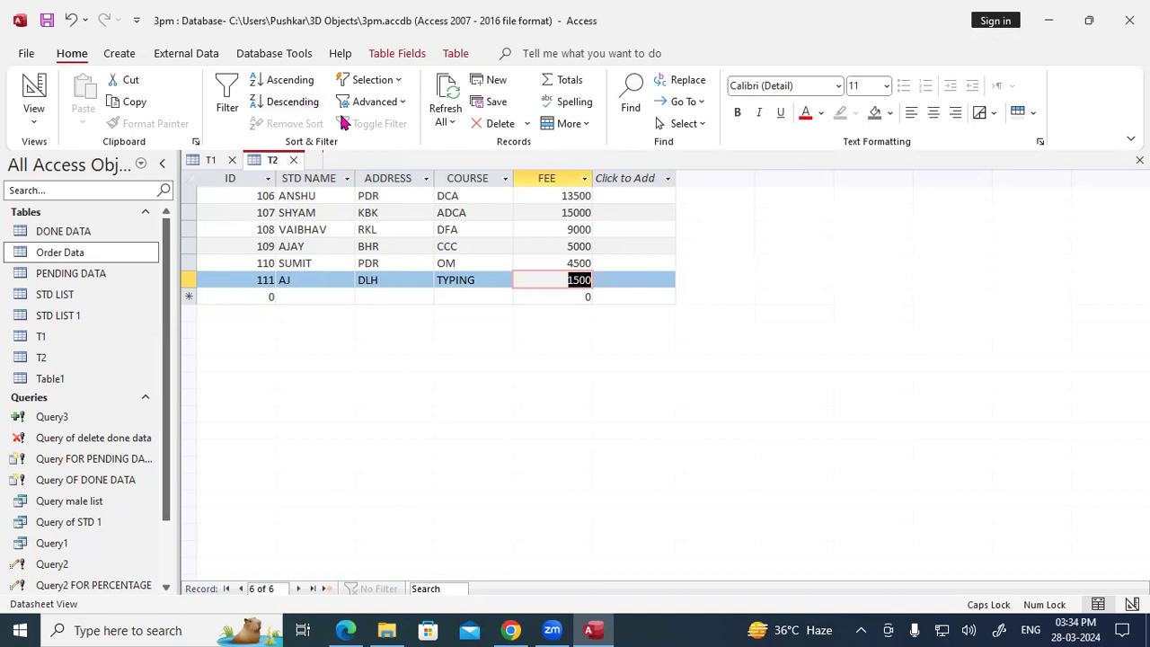
right_click(218, 162)
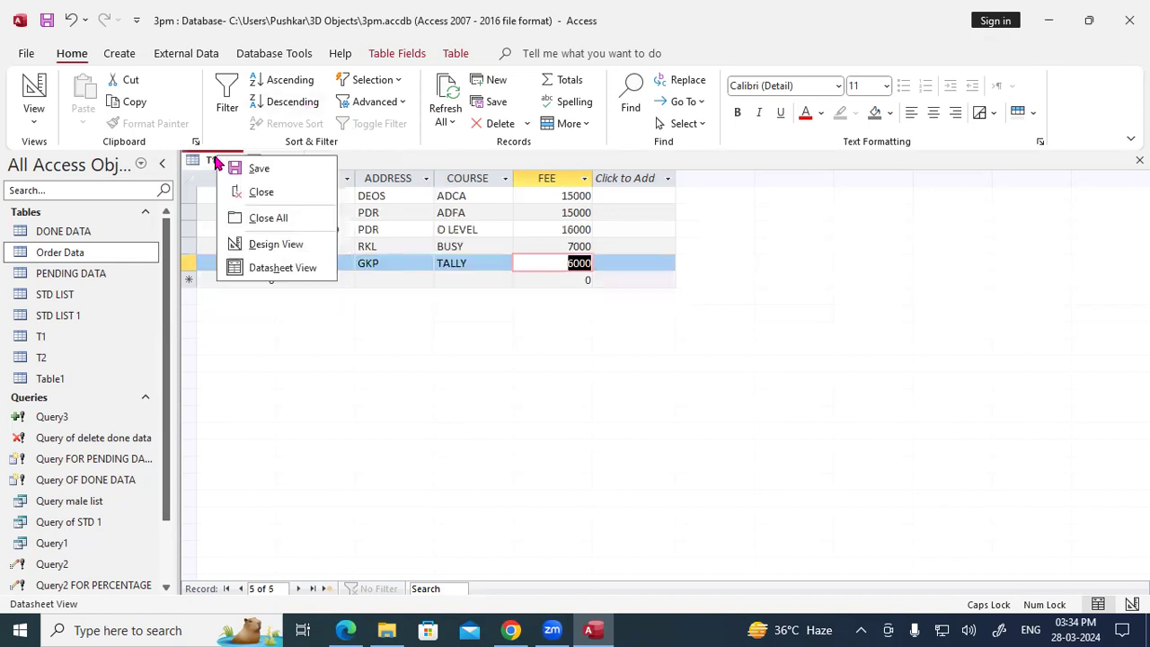
left_click(252, 218)
Step: Create a new query in Design View from table T1 with the ID, STD NAME, ADDRESS, COURSE and FEE fields
left_click(130, 56)
left_click(279, 100)
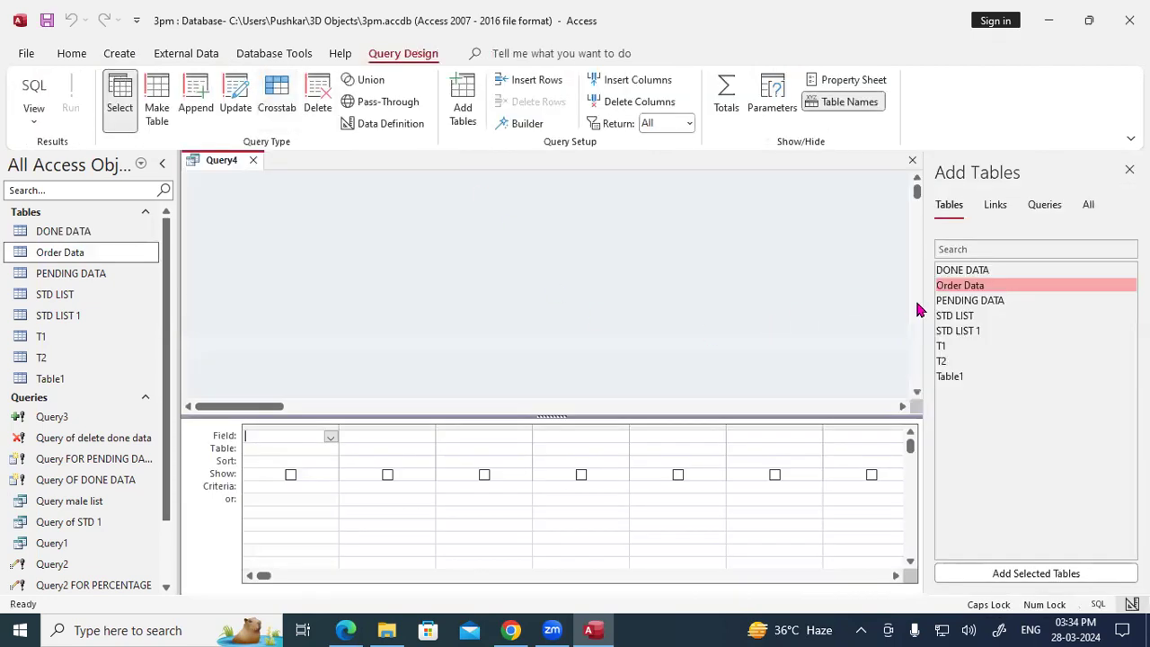
left_click(951, 348)
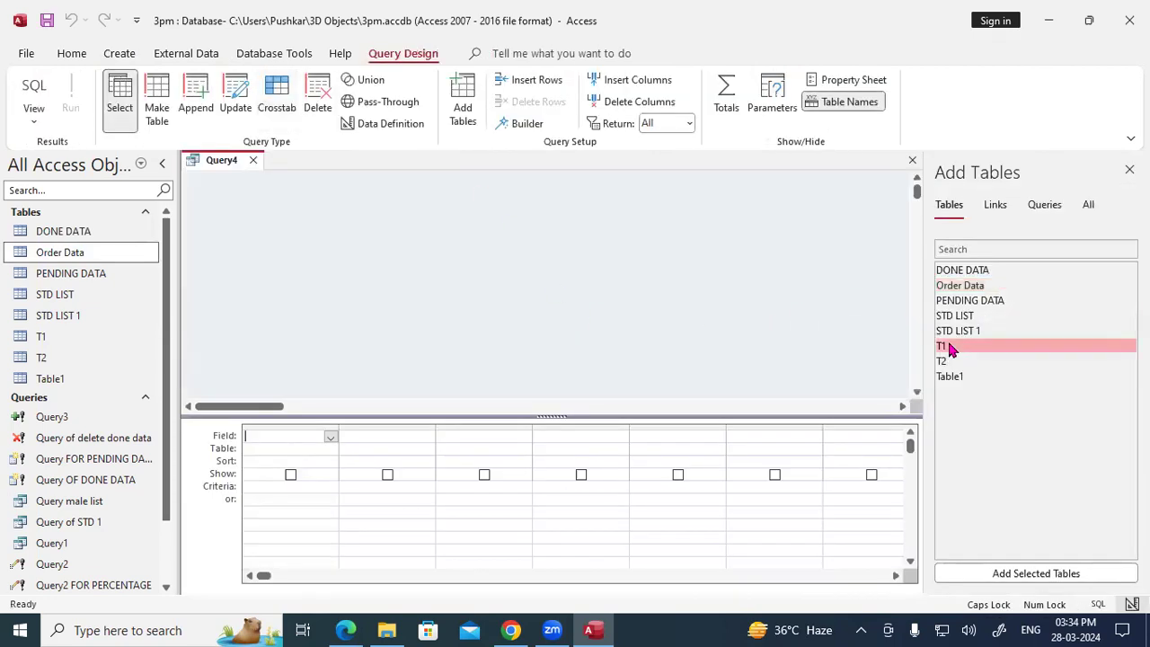
left_click(1021, 574)
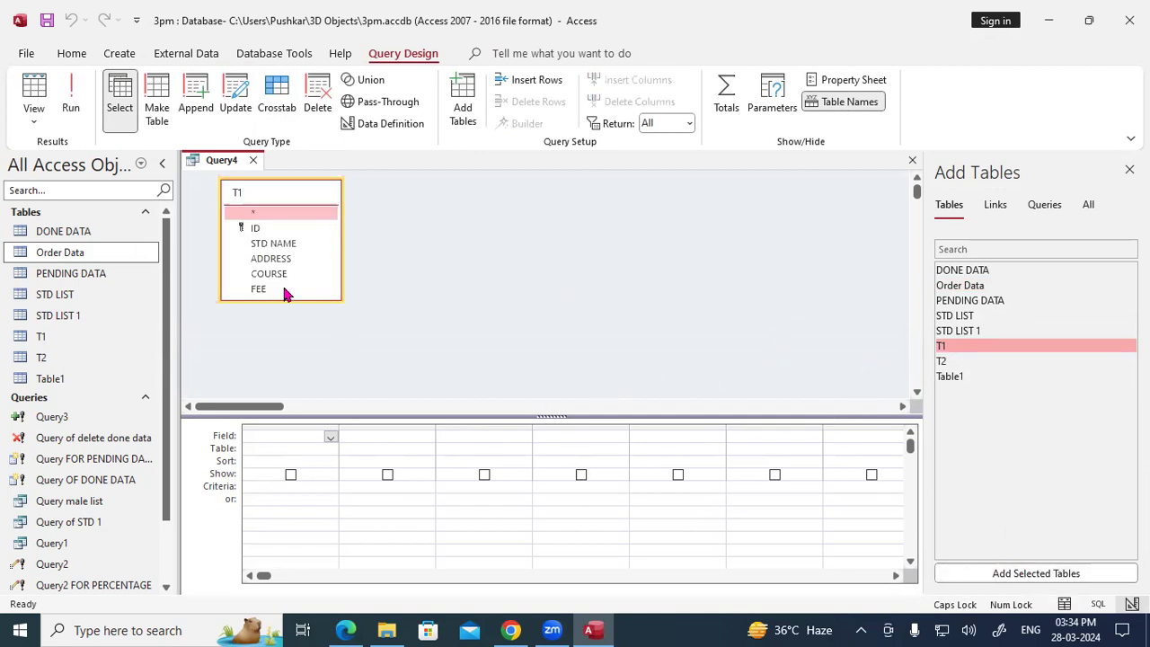
double_click(275, 192)
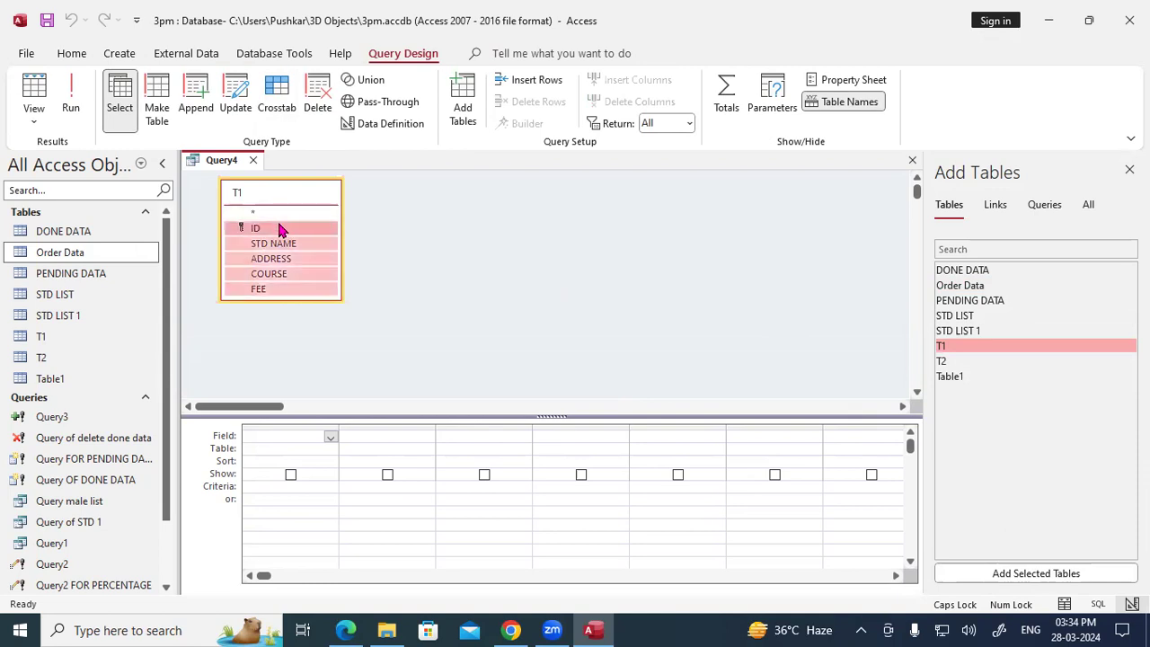
left_click_drag(244, 227, 313, 435)
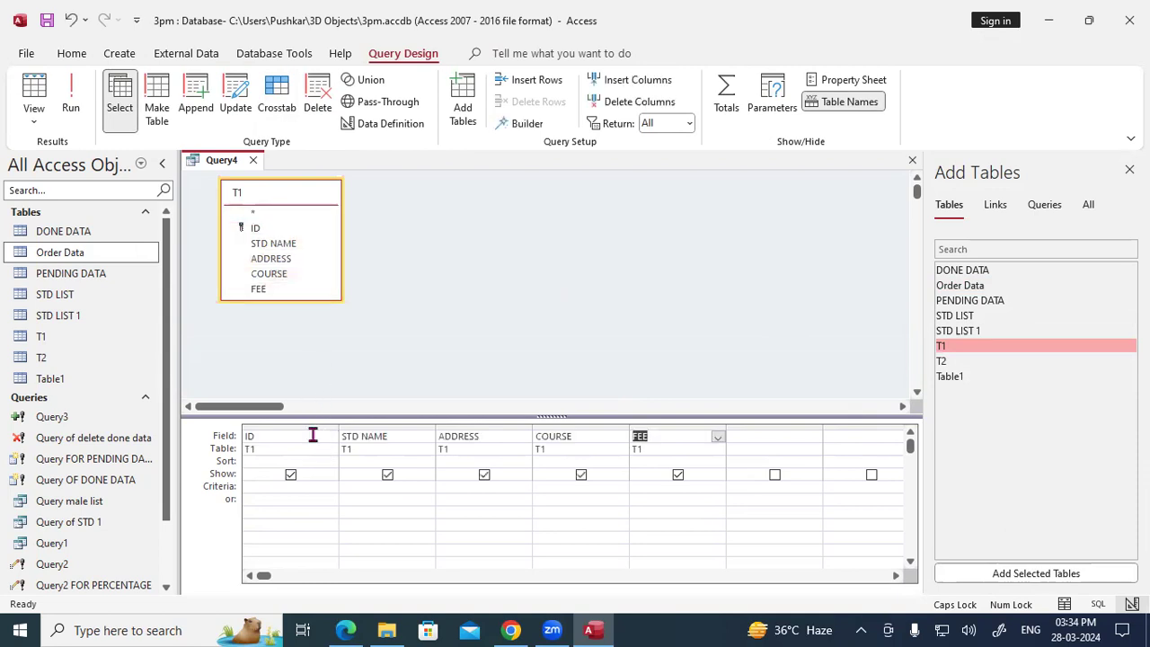
Step: Make the query an append query targeting table T2 in the current database and run it, accepting the append
left_click(197, 113)
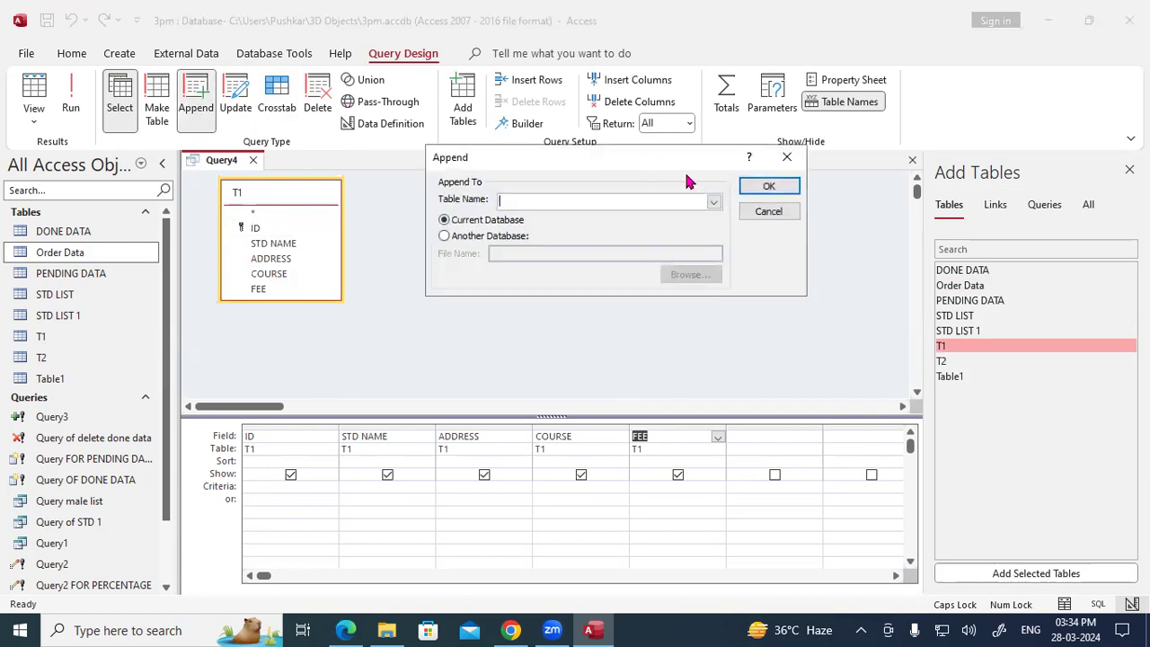
left_click(714, 203)
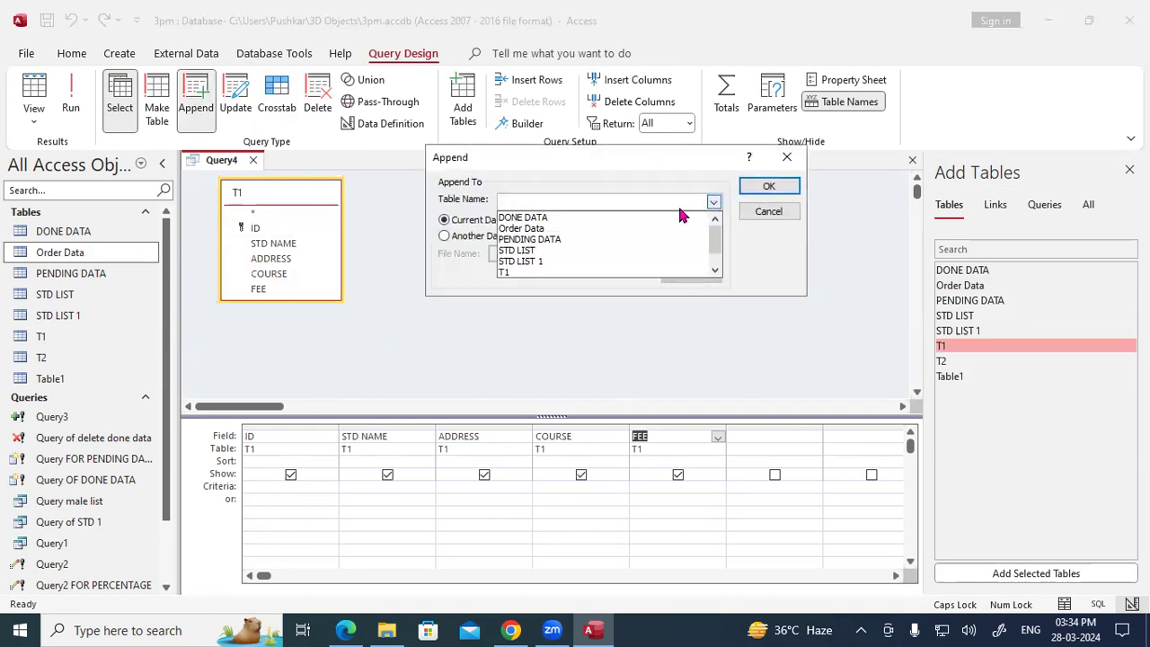
left_click(716, 273)
left_click(579, 271)
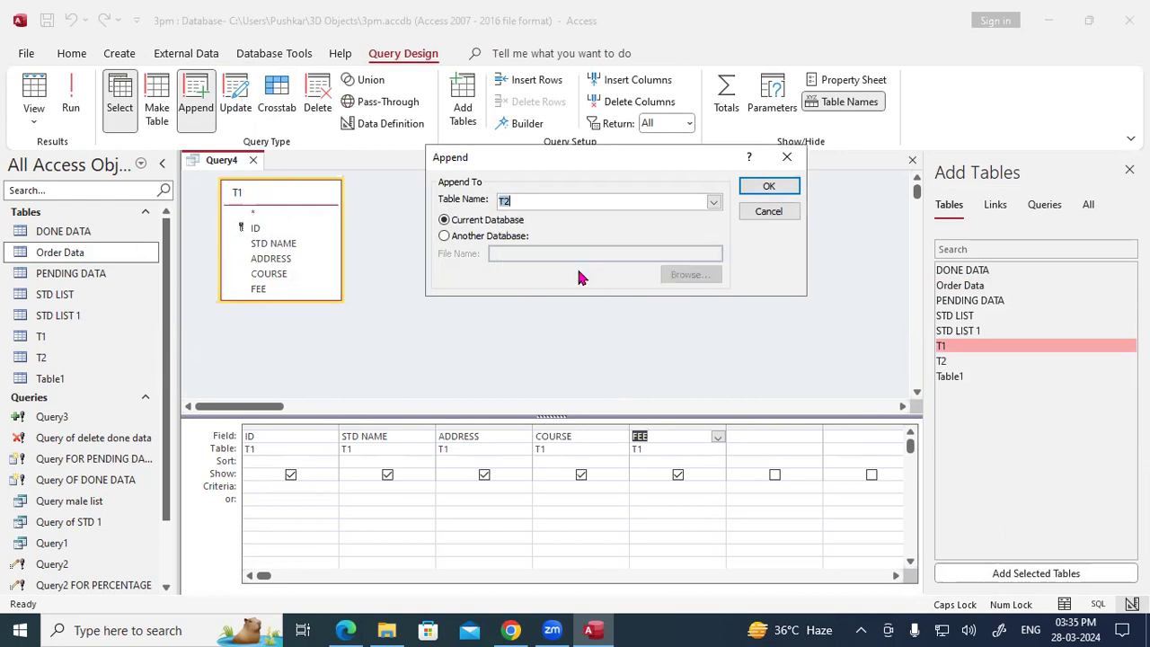
left_click(751, 191)
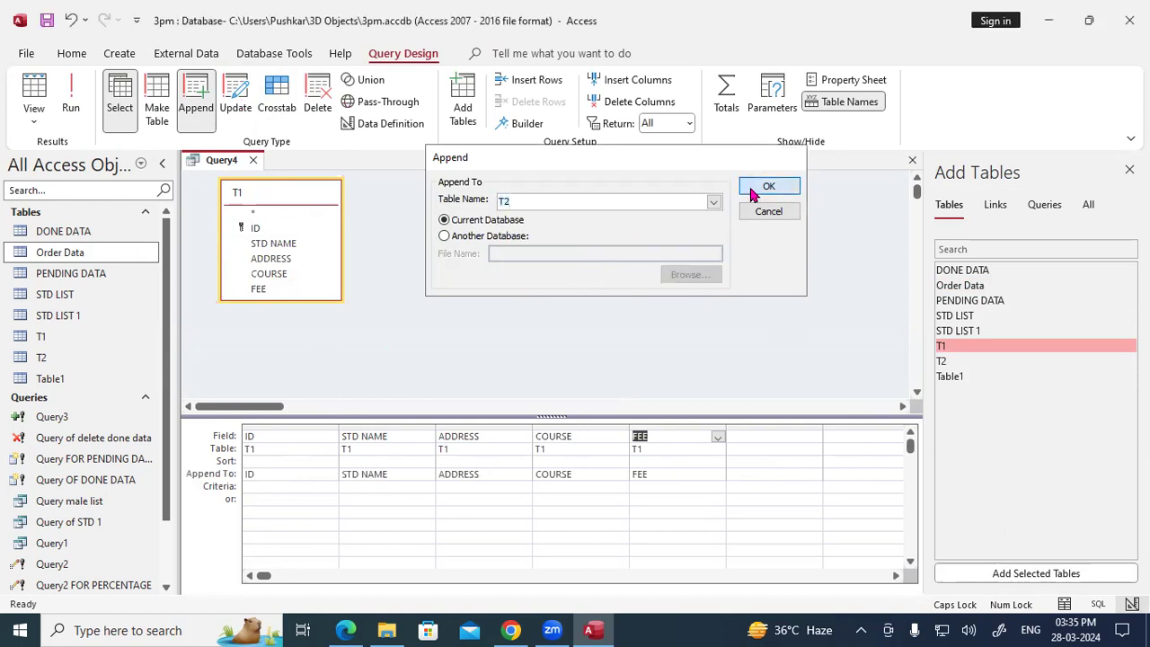
left_click(75, 99)
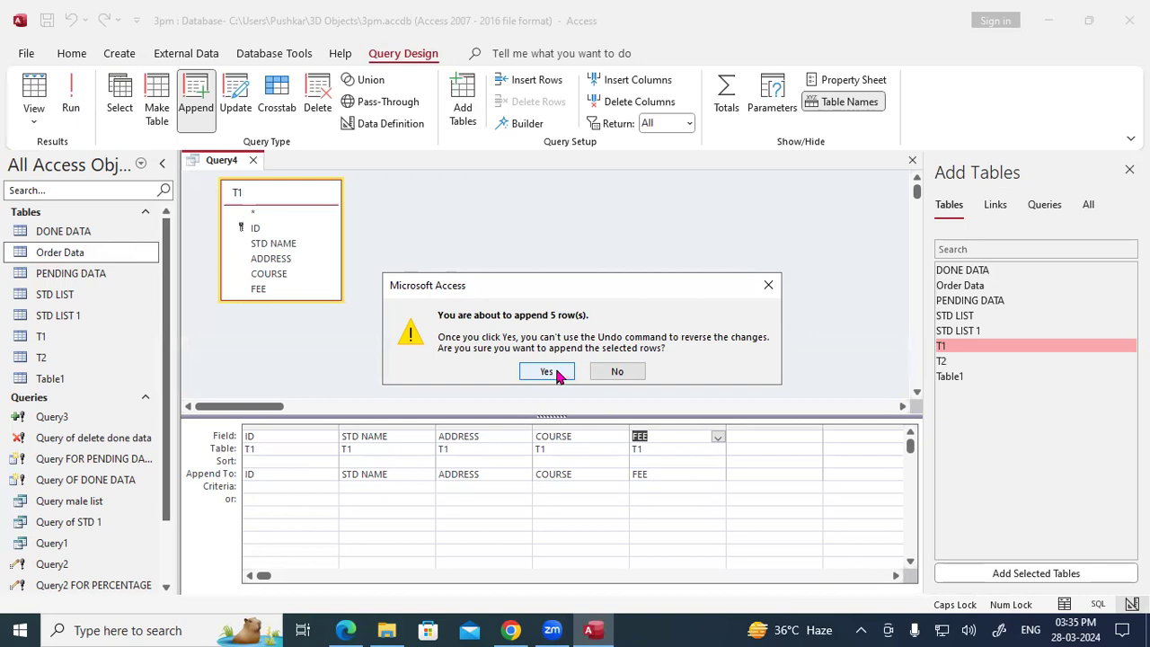
left_click(557, 374)
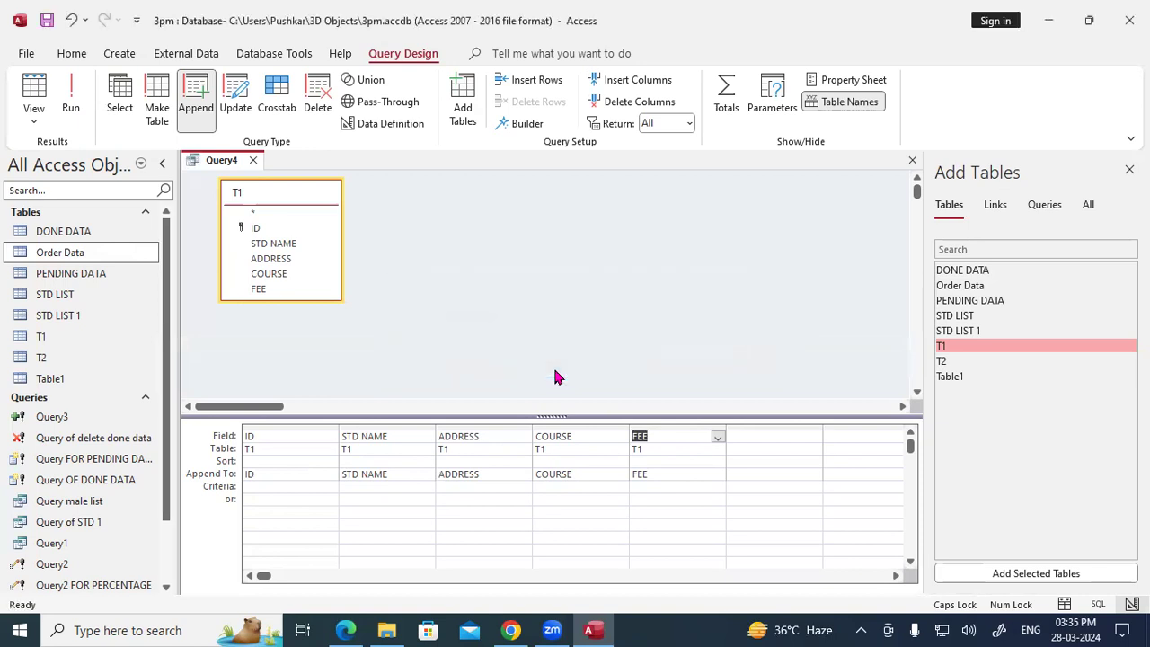
Step: Save the append query as "Query APPEND T1 & T2" and close it
right_click(230, 164)
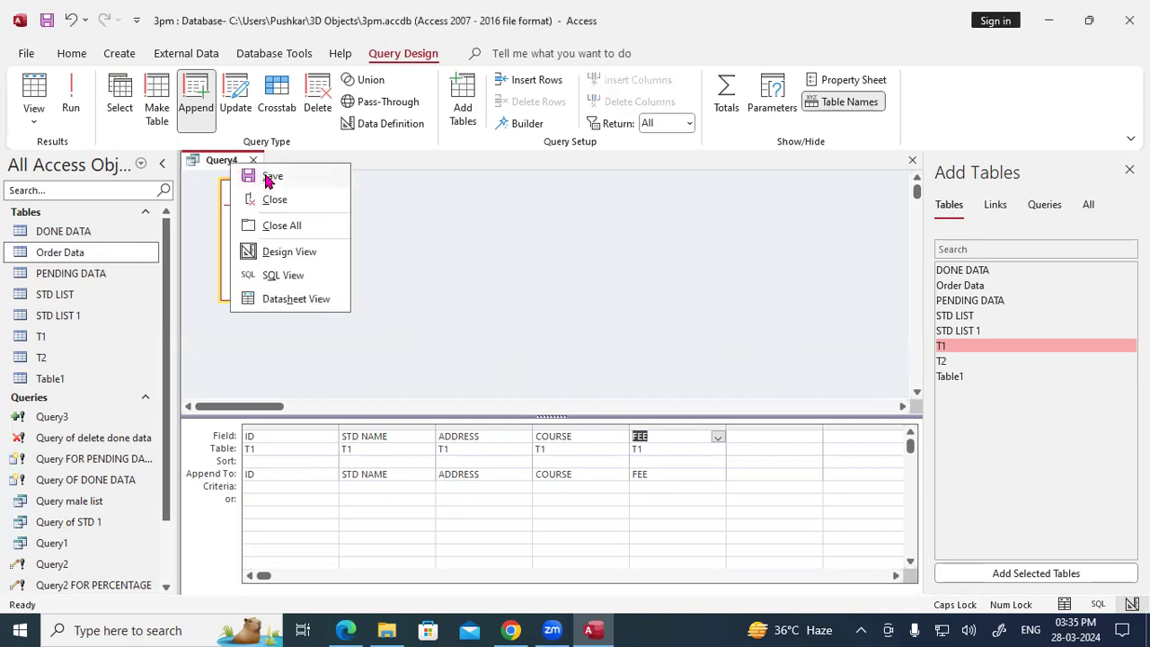
left_click(269, 177)
left_click(514, 225)
key("BackSpace")
type("APPEND")
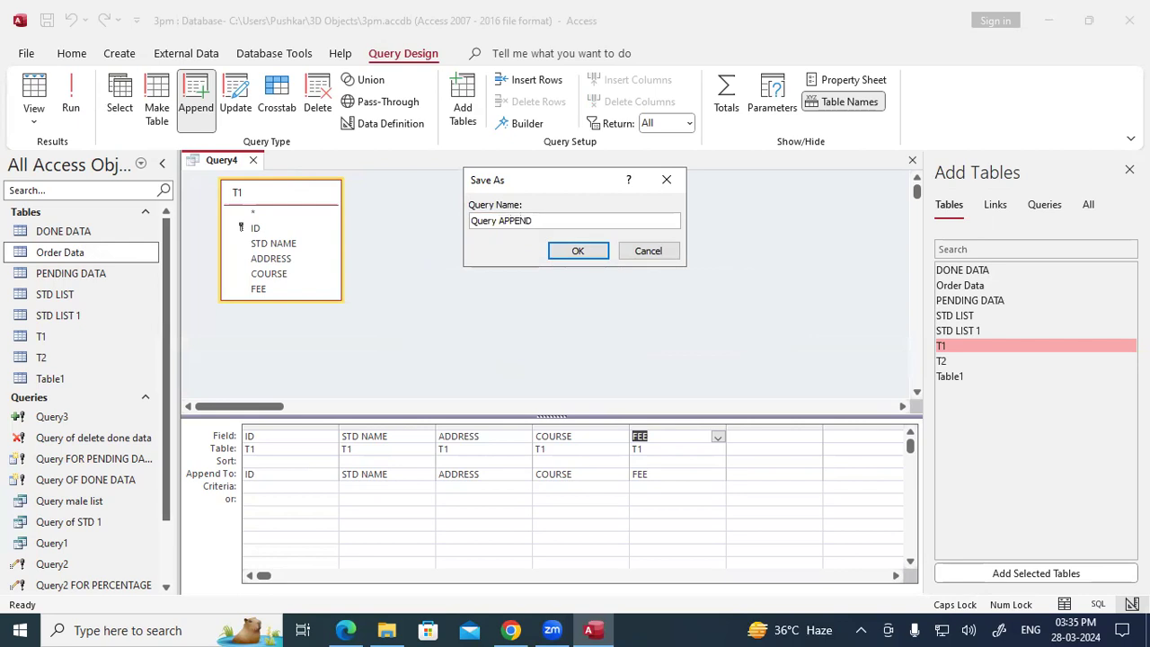
type(" T1 & T2")
left_click(579, 251)
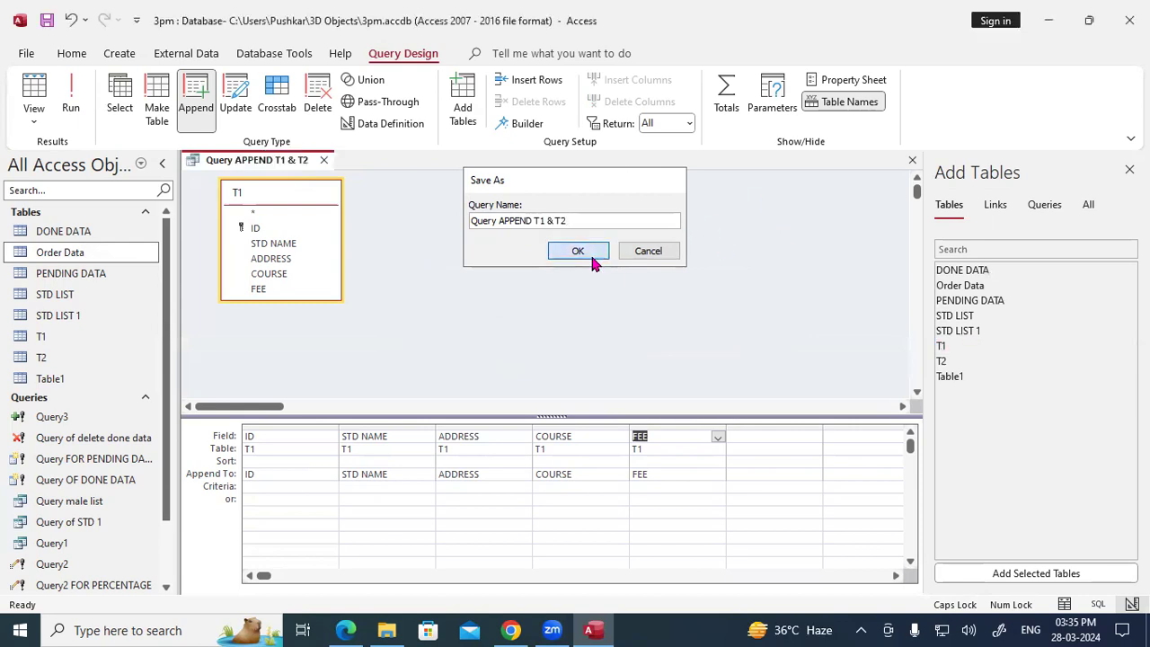
right_click(300, 167)
left_click(339, 202)
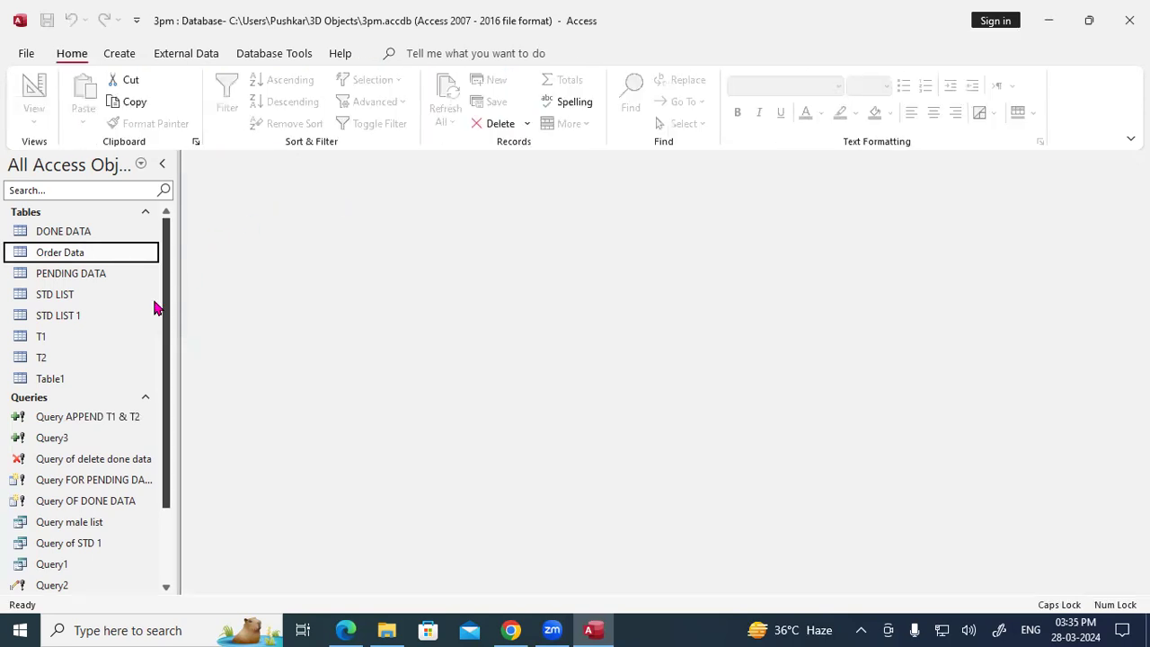
Step: Open tables T1 and T2 to check the appended records in T2, and close both tables
double_click(68, 334)
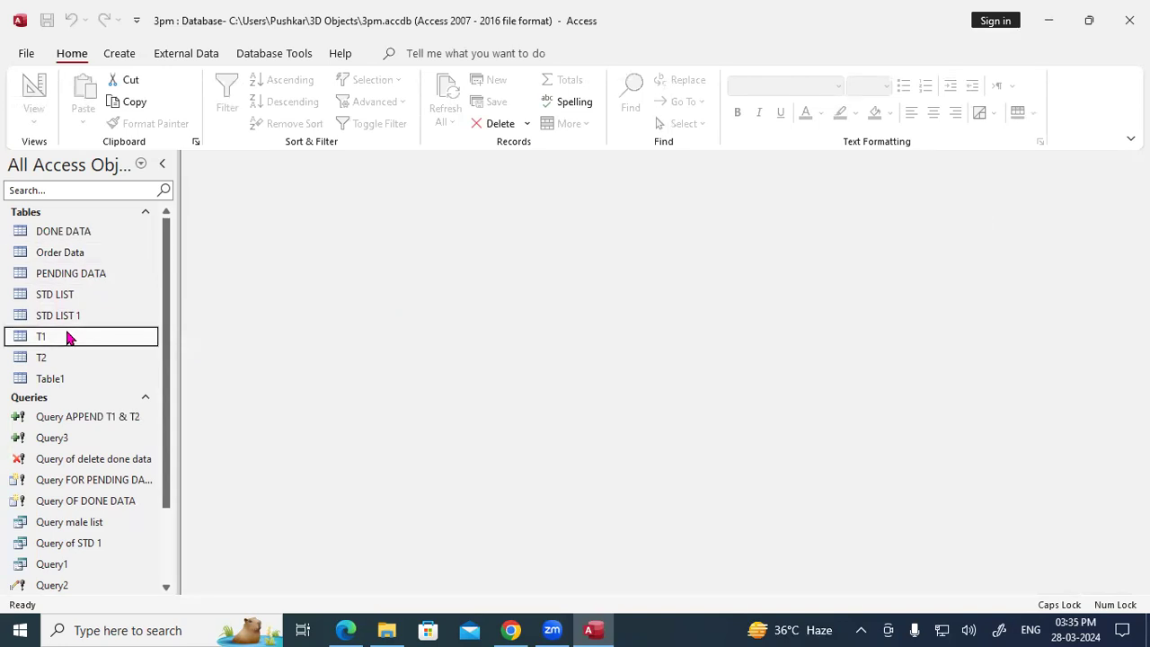
double_click(43, 359)
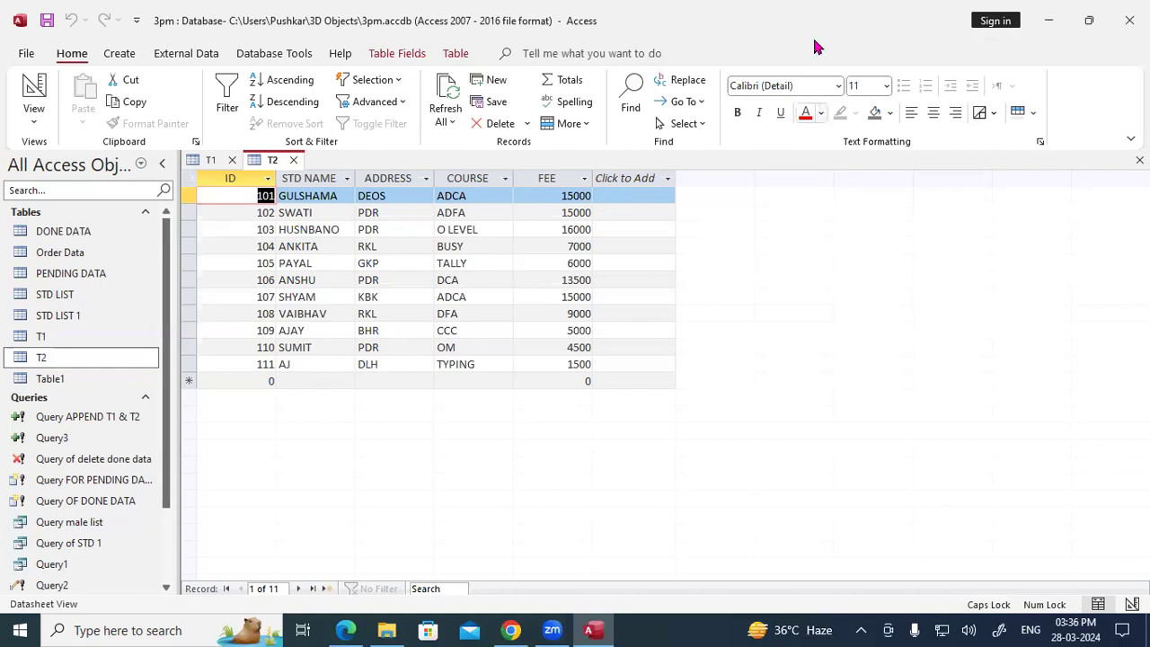
key("ctrl+w")
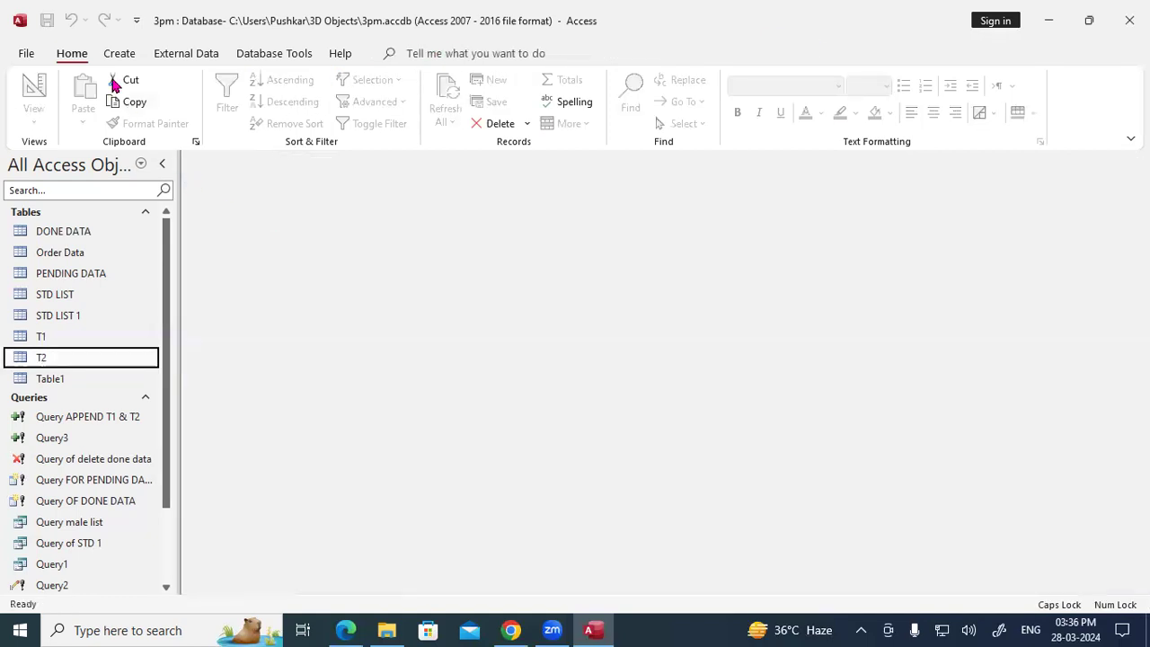
Step: Create a new query in Design View with all fields of the Order Data table and the STATUS criterion "DONE"
left_click(120, 53)
left_click(274, 90)
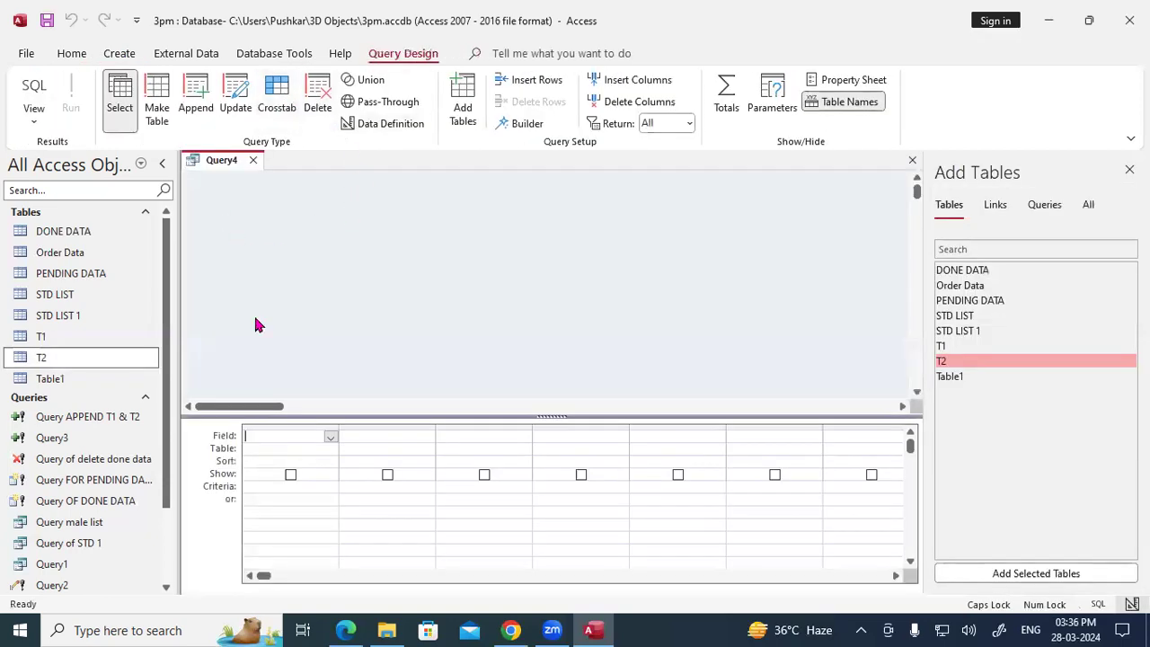
left_click(84, 257)
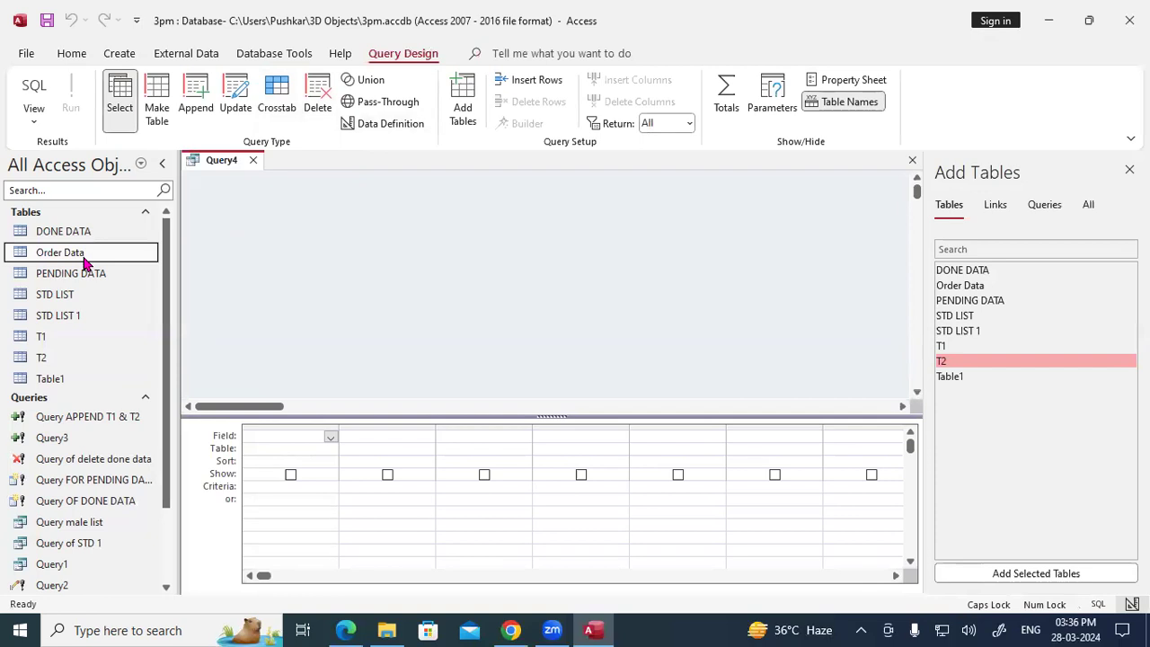
left_click(980, 288)
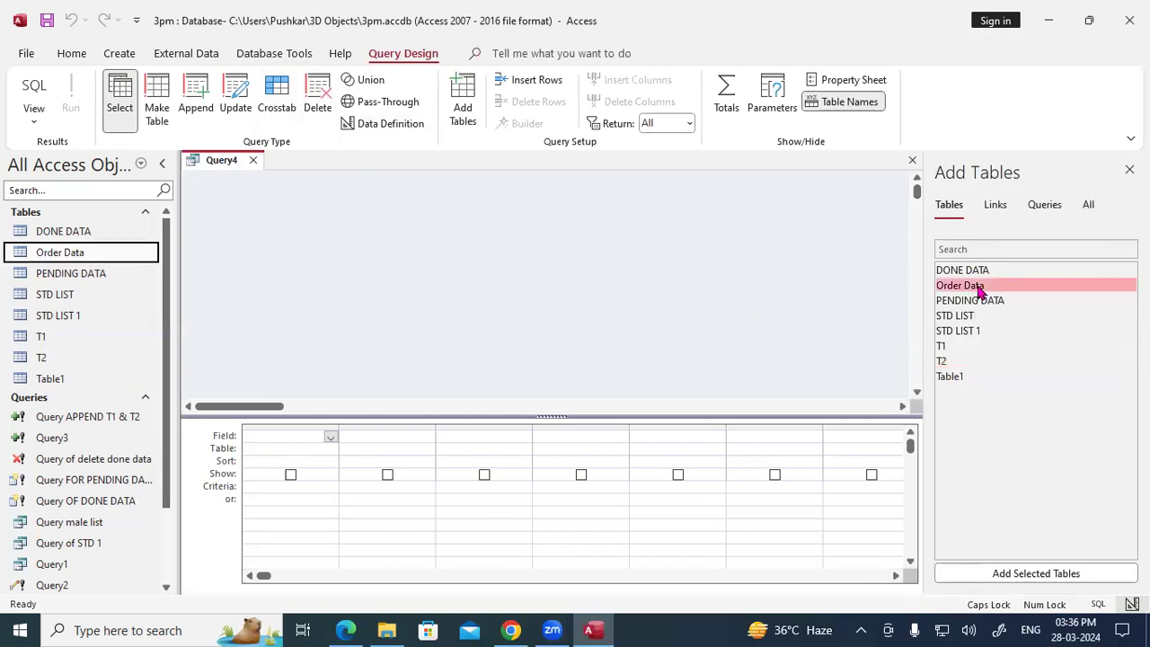
left_click(1021, 575)
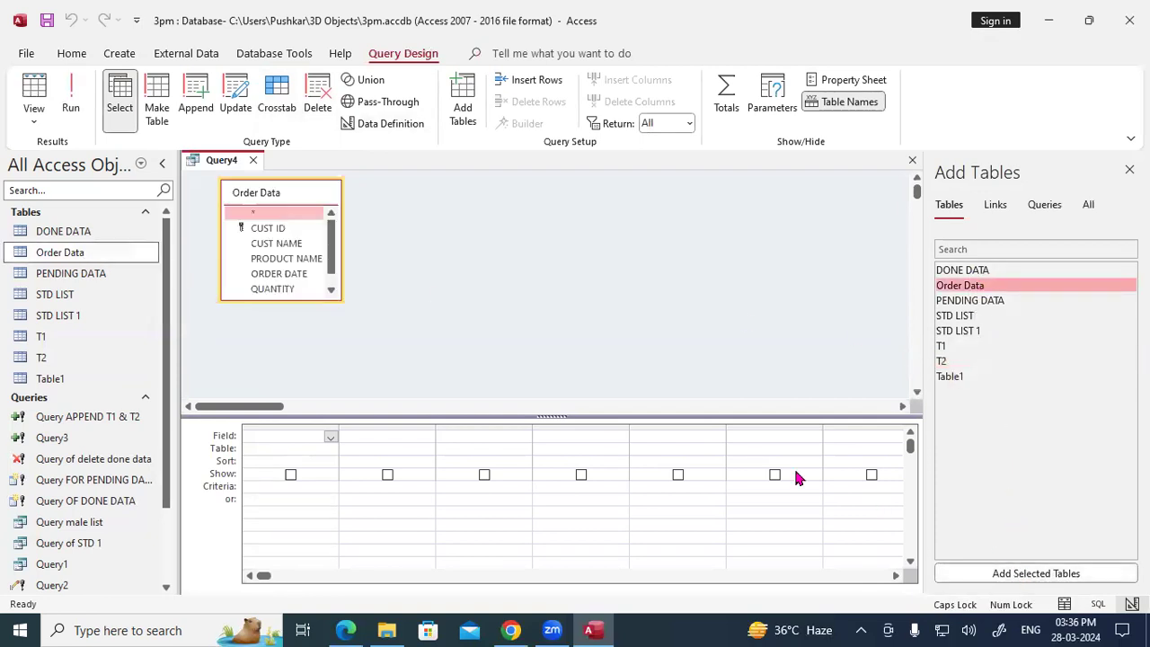
left_click(1130, 170)
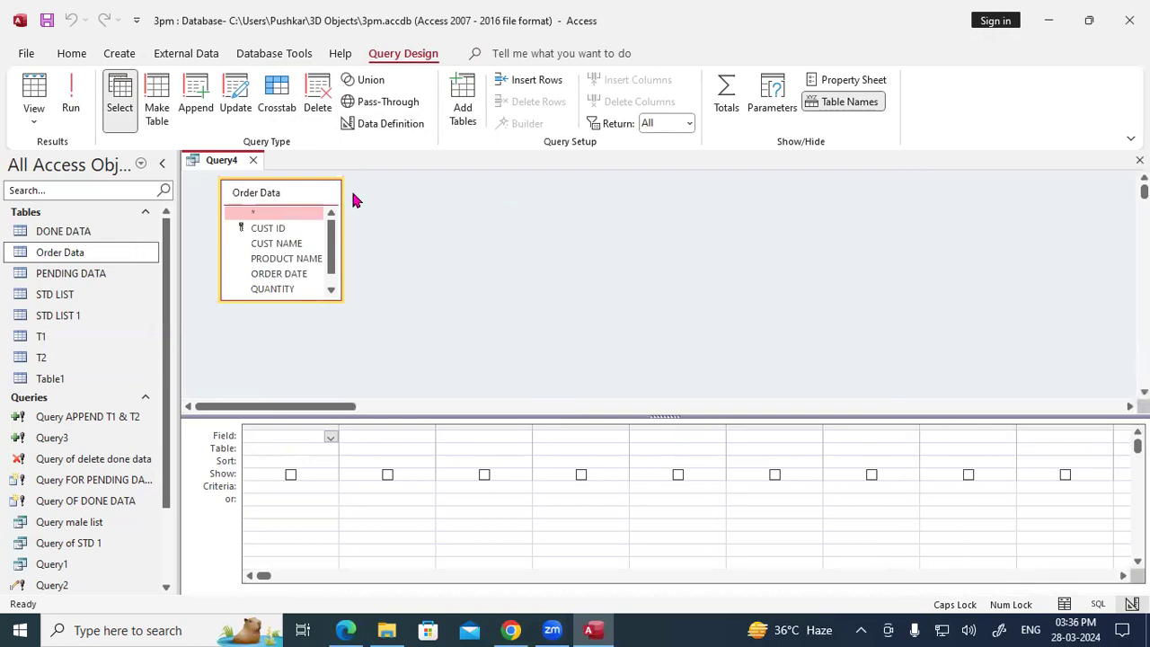
double_click(328, 199)
left_click_drag(291, 218, 313, 438)
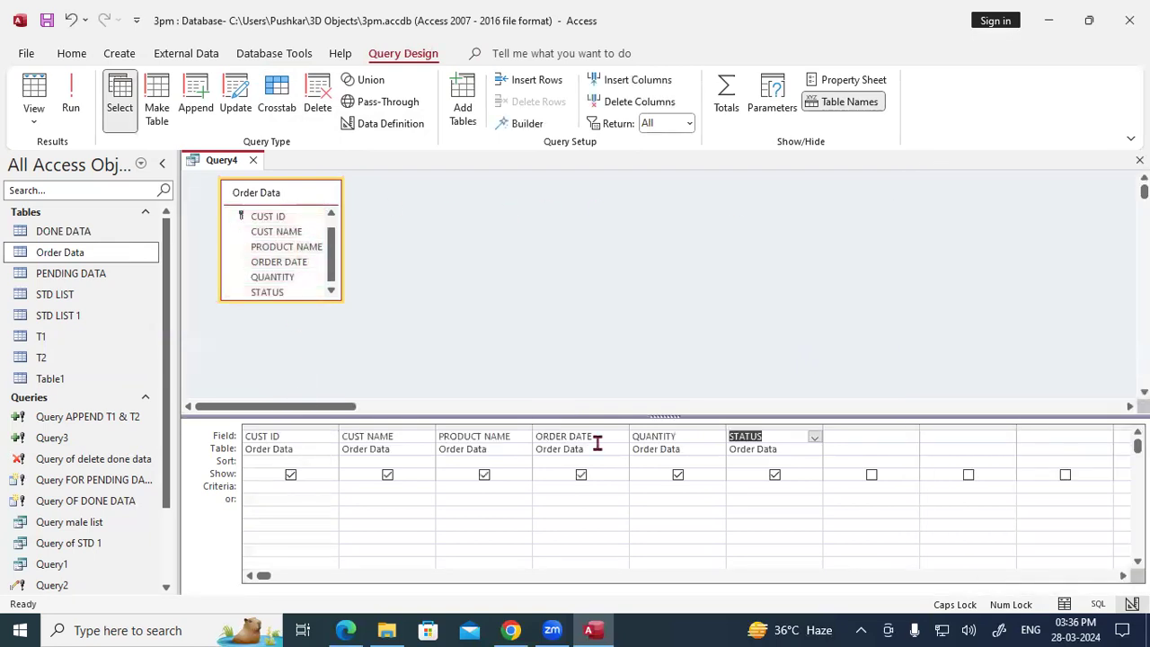
left_click(756, 486)
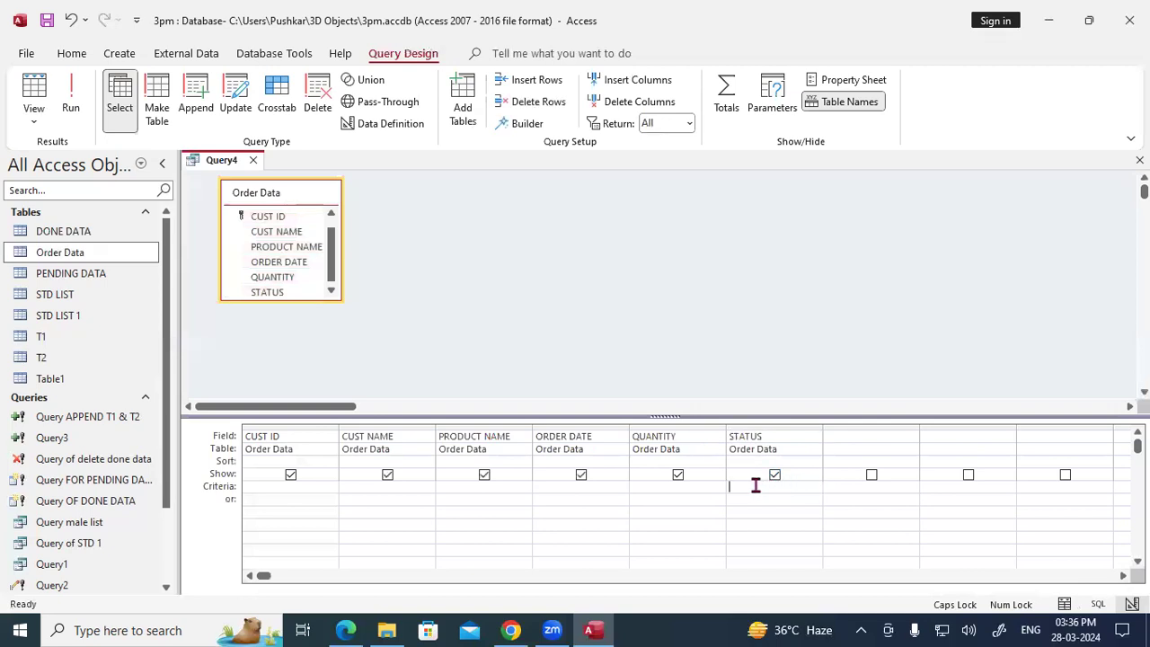
type("\"DONE")
Step: Make the query an append query targeting the DONE DATA table in the current database and run it, accepting the append
left_click(196, 110)
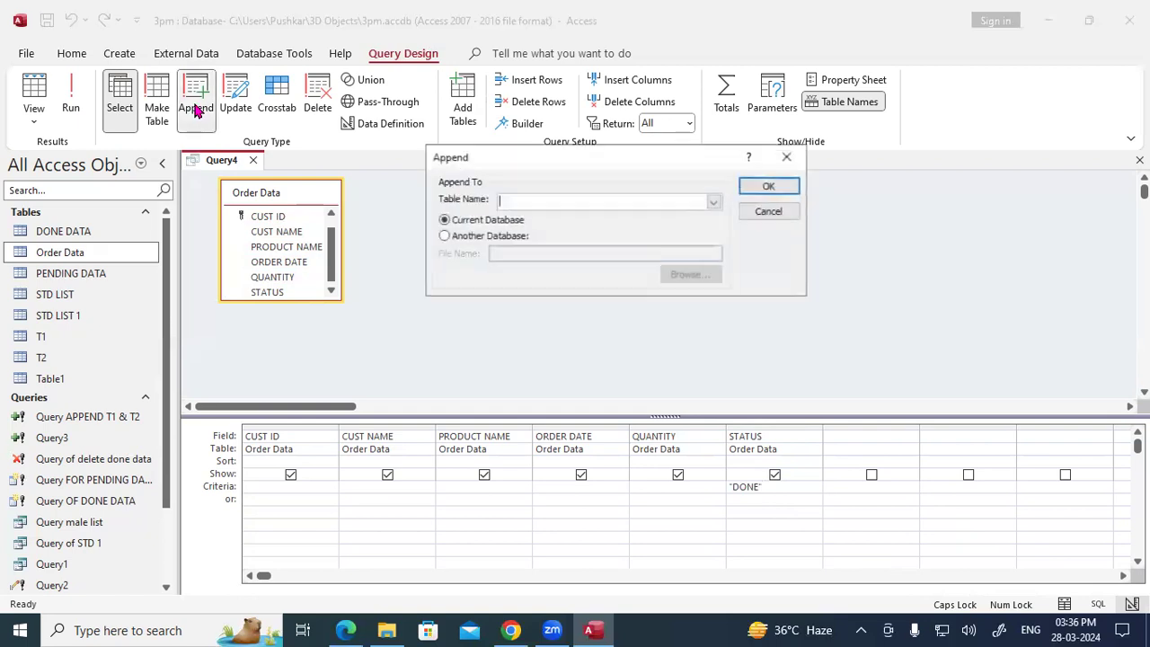
left_click(713, 203)
left_click(559, 218)
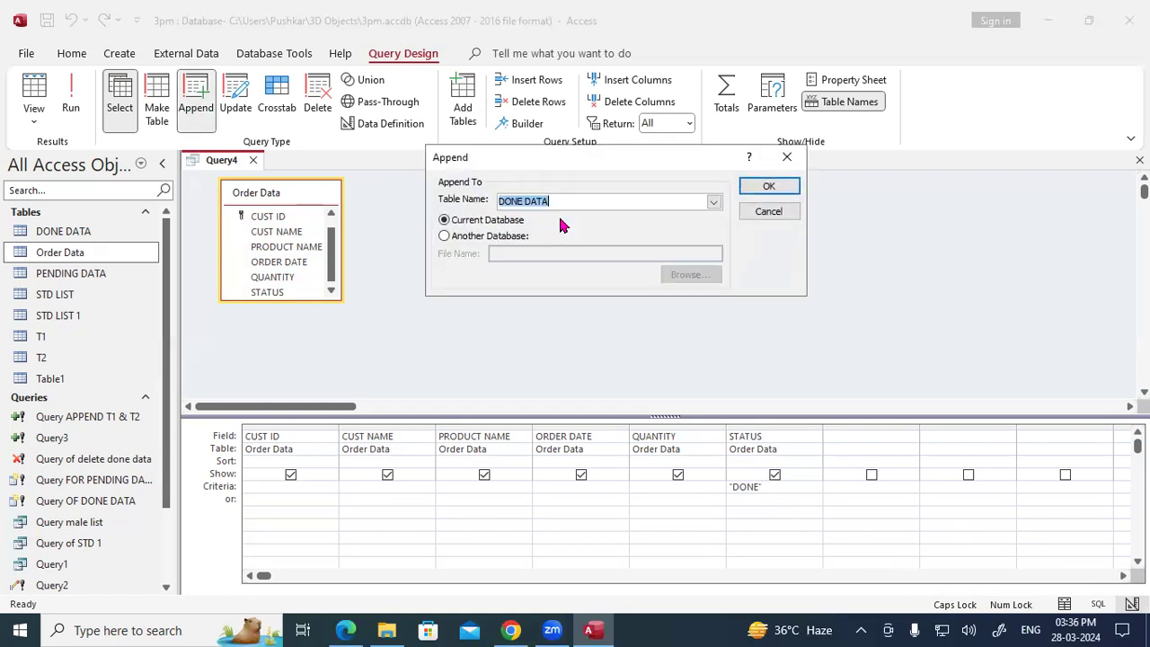
left_click(775, 186)
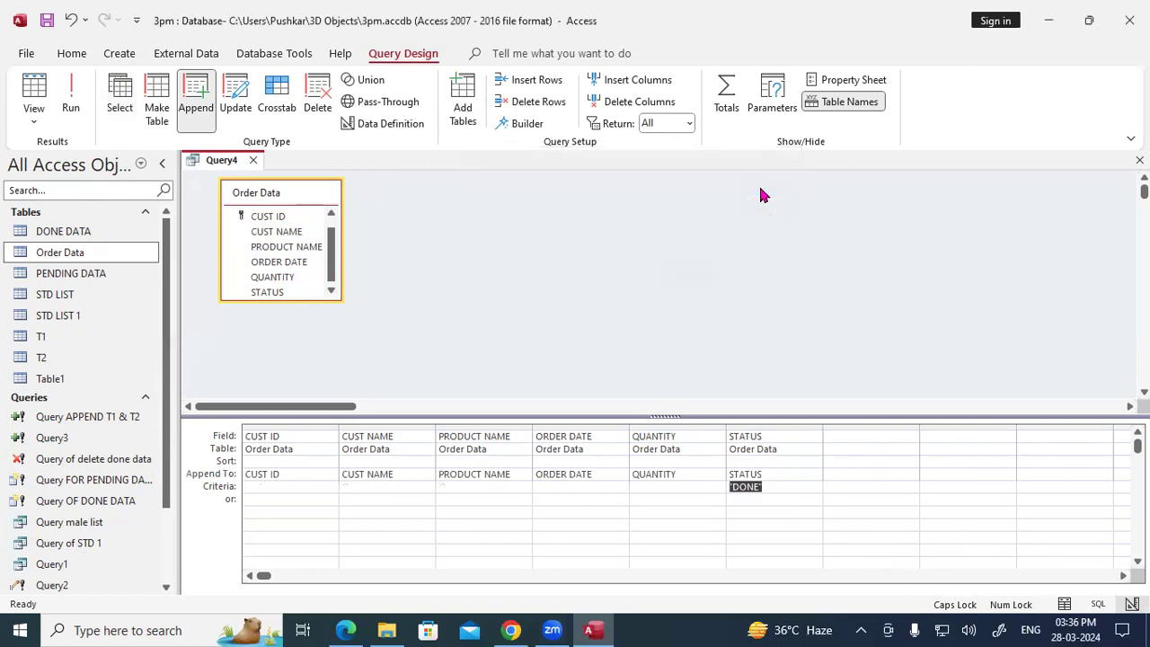
left_click(71, 98)
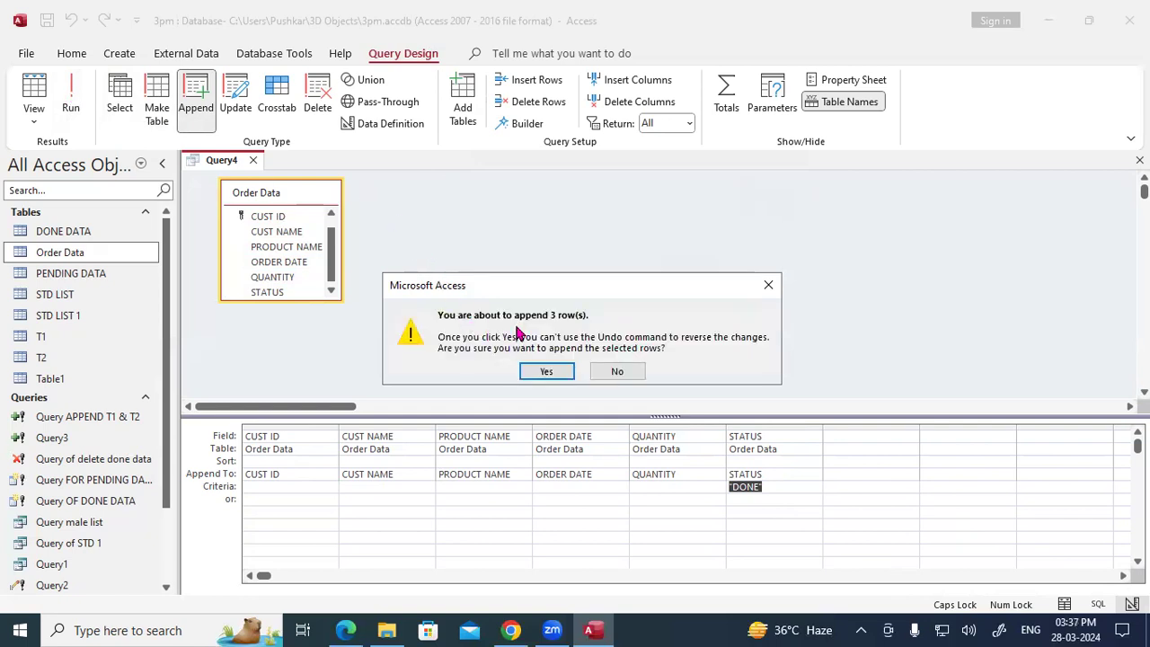
left_click(545, 372)
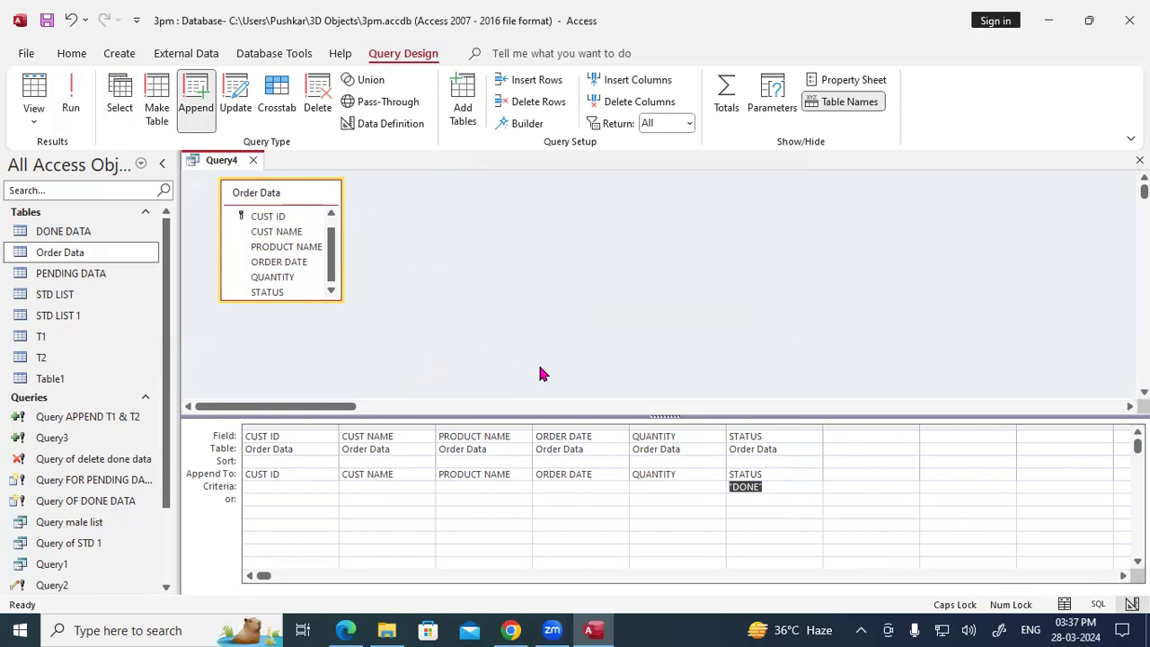
Step: Open the DONE DATA and Order Data tables to compare their records, and switch to the MS Access.pdf notes in Edge
double_click(86, 231)
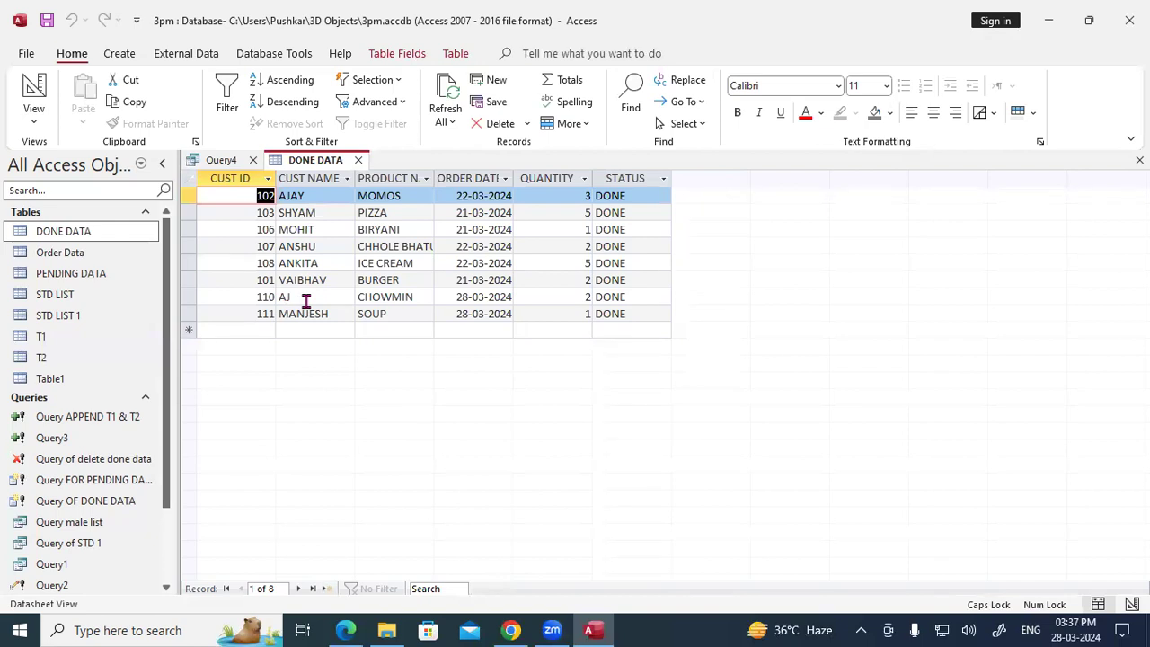
left_click(63, 258)
double_click(63, 257)
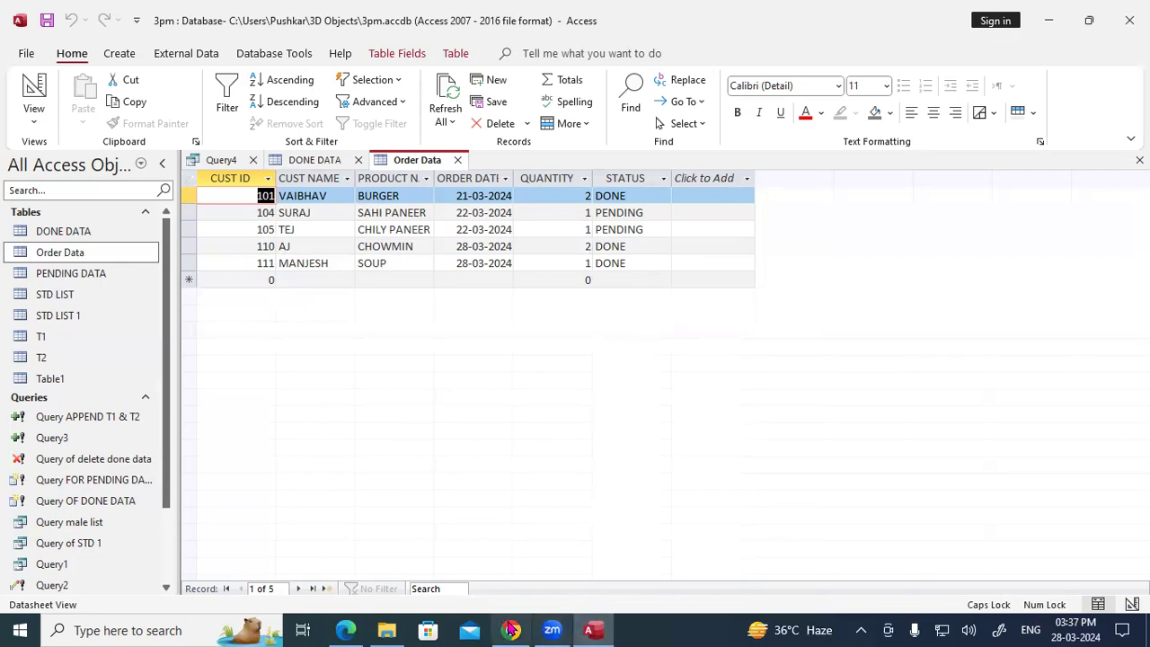
left_click(357, 630)
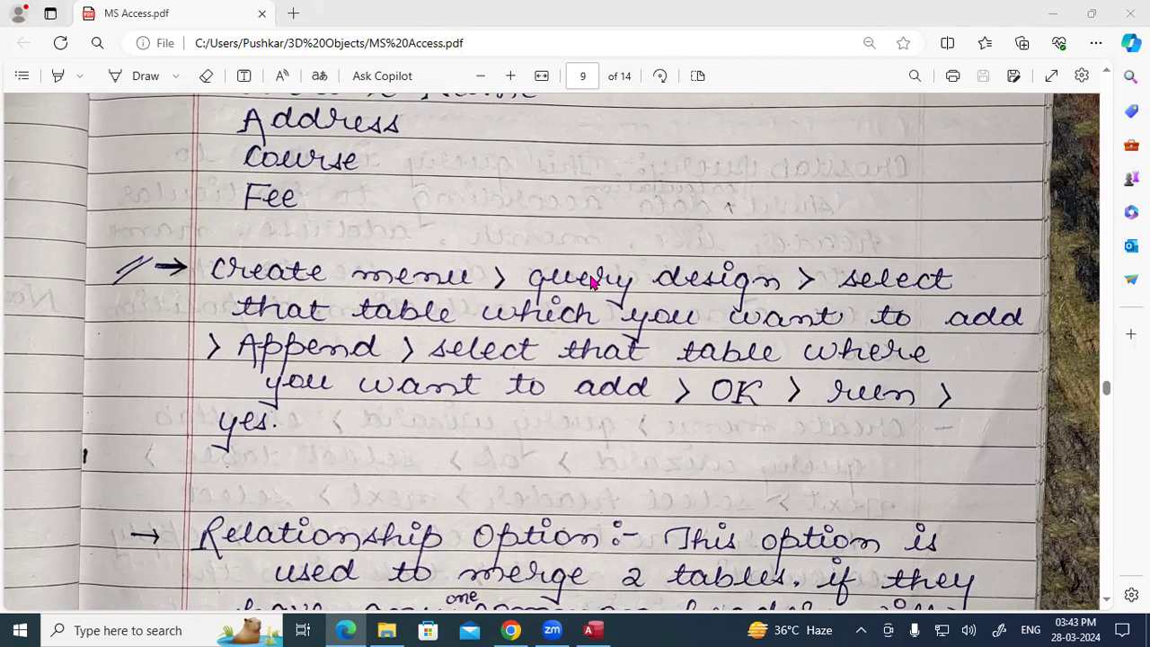
Step: Launch a new Access window and create a blank database named Database6 in the Documents folder
key("super+r")
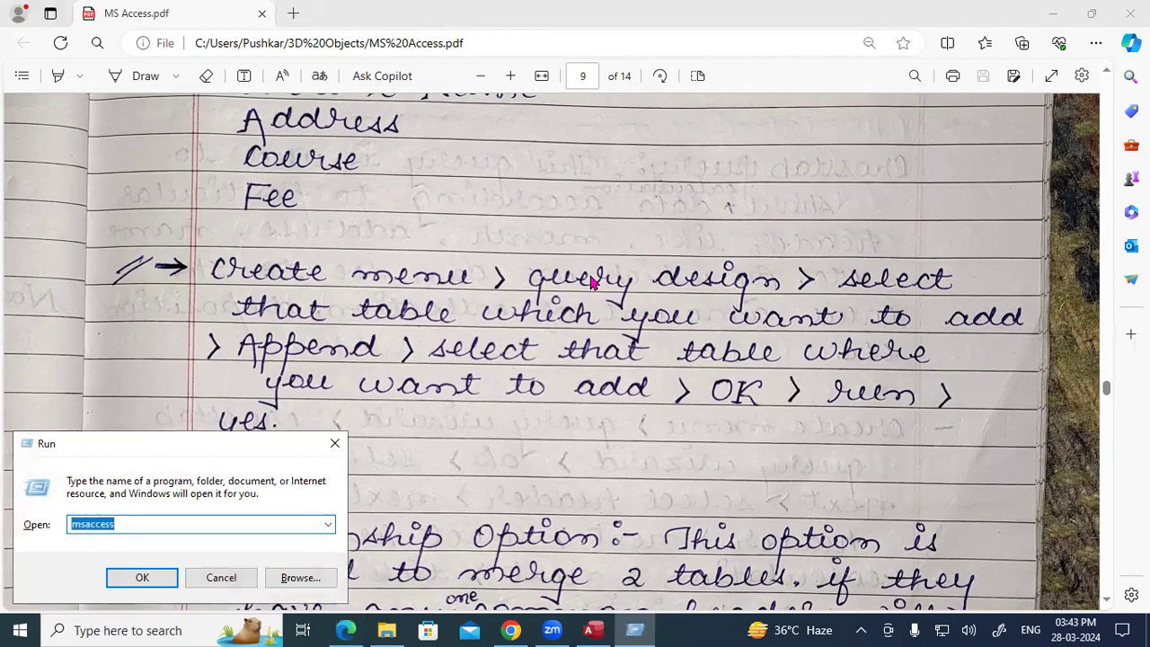
key("Return")
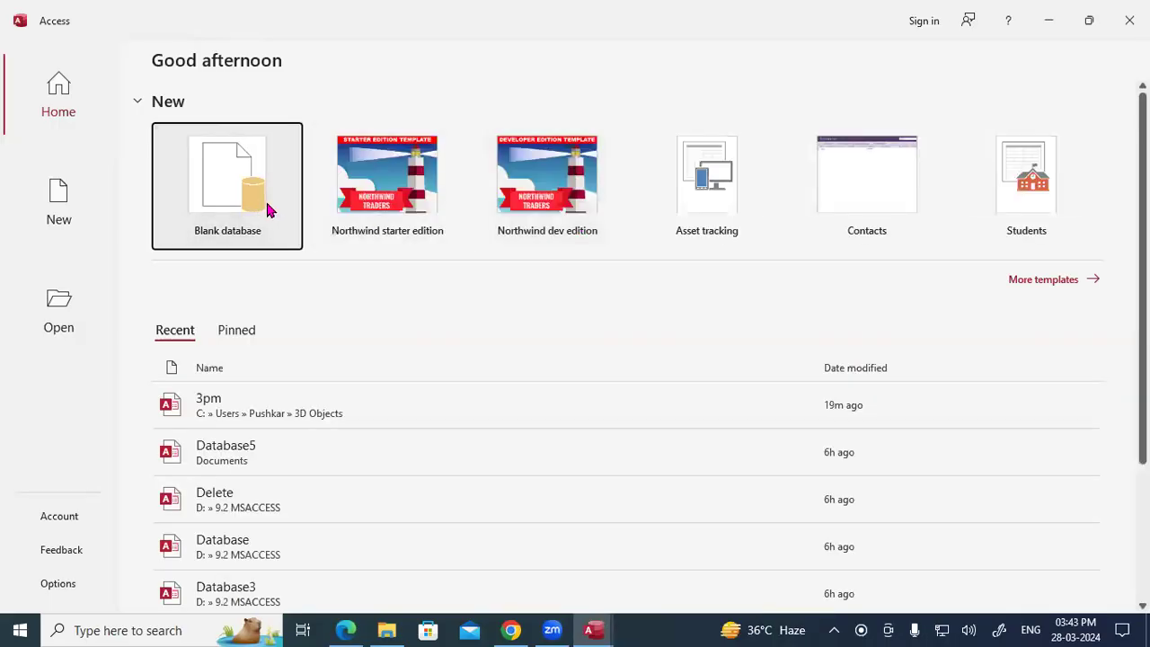
left_click(268, 210)
left_click(834, 222)
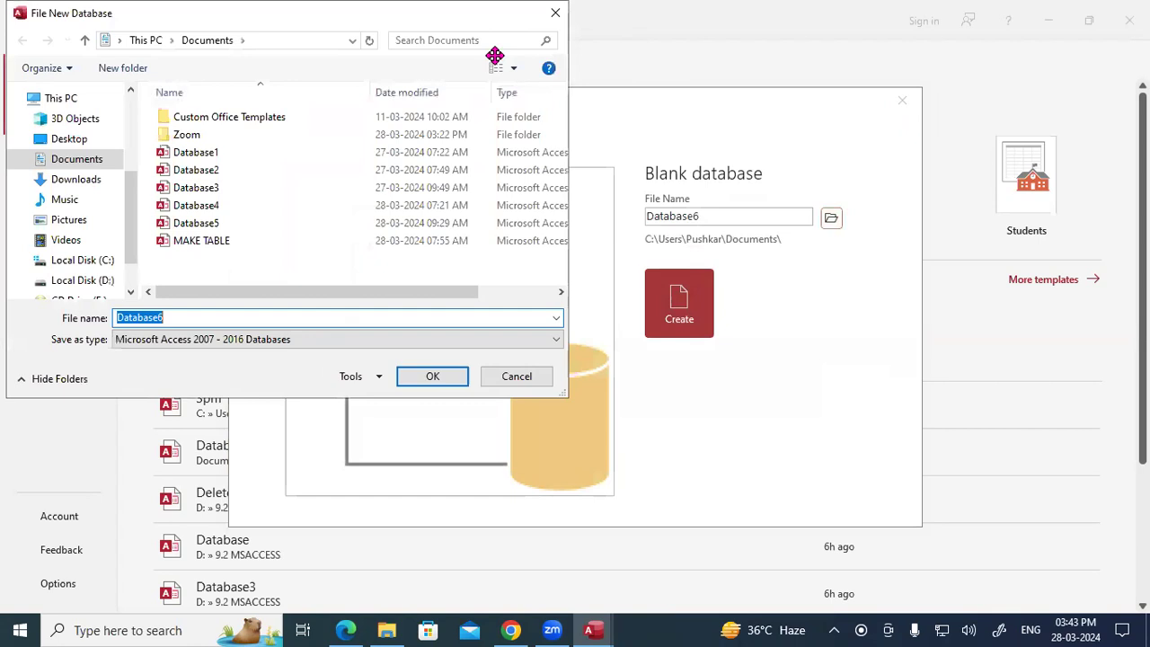
key("Return")
left_click(666, 312)
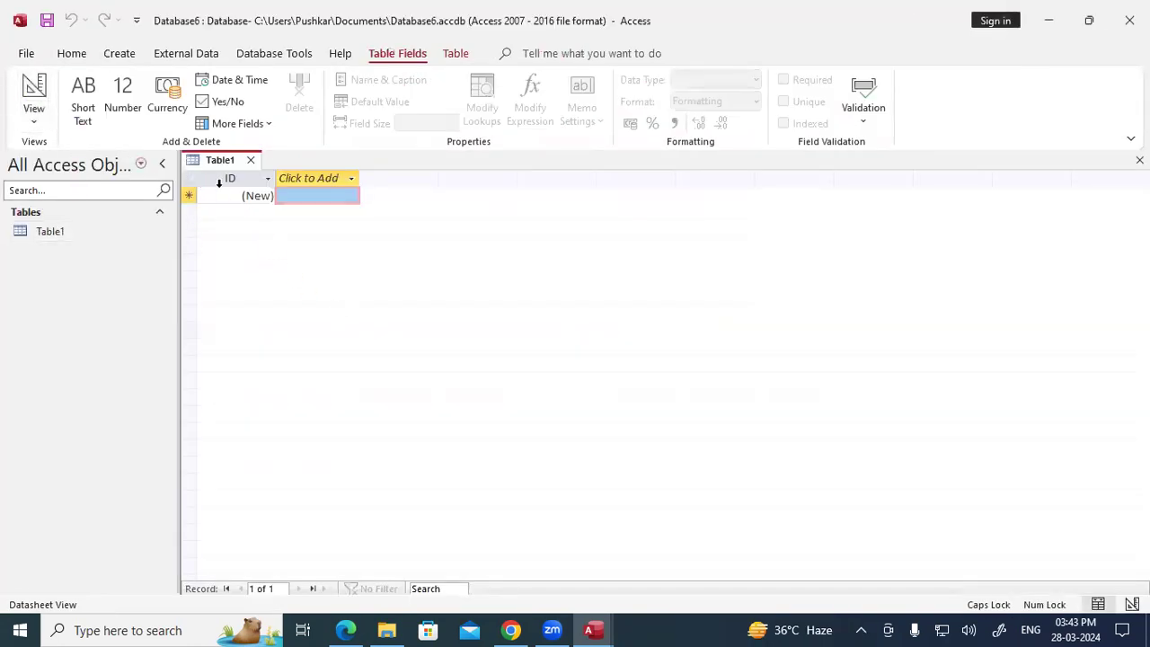
Step: Save the new table as Table1 and open it in Design View
right_click(230, 163)
left_click(249, 171)
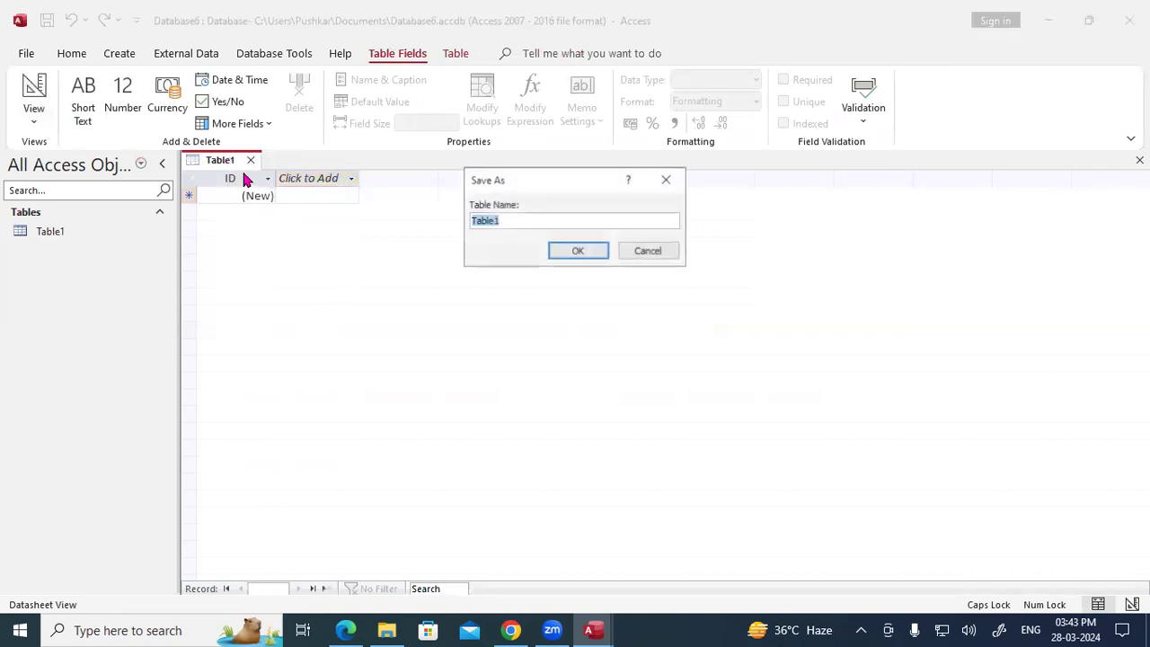
left_click(566, 252)
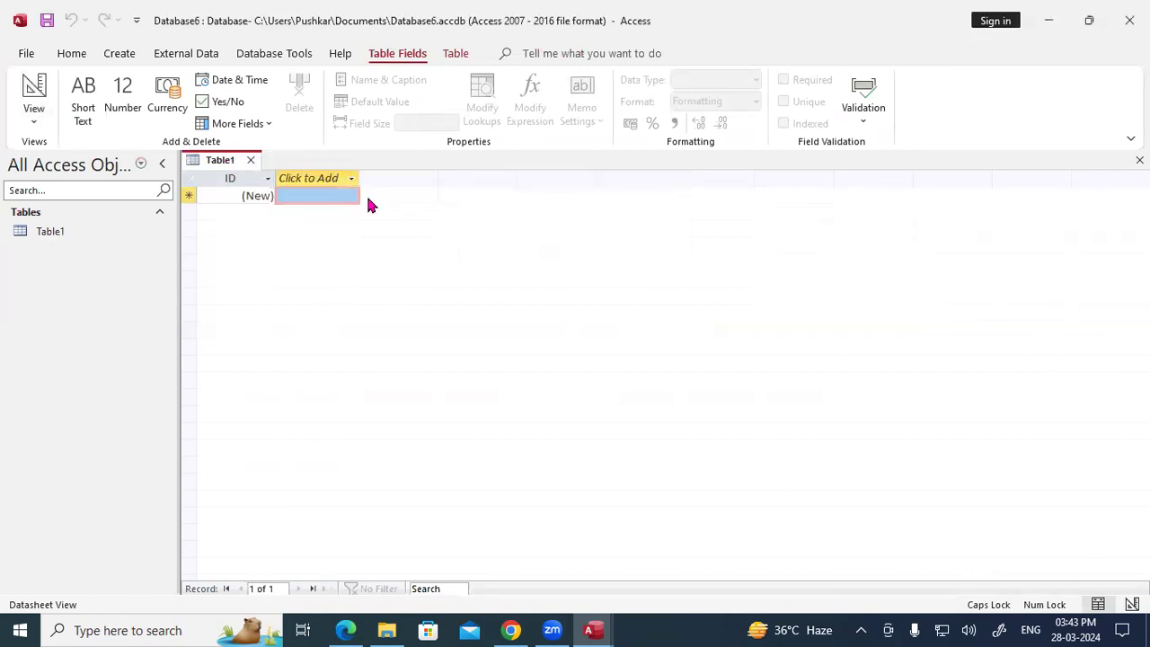
left_click(36, 119)
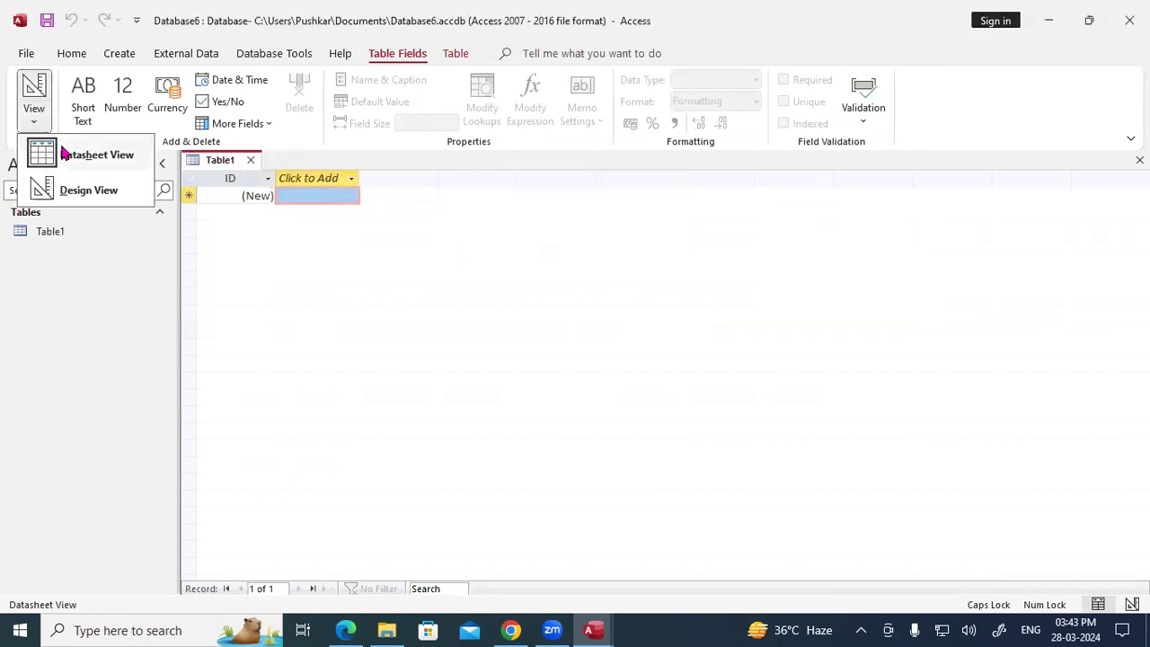
left_click(78, 191)
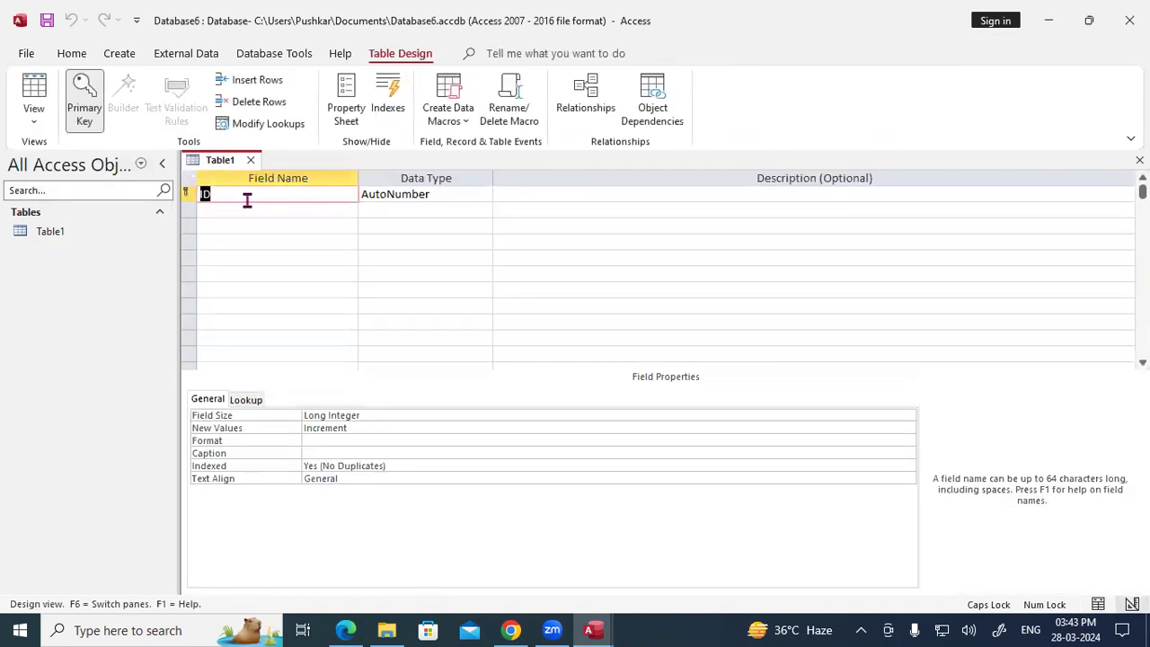
Step: Rename Table1's ID field as REG NO and set its data type to Number
type("REG NO")
key("Tab")
type("N")
key("Tab")
key("Tab")
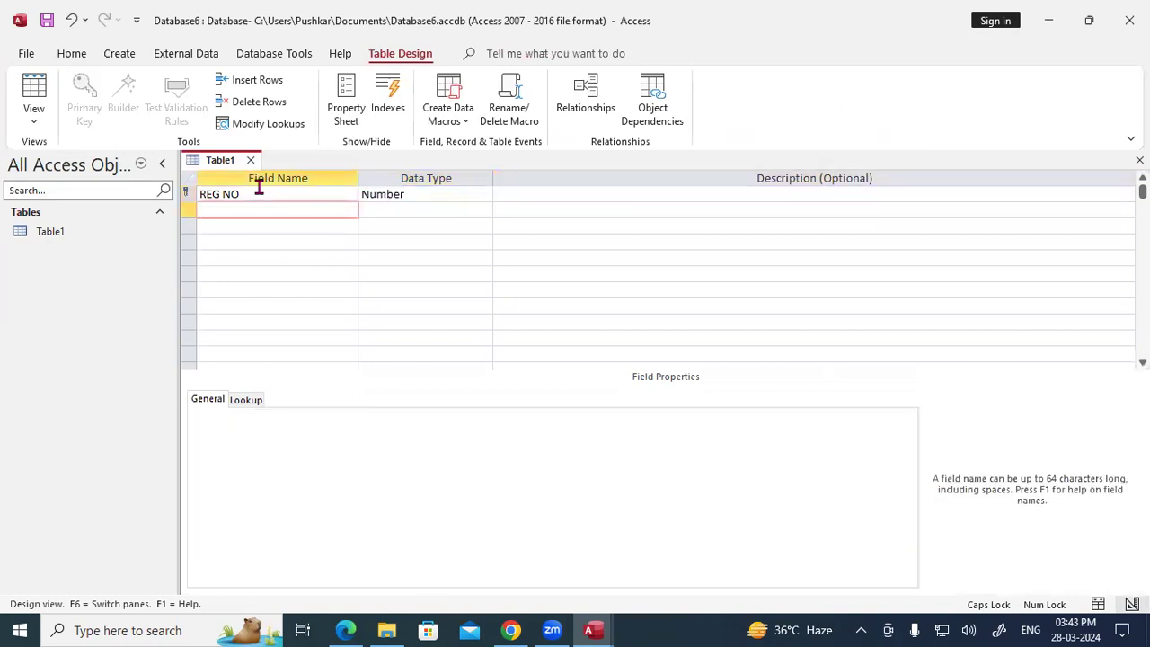
Step: Add the Short Text fields STD NAME and COURSE to Table1 and save the table
type("STD NAME")
key("Tab")
key("Tab")
key("Tab")
type("COURSE")
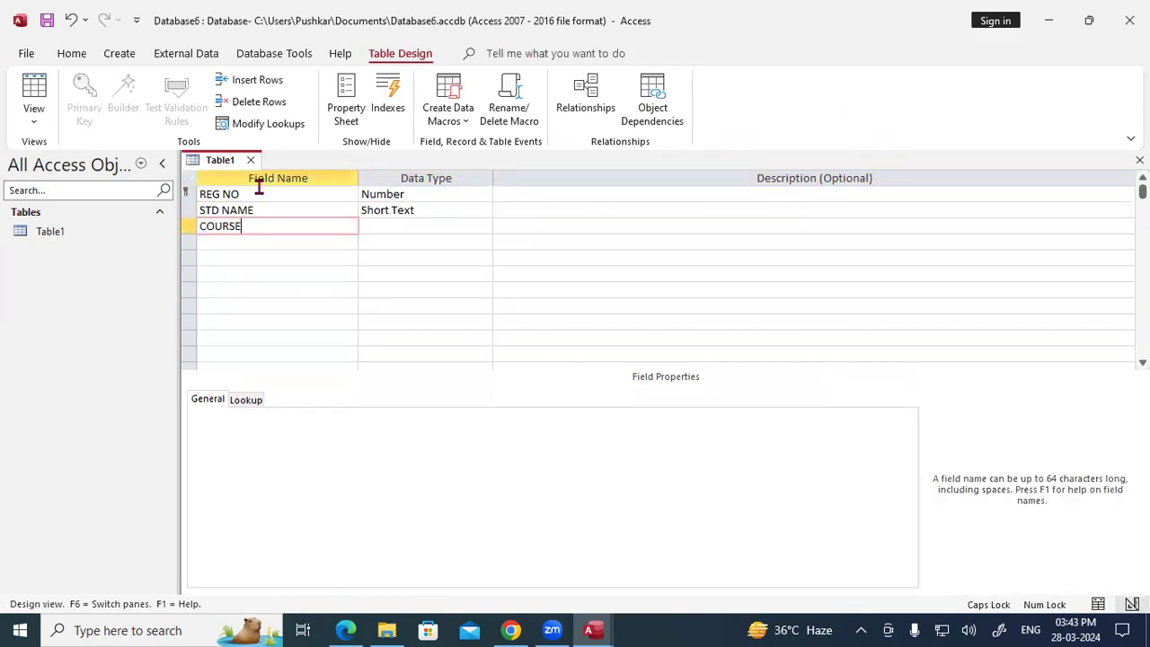
key("Tab")
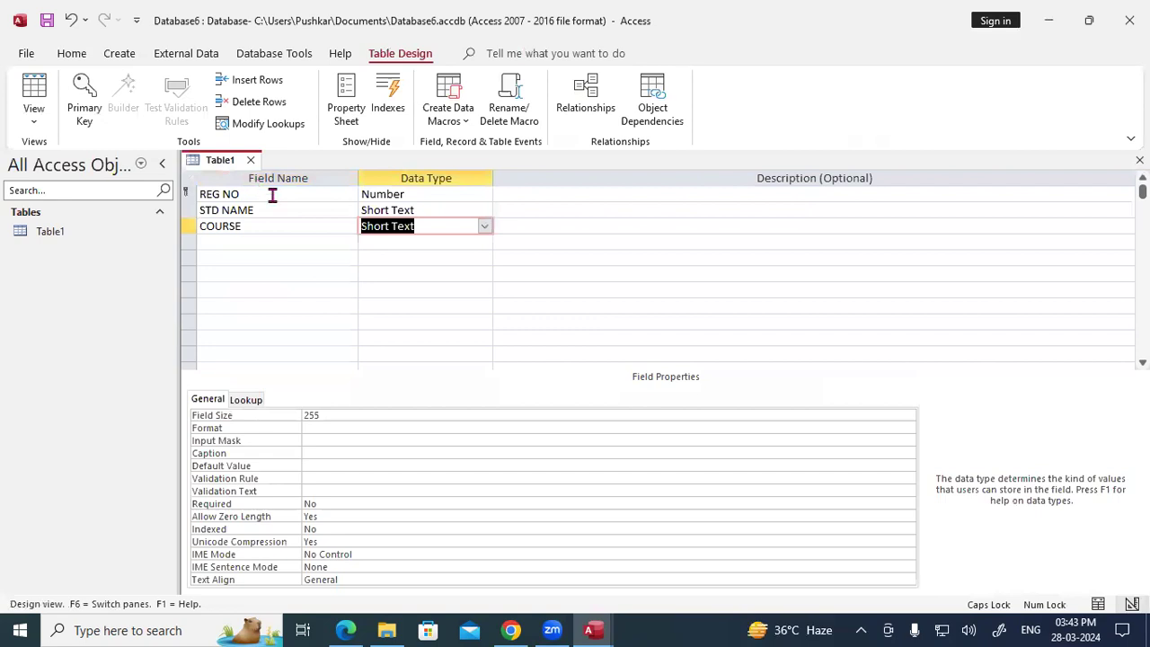
right_click(224, 164)
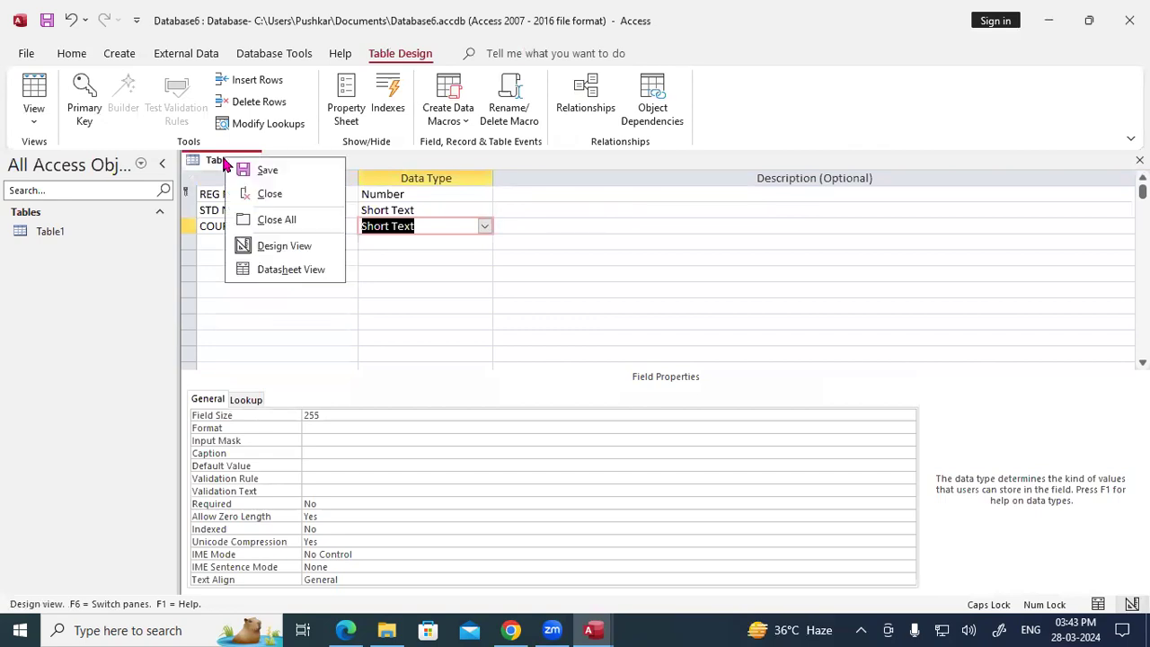
left_click(247, 171)
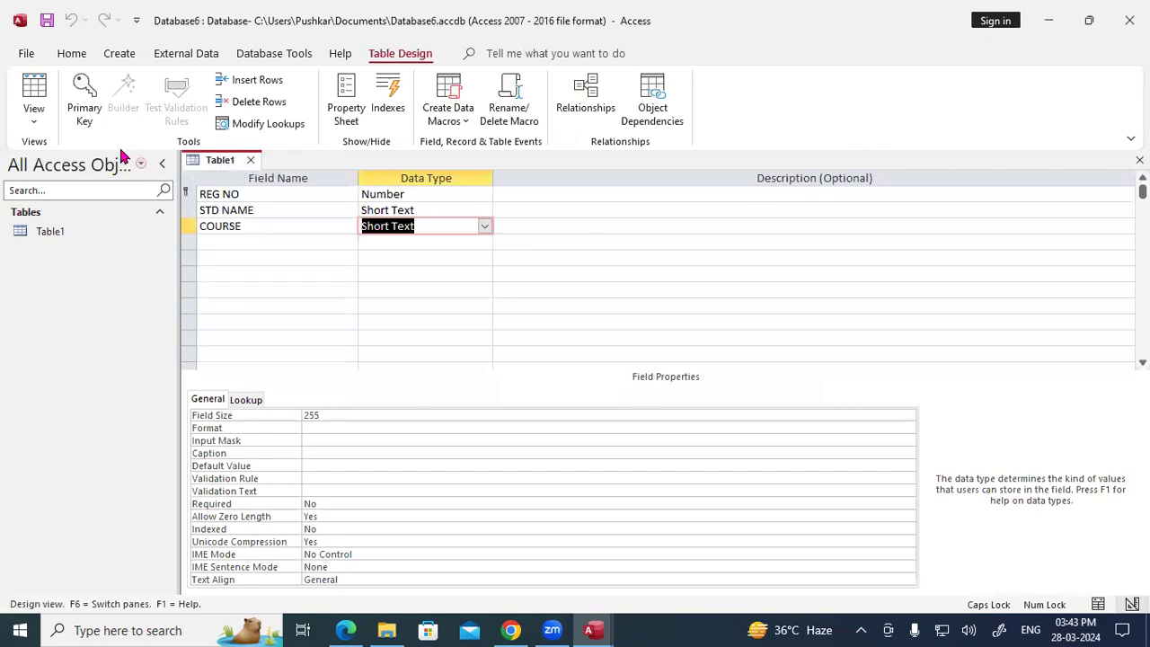
Step: Create a second table, save it as Table2 and open it in Design View
left_click(120, 55)
left_click(107, 86)
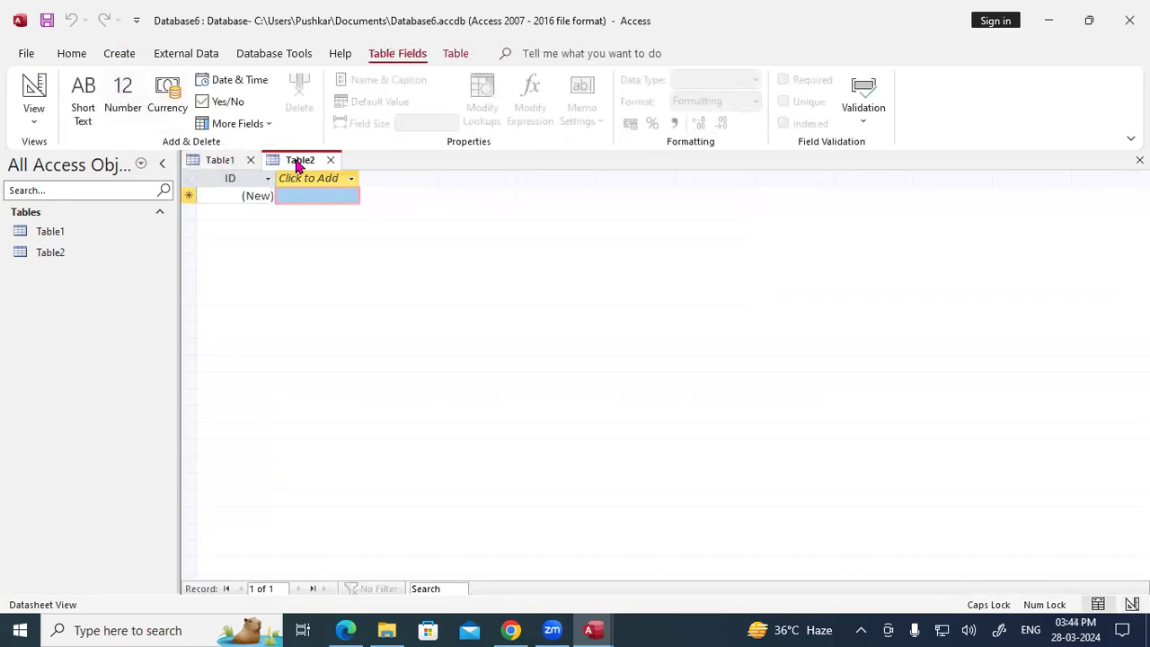
left_click(34, 121)
left_click(92, 185)
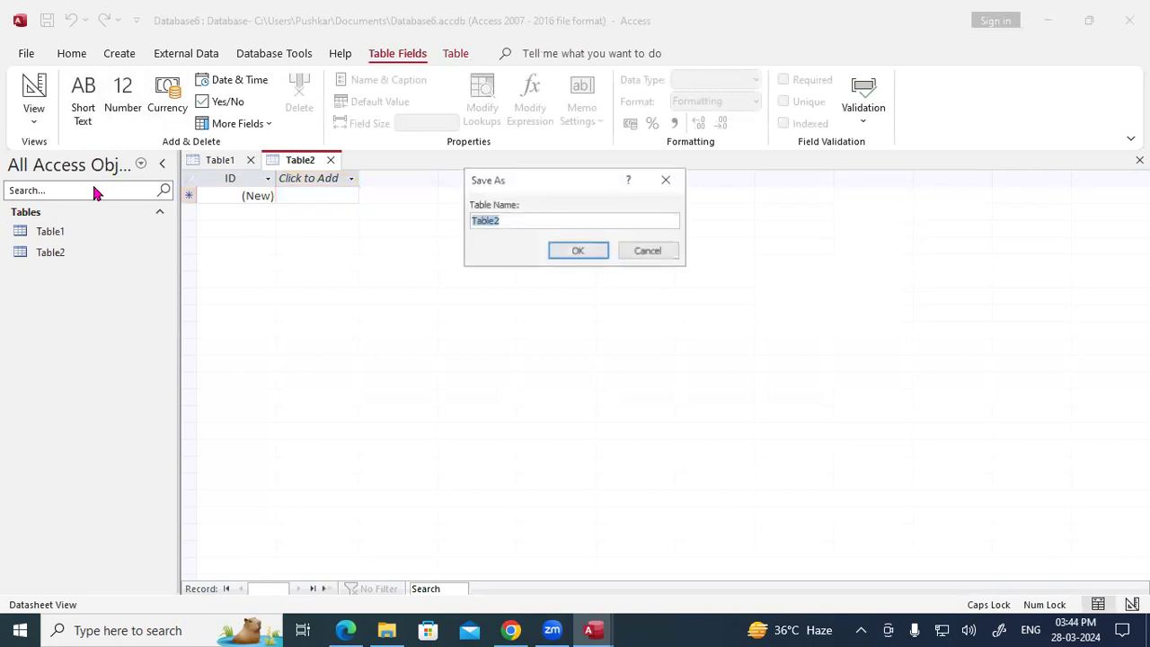
left_click(578, 251)
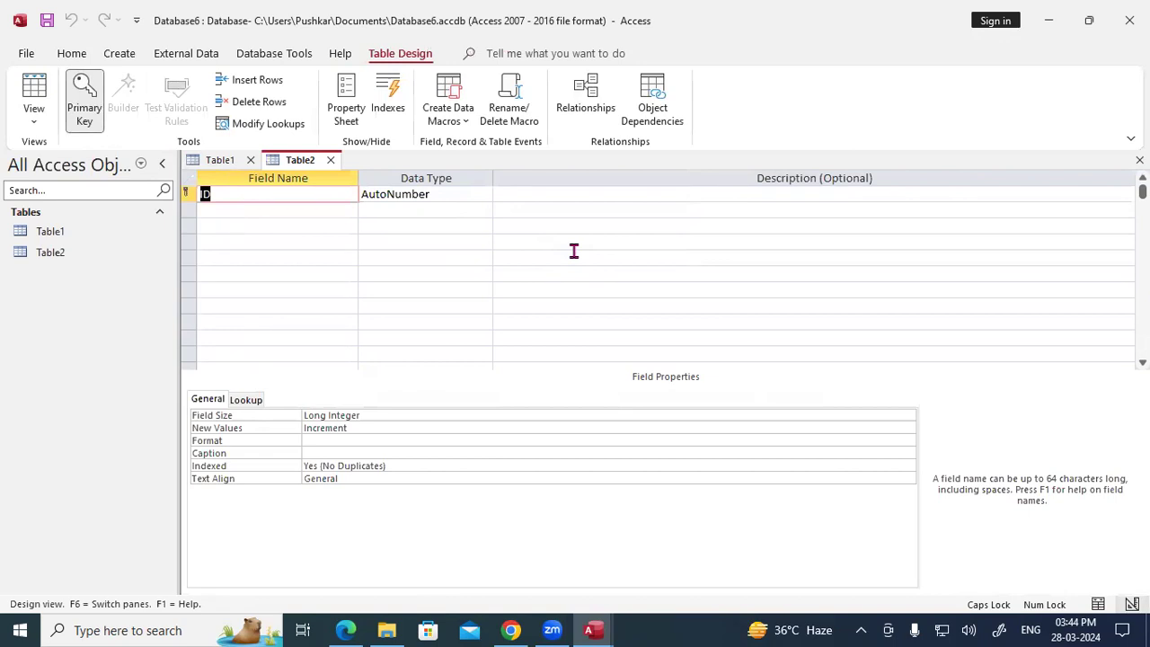
Step: Check Table1's field list, and in Table2 rename the ID field as REG NO with the Number data type
left_click(221, 160)
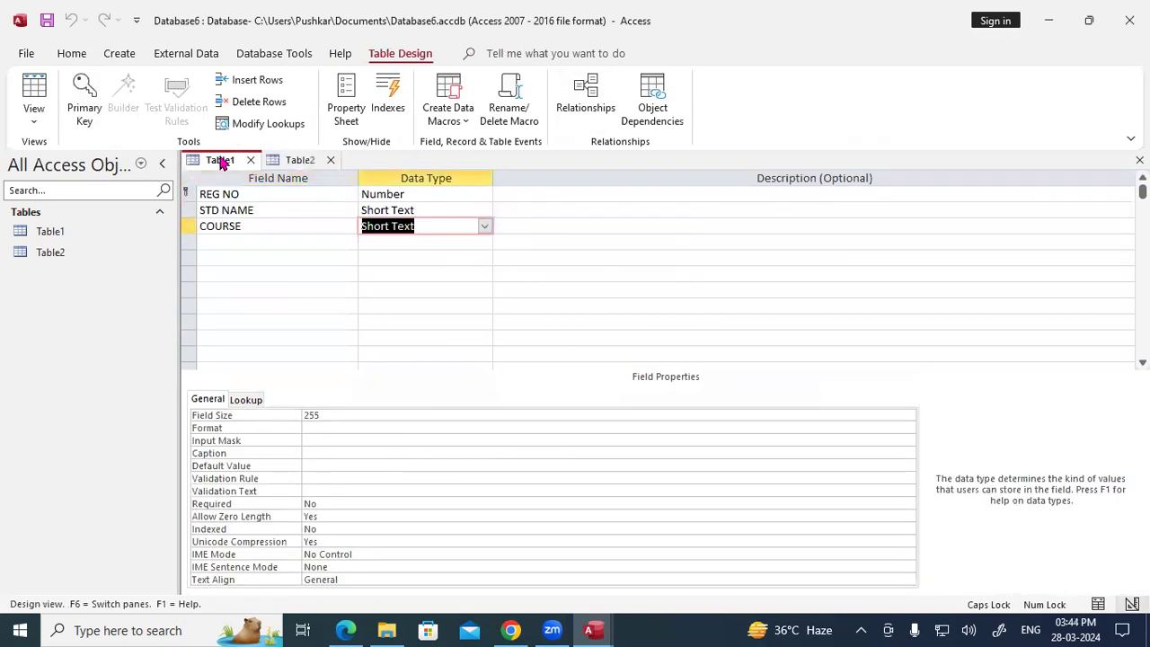
left_click(299, 160)
type("RE")
type("NO")
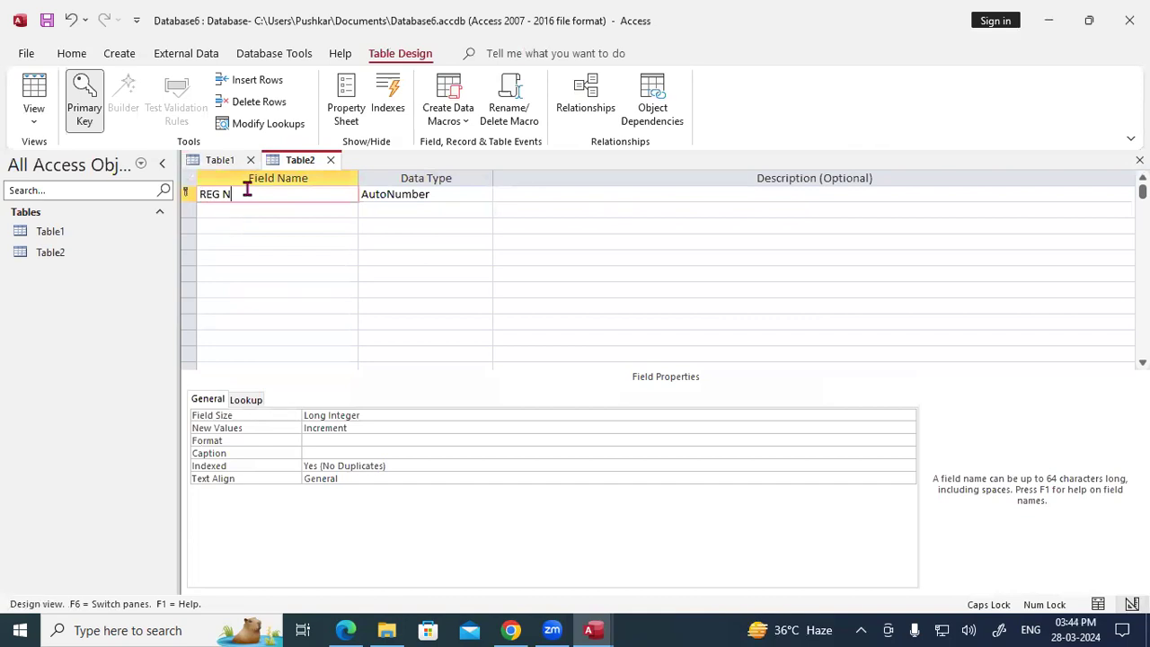
key("Tab")
type("n")
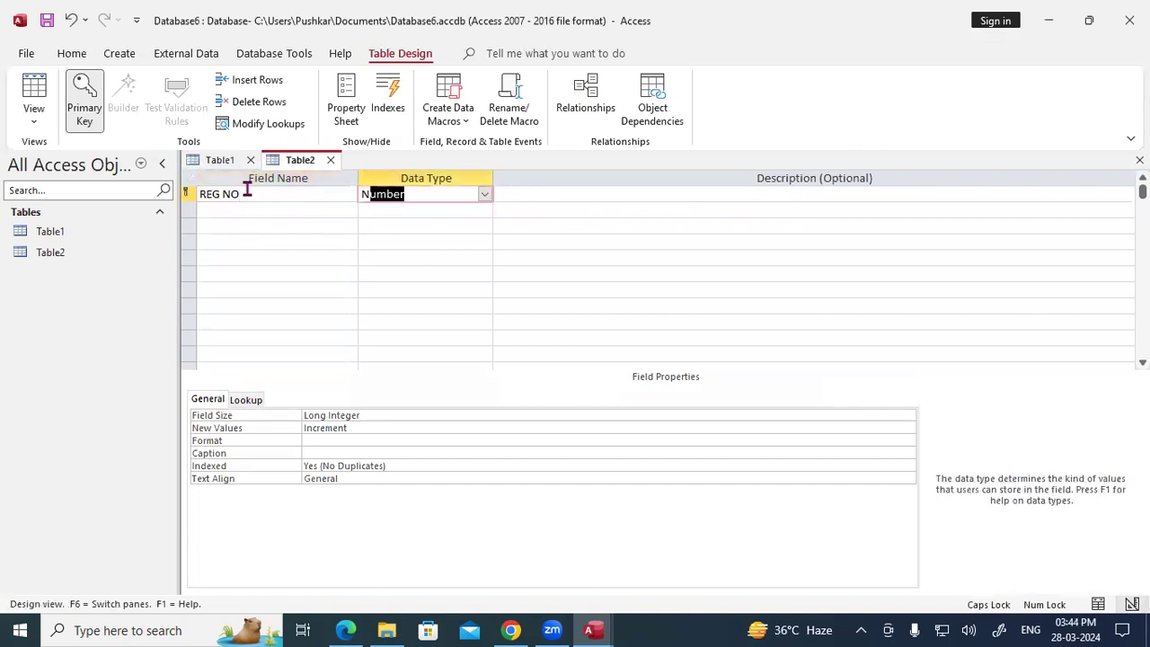
key("Tab")
key("Tab")
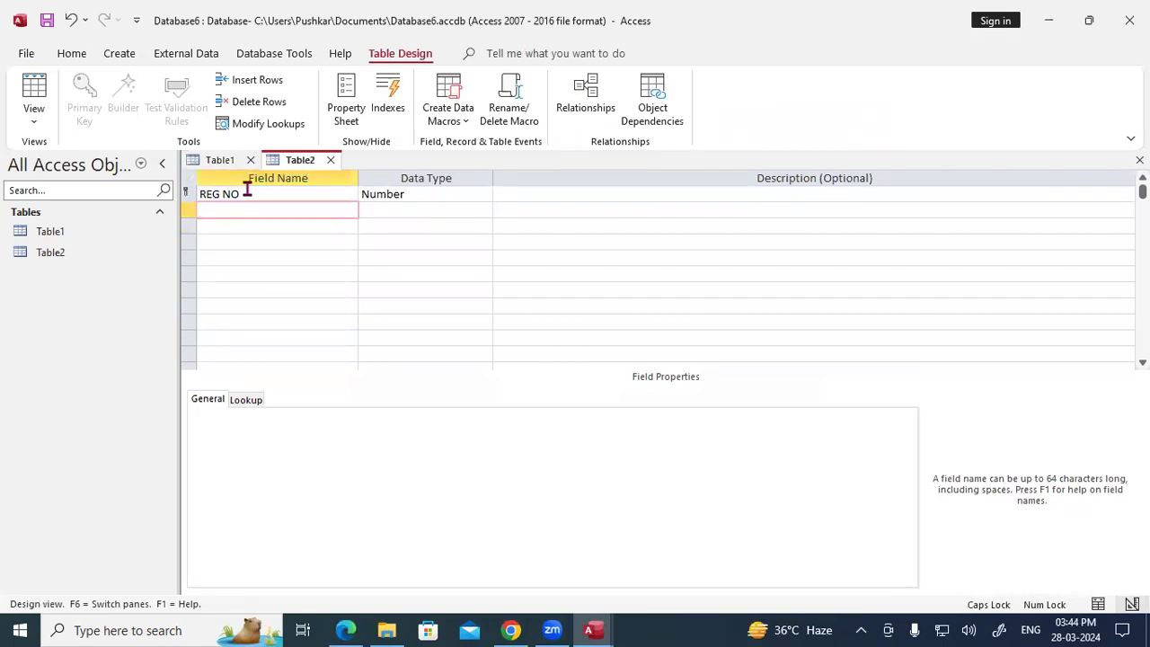
Step: Add a FEE field with the Number data type to Table2 and save the table
type("FEE")
key("Tab")
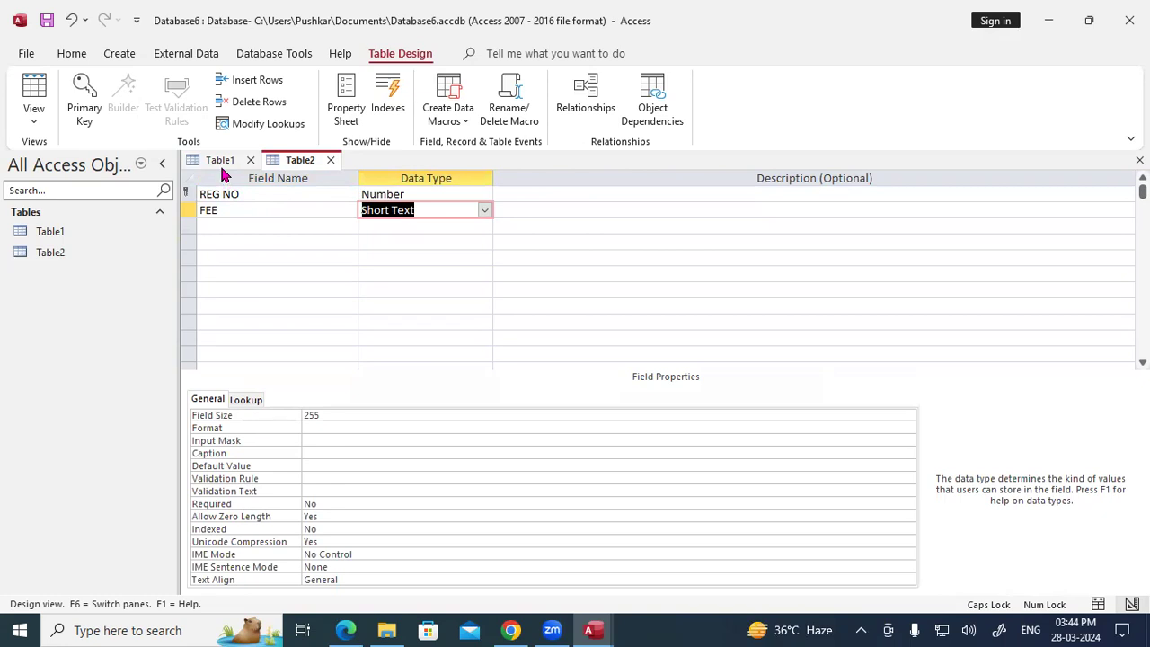
left_click(220, 160)
left_click(301, 160)
left_click(485, 212)
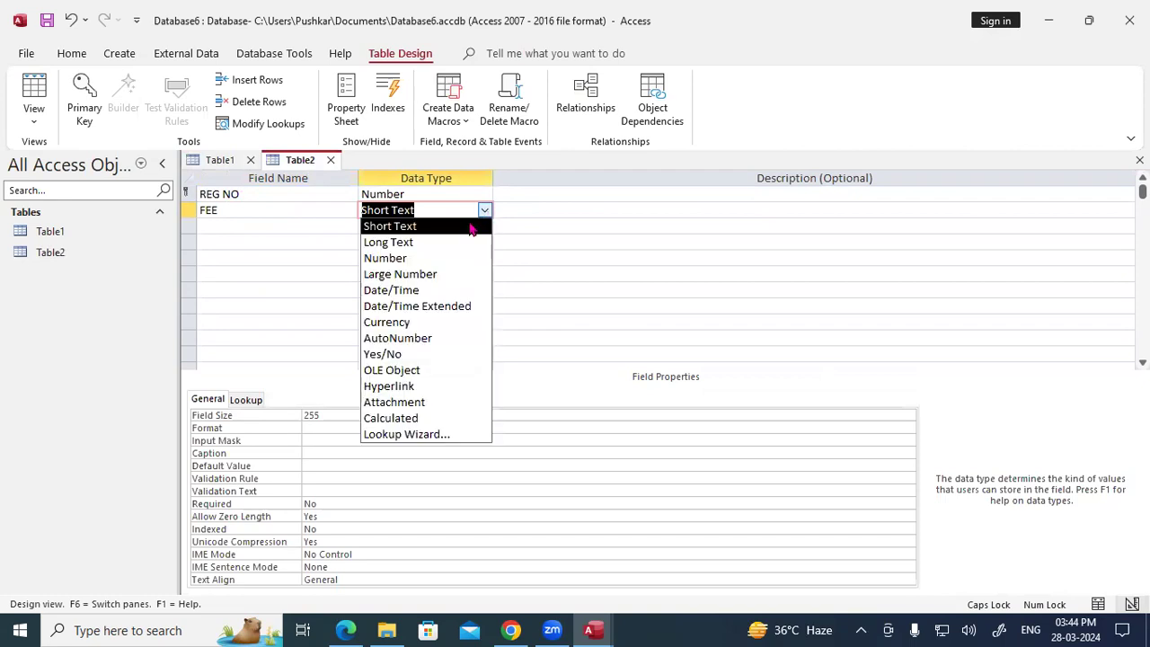
left_click(407, 258)
right_click(300, 160)
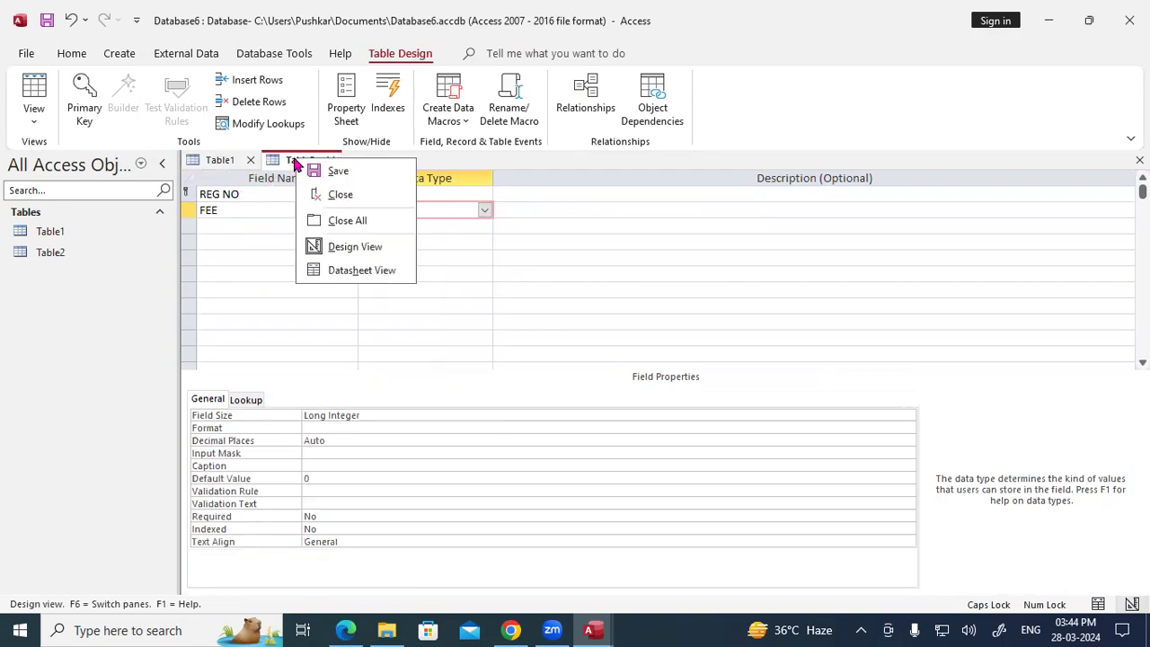
left_click(336, 170)
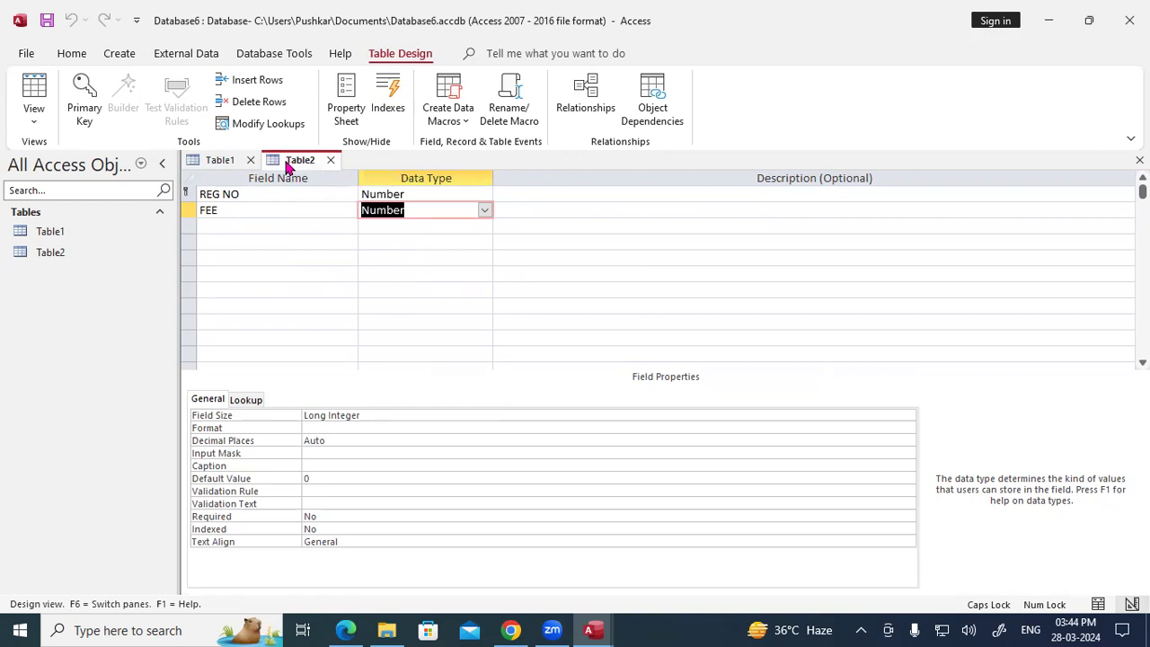
Step: Save Table1's design and close all open tables
right_click(221, 161)
left_click(264, 170)
right_click(229, 161)
left_click(262, 221)
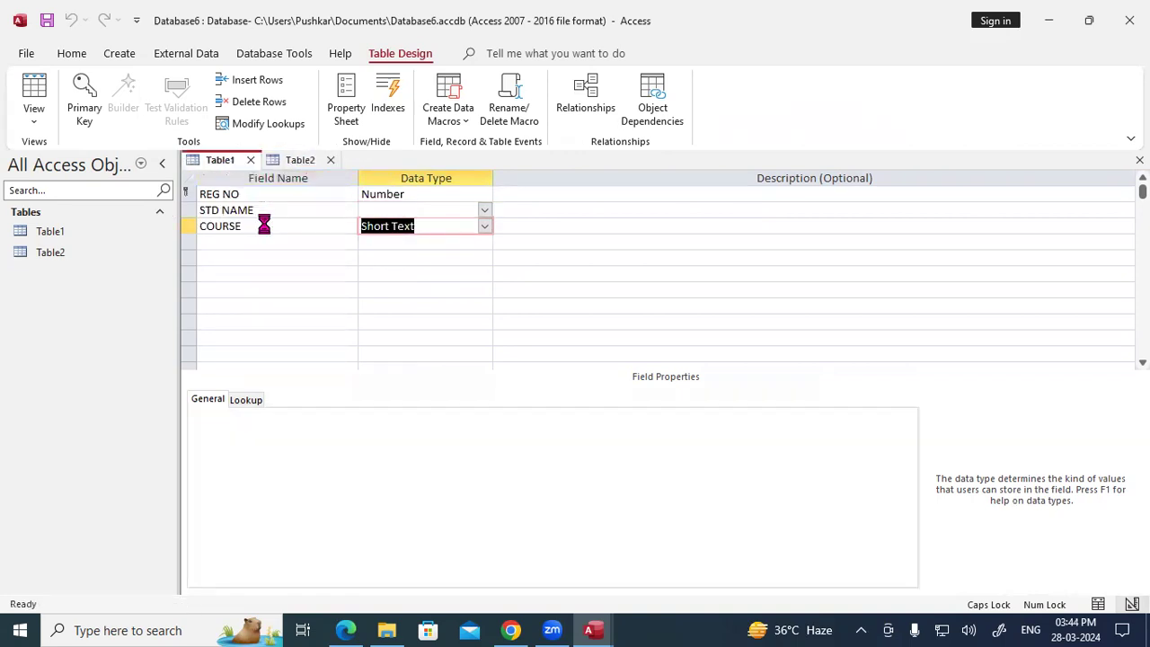
Step: Open Table1 for data entry and add a record with REG NO 1, the student's name and COURSE ADCA
double_click(67, 230)
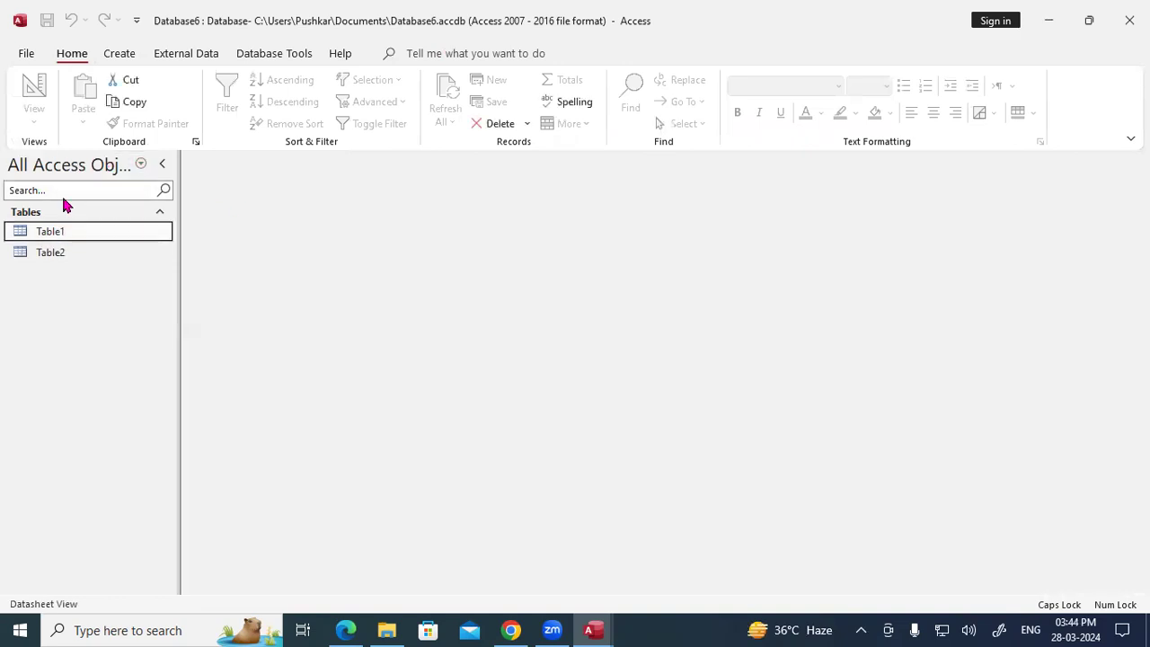
left_click(36, 122)
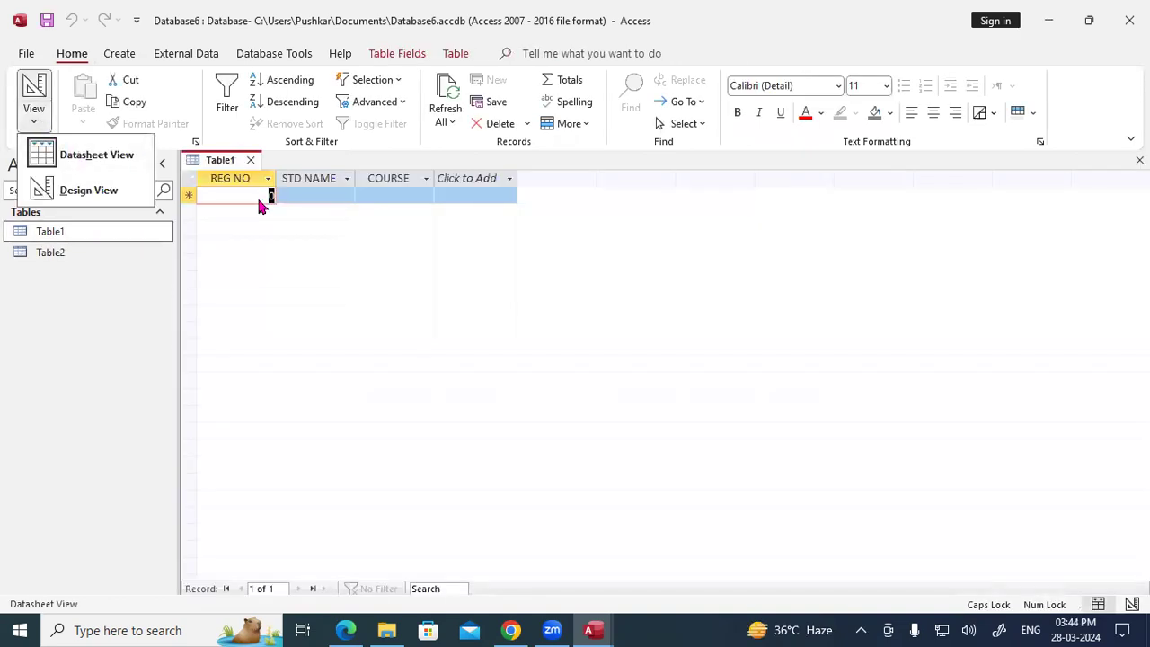
left_click(257, 196)
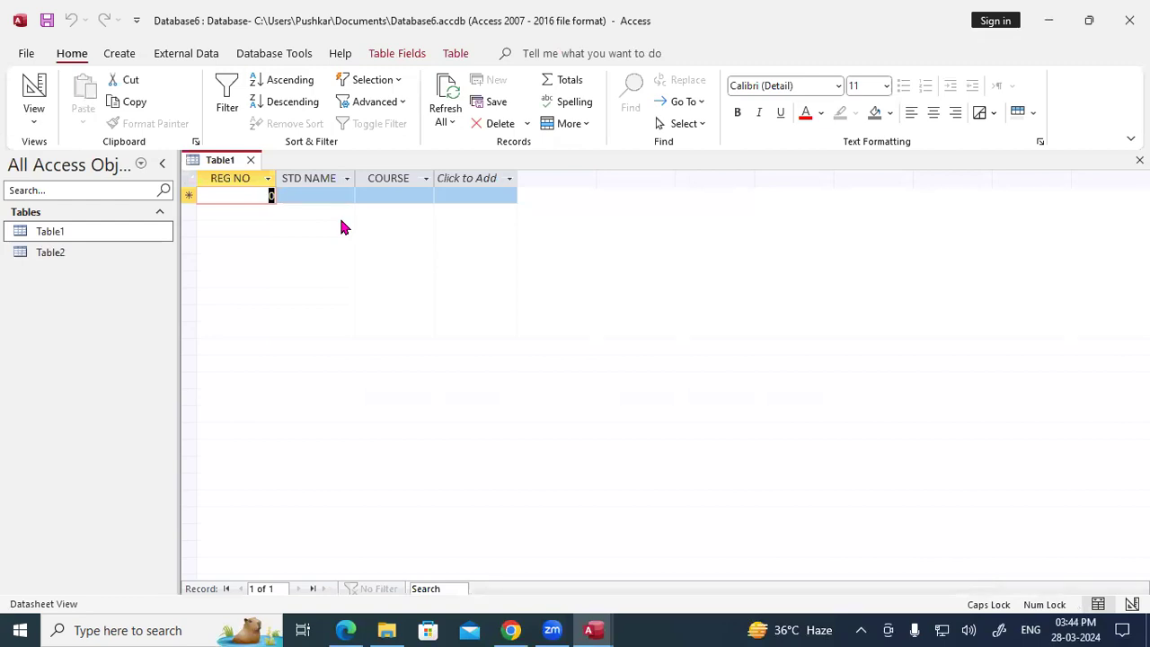
type("1")
key("Tab")
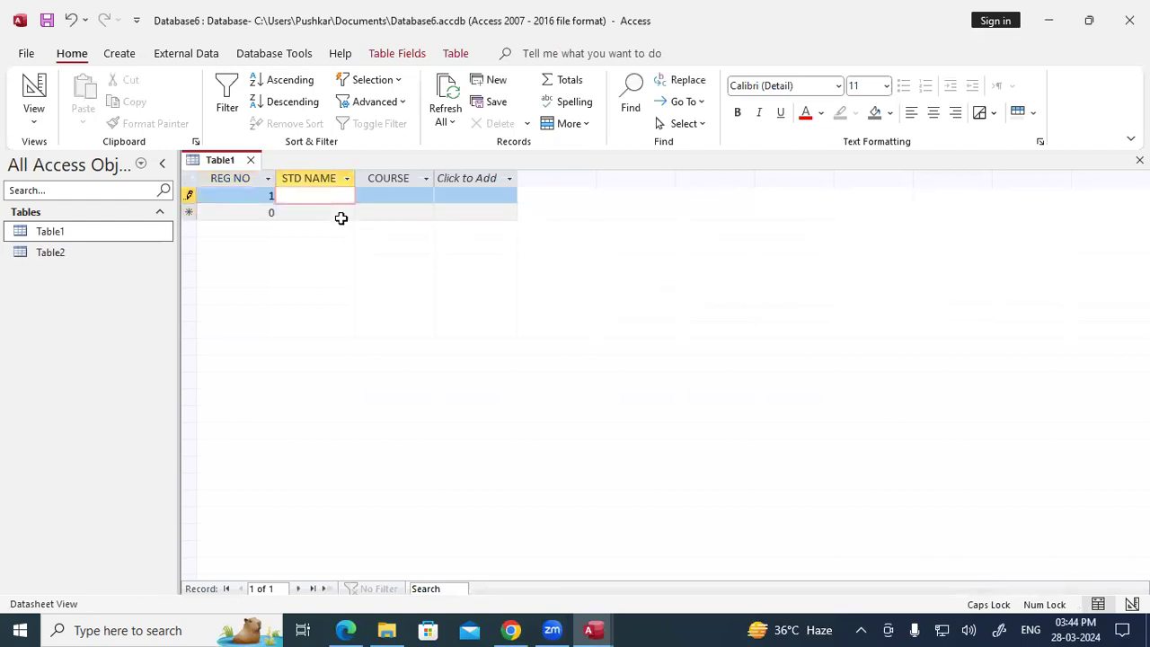
type("GULSHAMA")
key("Tab")
type("ADCA")
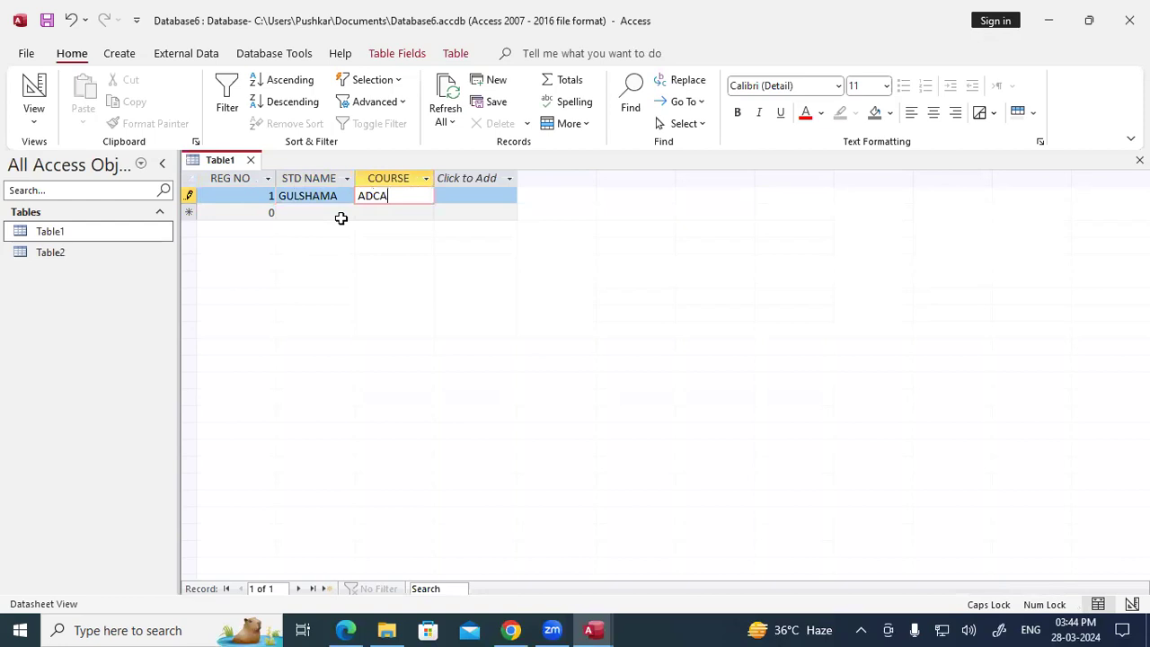
key("Tab")
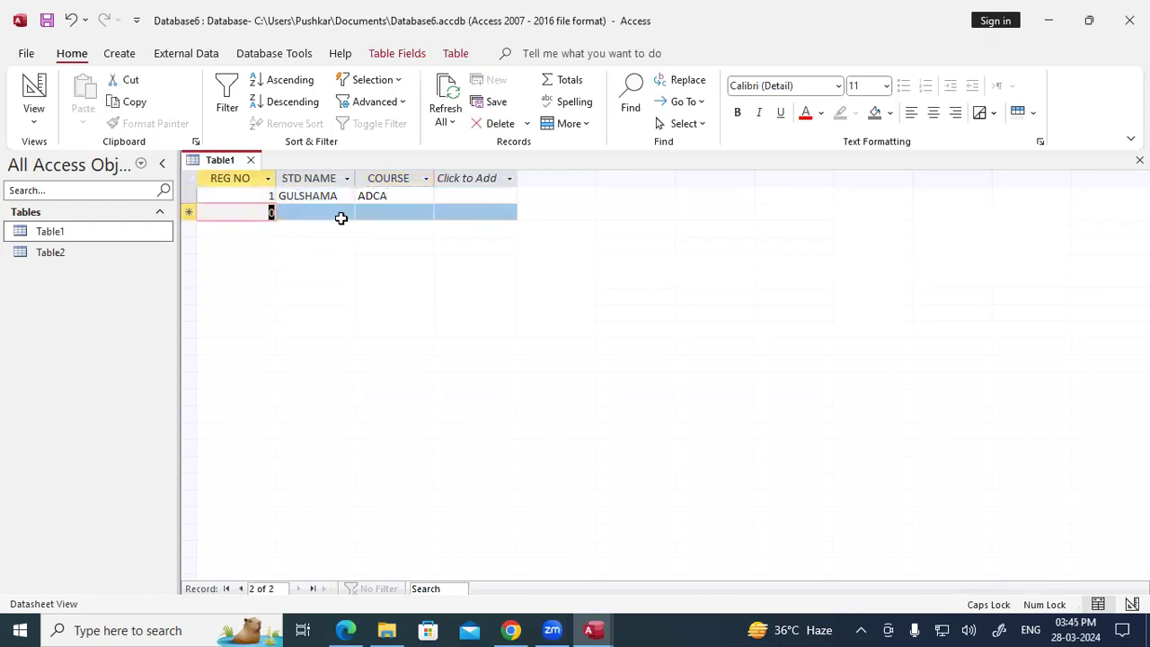
Step: Add a second record to Table1 with REG NO 2, the student's name and COURSE DFA
type("2")
key("Tab")
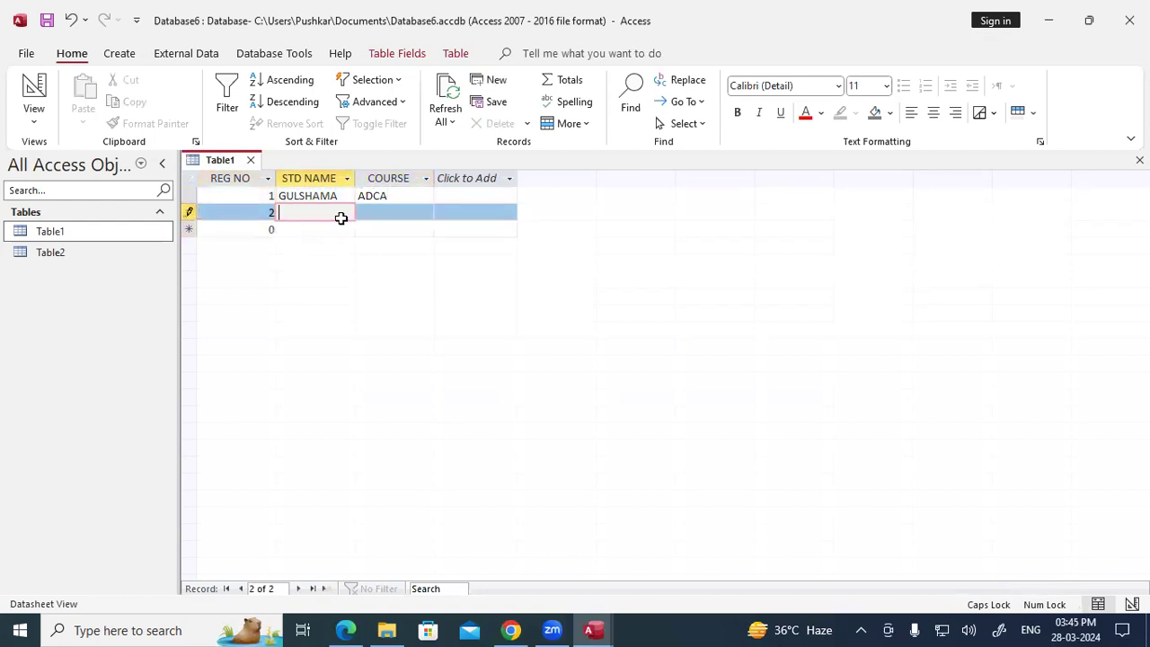
type("SWATI")
key("Tab")
type("DFA")
key("Tab")
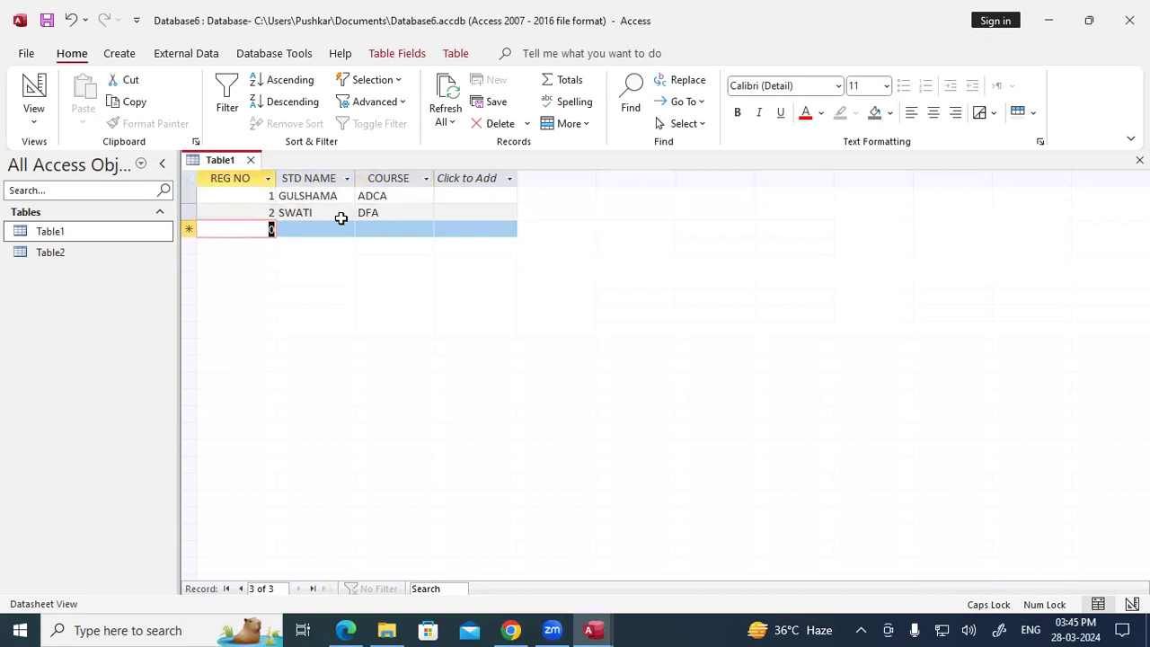
Step: Add a third record to Table1 with REG NO 3, the student's name and COURSE CCC
type("3")
key("Tab")
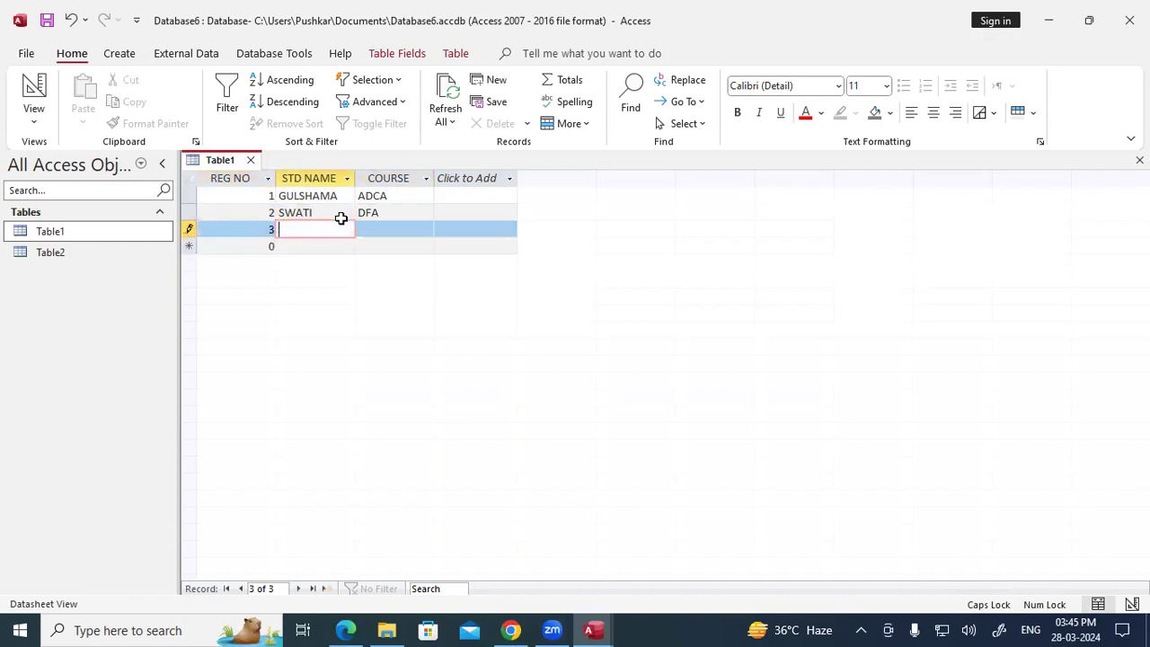
type("HUSNBANO")
key("Tab")
type("CCC")
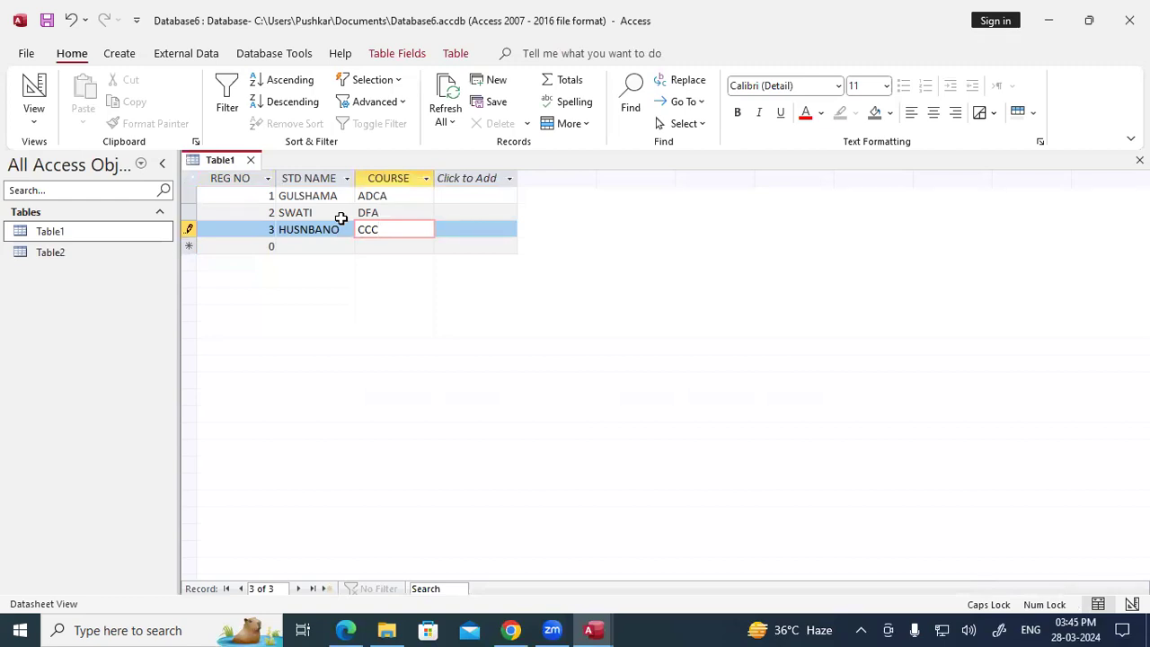
key("Tab")
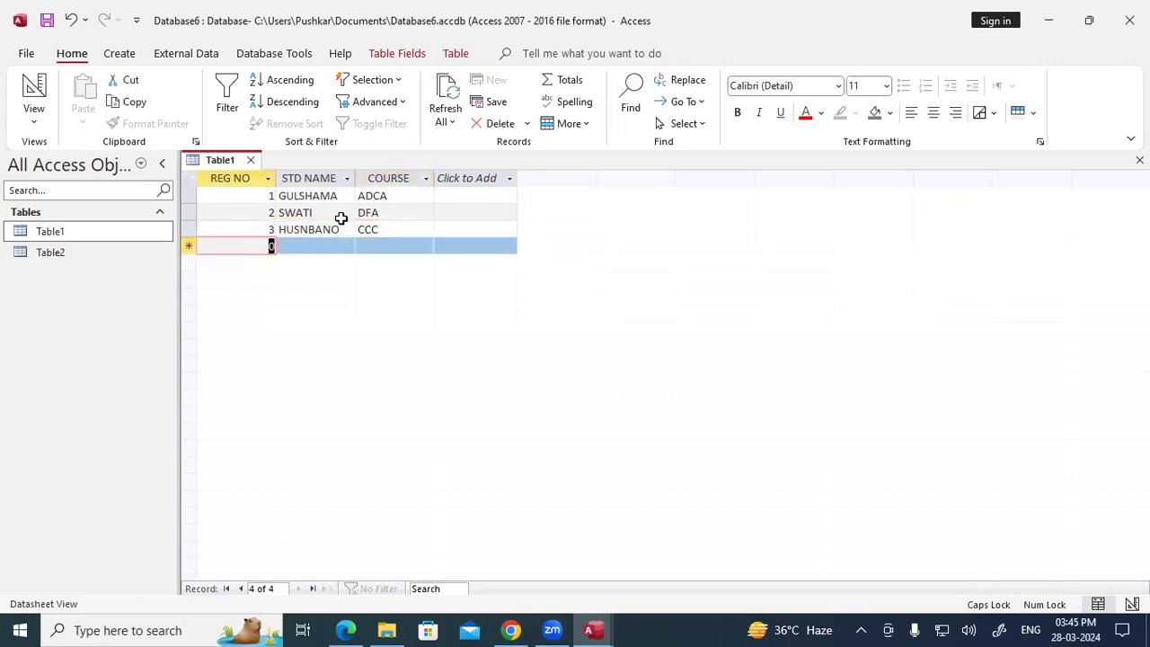
Step: Add a fourth record to Table1 with REG NO 4, the student's name and COURSE OM
type("4")
key("Tab")
type("ANKITA")
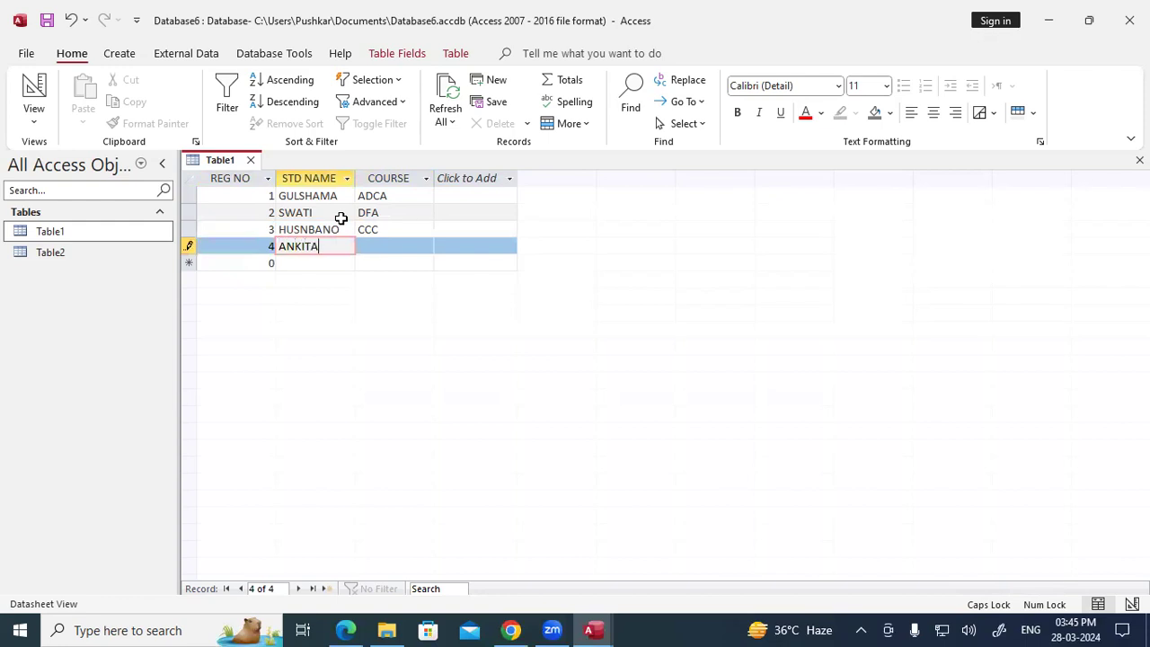
key("Tab")
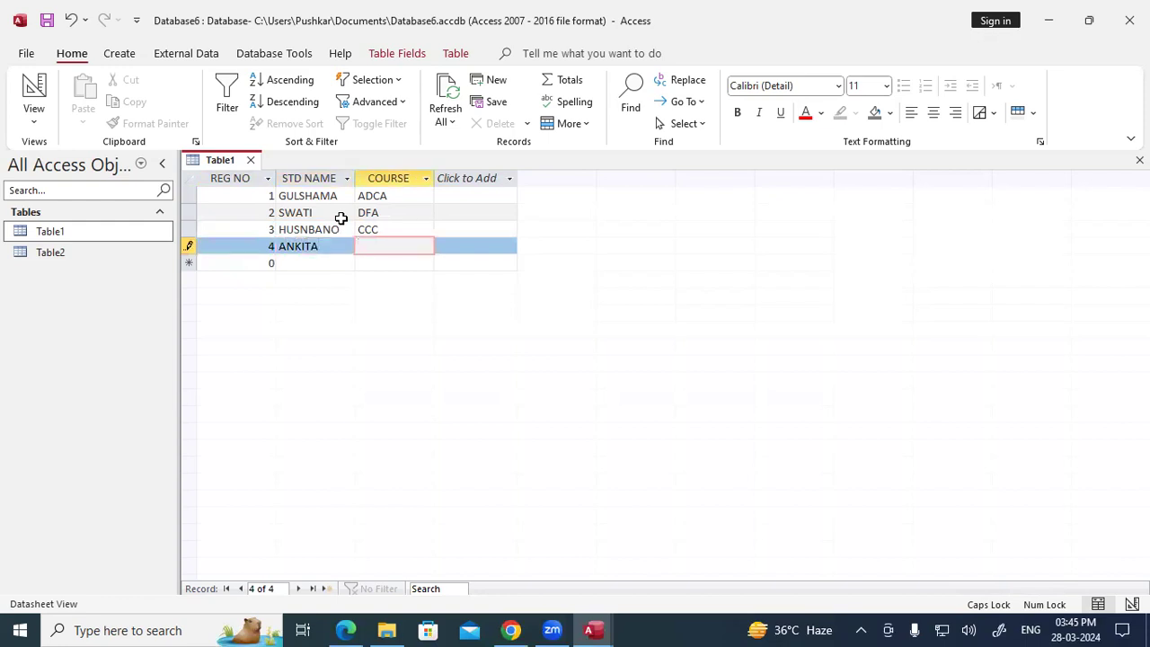
type("OM")
key("Tab")
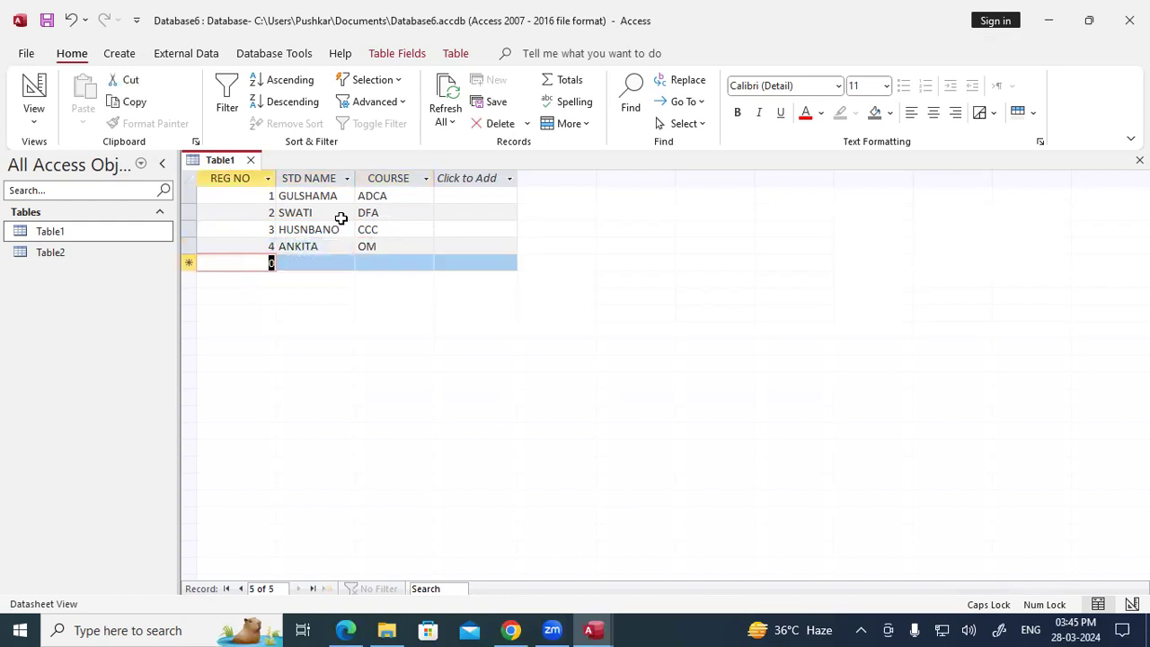
Step: Add a fifth record with REG NO 5, the student's name and COURSE ADFA, and save Table1
type("5")
key("Tab")
type("PAYAL")
key("Tab")
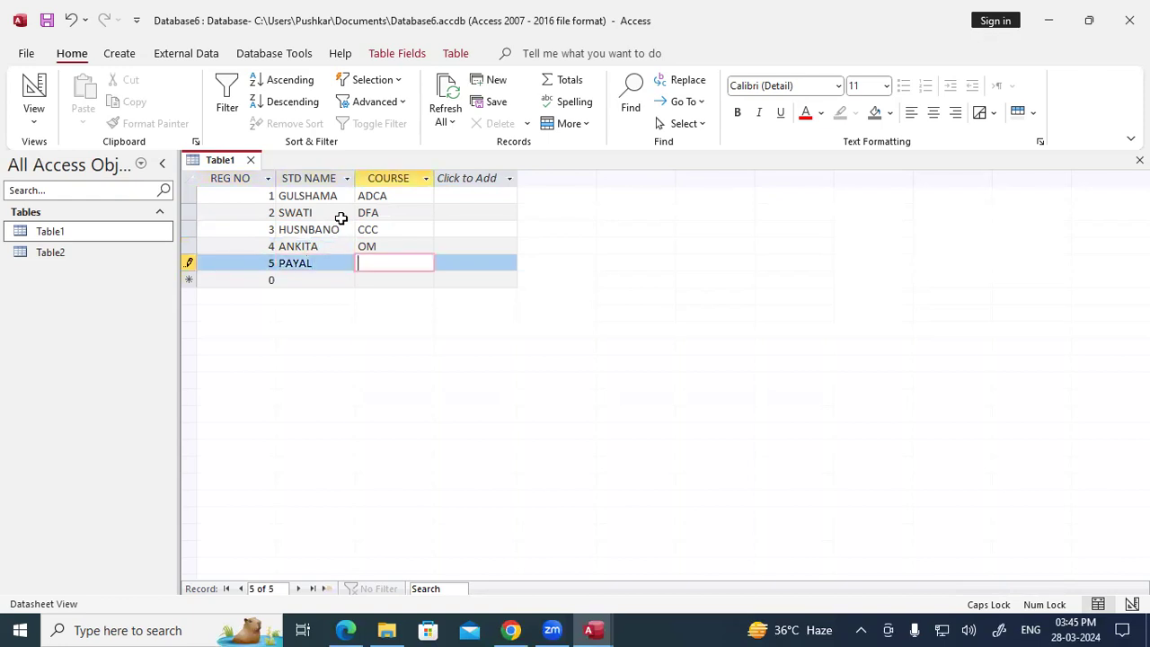
type("ADFA")
right_click(234, 163)
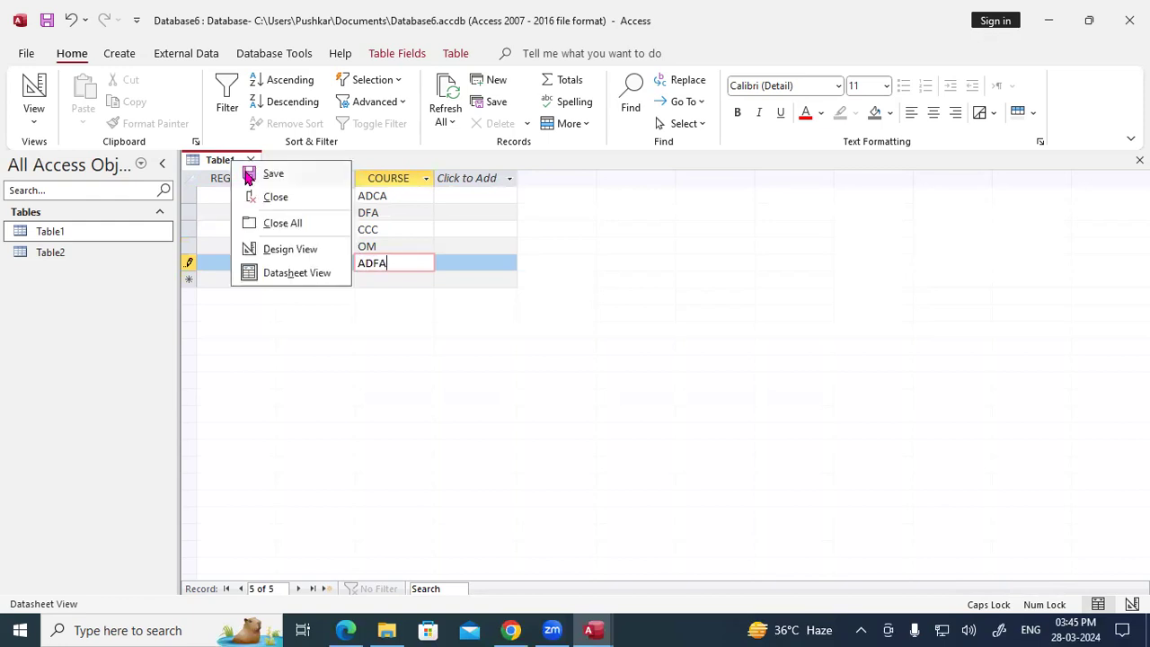
left_click(249, 174)
Step: Open Table2 and add records for REG NO 1 with FEE 15000 and REG NO 2 with FEE 9000
double_click(61, 255)
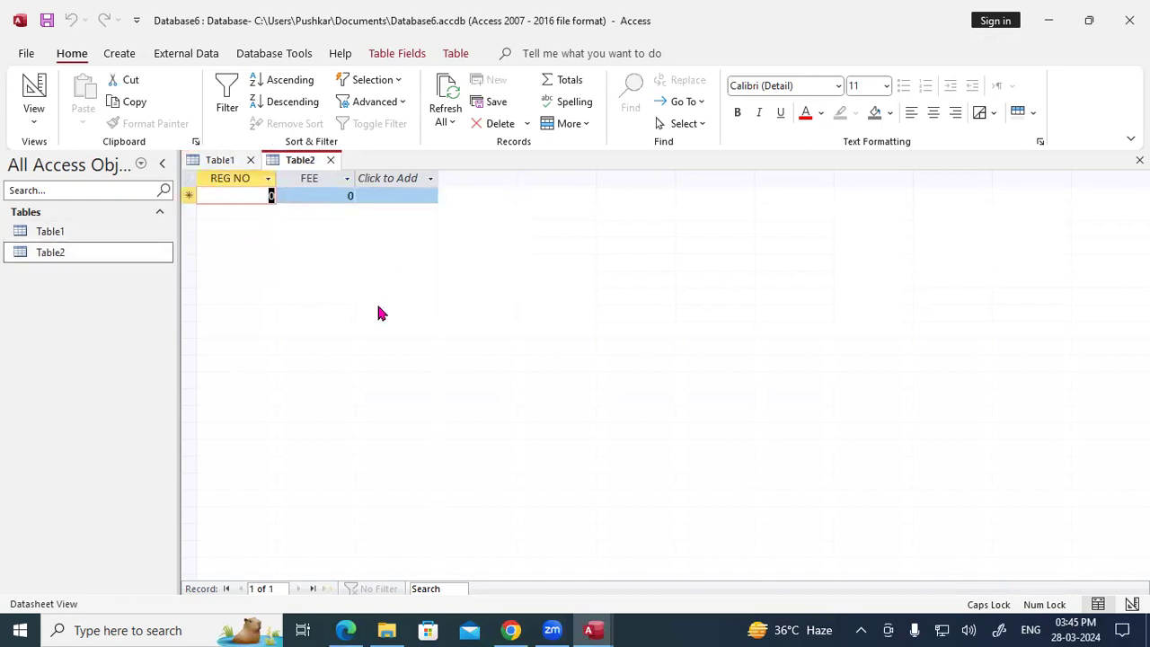
type("1")
key("Tab")
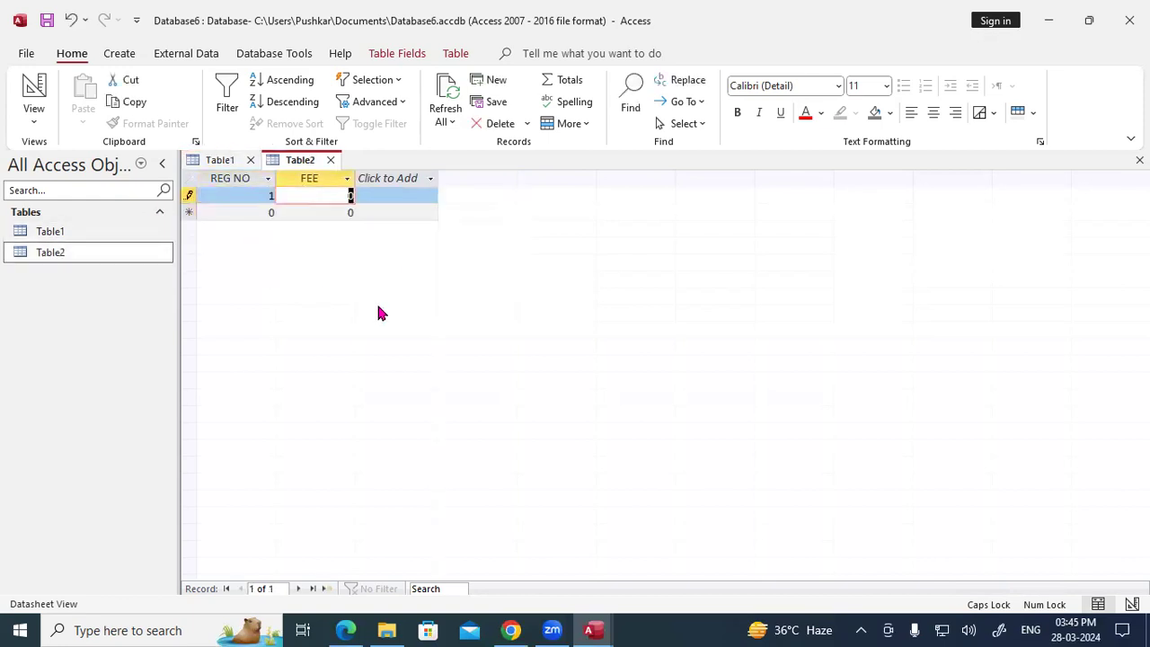
type("15000")
key("Tab")
type("2")
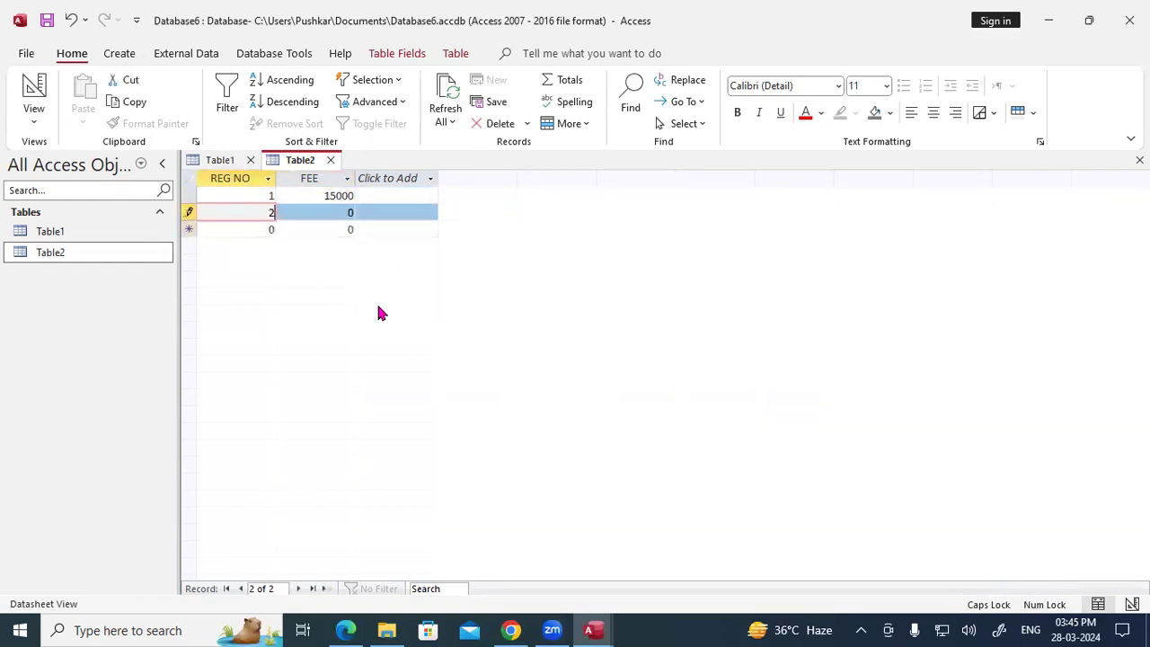
key("Tab")
type("9000")
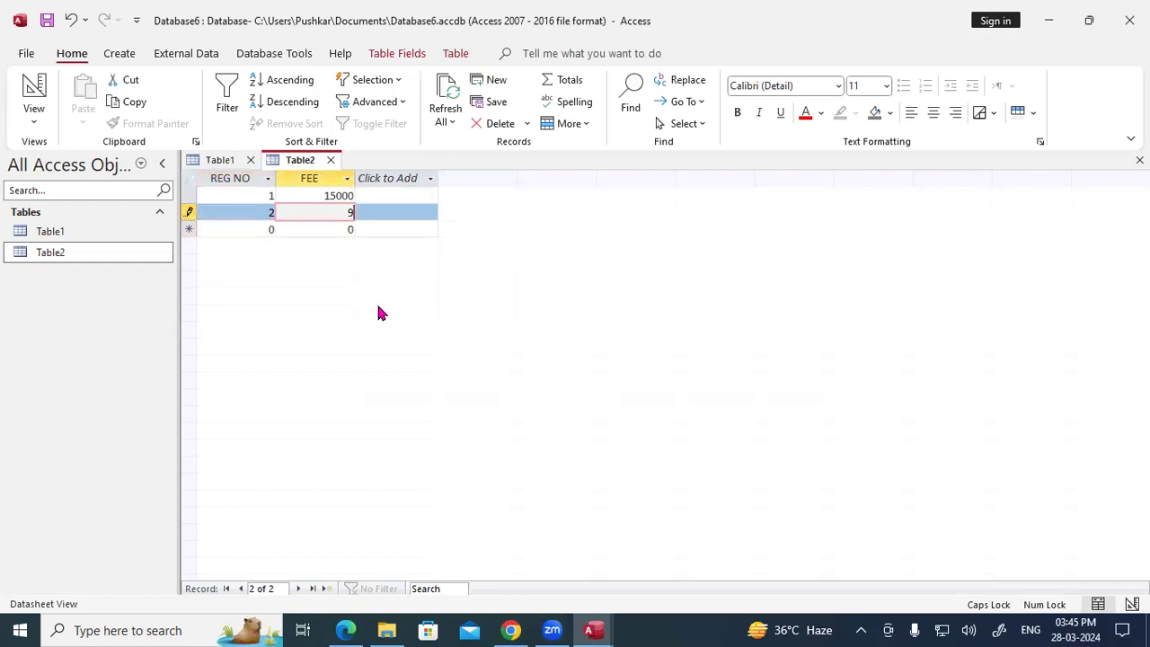
key("Tab")
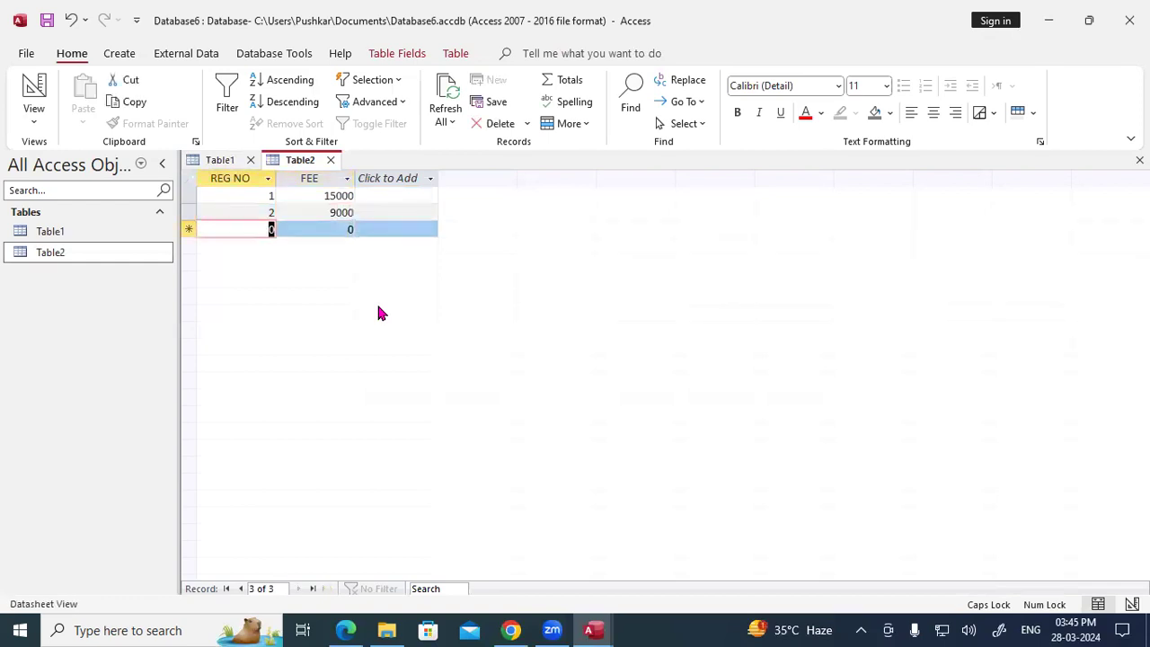
Step: Add records to Table2 for REG NO 3 with FEE 5000 and REG NO 4 with FEE 4500
type("3")
key("Tab")
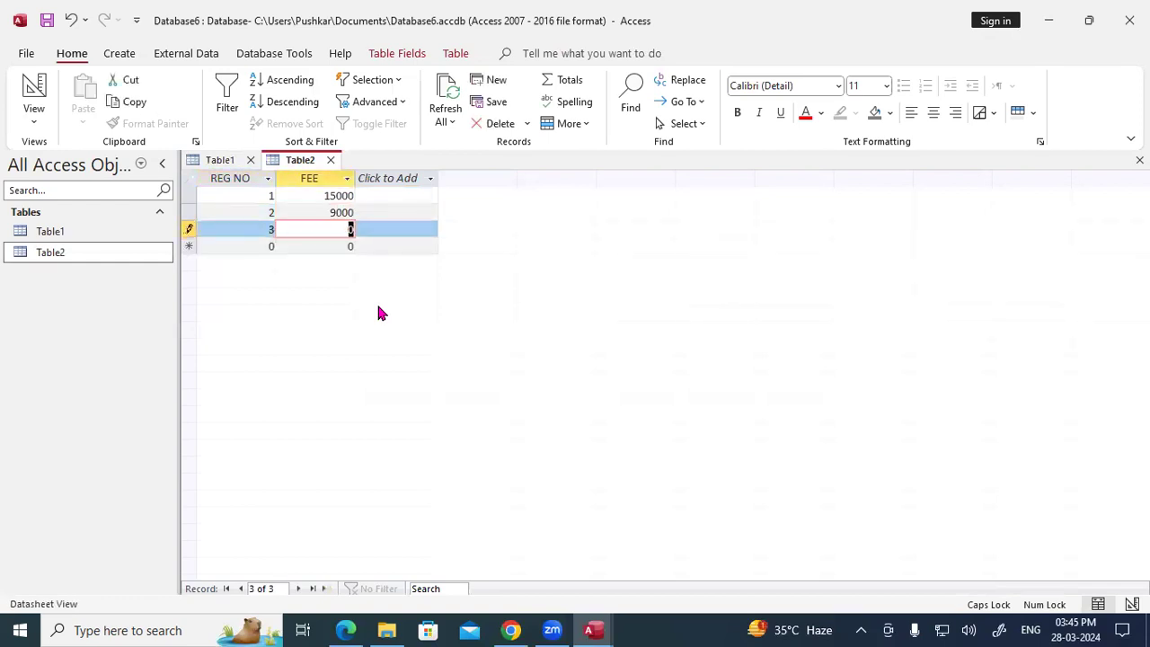
type("5000")
key("Tab")
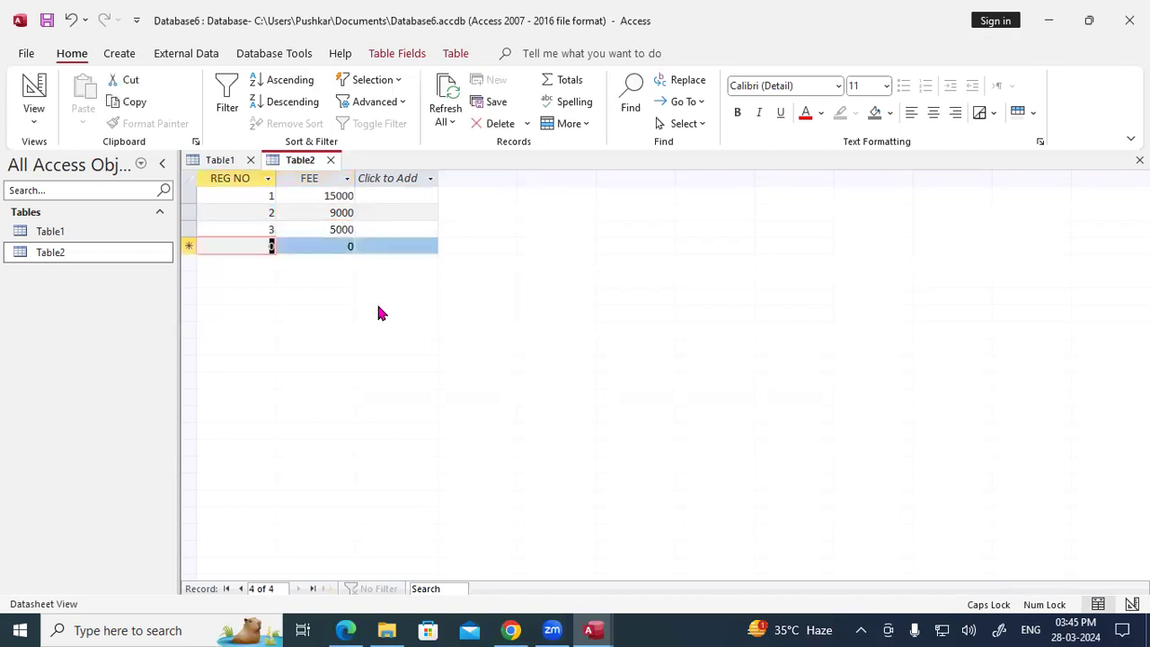
type("4")
key("Tab")
type("4500")
key("Tab")
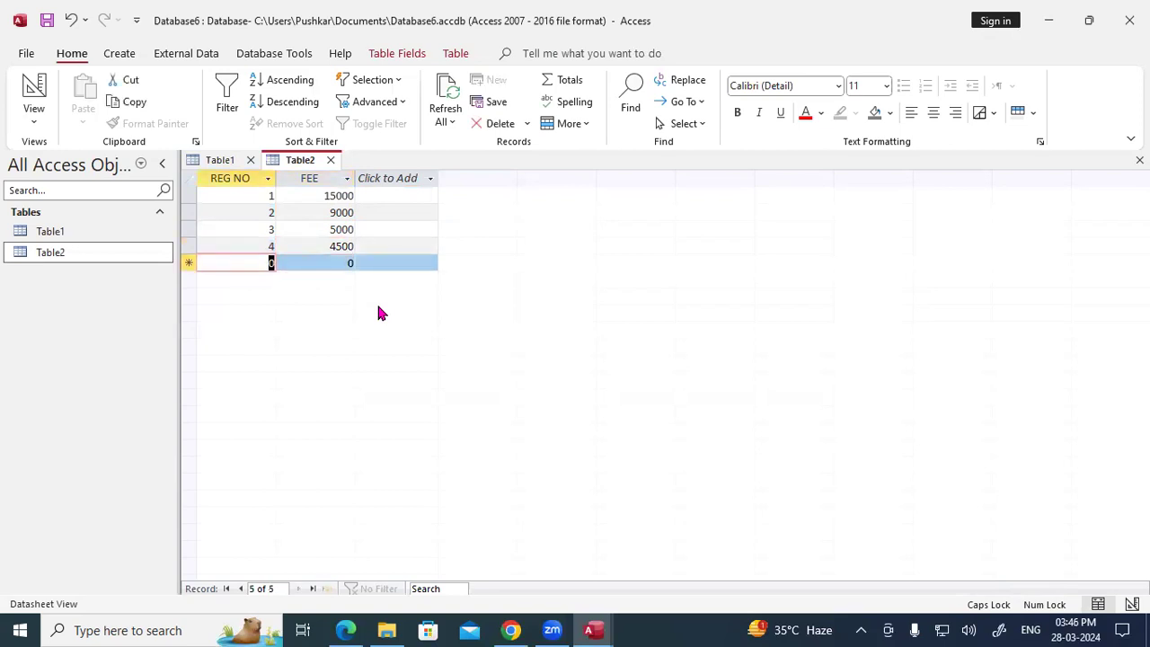
Step: Add a record for REG NO 5 with FEE 15000 and save Table2
type("1500")
key("BackSpace")
key("BackSpace")
key("BackSpace")
key("BackSpace")
type("5")
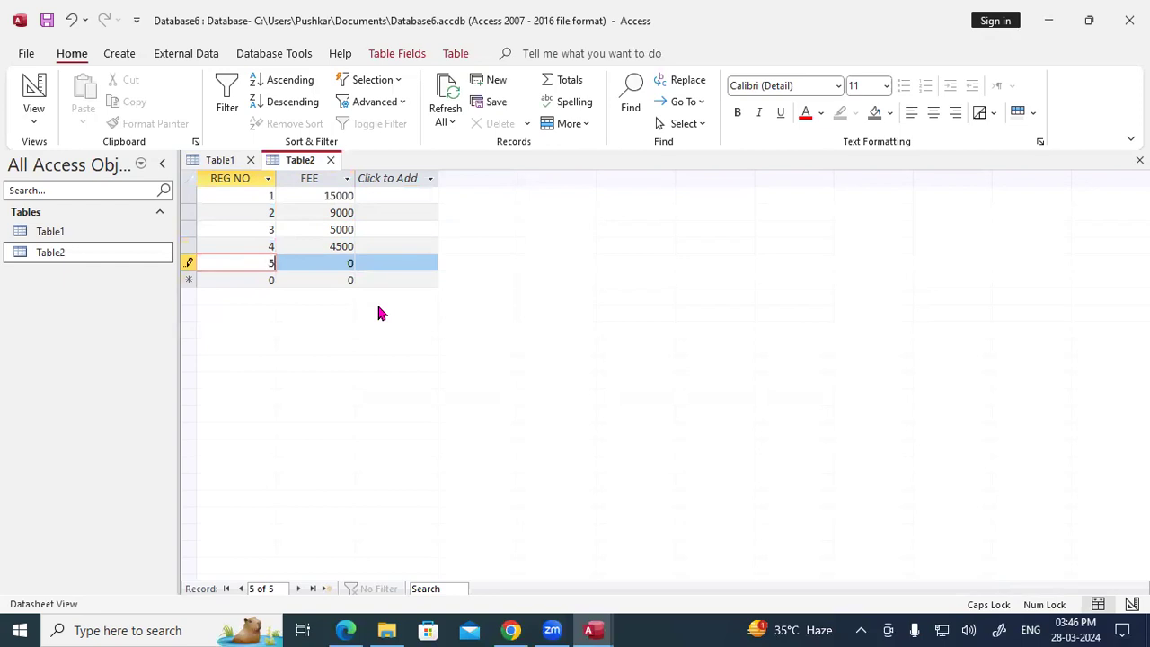
key("Tab")
type("15000")
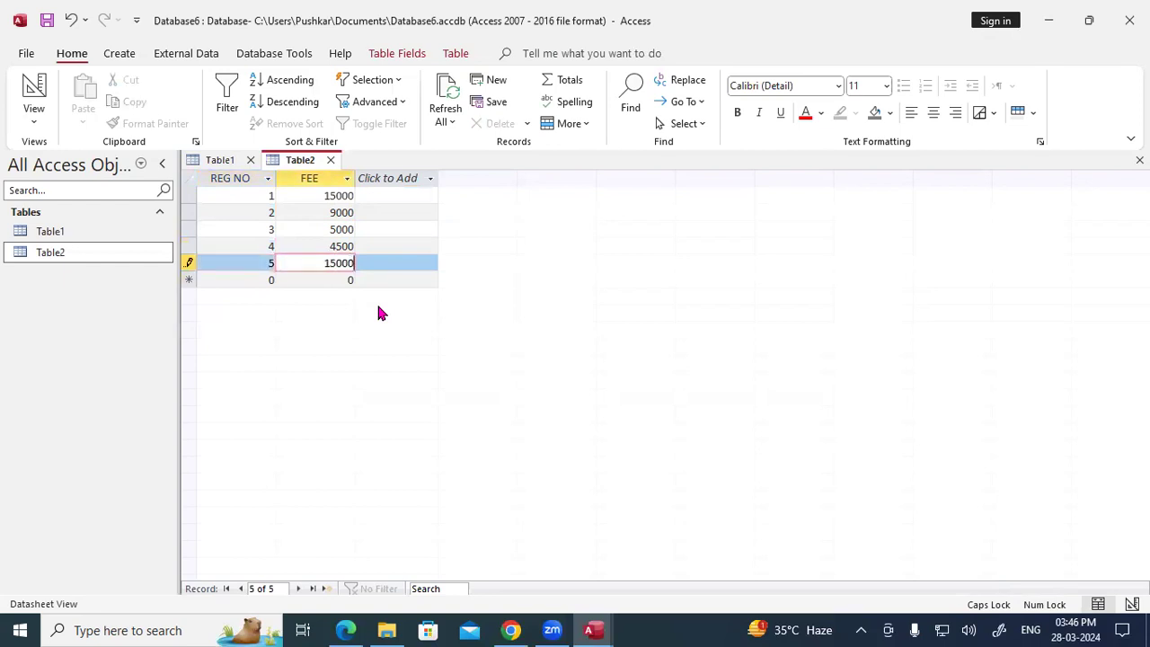
right_click(299, 166)
left_click(318, 179)
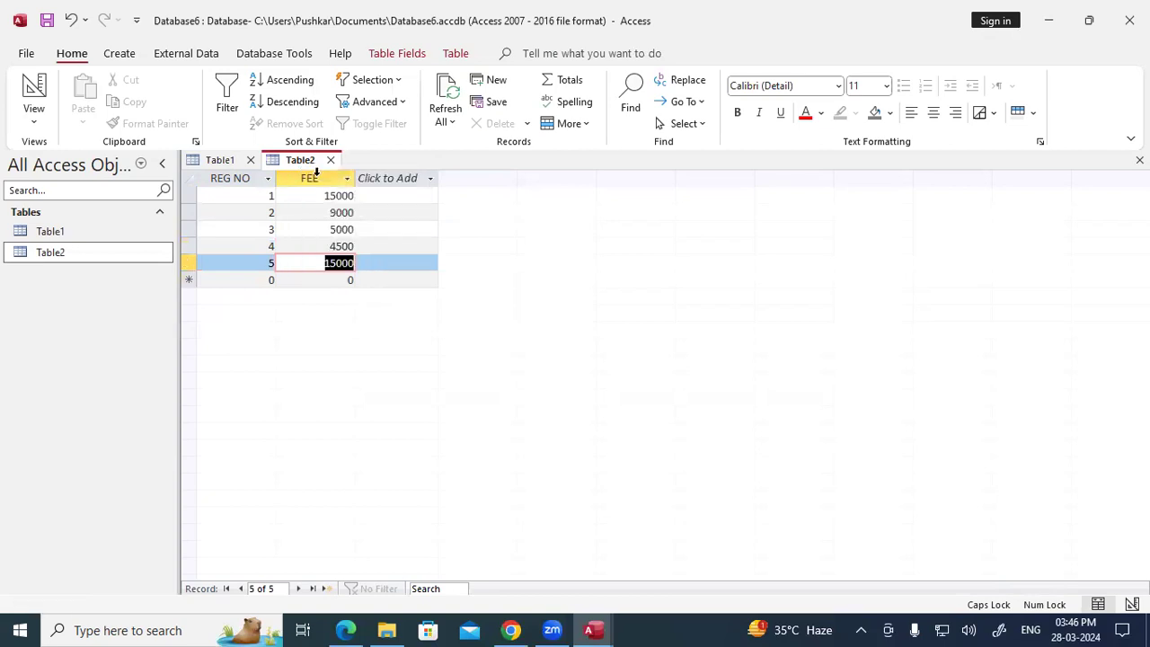
Step: Bring up Table1 and close it along with Table2
left_click(225, 162)
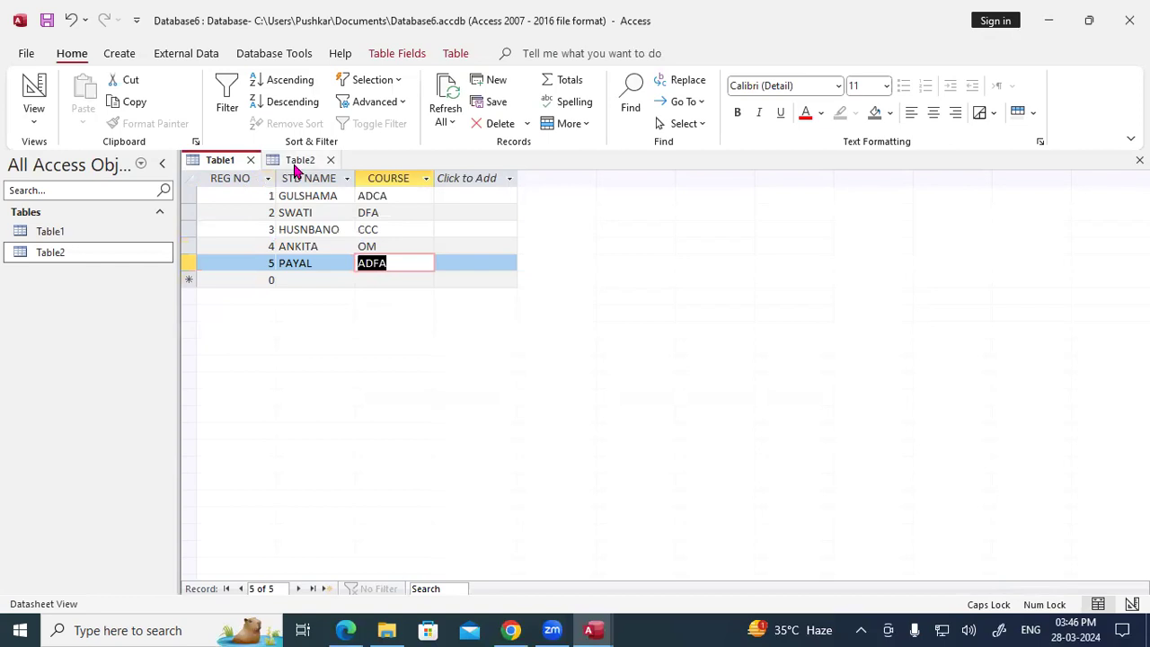
right_click(236, 159)
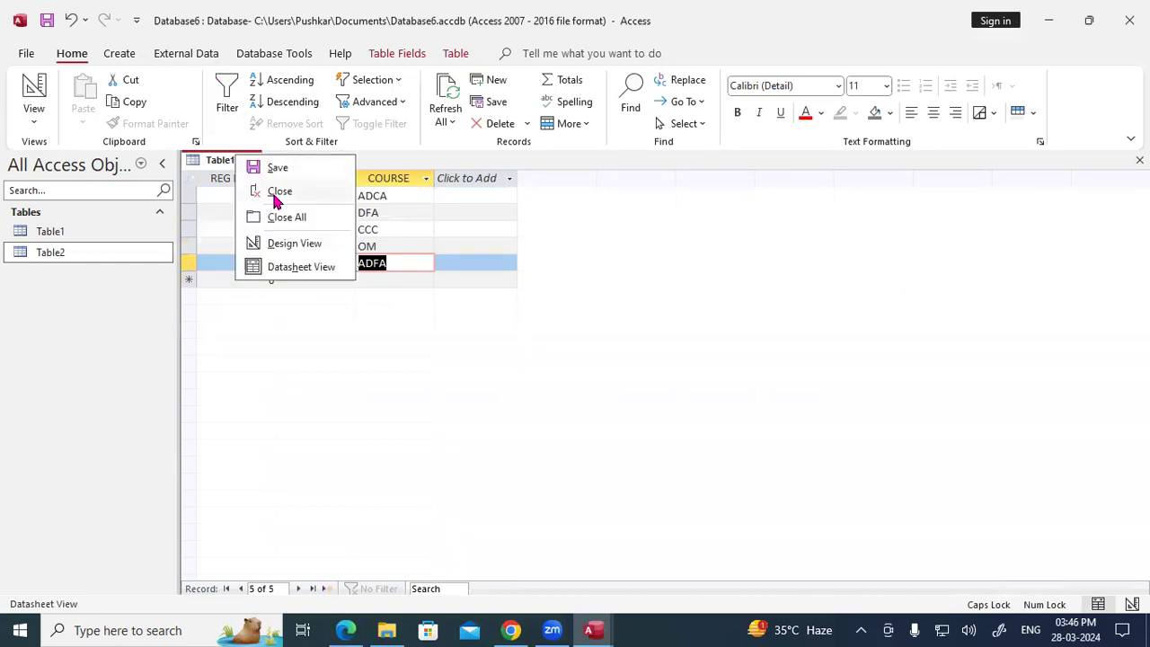
left_click(277, 200)
right_click(215, 160)
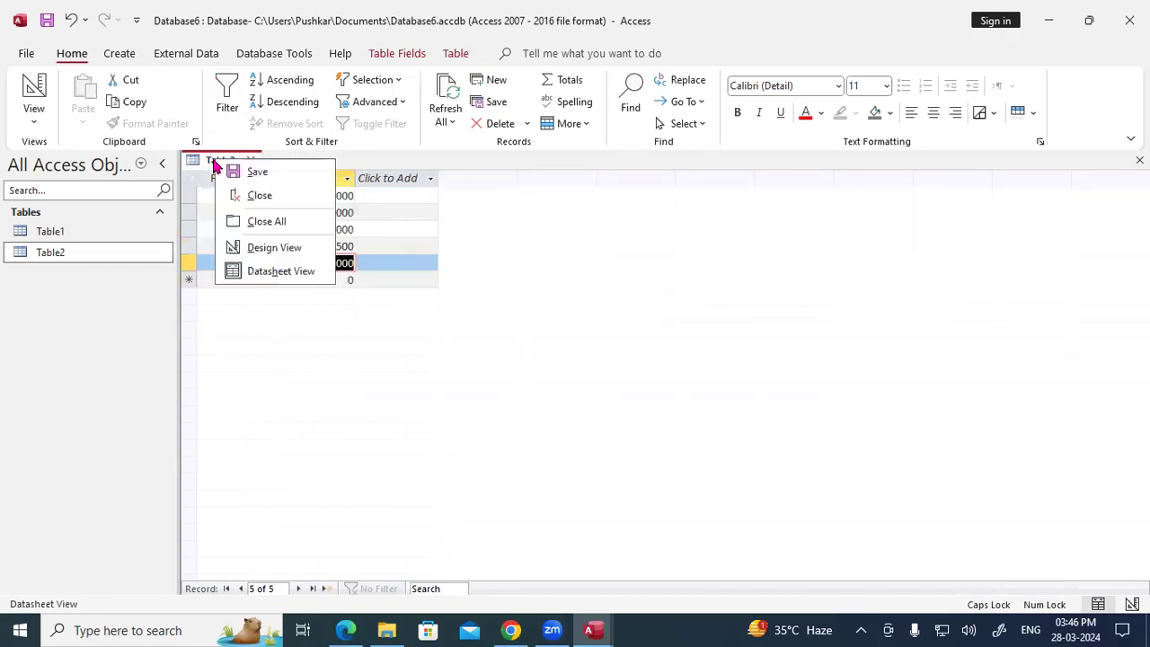
left_click(266, 220)
Step: Create a query in design view from Table2 and include its REG NO and FEE fields
left_click(126, 59)
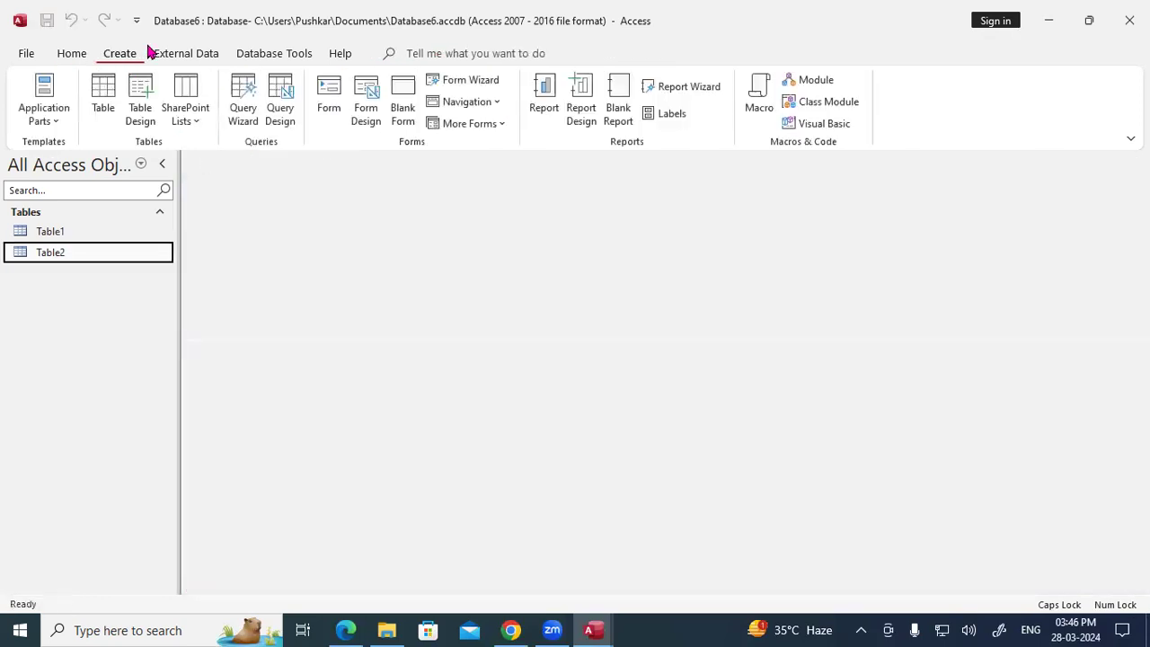
left_click(278, 112)
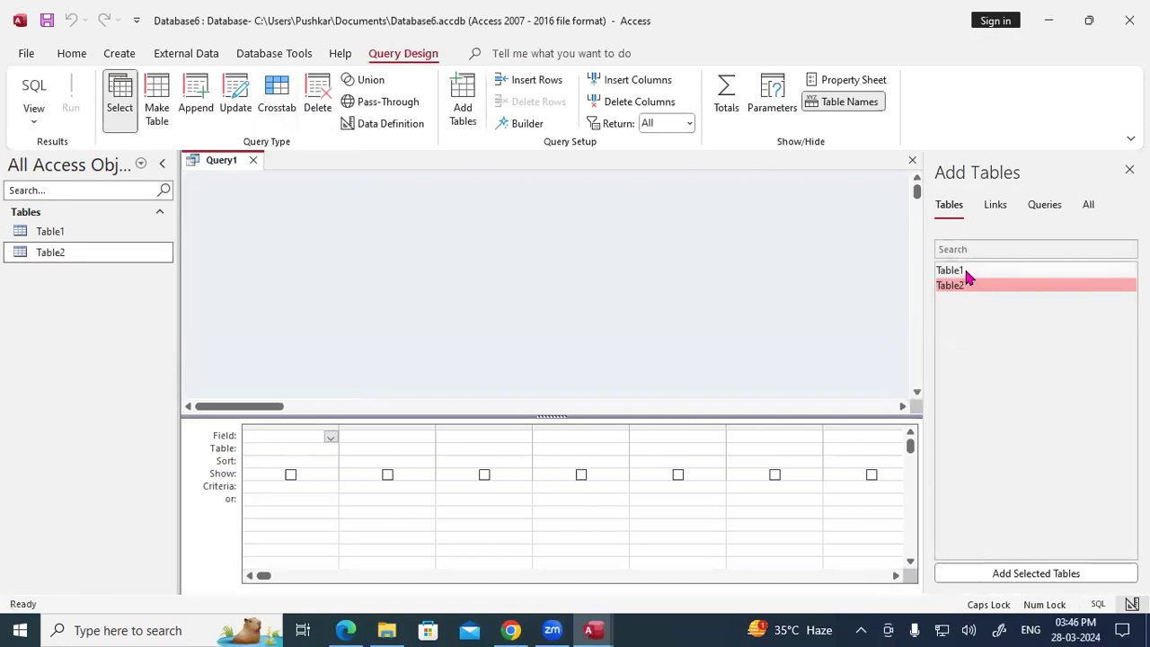
left_click(1024, 577)
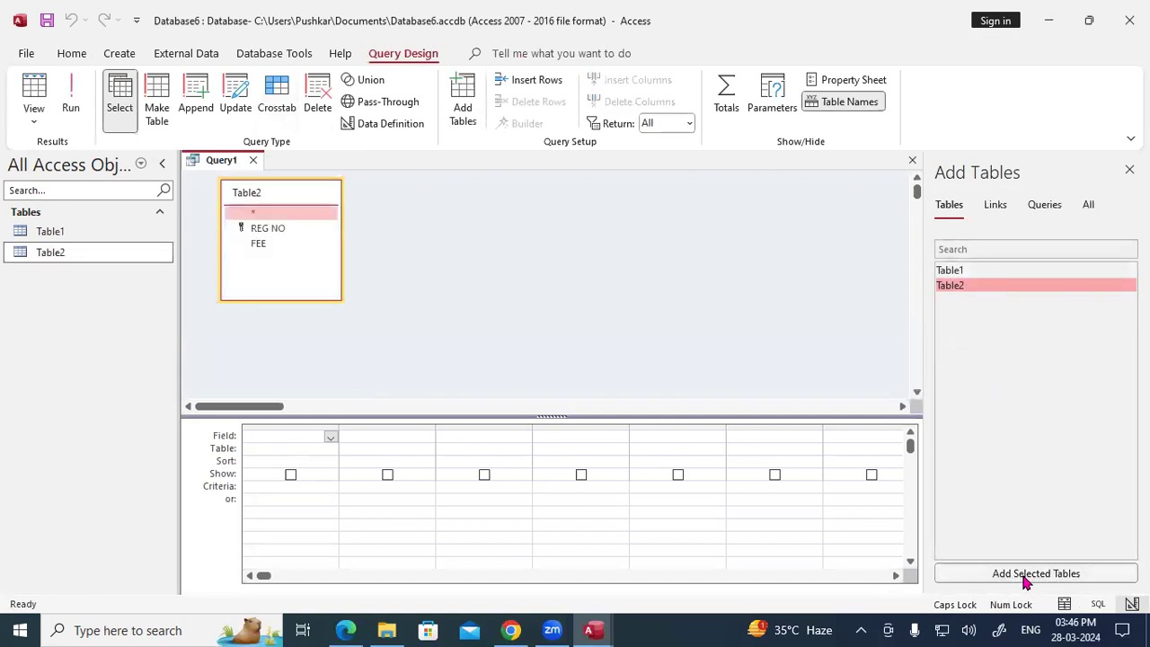
double_click(280, 203)
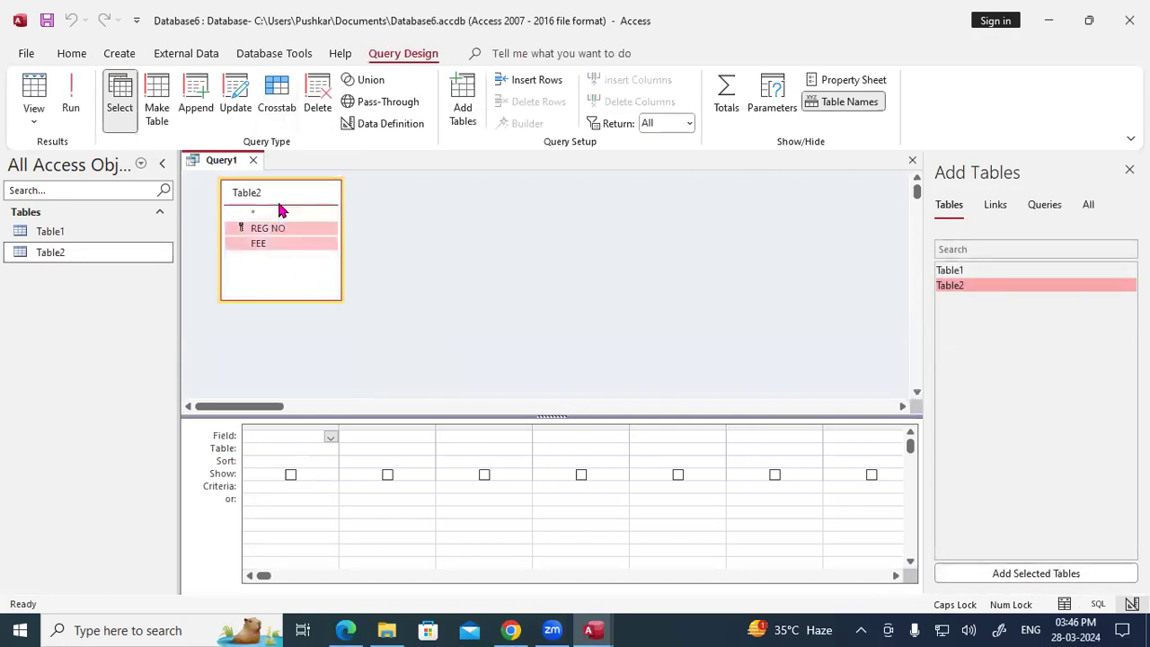
left_click_drag(276, 231, 305, 437)
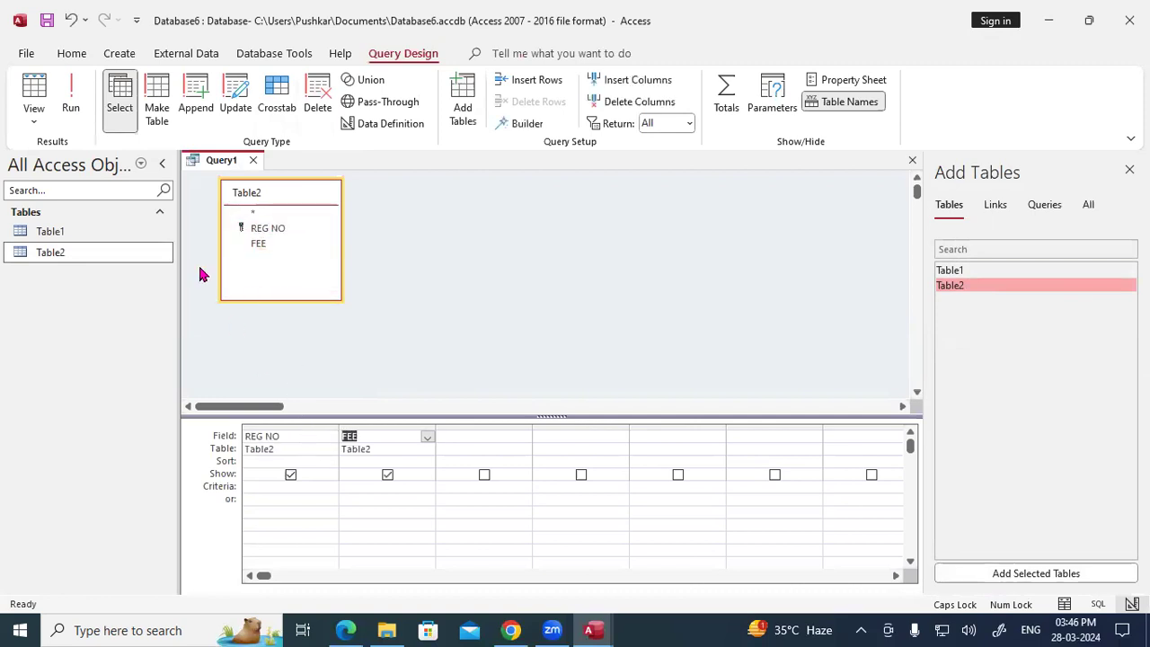
Step: Try to append the Table2 query's rows to Table1 in the current database, running the query despite any errors
left_click(196, 97)
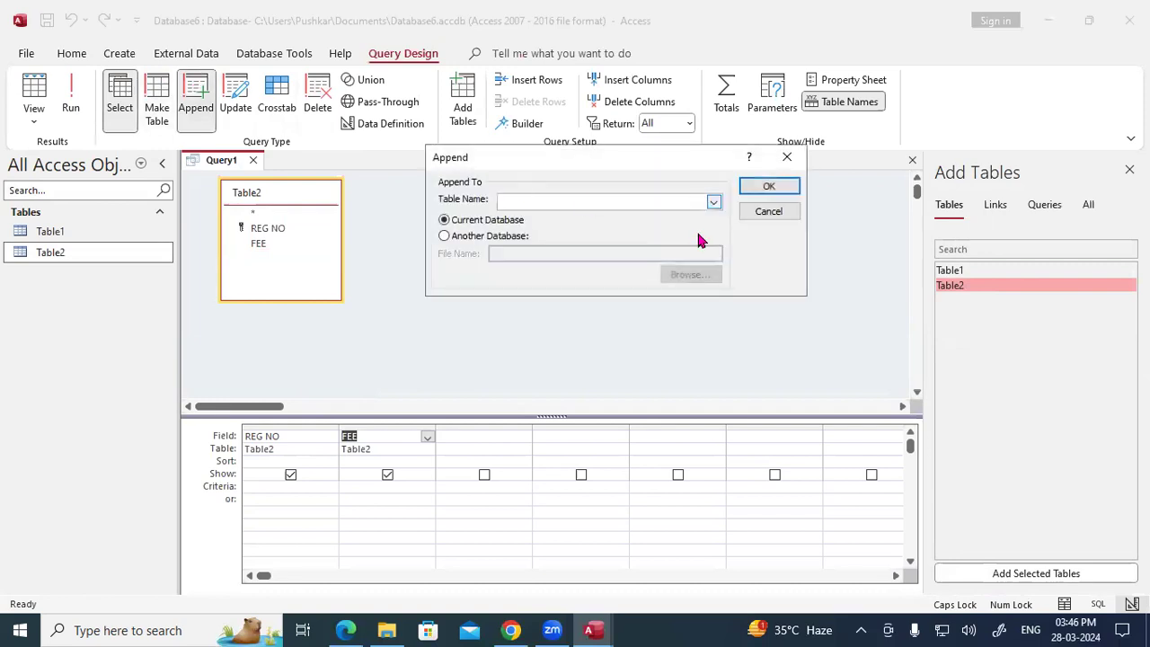
left_click(715, 203)
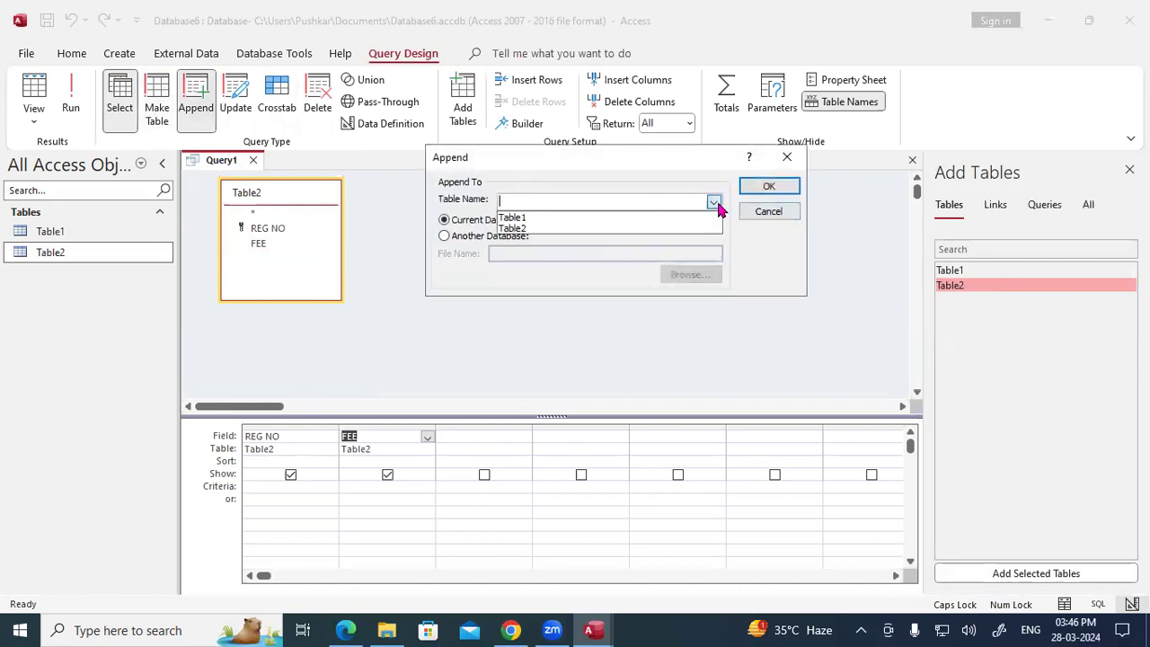
left_click(595, 219)
left_click(769, 187)
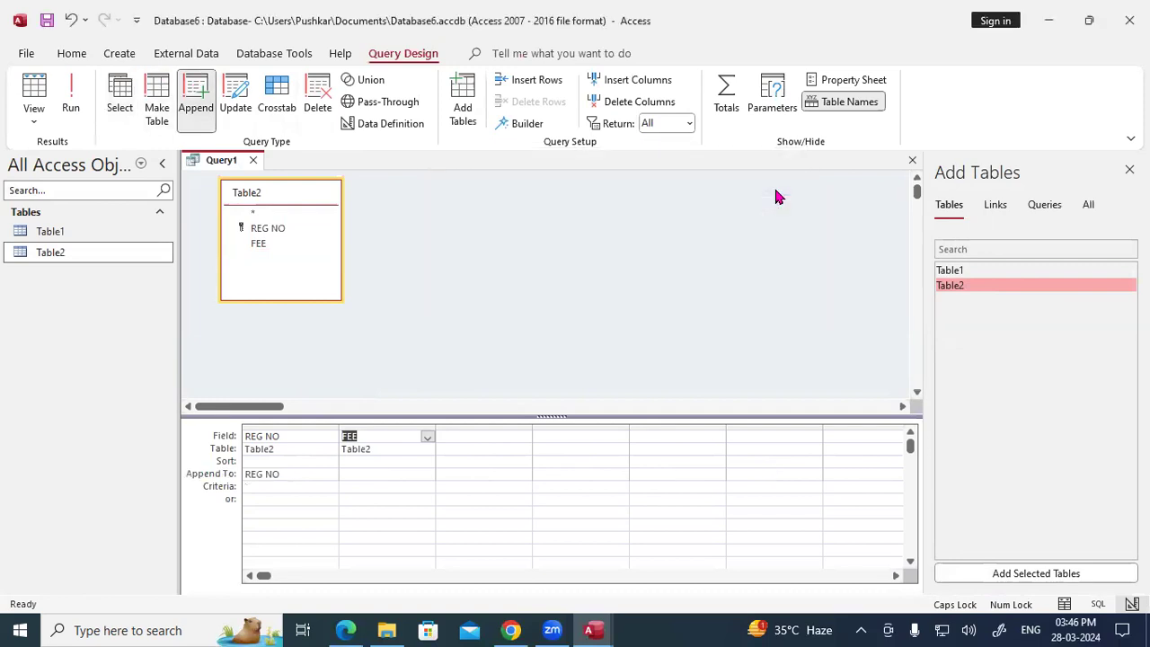
left_click(74, 94)
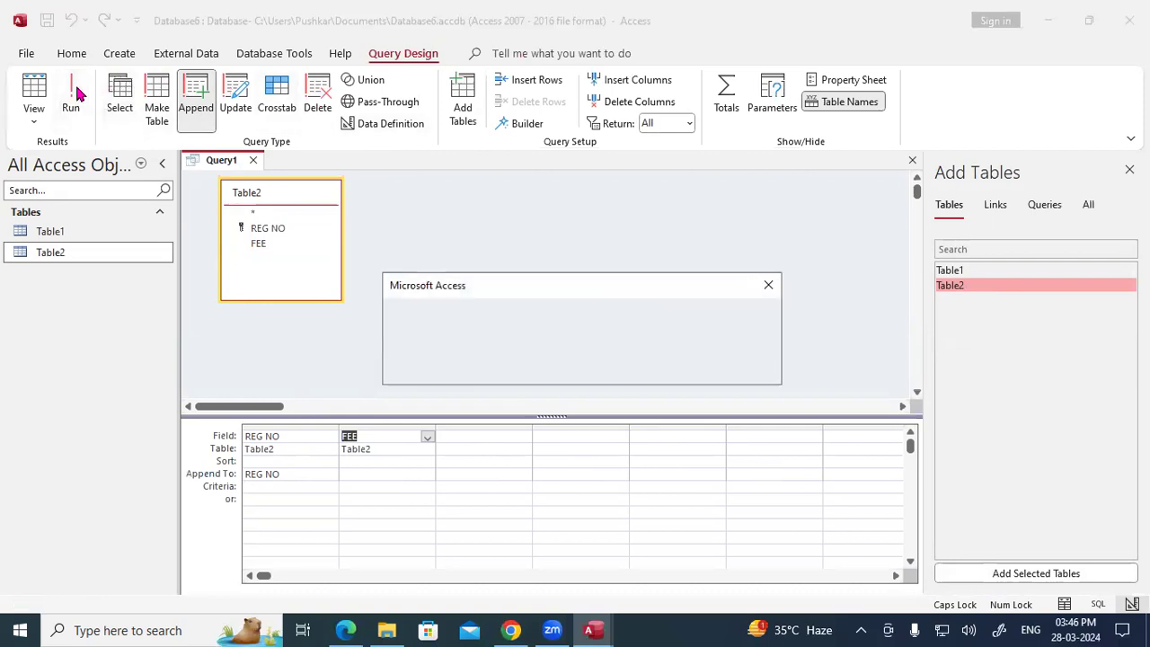
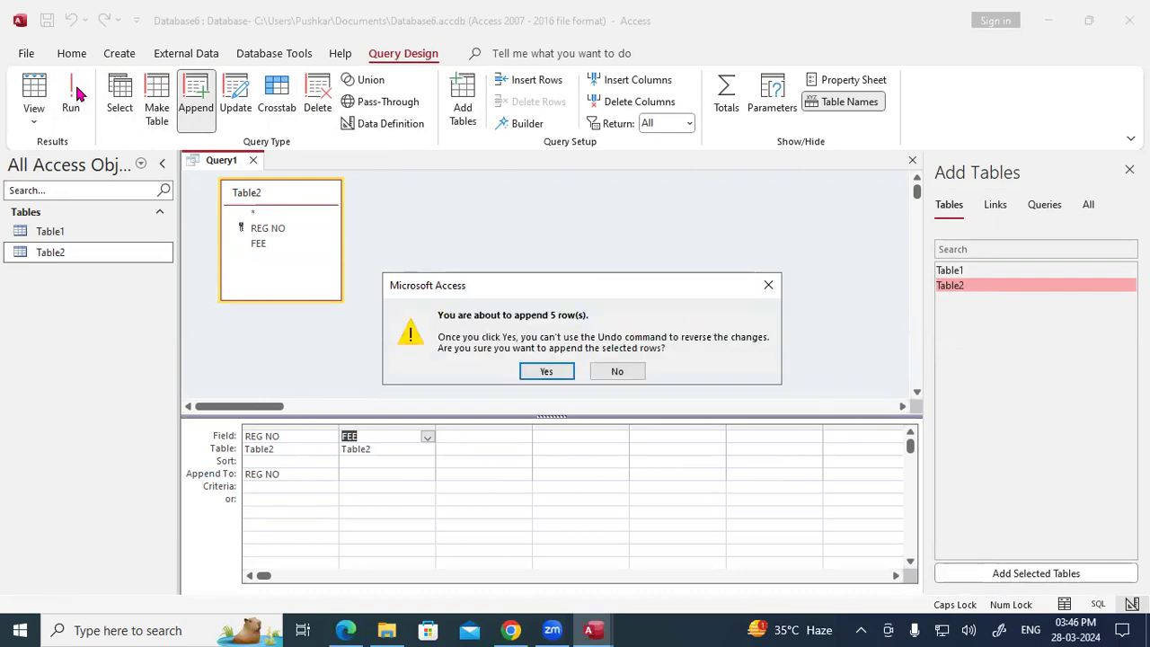
left_click(540, 368)
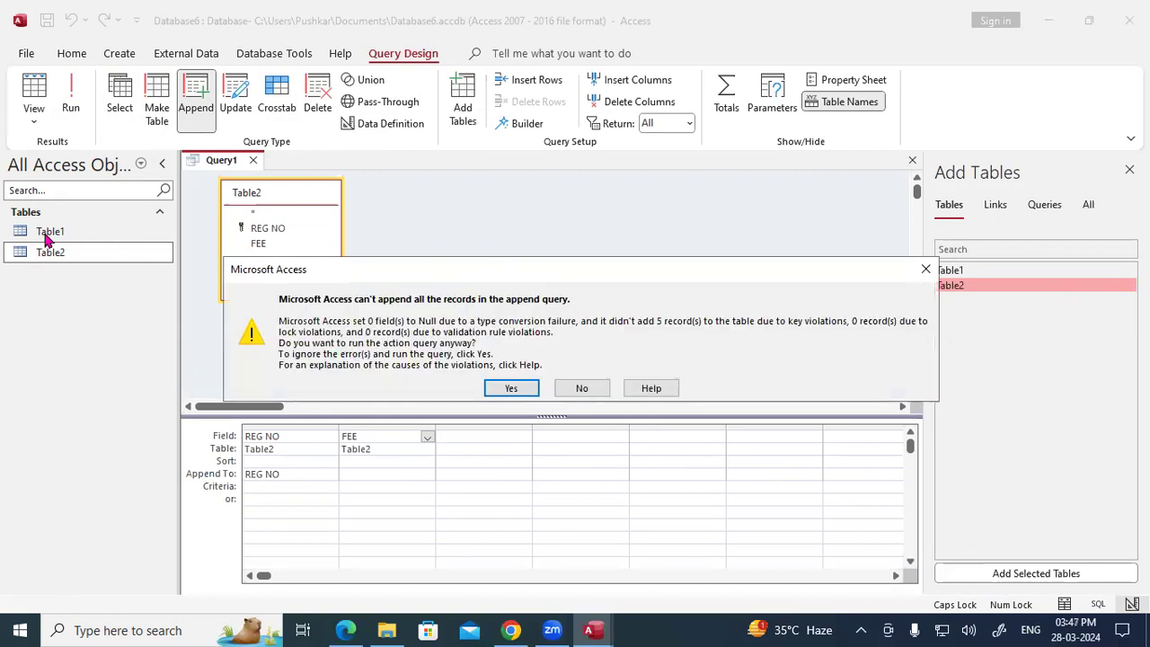
left_click(512, 389)
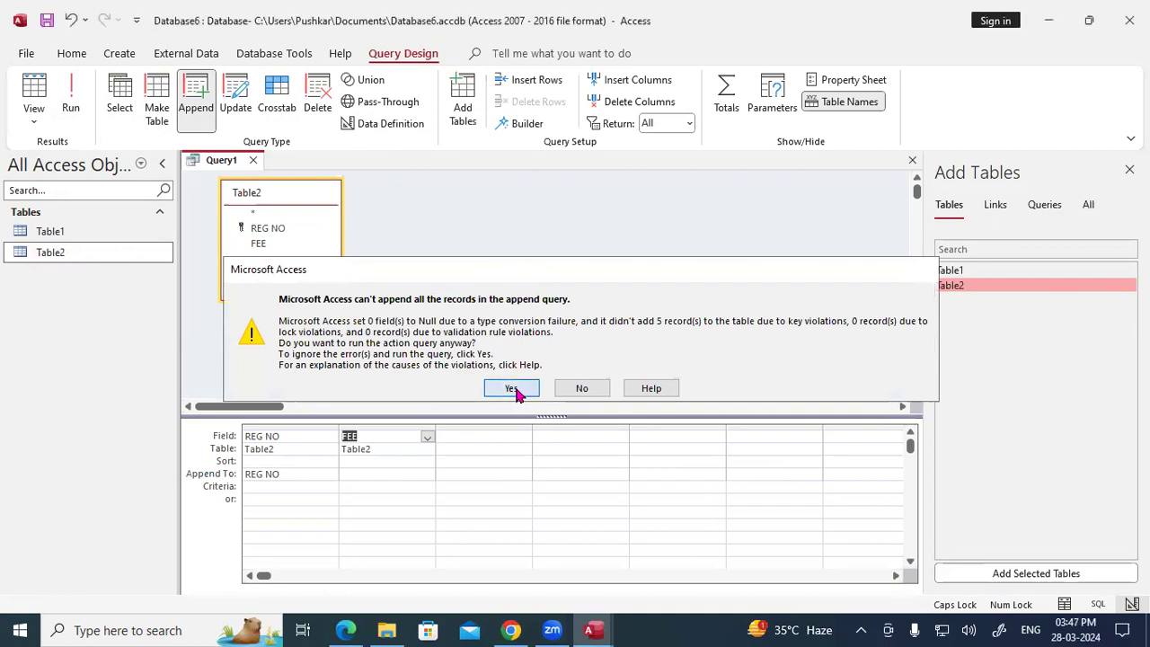
Step: Open Table1 and Table2 to check their records after the append attempt
double_click(74, 238)
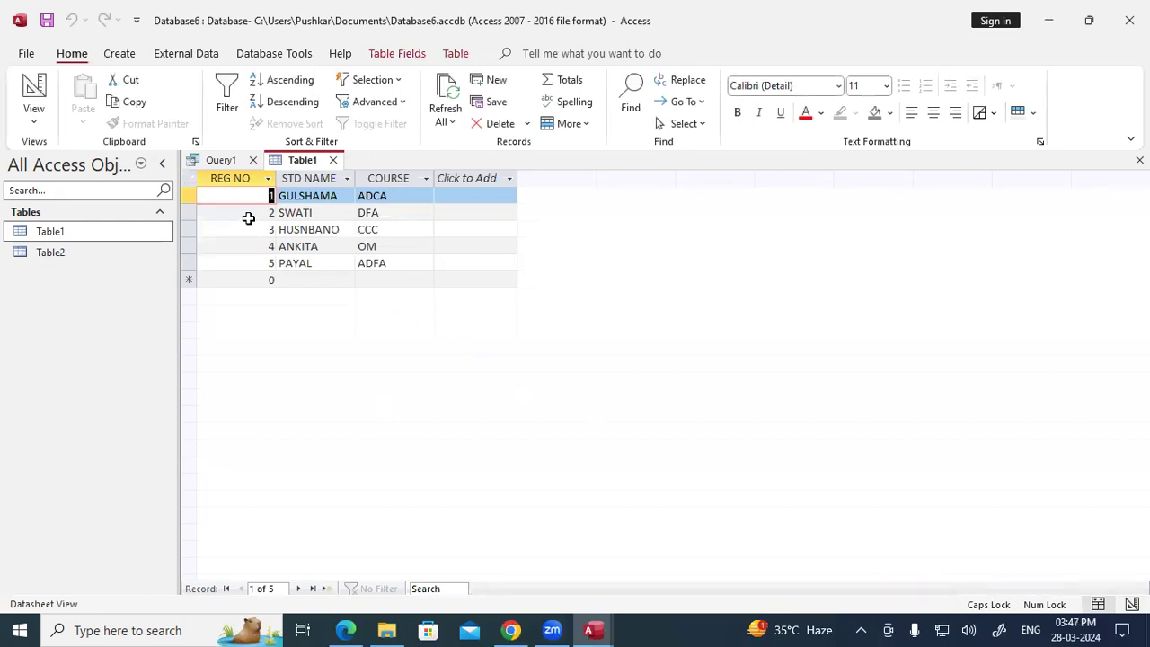
double_click(88, 259)
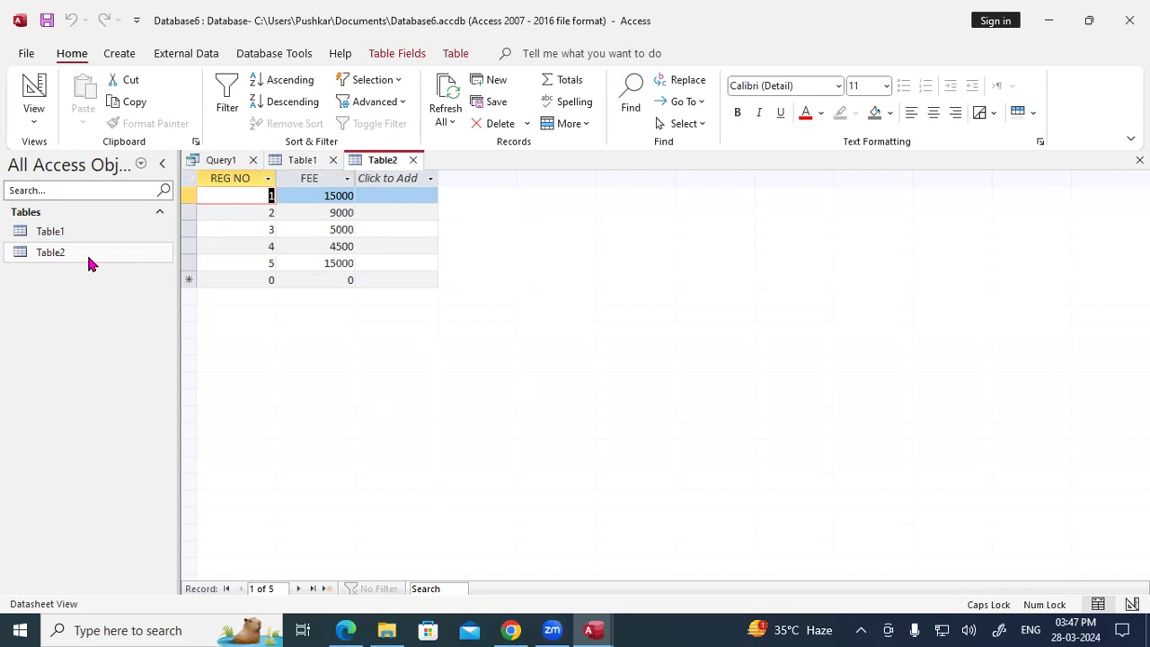
double_click(80, 235)
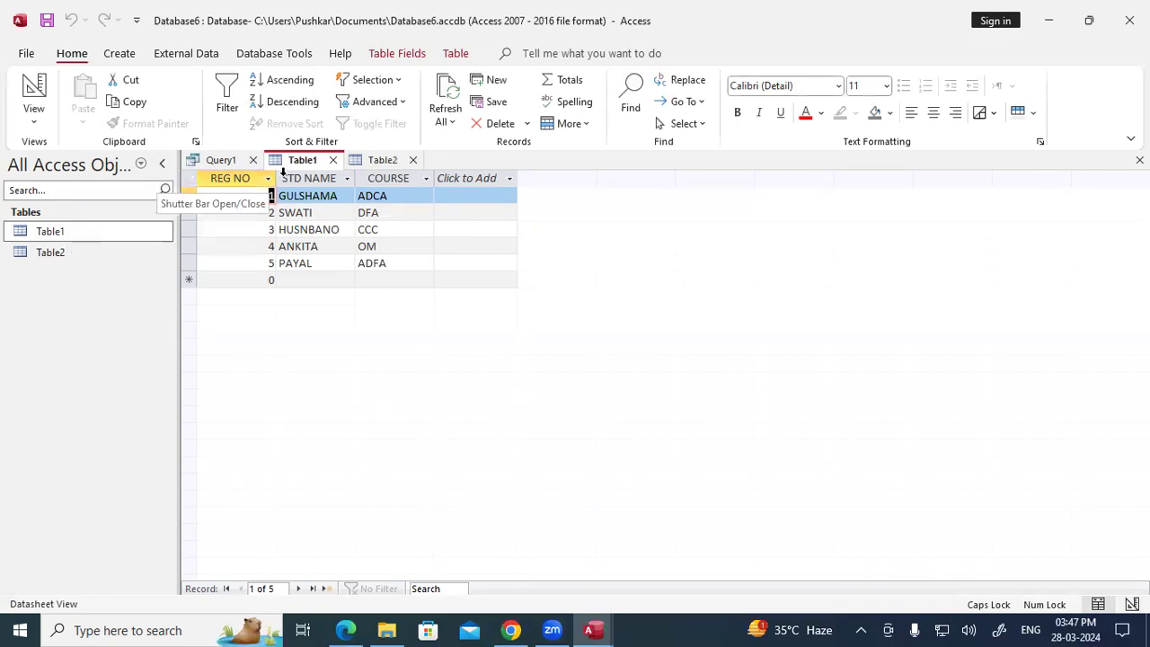
Step: Close the append query without saving its design
left_click(239, 169)
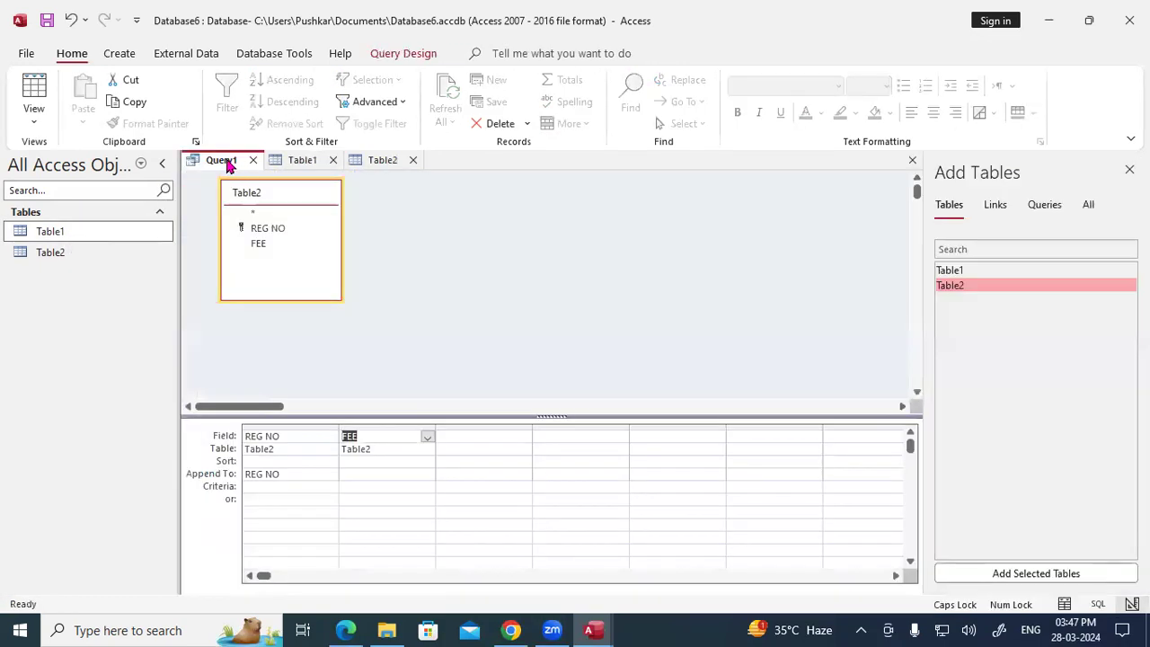
left_click(253, 160)
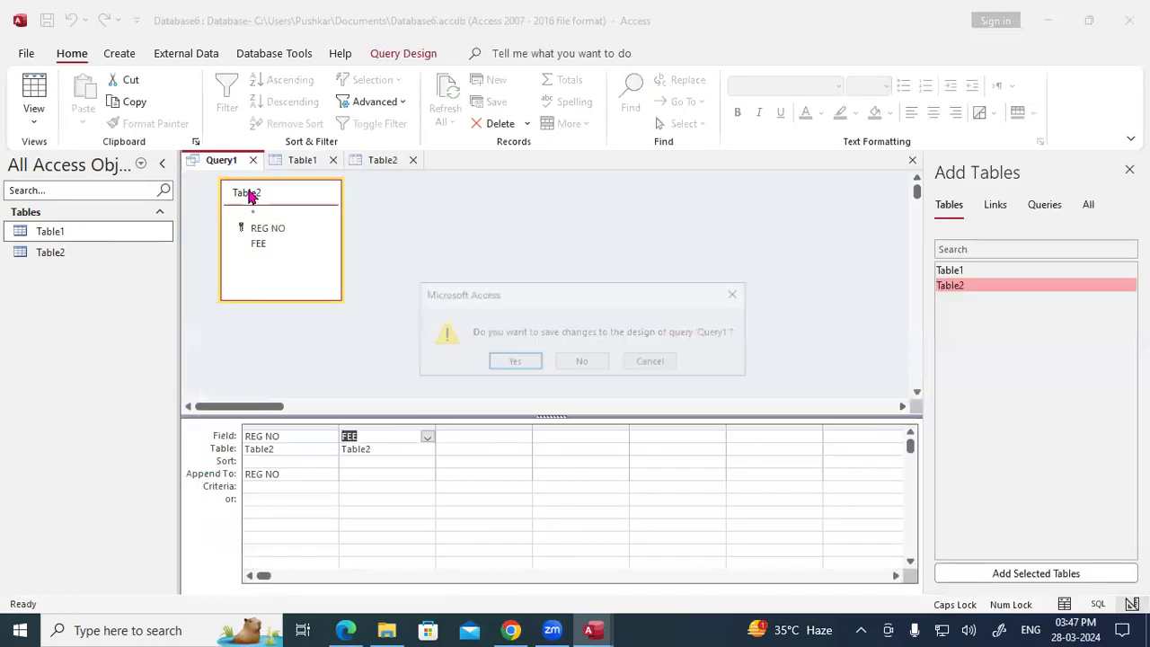
left_click(581, 361)
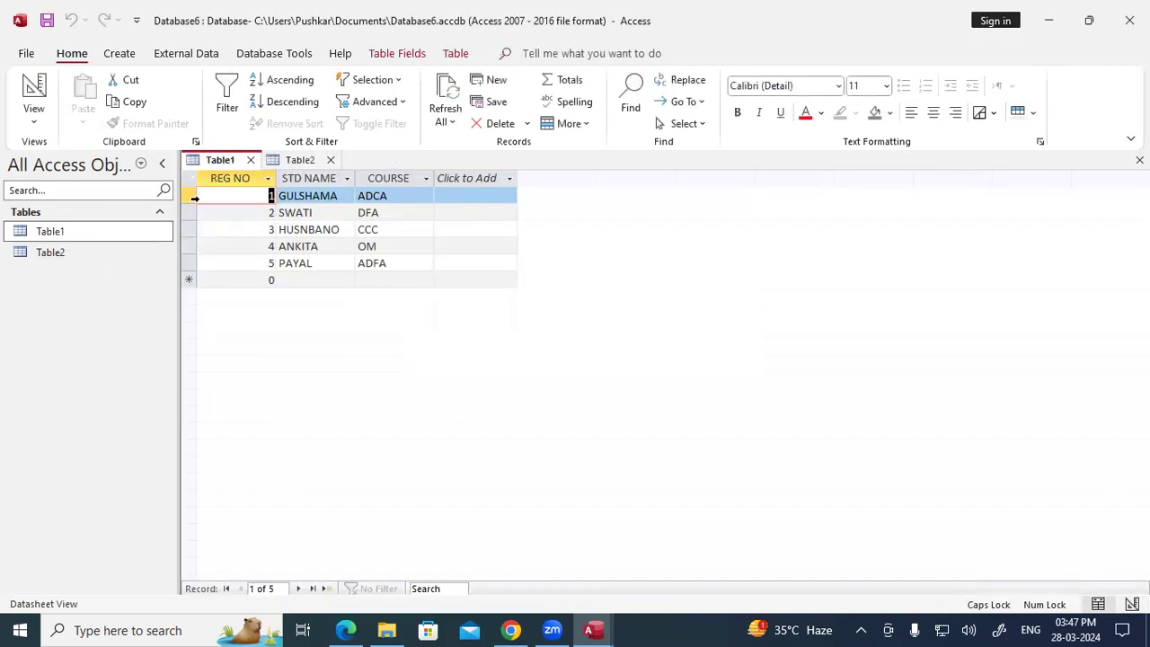
Step: Remove the primary key from the REG NO field in Table1's design
left_click(33, 123)
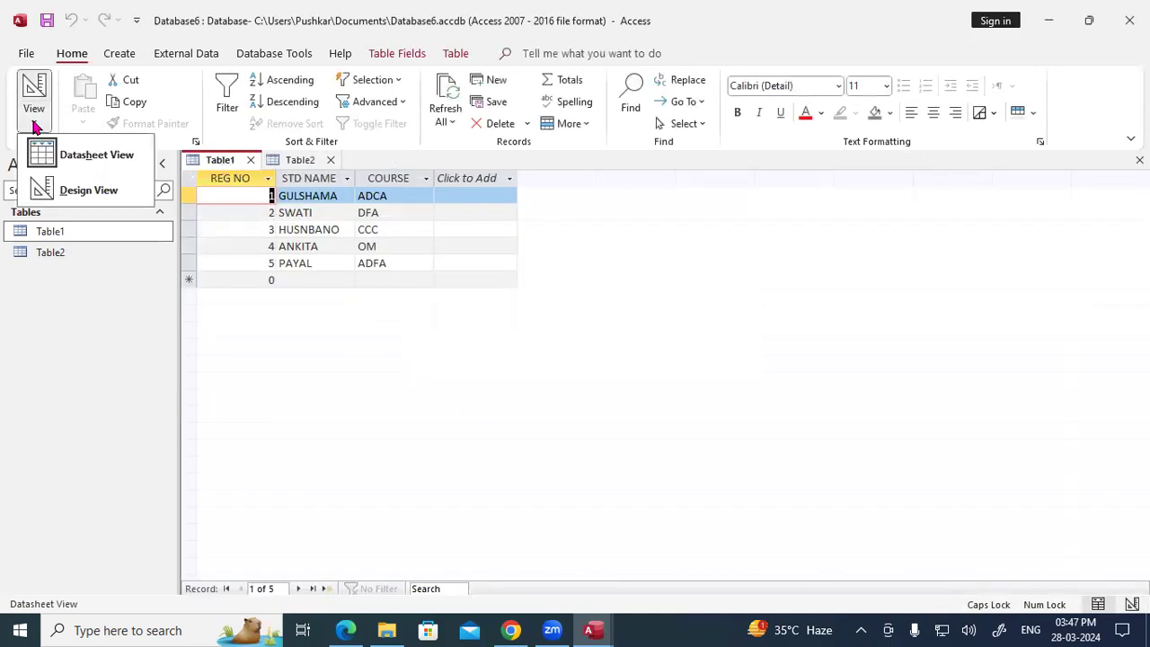
left_click(93, 191)
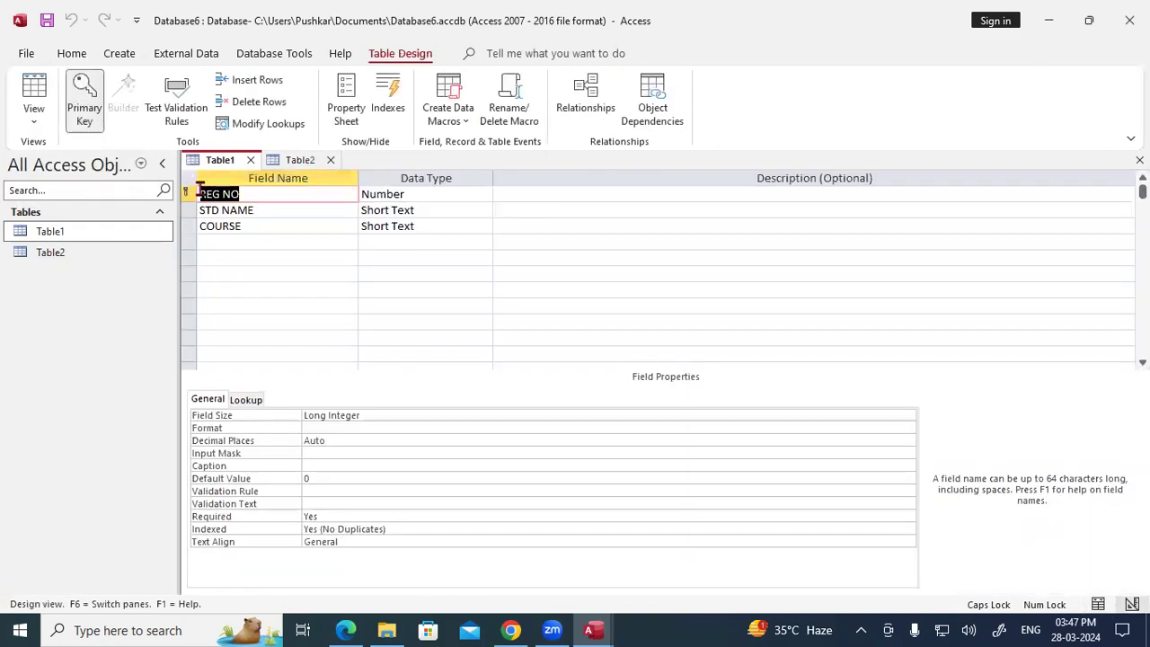
right_click(186, 198)
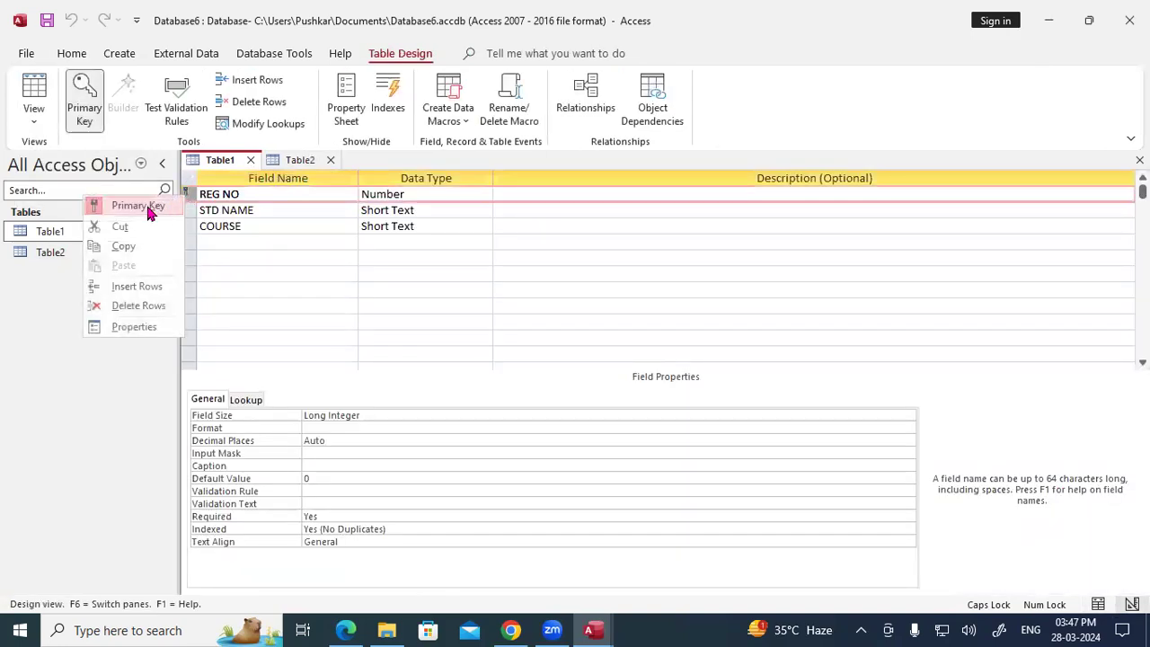
left_click(144, 206)
Step: Open Table2's design and remove the primary key from its REG NO field
left_click(63, 255)
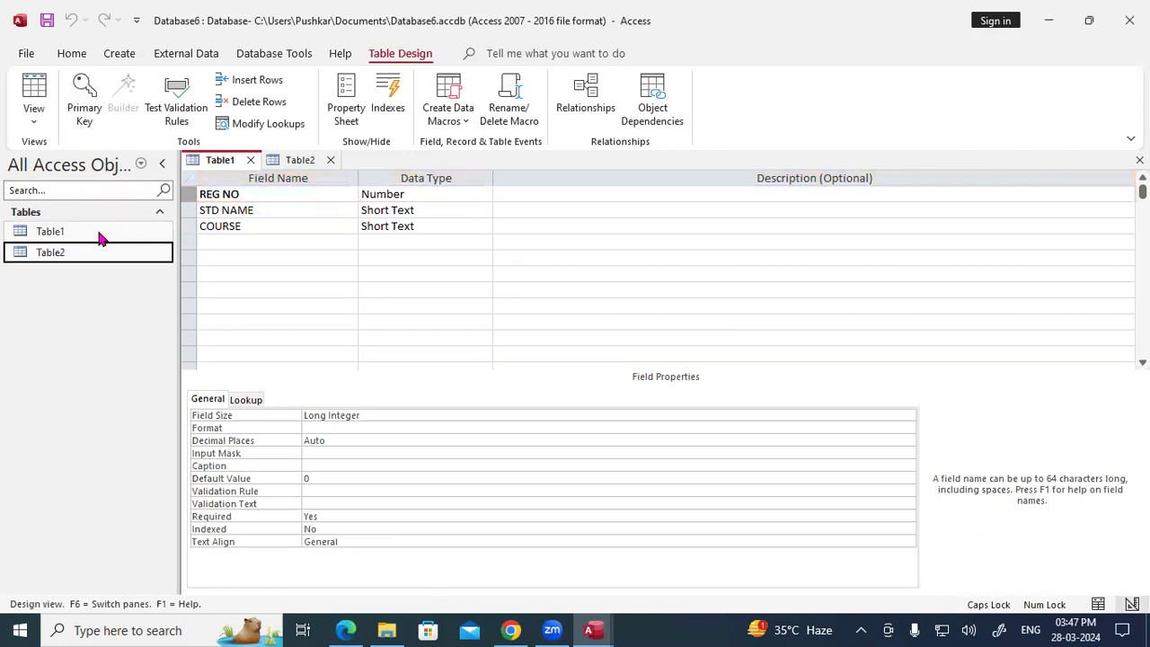
double_click(72, 255)
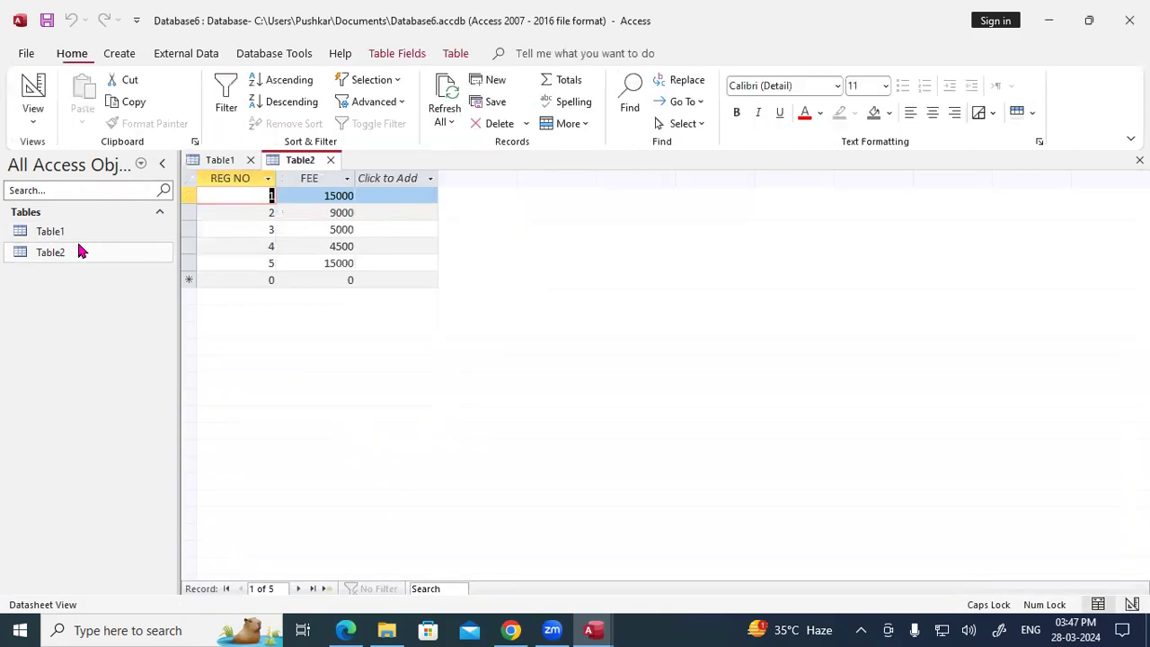
left_click(34, 106)
left_click(64, 184)
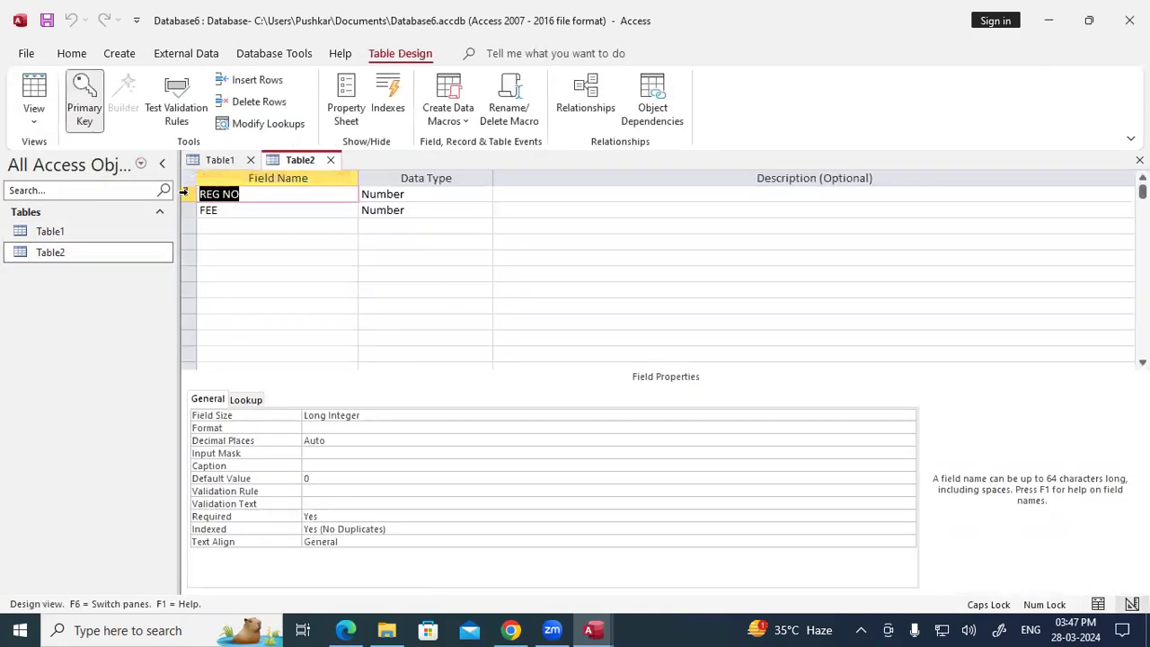
right_click(184, 194)
left_click(135, 203)
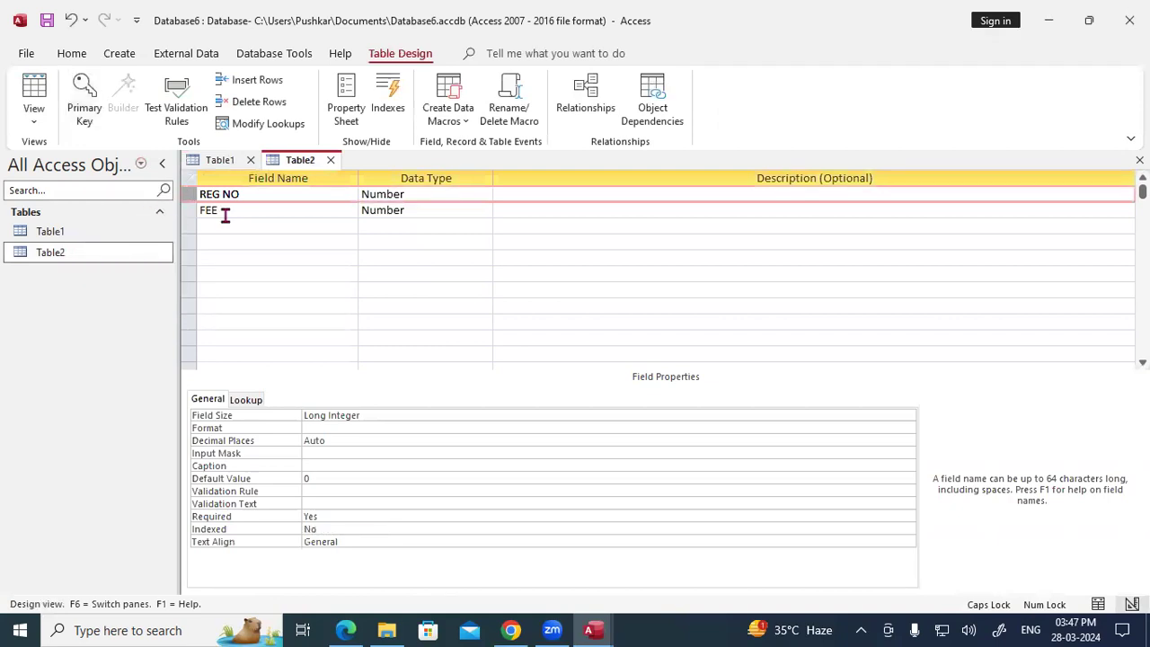
Step: Save the design changes to Table1 and Table2 and close both tables
right_click(220, 160)
left_click(242, 170)
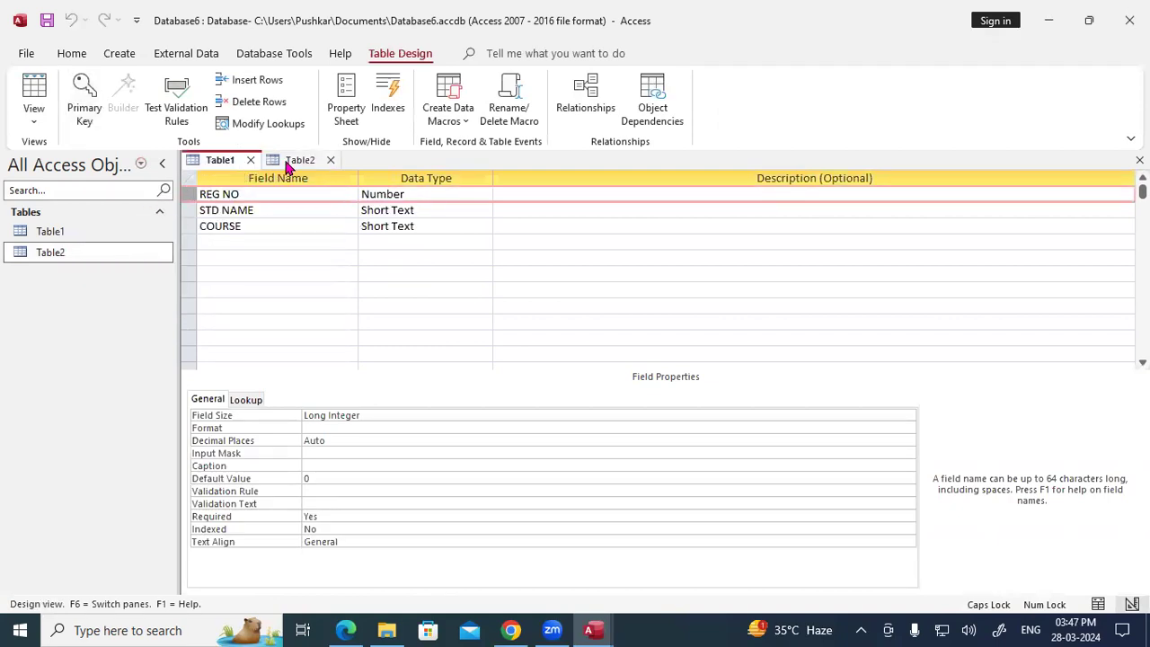
right_click(287, 164)
left_click(304, 171)
right_click(236, 162)
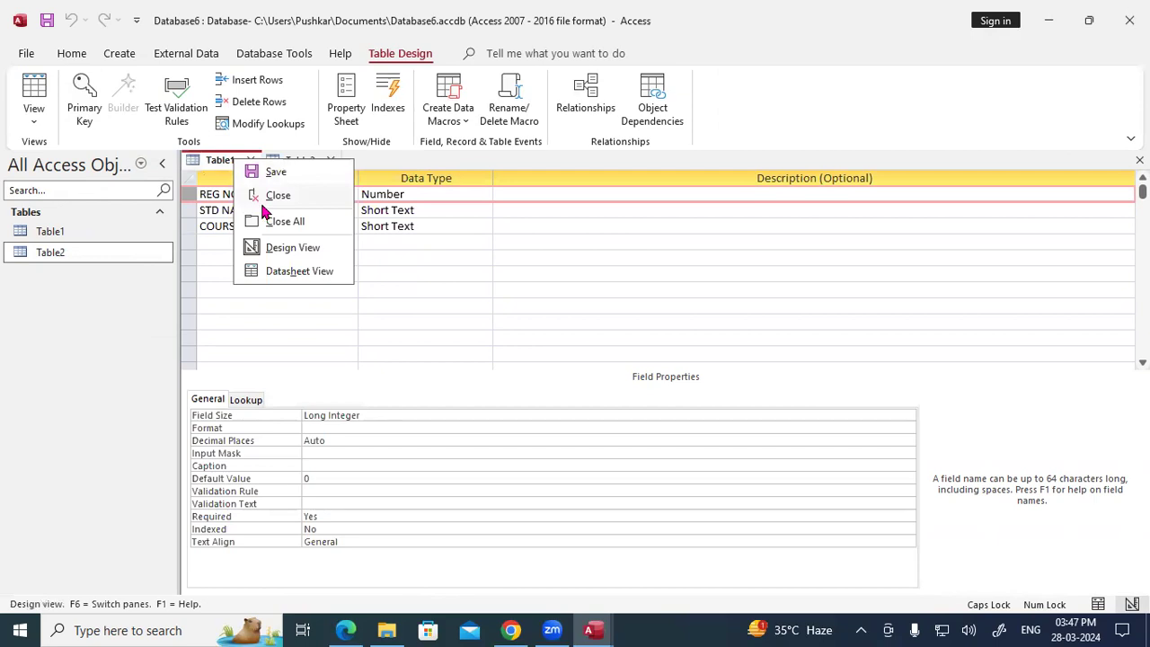
left_click(284, 221)
Step: Create a new query in design view from Table2 with its REG NO and FEE fields
left_click(126, 56)
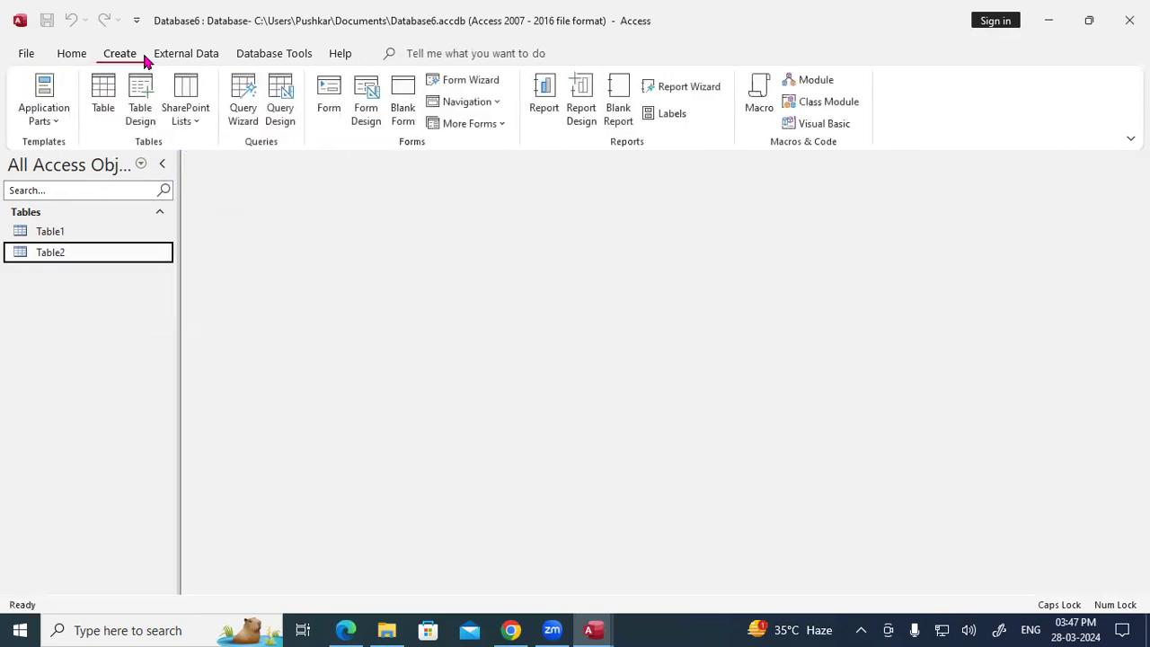
left_click(280, 99)
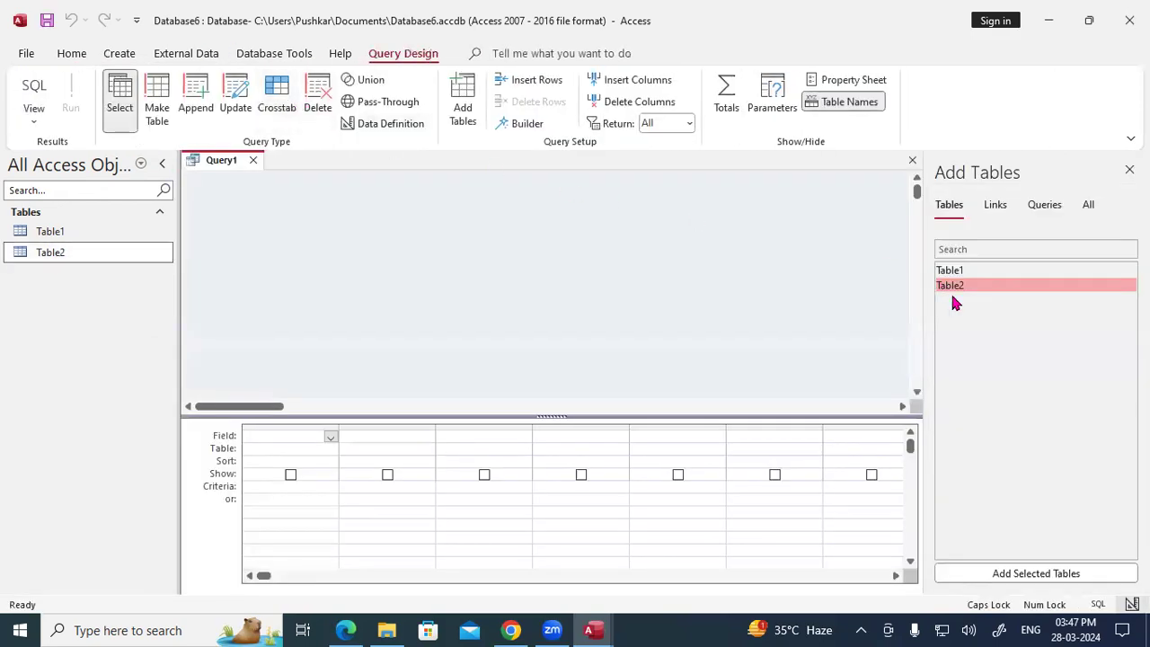
left_click(1008, 574)
double_click(257, 193)
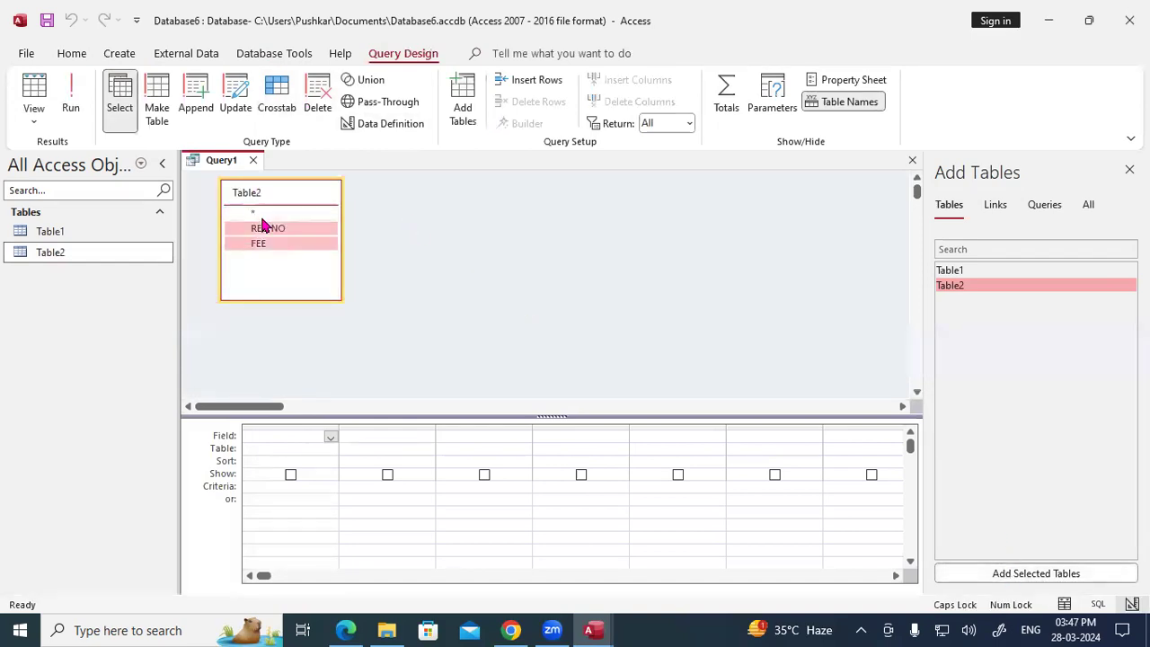
left_click_drag(279, 231, 296, 435)
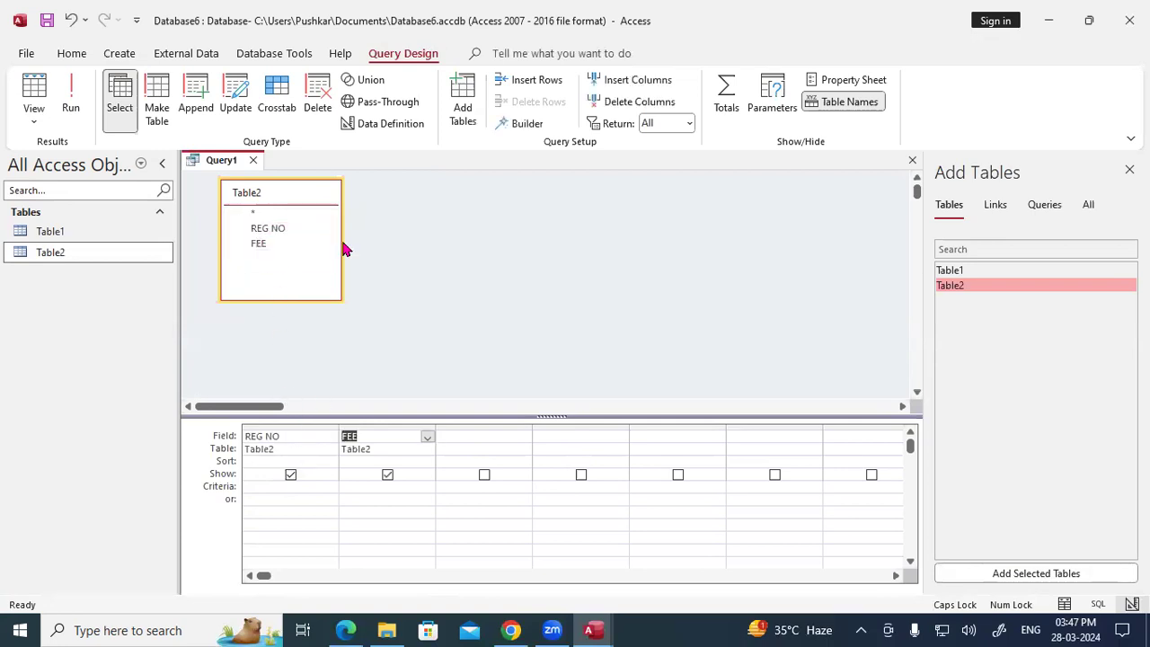
Step: Make the query an append query targeting Table1 in the current database and run it, accepting the append
left_click(197, 95)
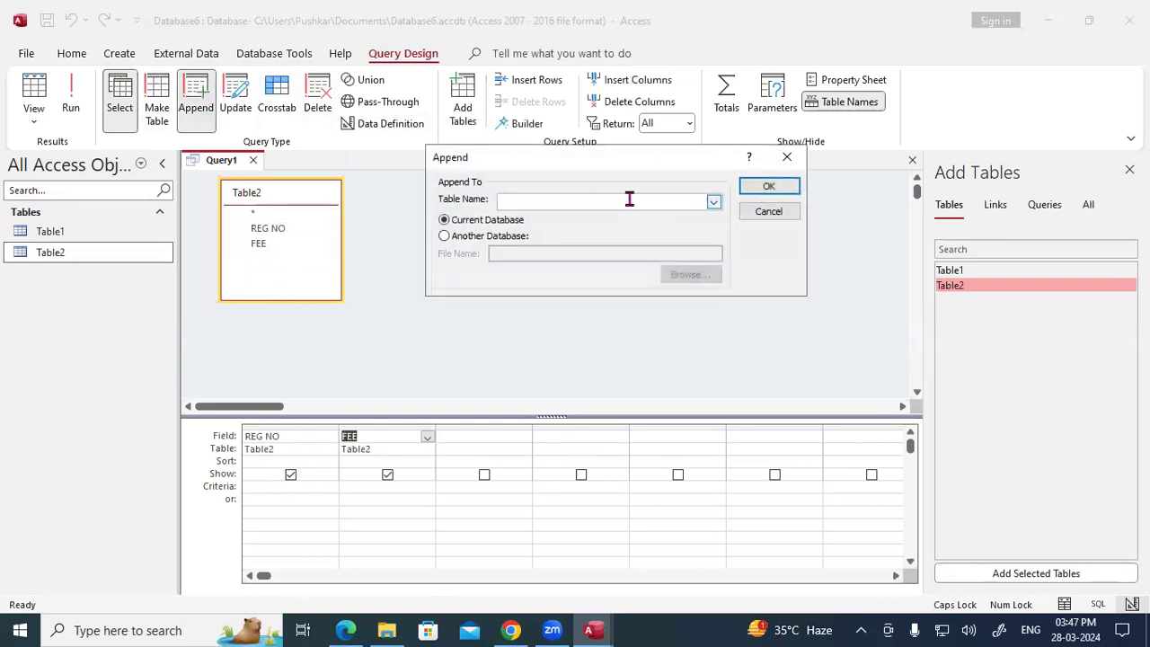
left_click(713, 203)
left_click(561, 218)
left_click(753, 188)
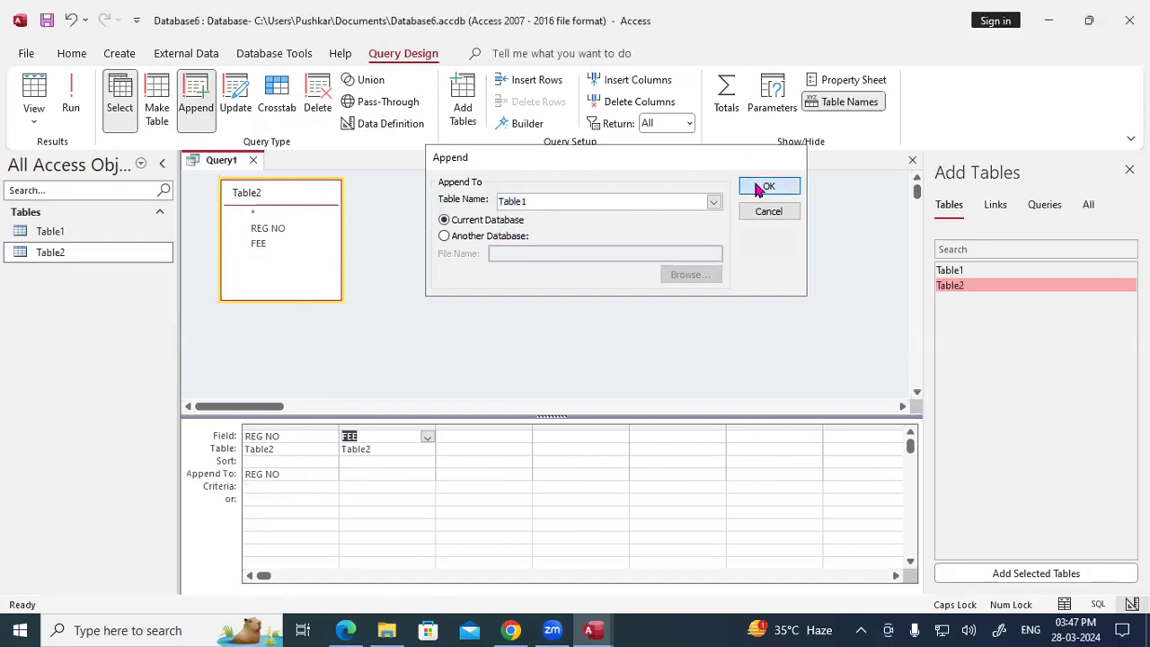
left_click(72, 96)
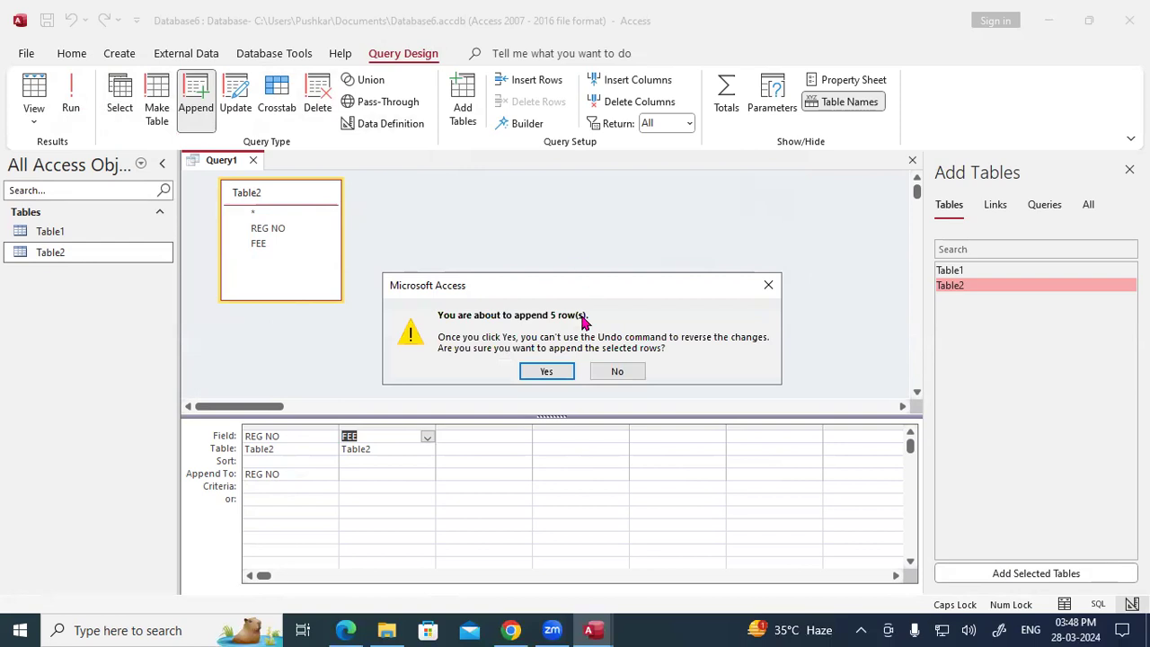
left_click(546, 372)
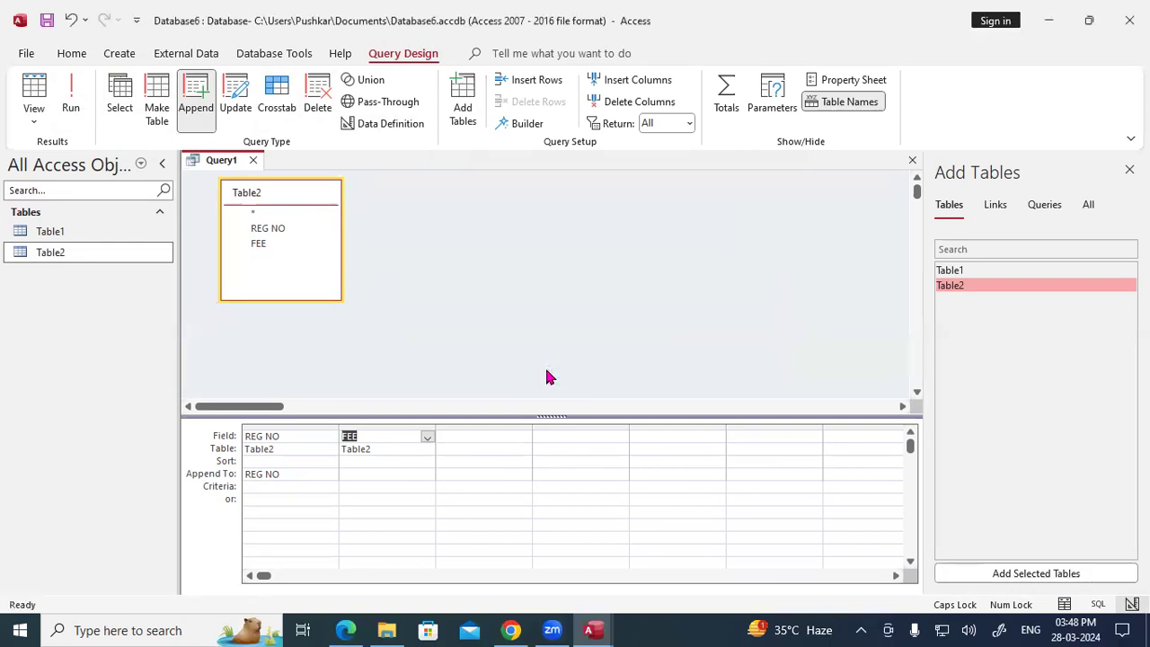
Step: Open Table1 and Table2 to check their records, and close all open objects without saving the query design
double_click(96, 232)
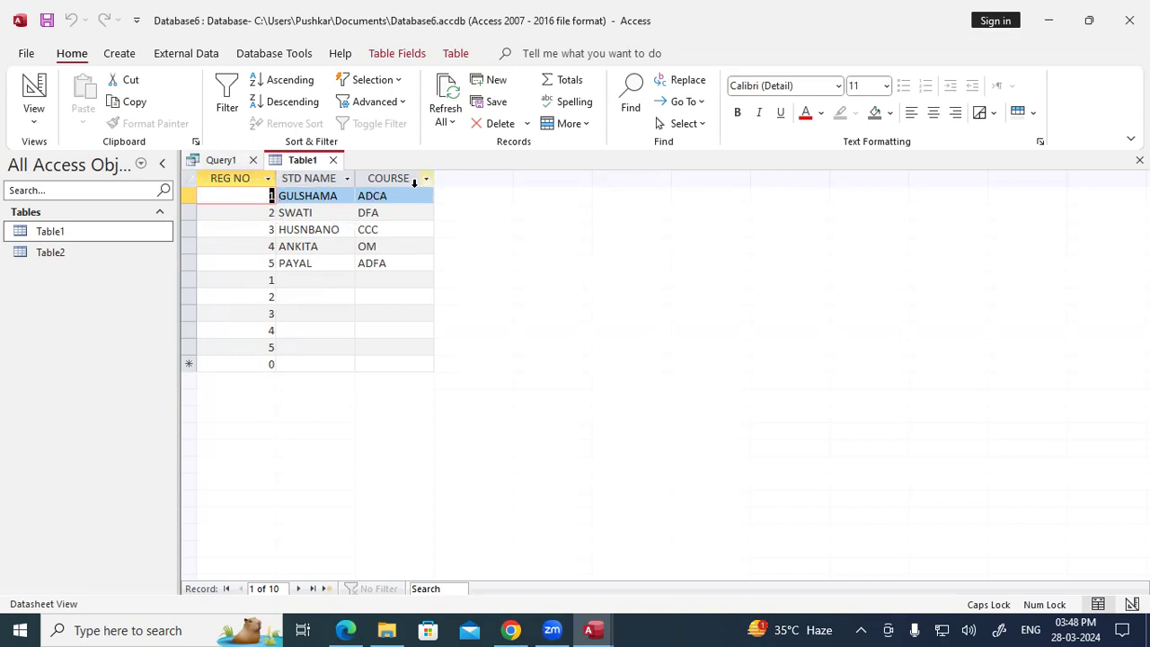
double_click(61, 250)
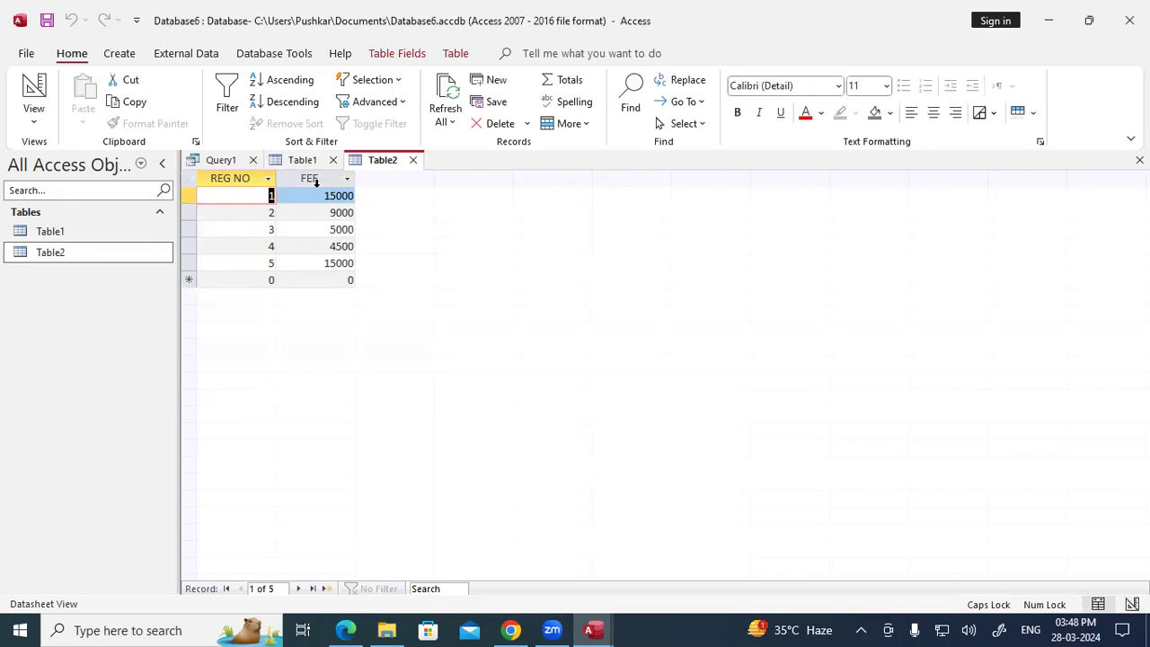
right_click(241, 162)
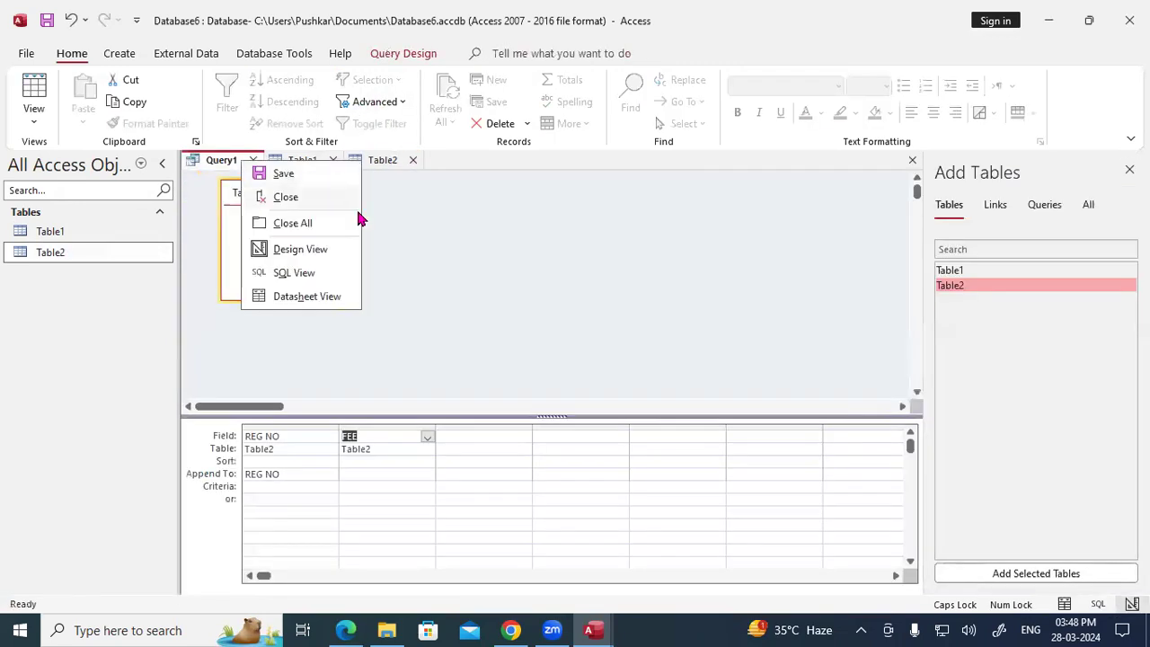
left_click(282, 221)
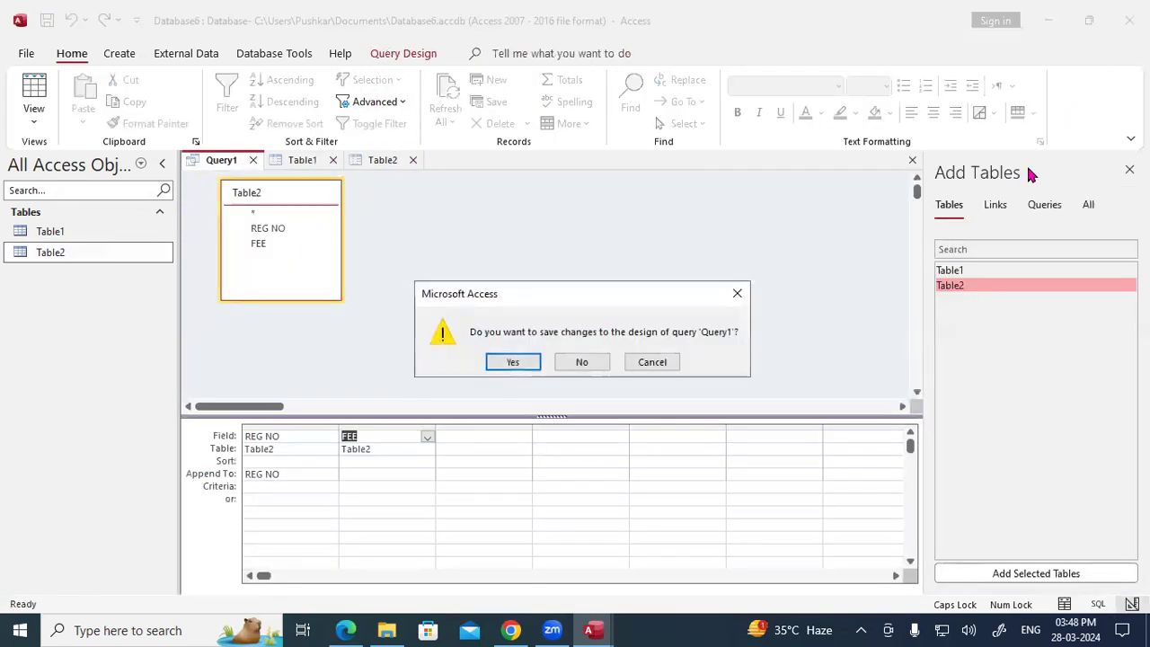
left_click(584, 363)
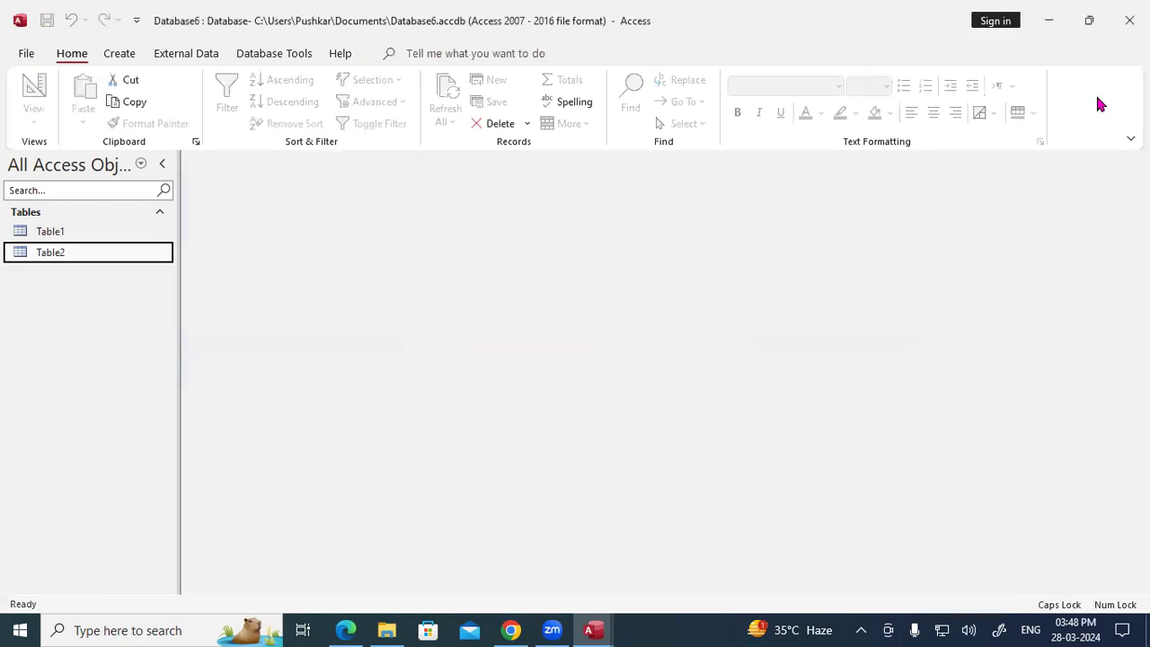
Step: Exit the database program and close the browser window showing MS Access.pdf
left_click(1129, 19)
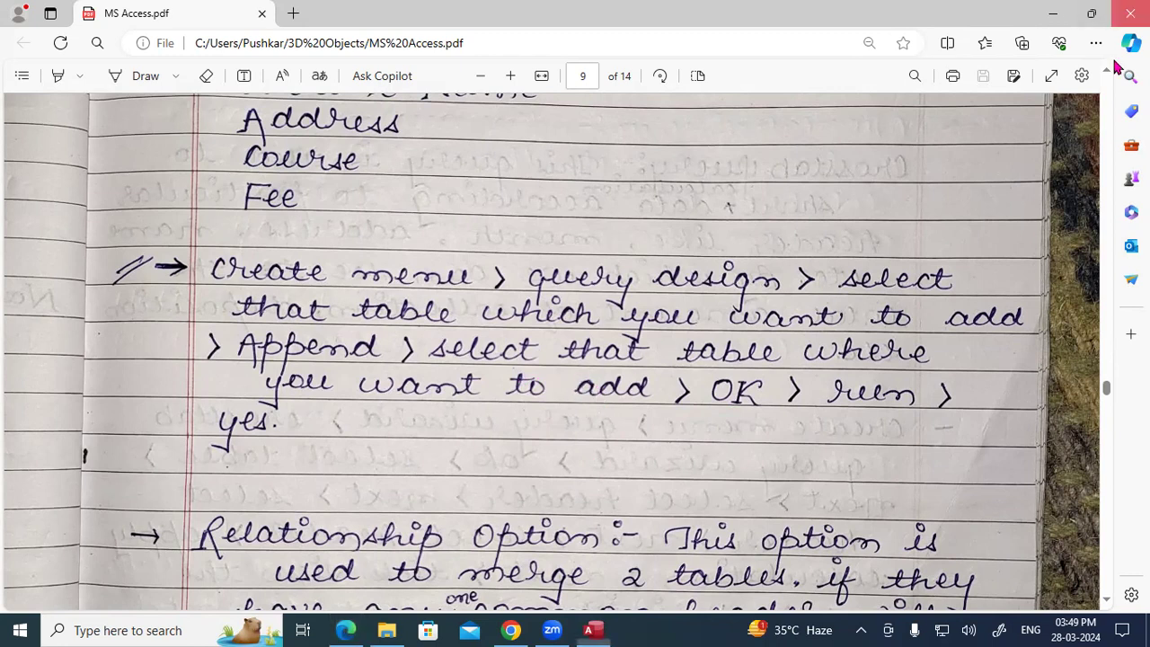
left_click(1130, 14)
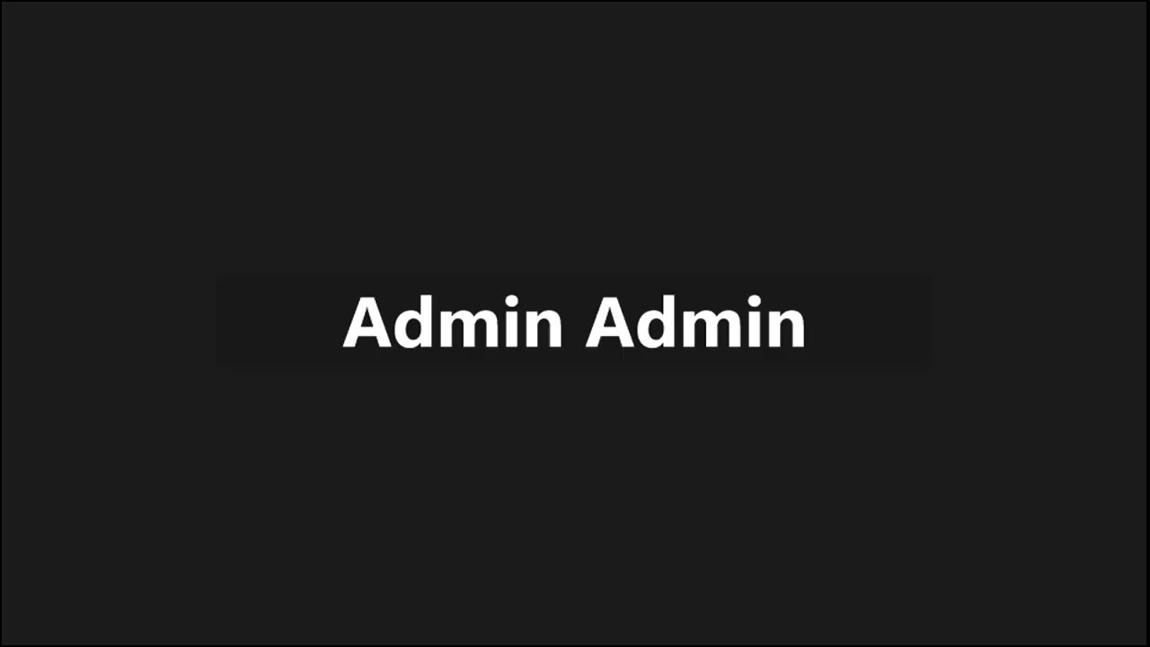